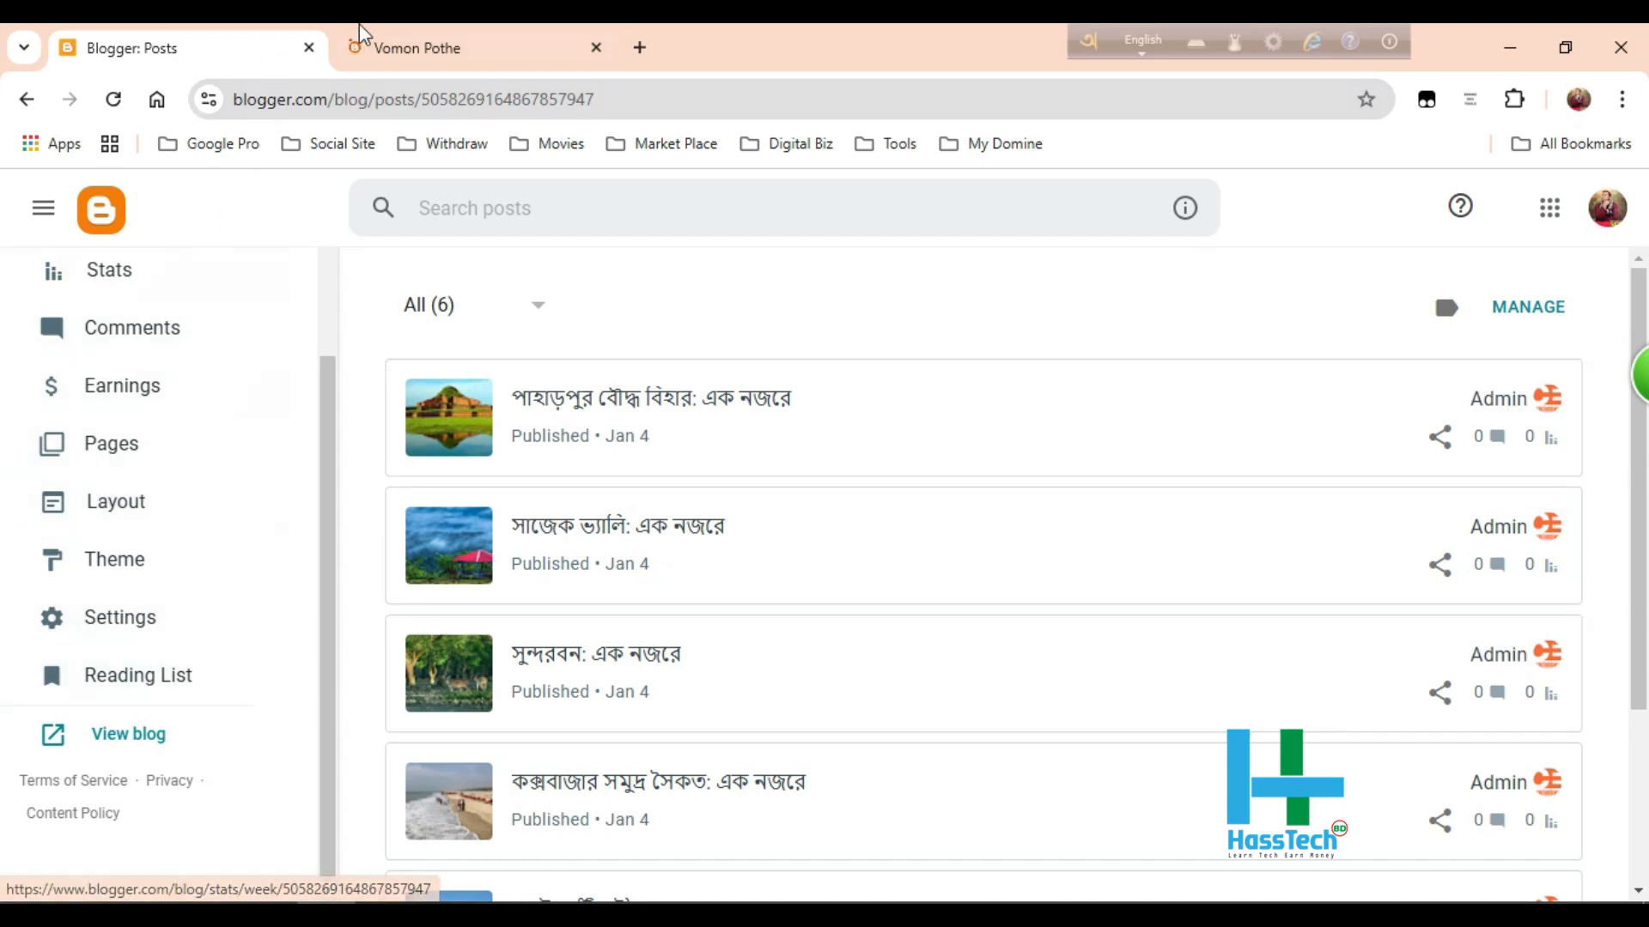
- View the live Vomon Pothe blog and its blogspot.com address, and close the blog page
left_click(444, 39)
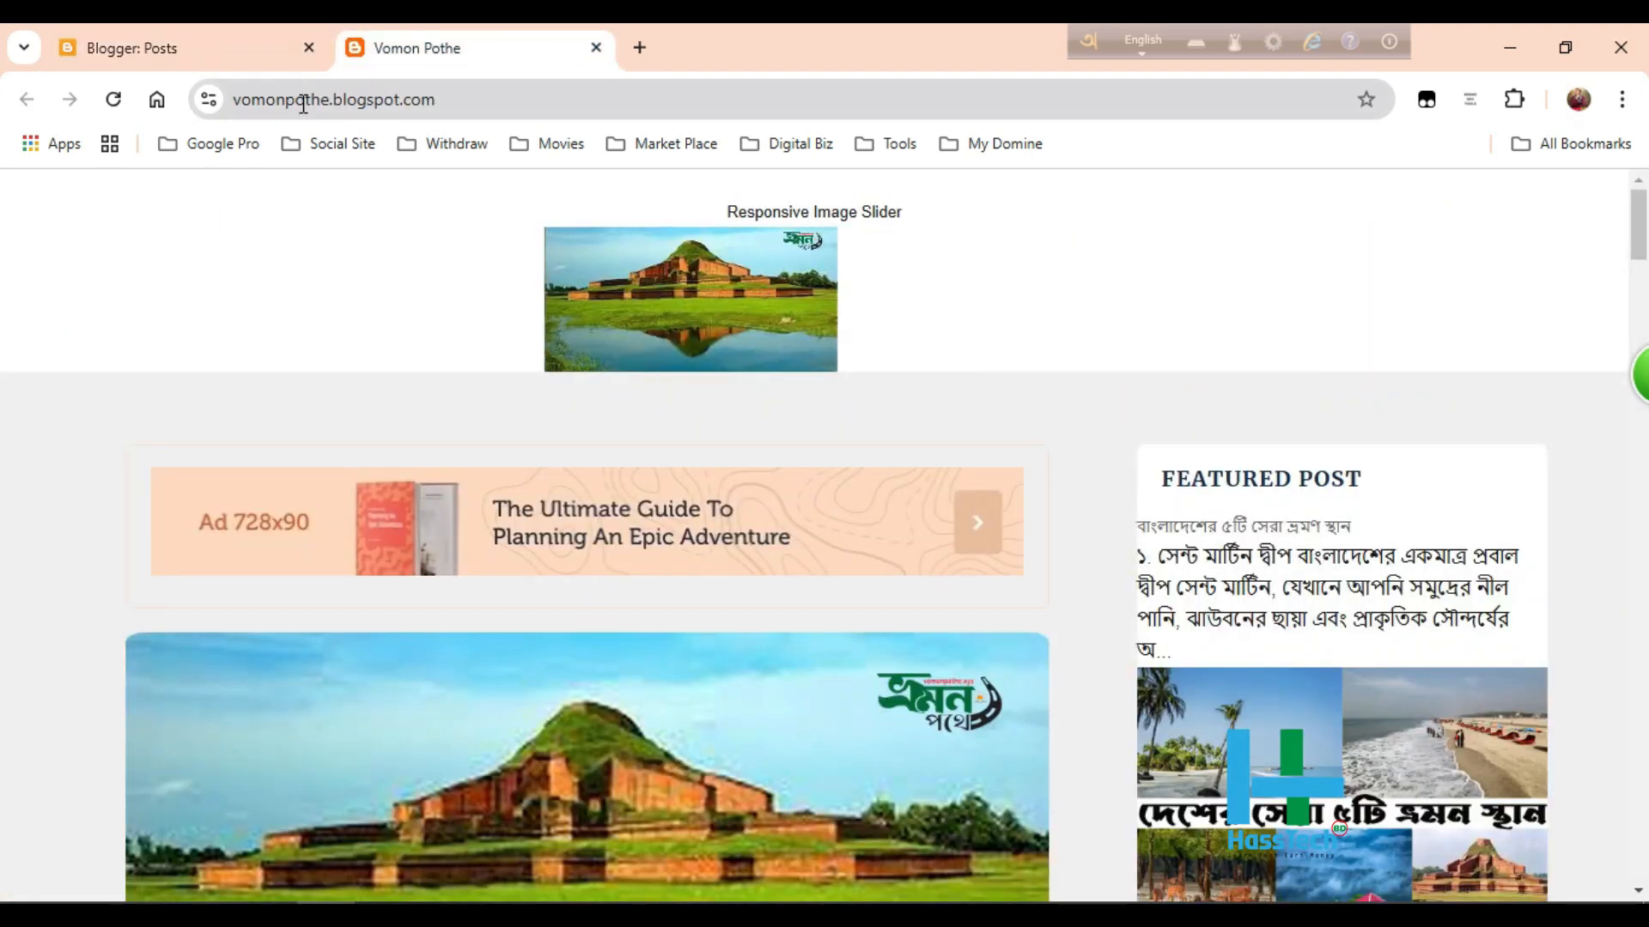
left_click(244, 104)
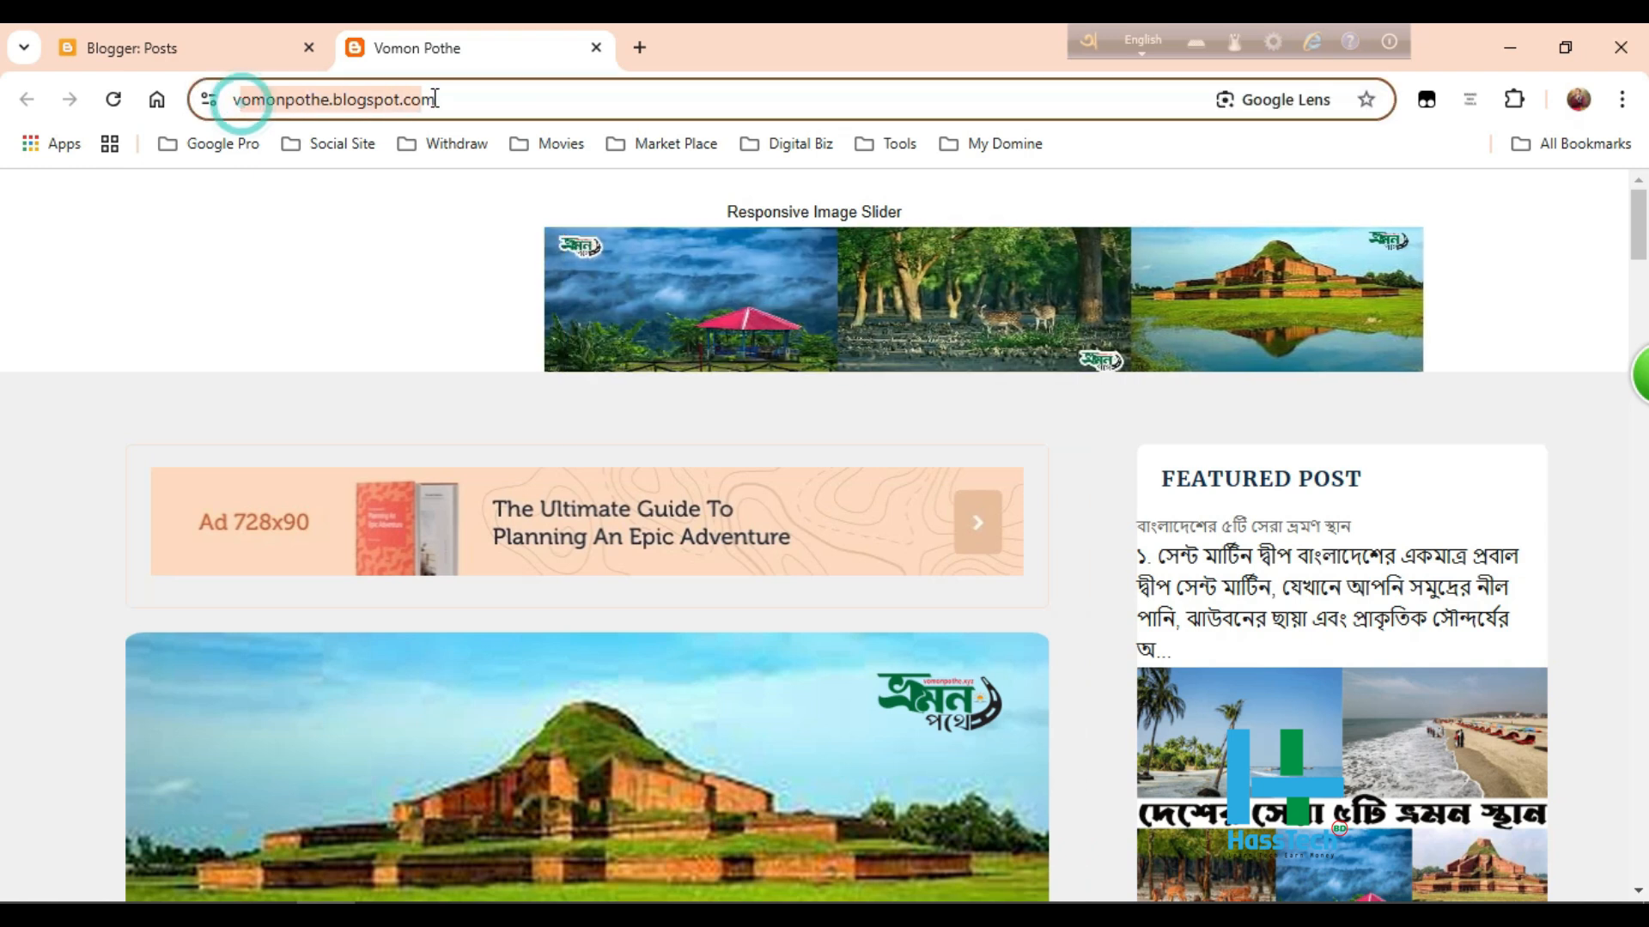
left_click(509, 100)
left_click_drag(459, 104, 262, 127)
left_click(493, 100)
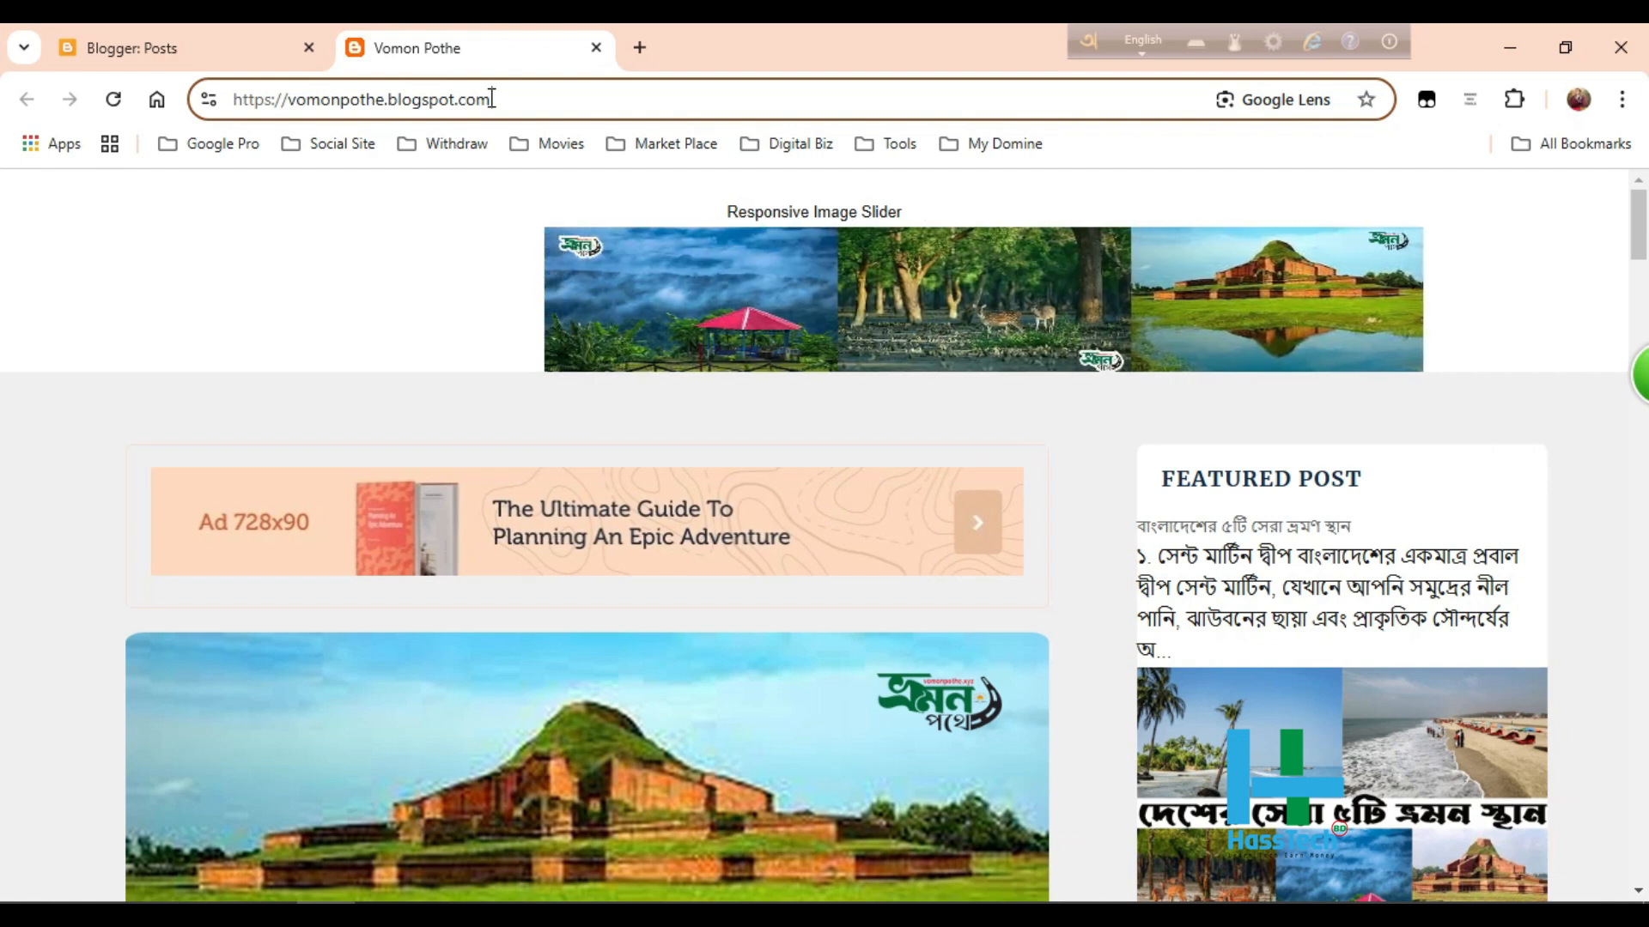
key("ctrl+w")
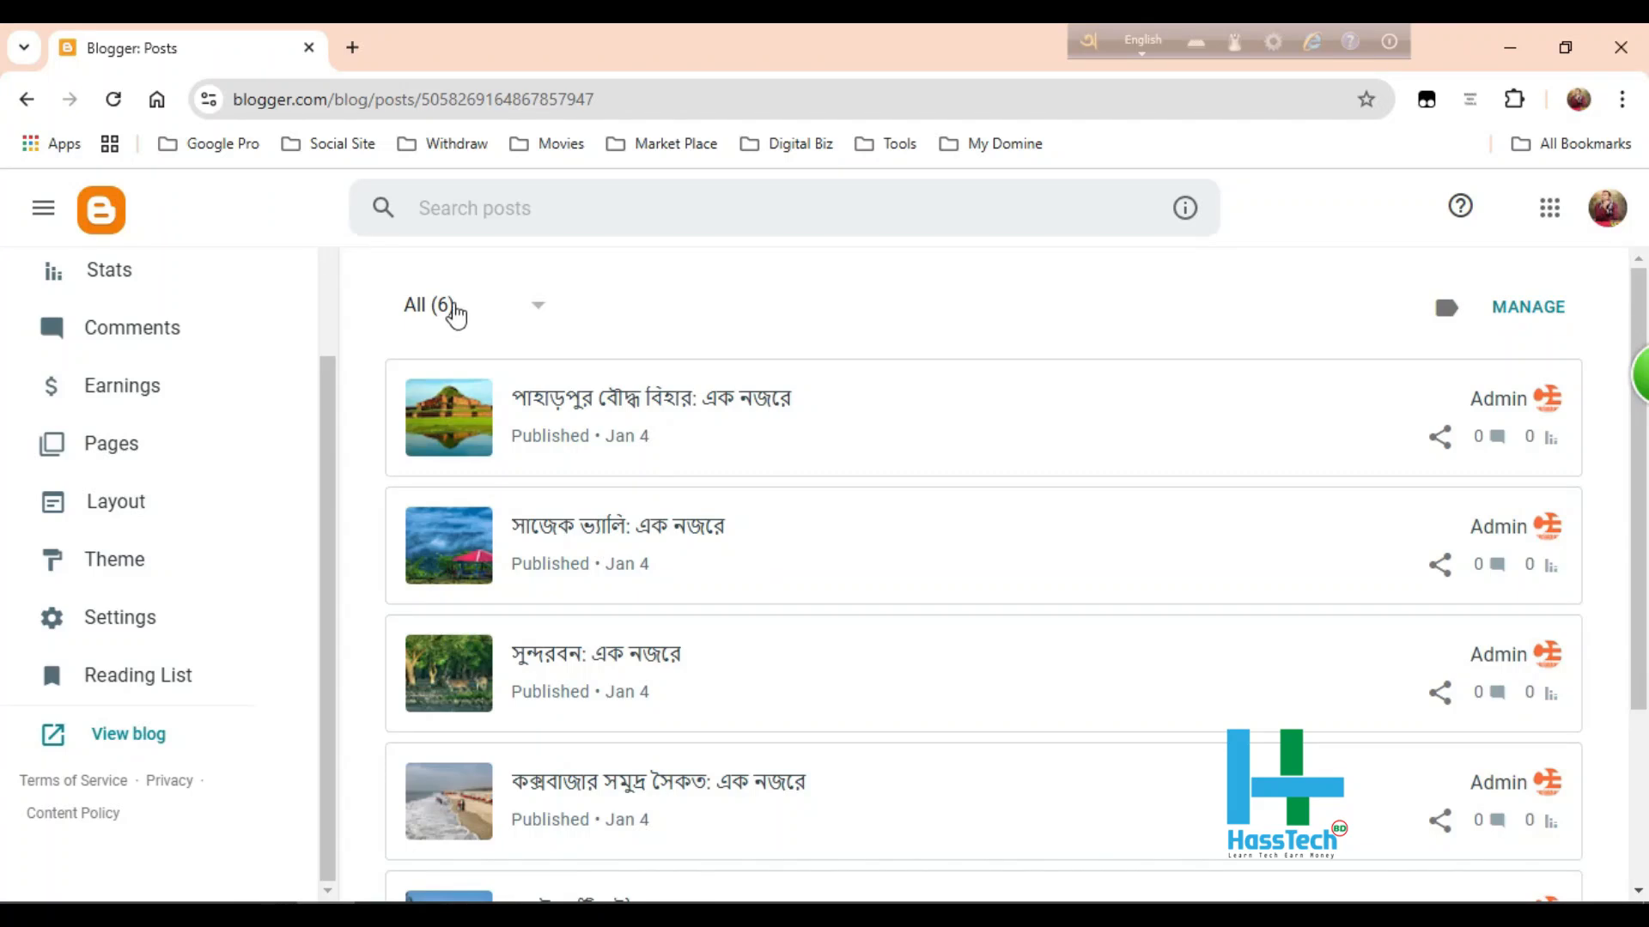
- Open the Amar Hoster client area in a new tab and show the list of registered domains
left_click(354, 50)
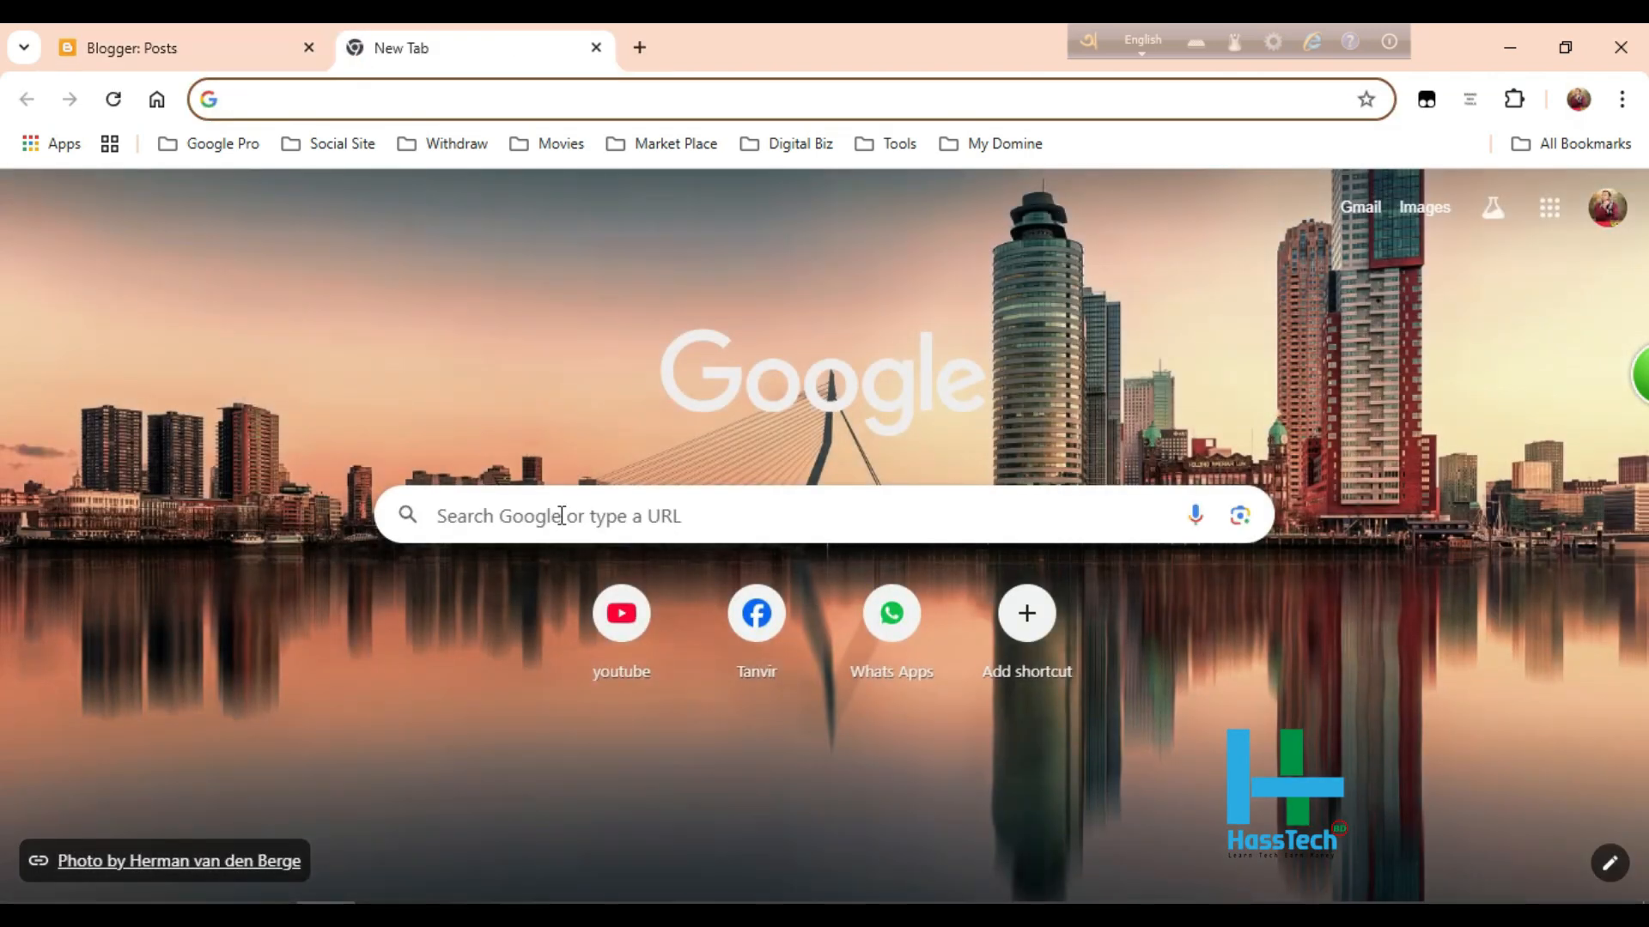
left_click(562, 515)
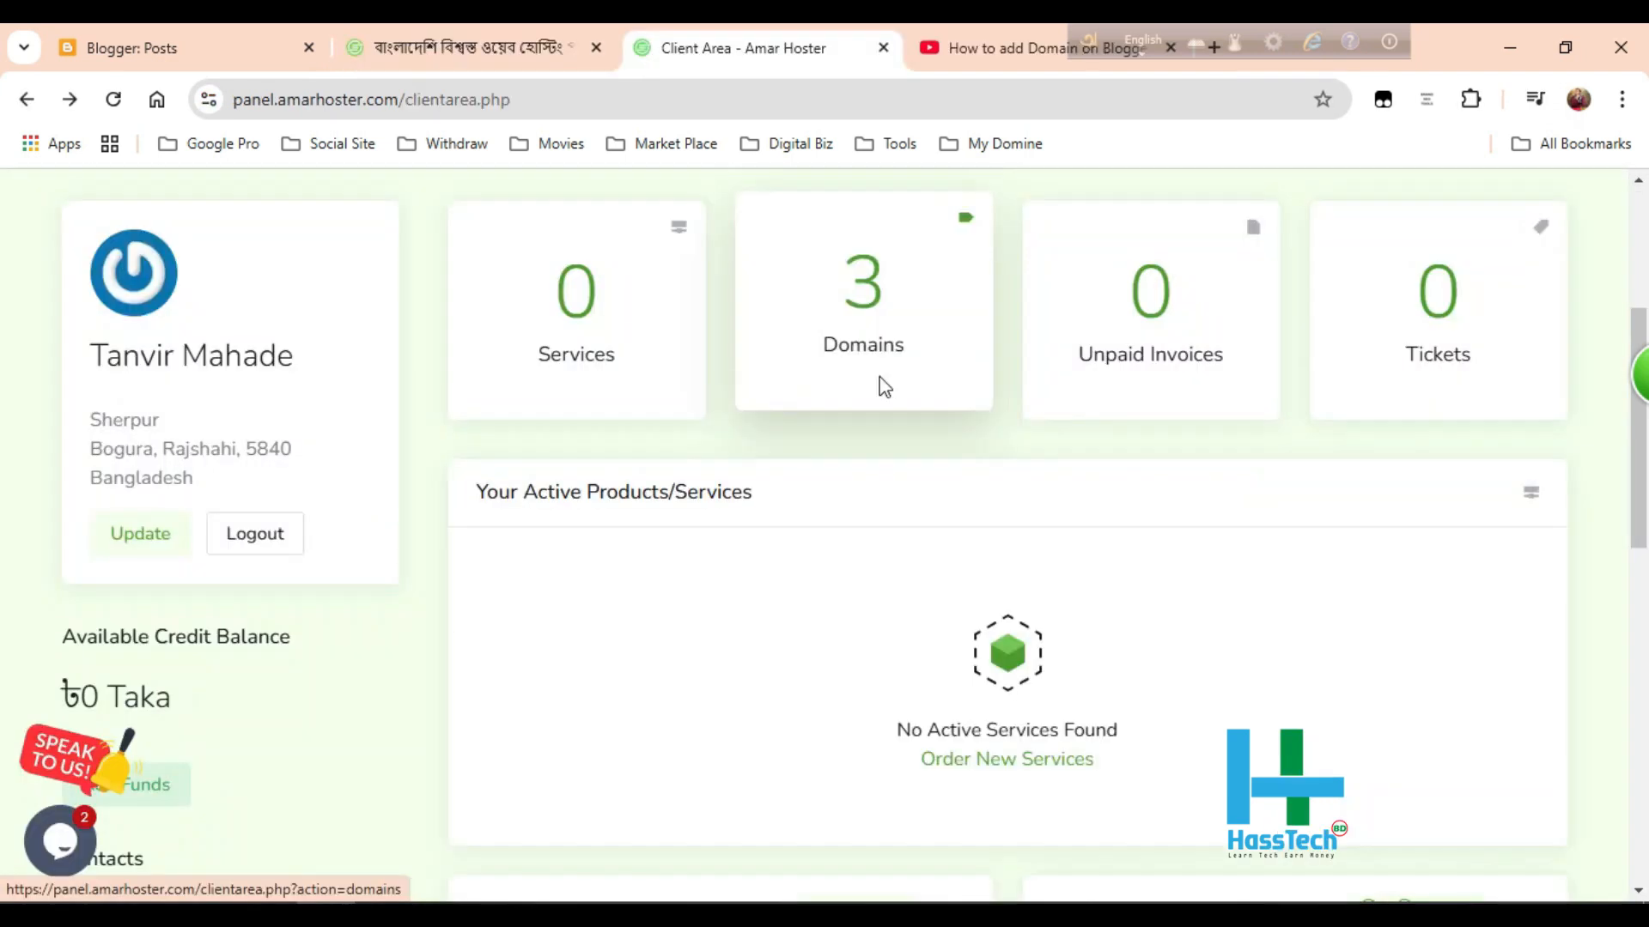
left_click(881, 384)
scroll(884, 389, "down", 3)
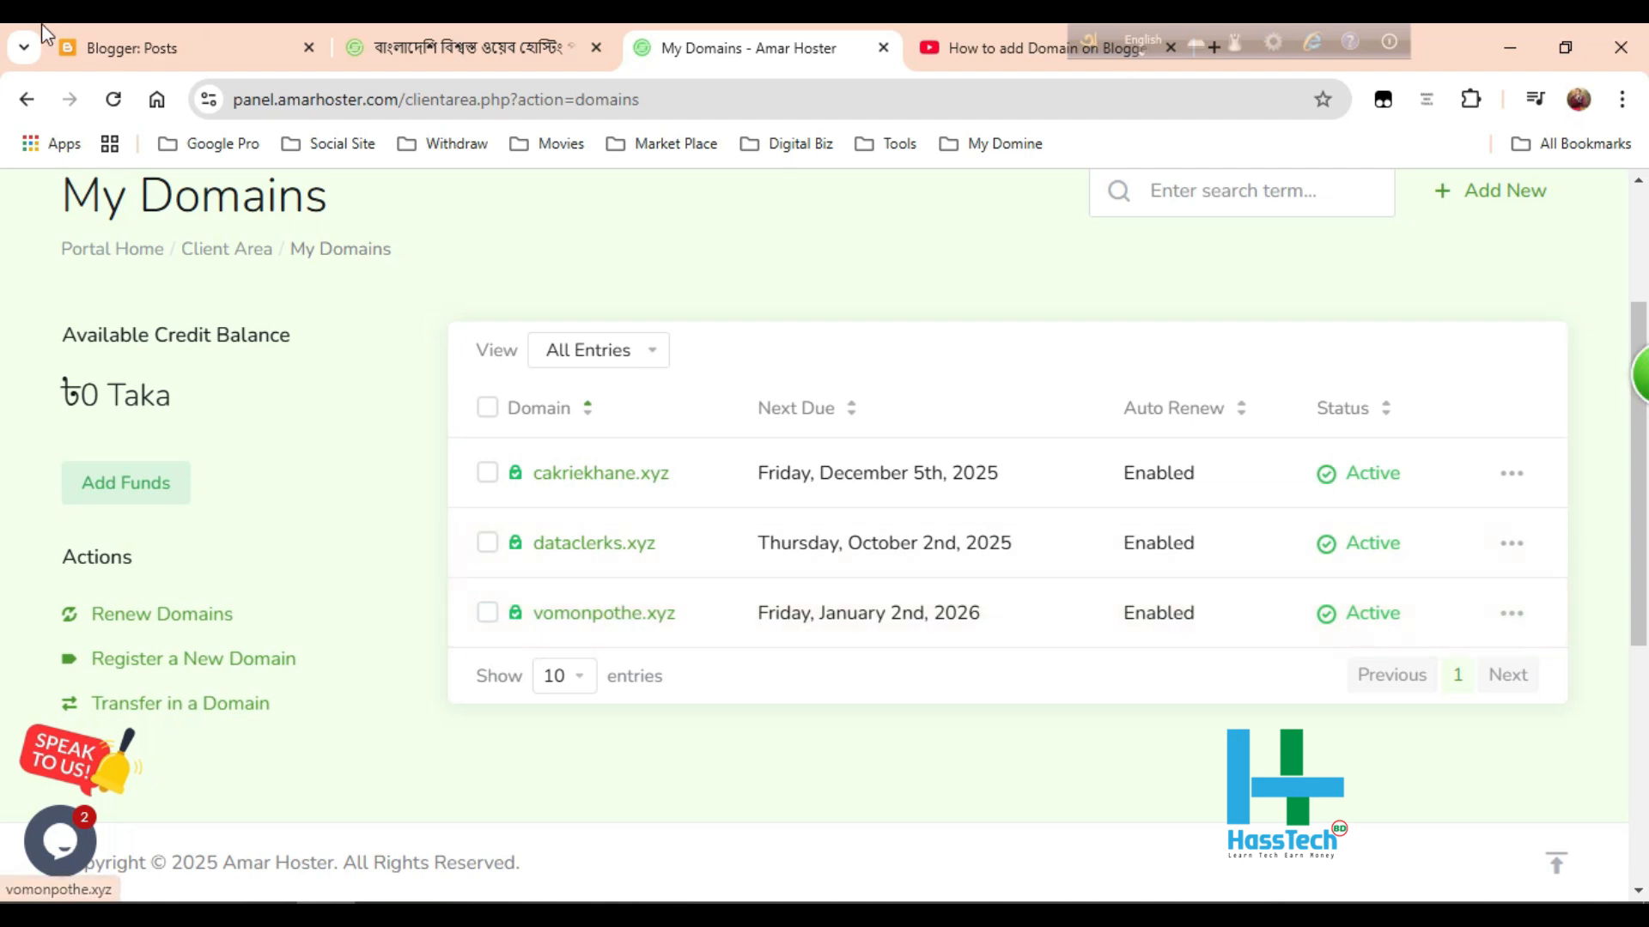
- Close the Amar Hoster home page and return to the My Domains list
left_click(108, 39)
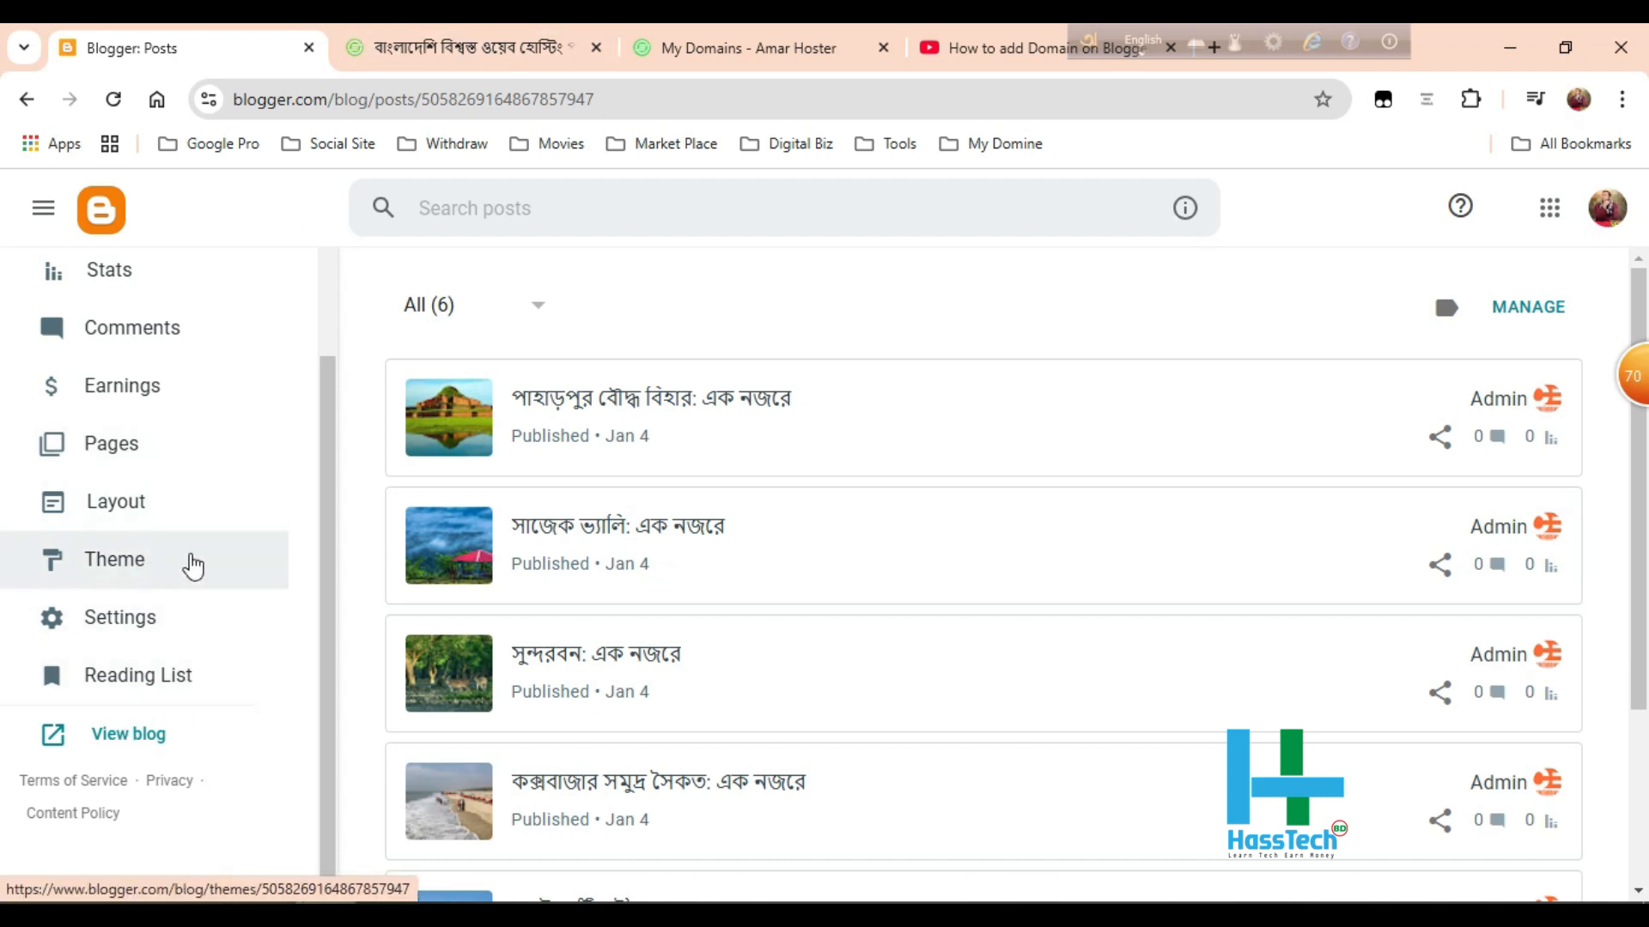
left_click(481, 43)
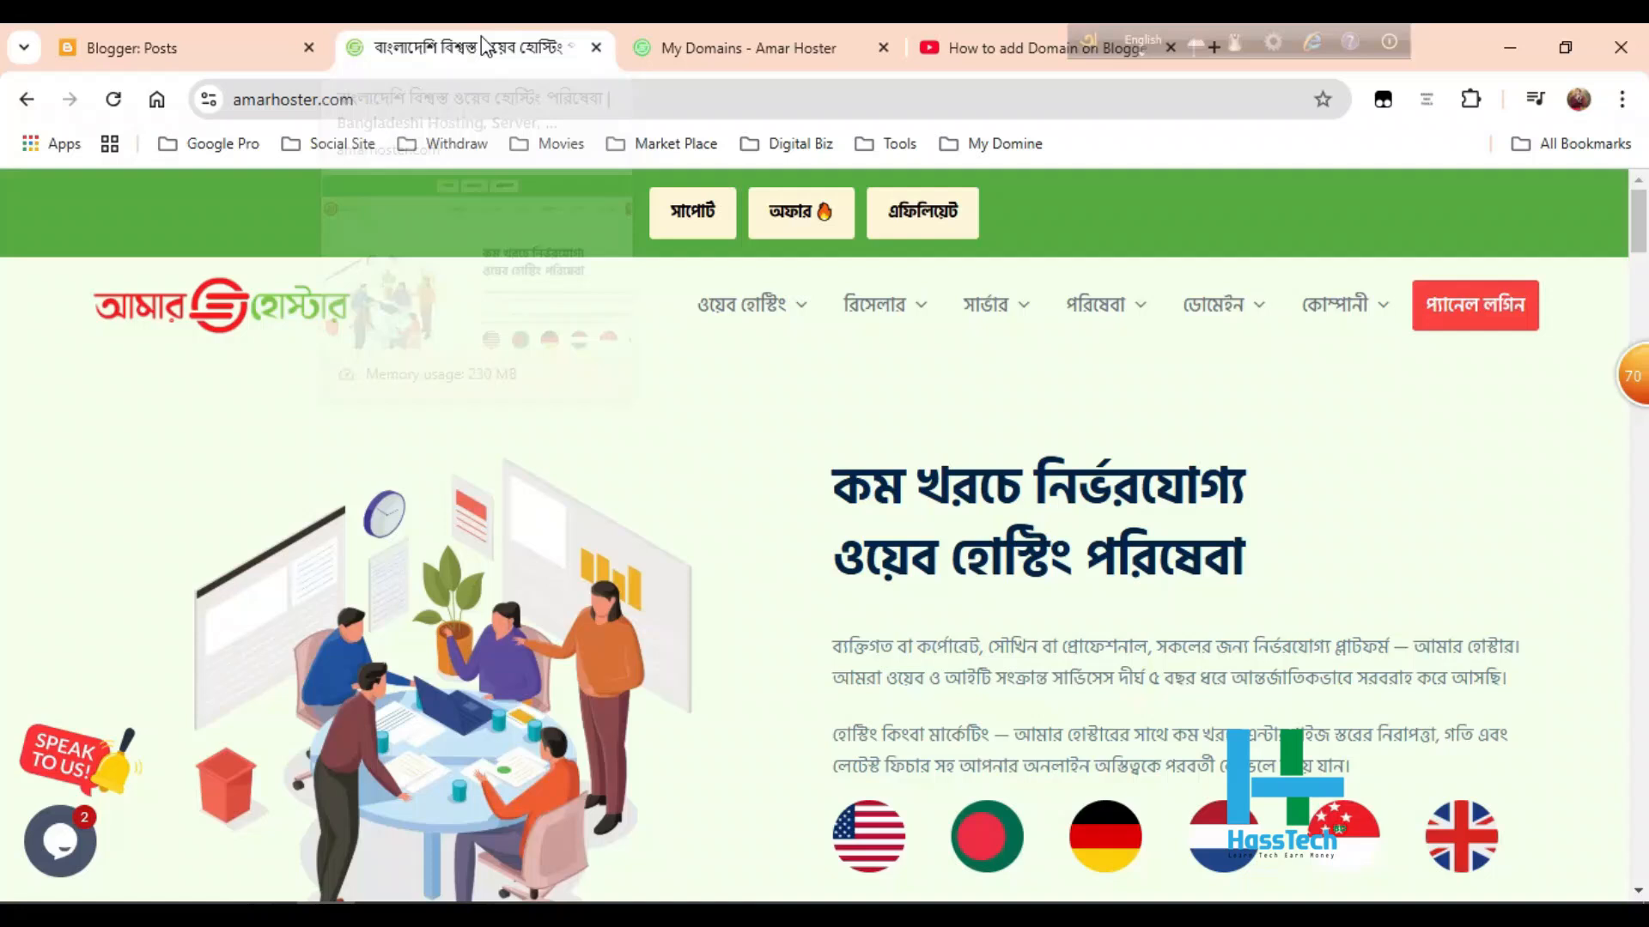
left_click(596, 47)
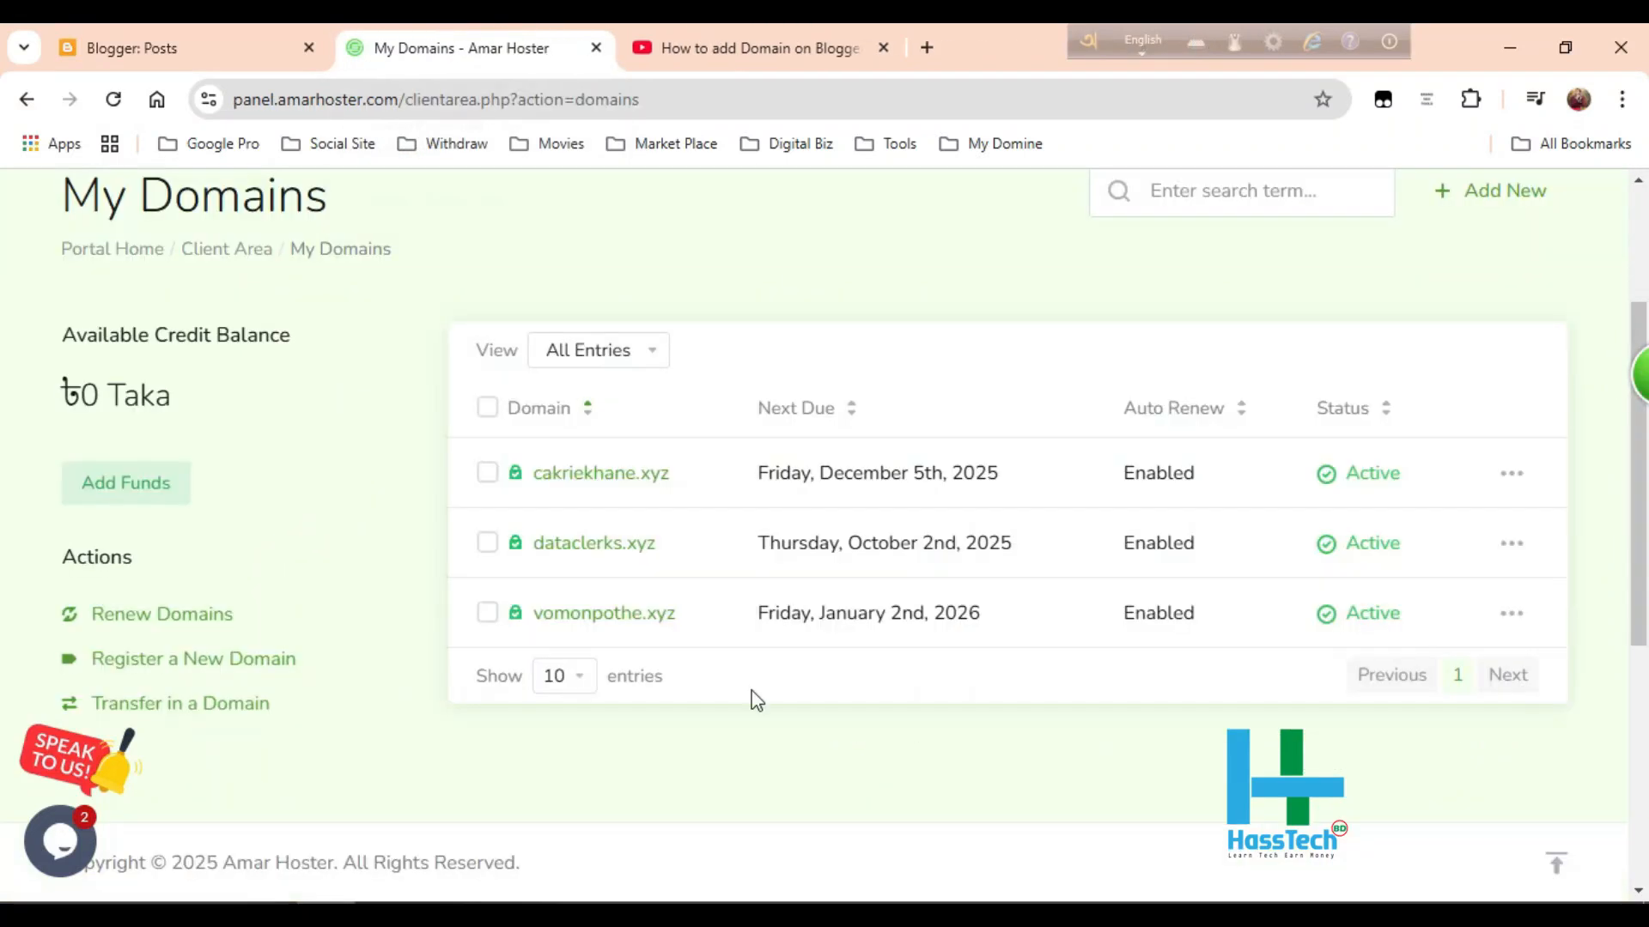
- Visit vomonpothe.xyz from the domain list, continue past the security warning, and close the page
left_click(614, 618)
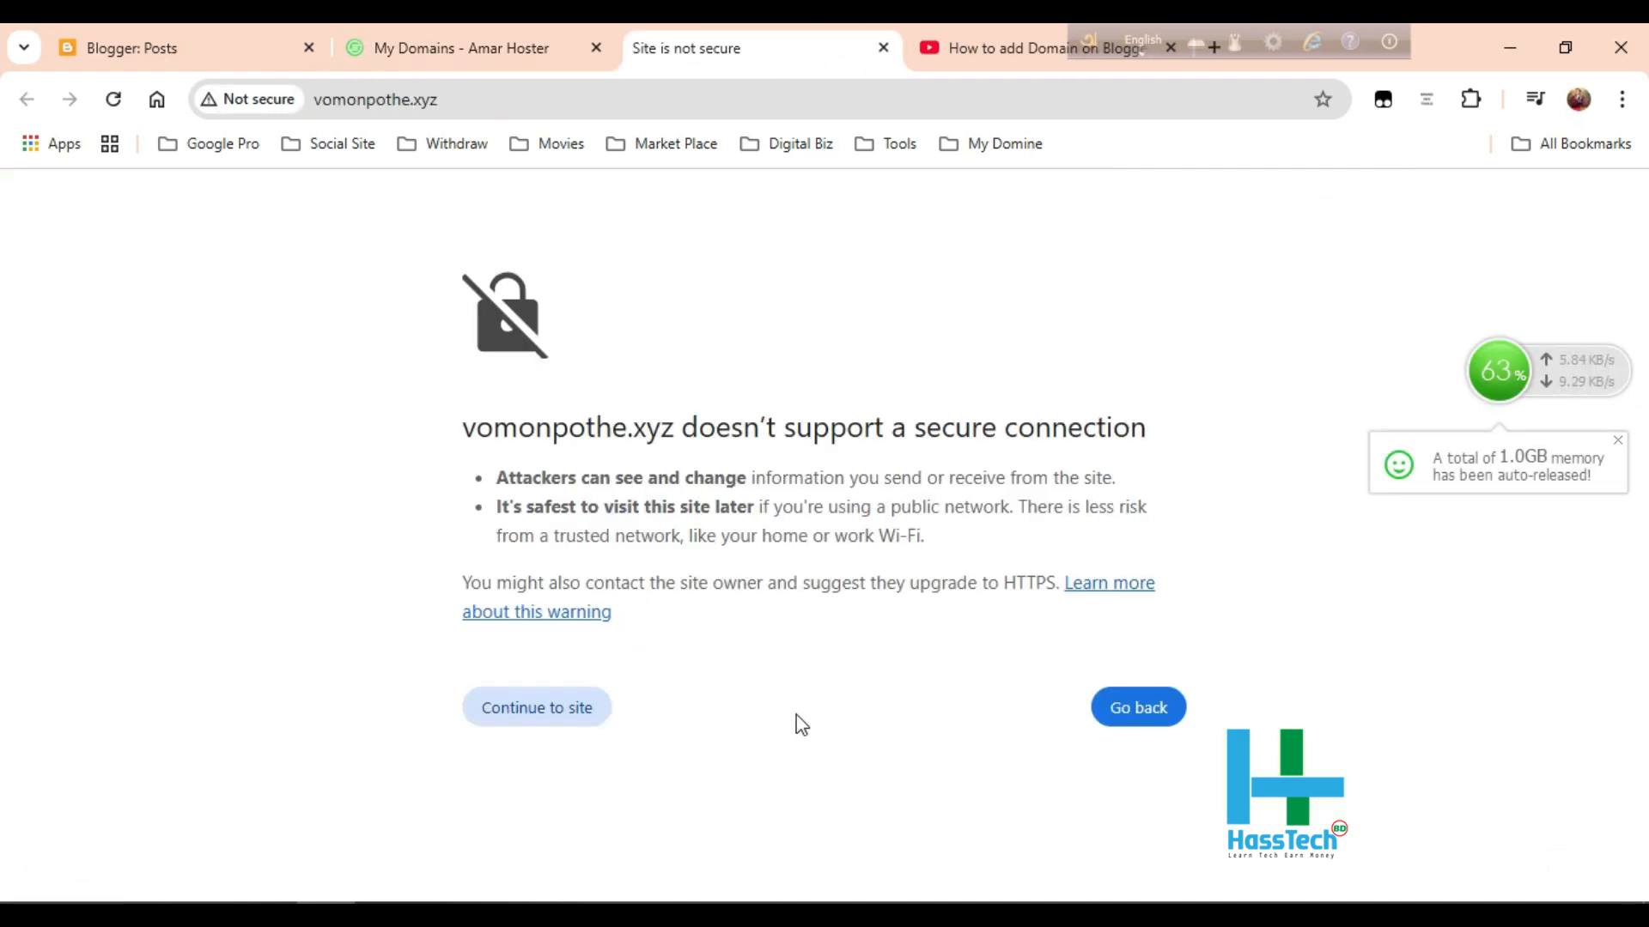
left_click(566, 716)
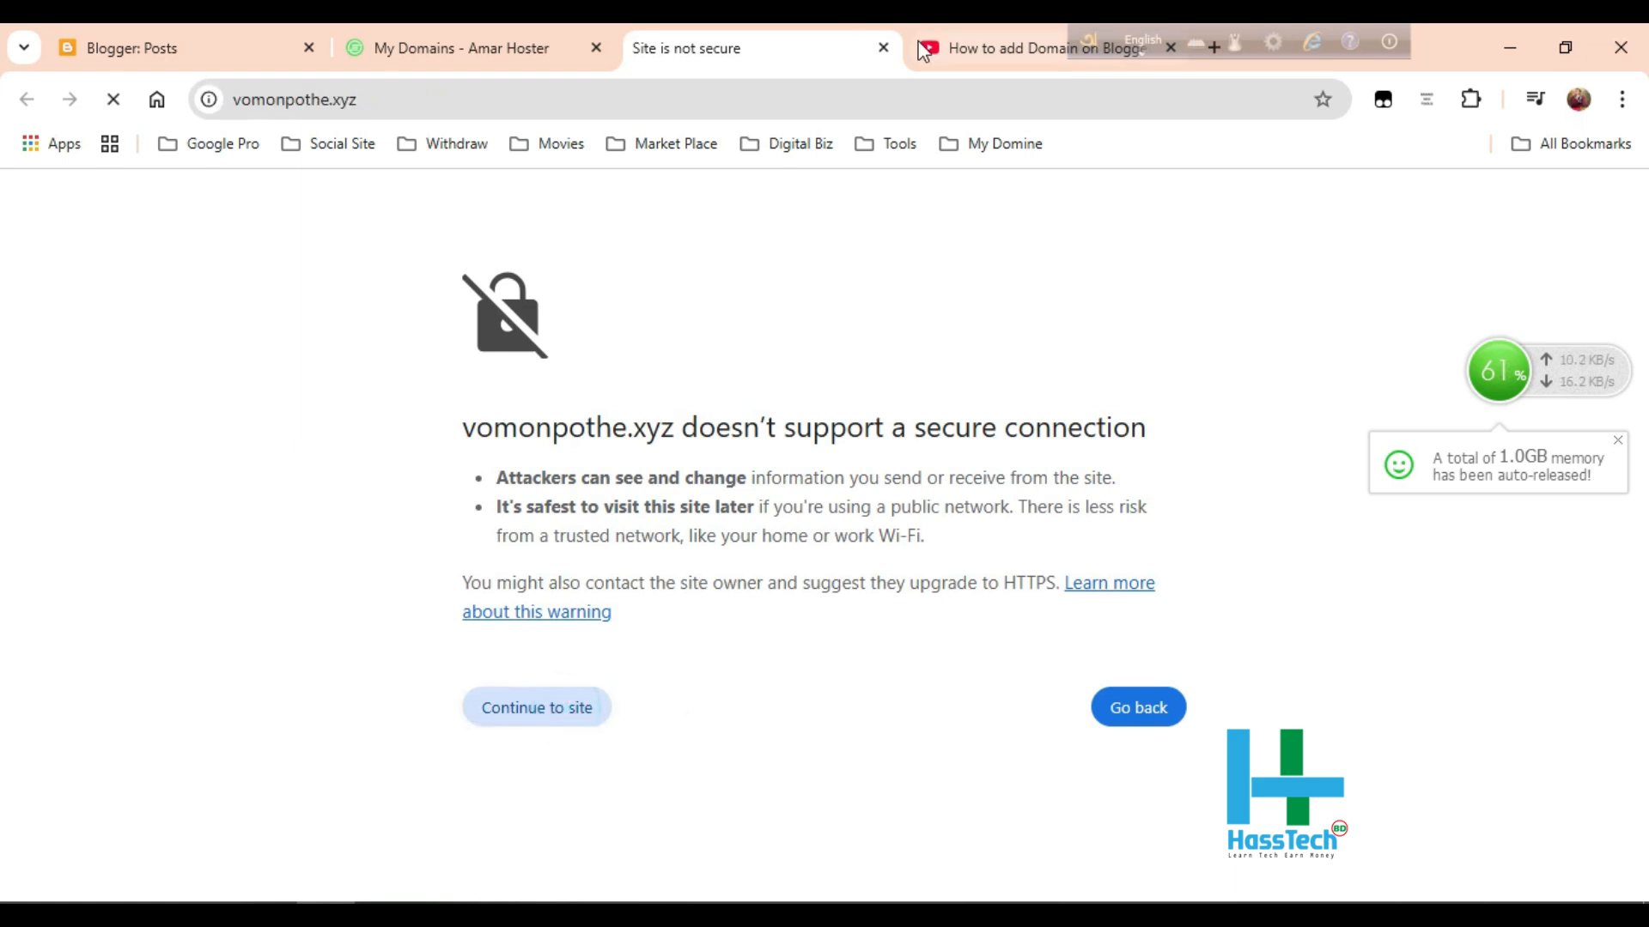
left_click(883, 48)
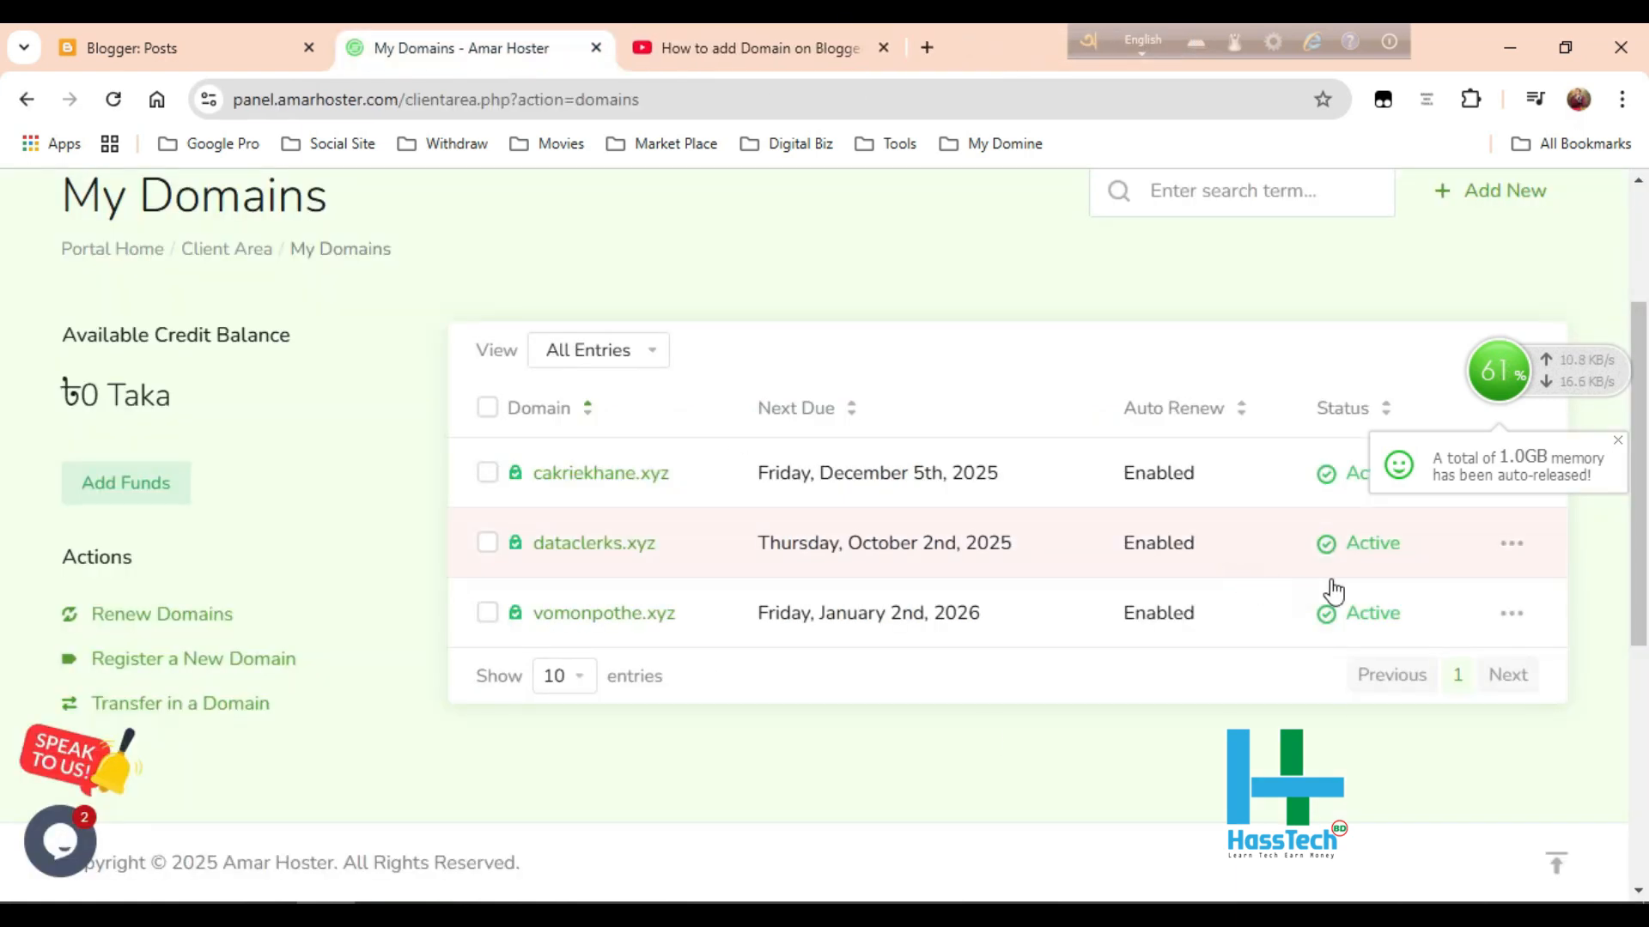
- Open the management page for vomonpothe.xyz and go to its DNS Zone Management
left_click(1359, 601)
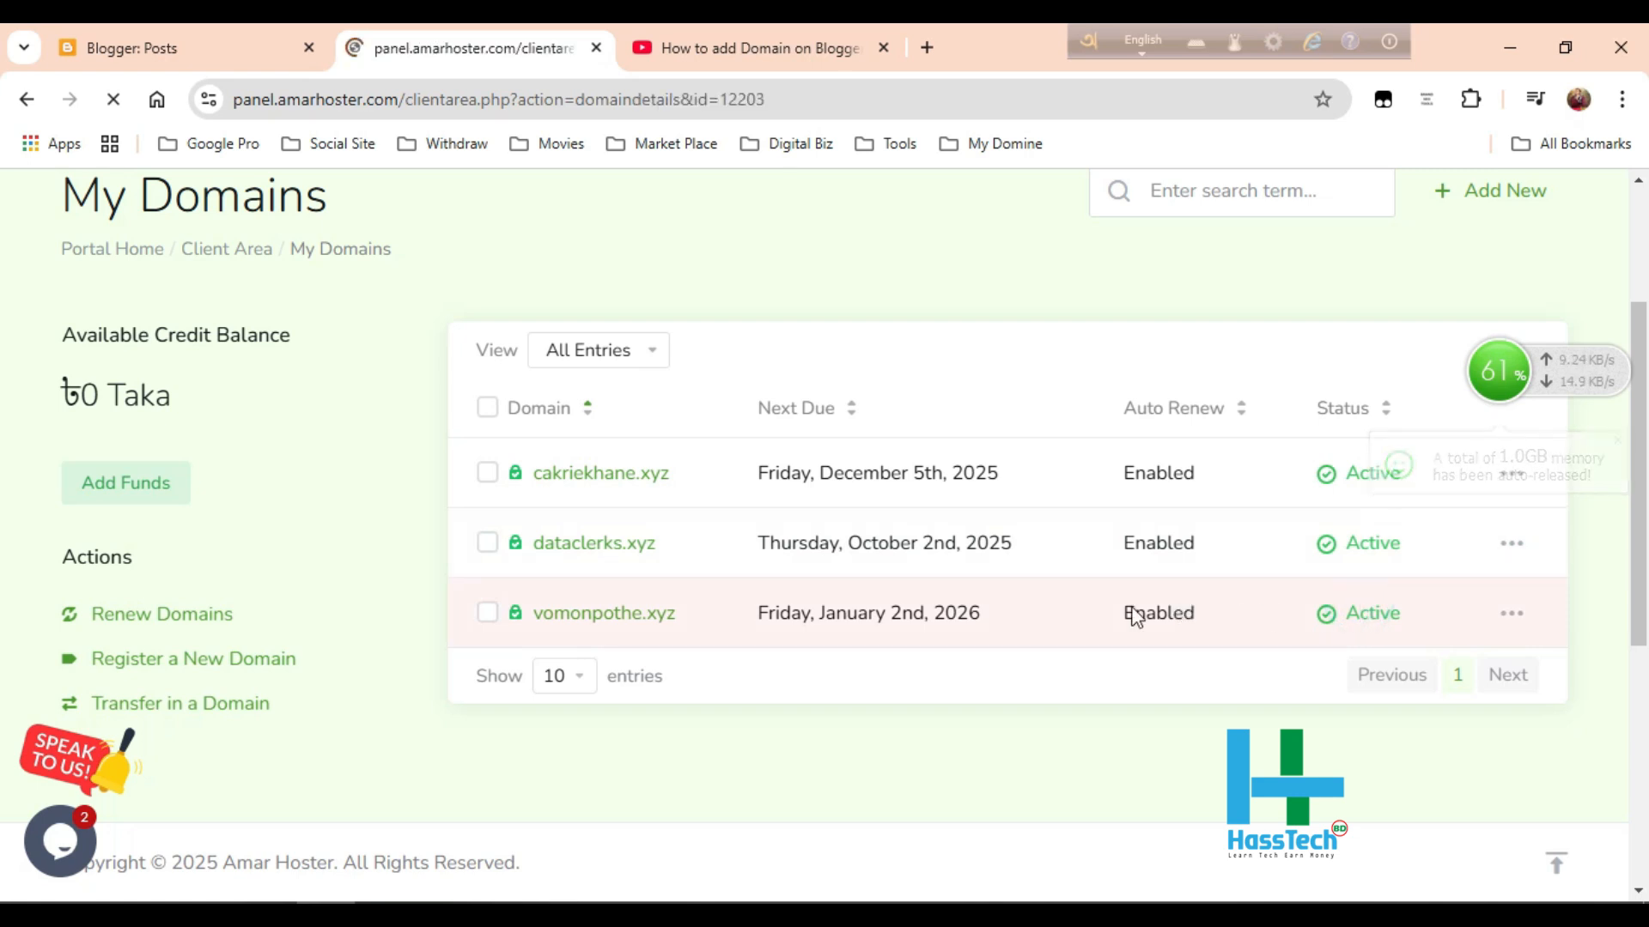
scroll(1265, 601, "down", 4)
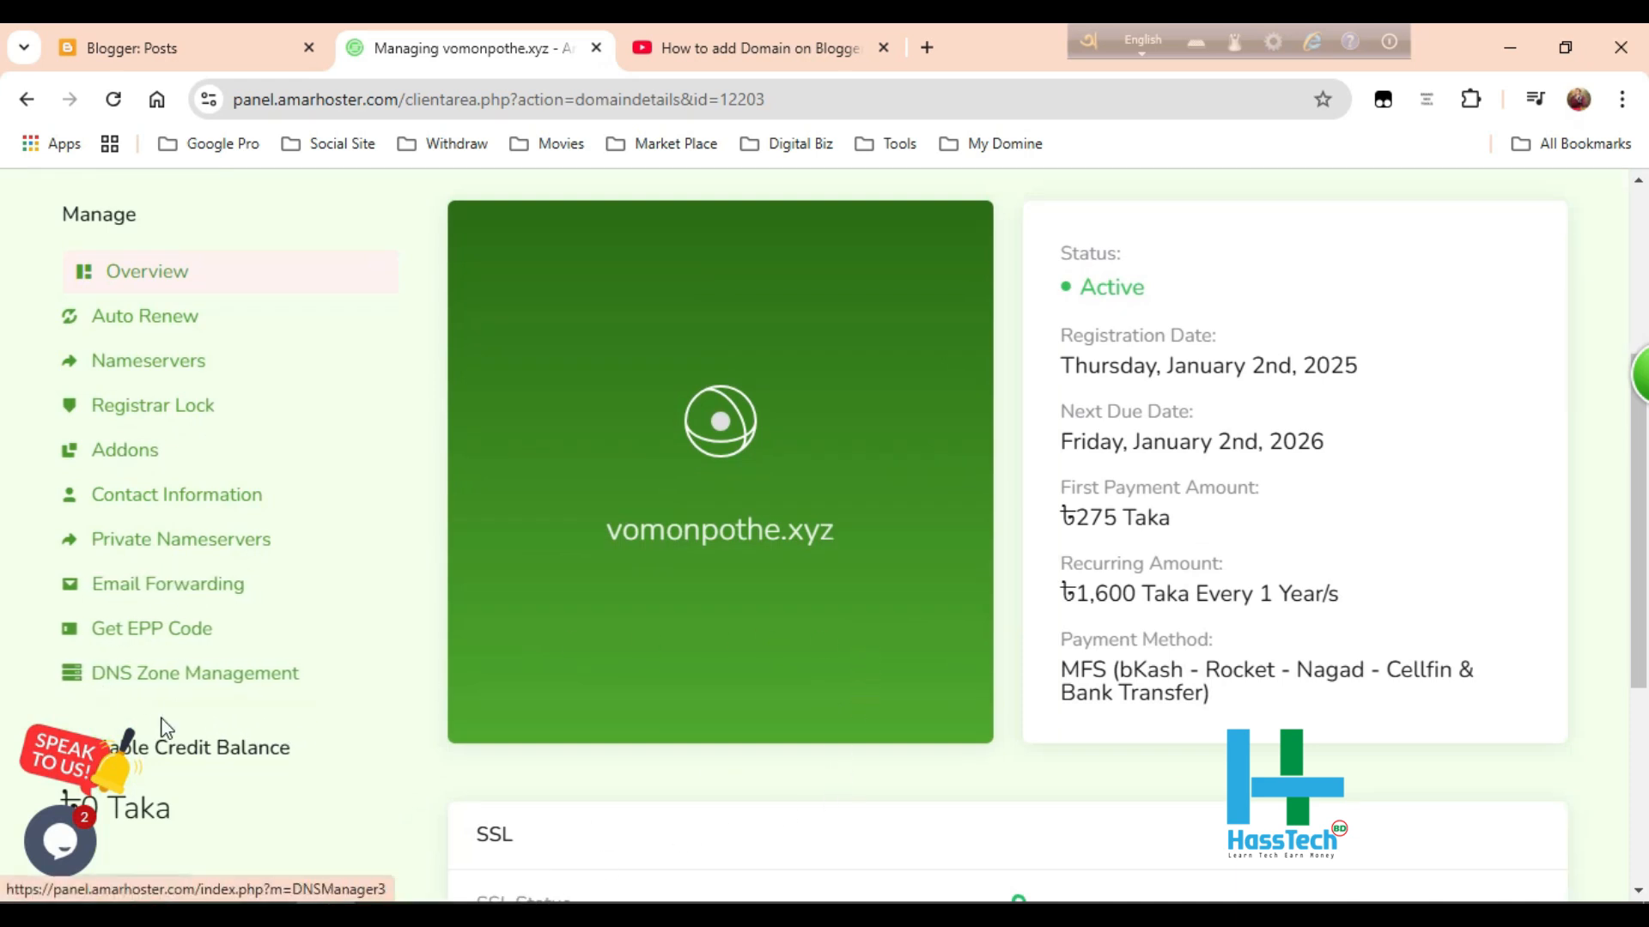
left_click(256, 677)
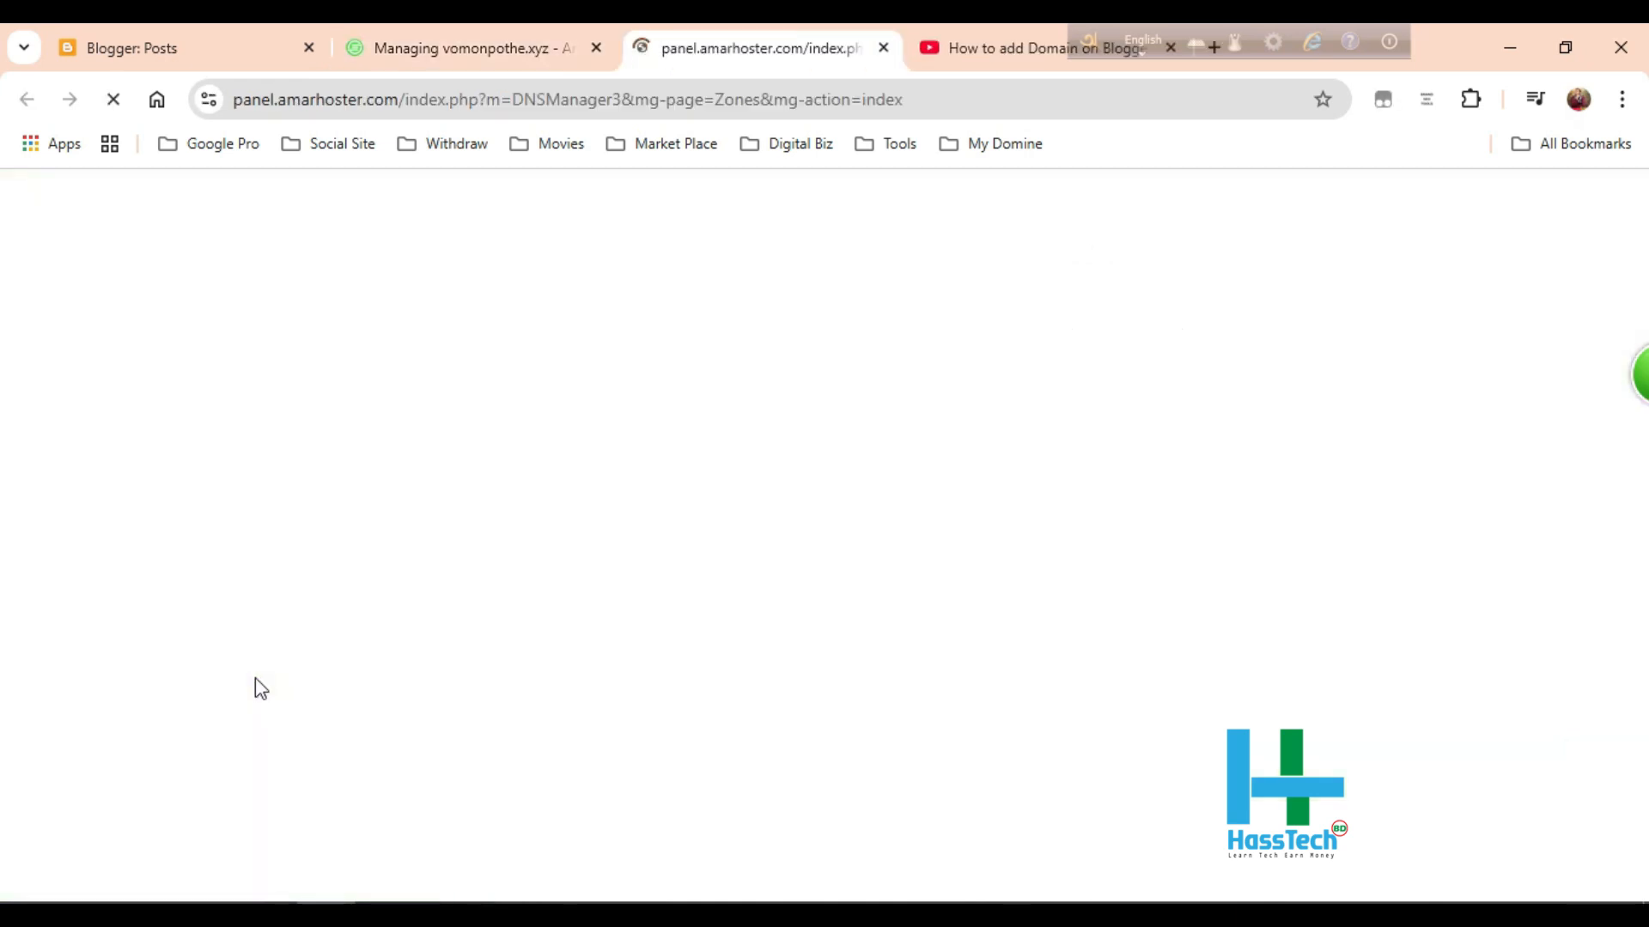
scroll(558, 678, "down", 5)
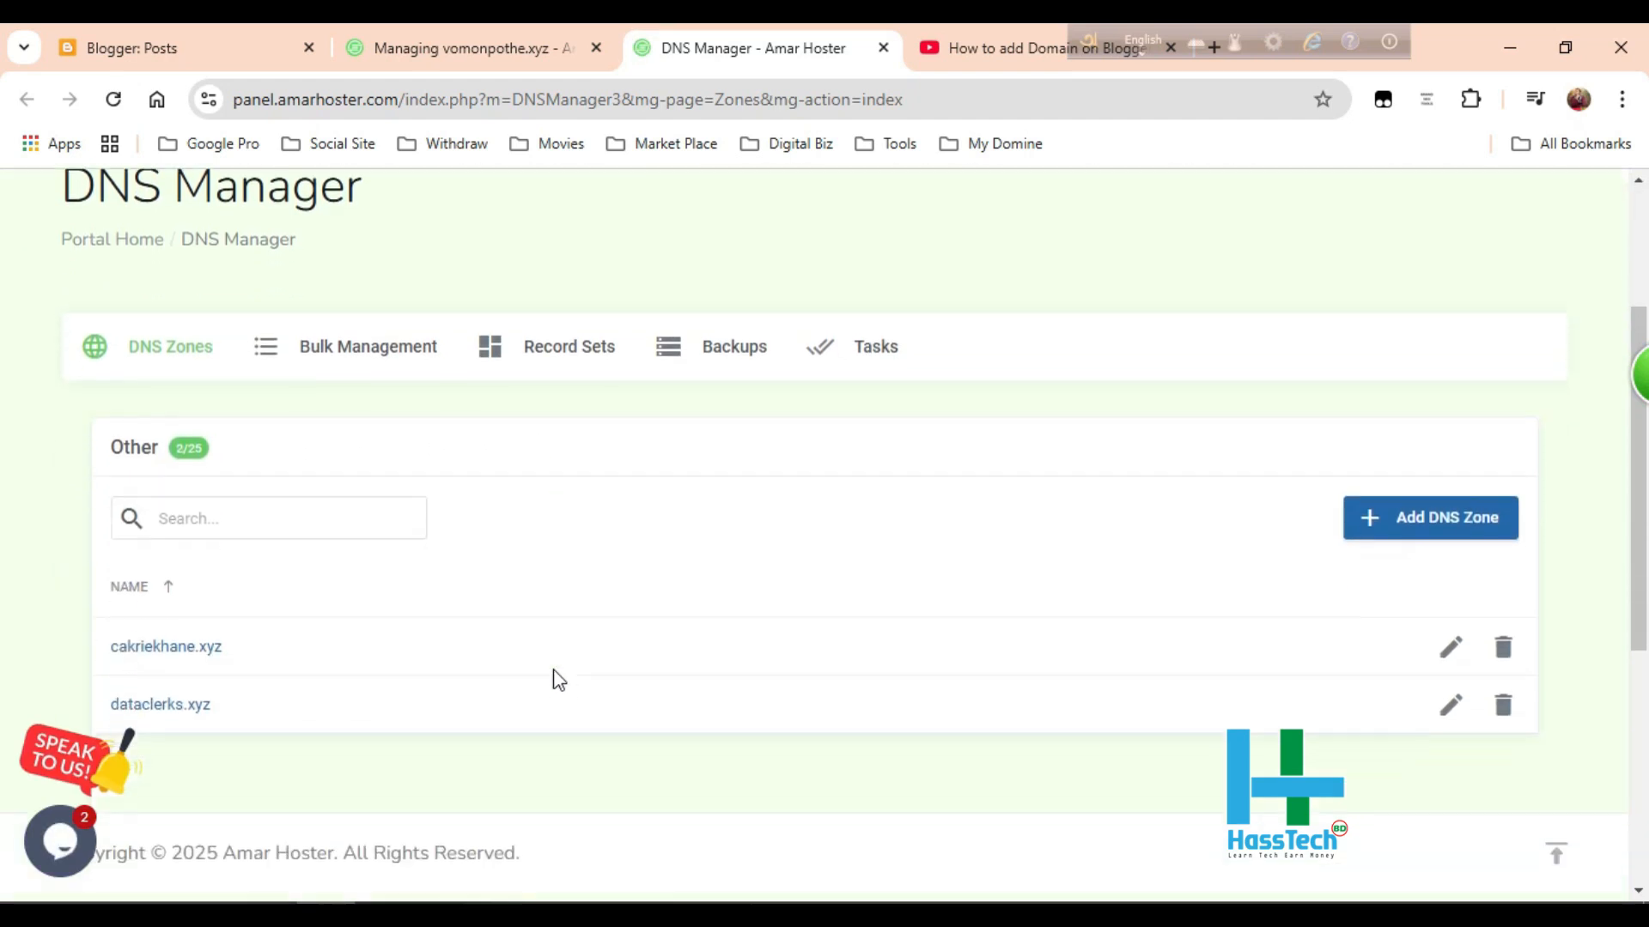
scroll(986, 533, "up", 5)
scroll(987, 537, "down", 2)
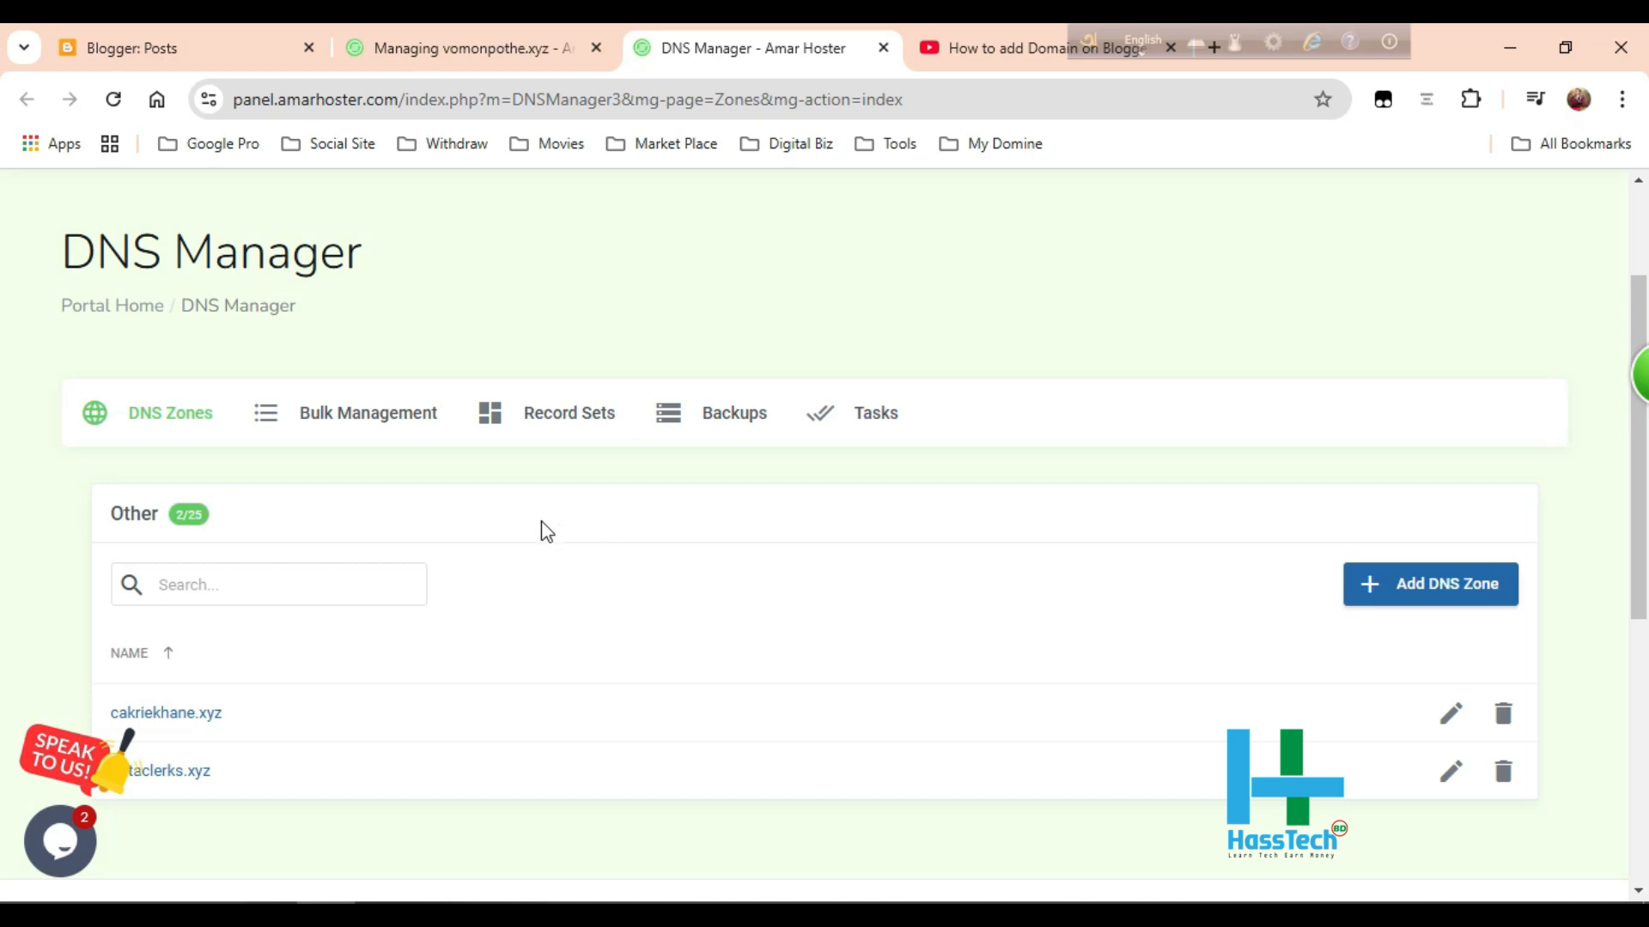
- Switch to Blogger and open the Custom domain entry in the blog's Publishing settings
left_click(262, 38)
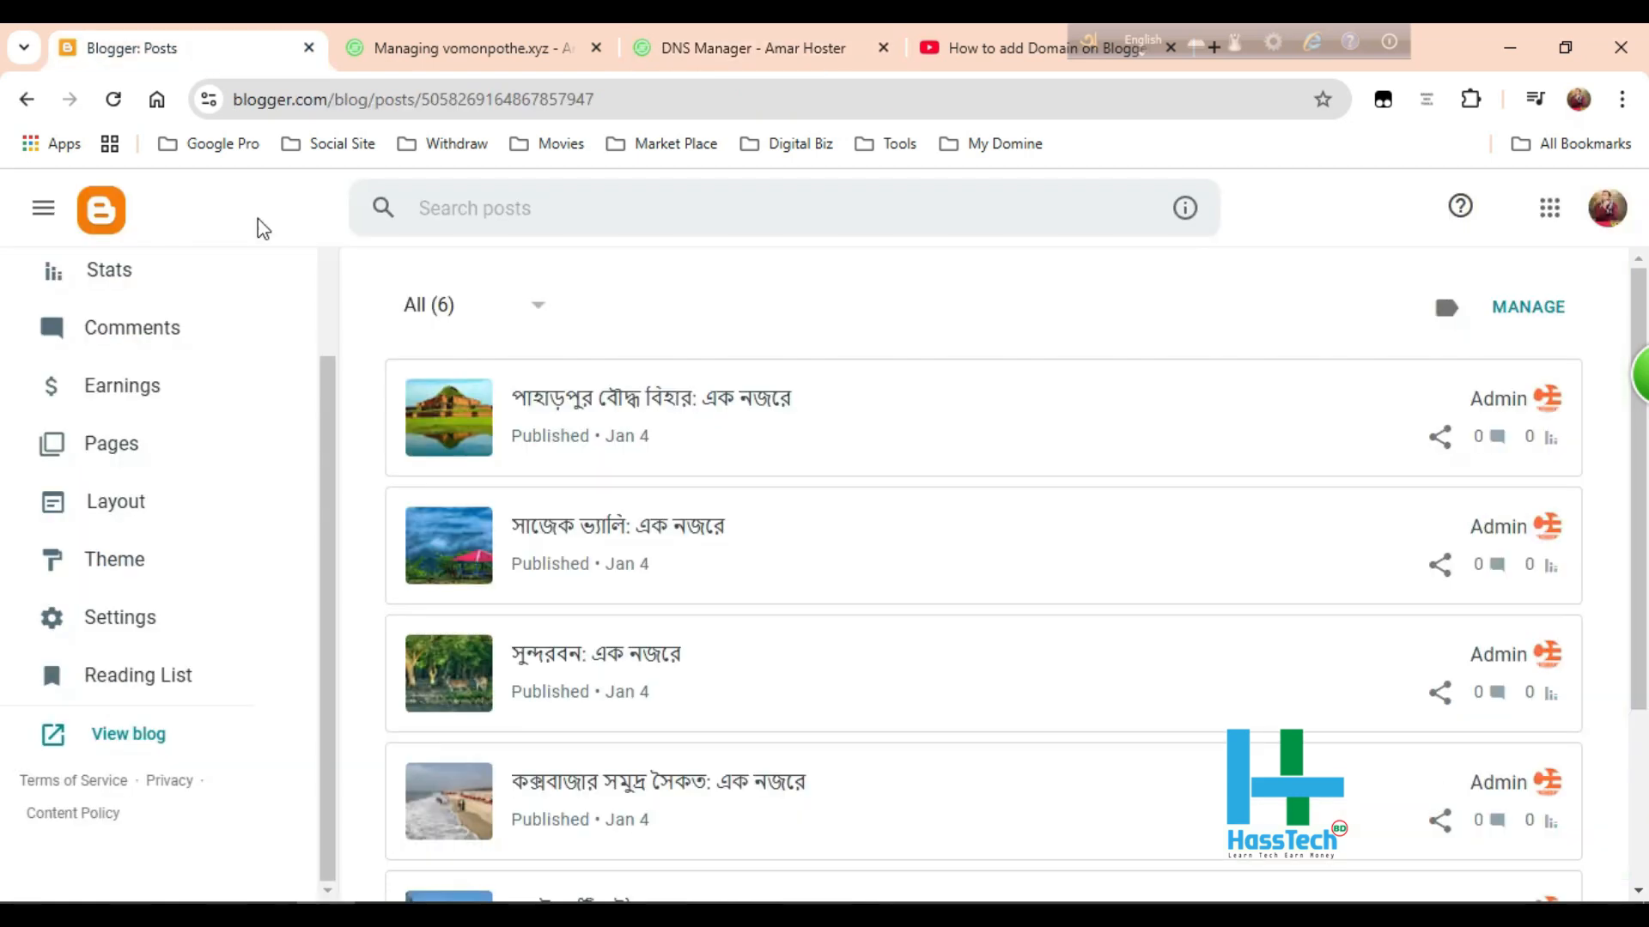
left_click(122, 618)
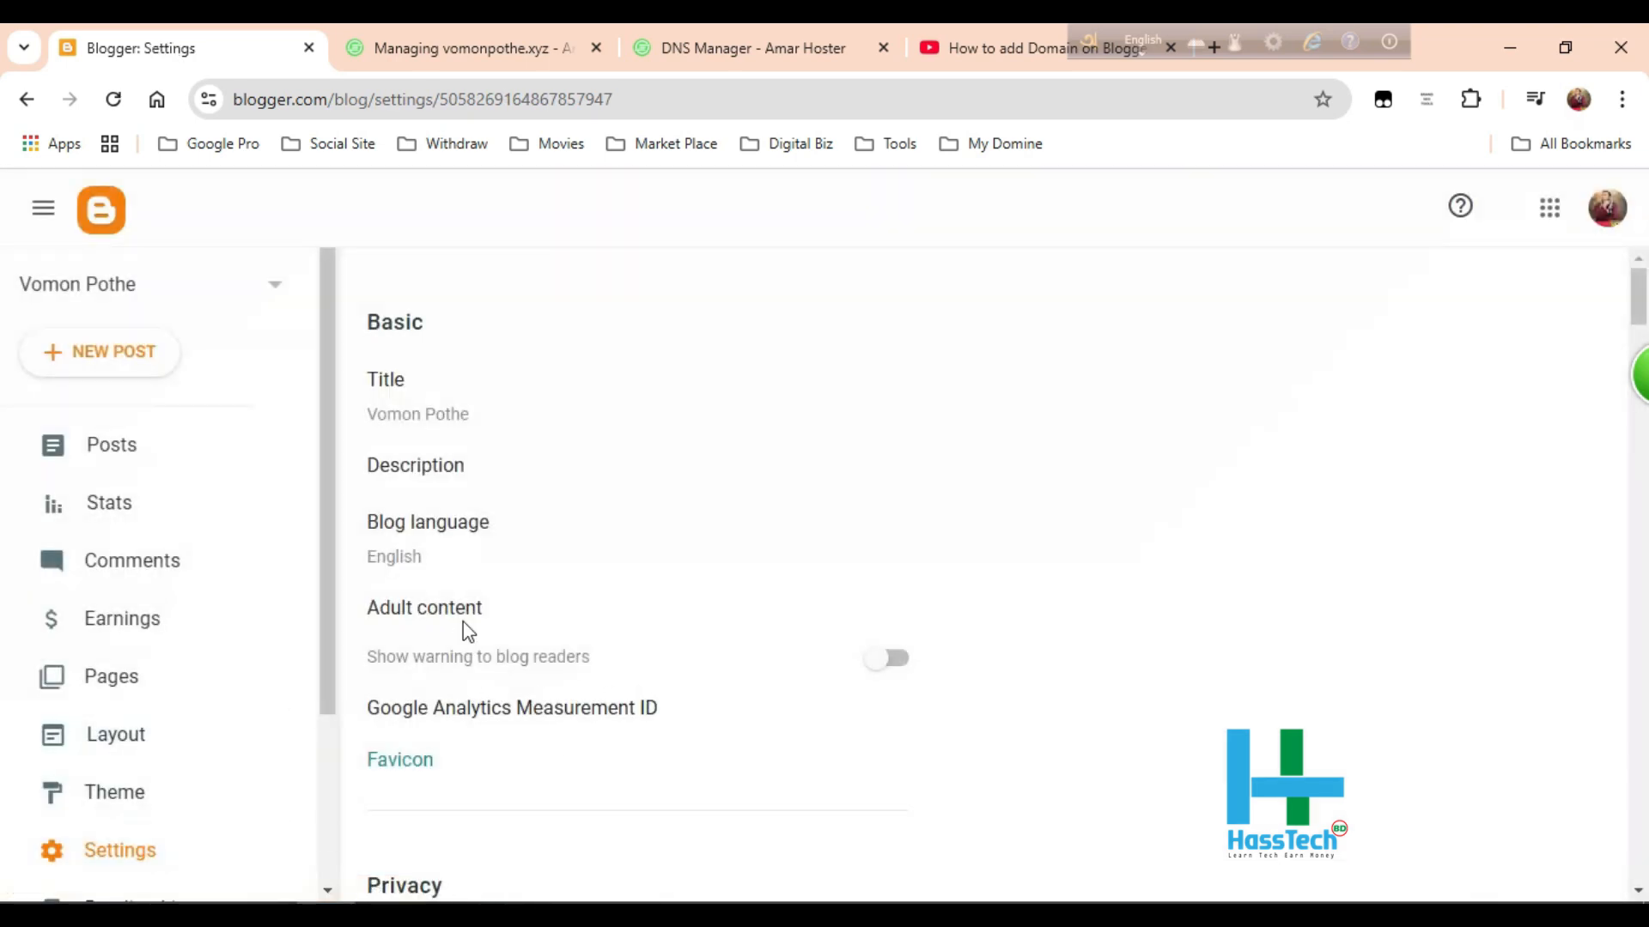
scroll(490, 611, "down", 7)
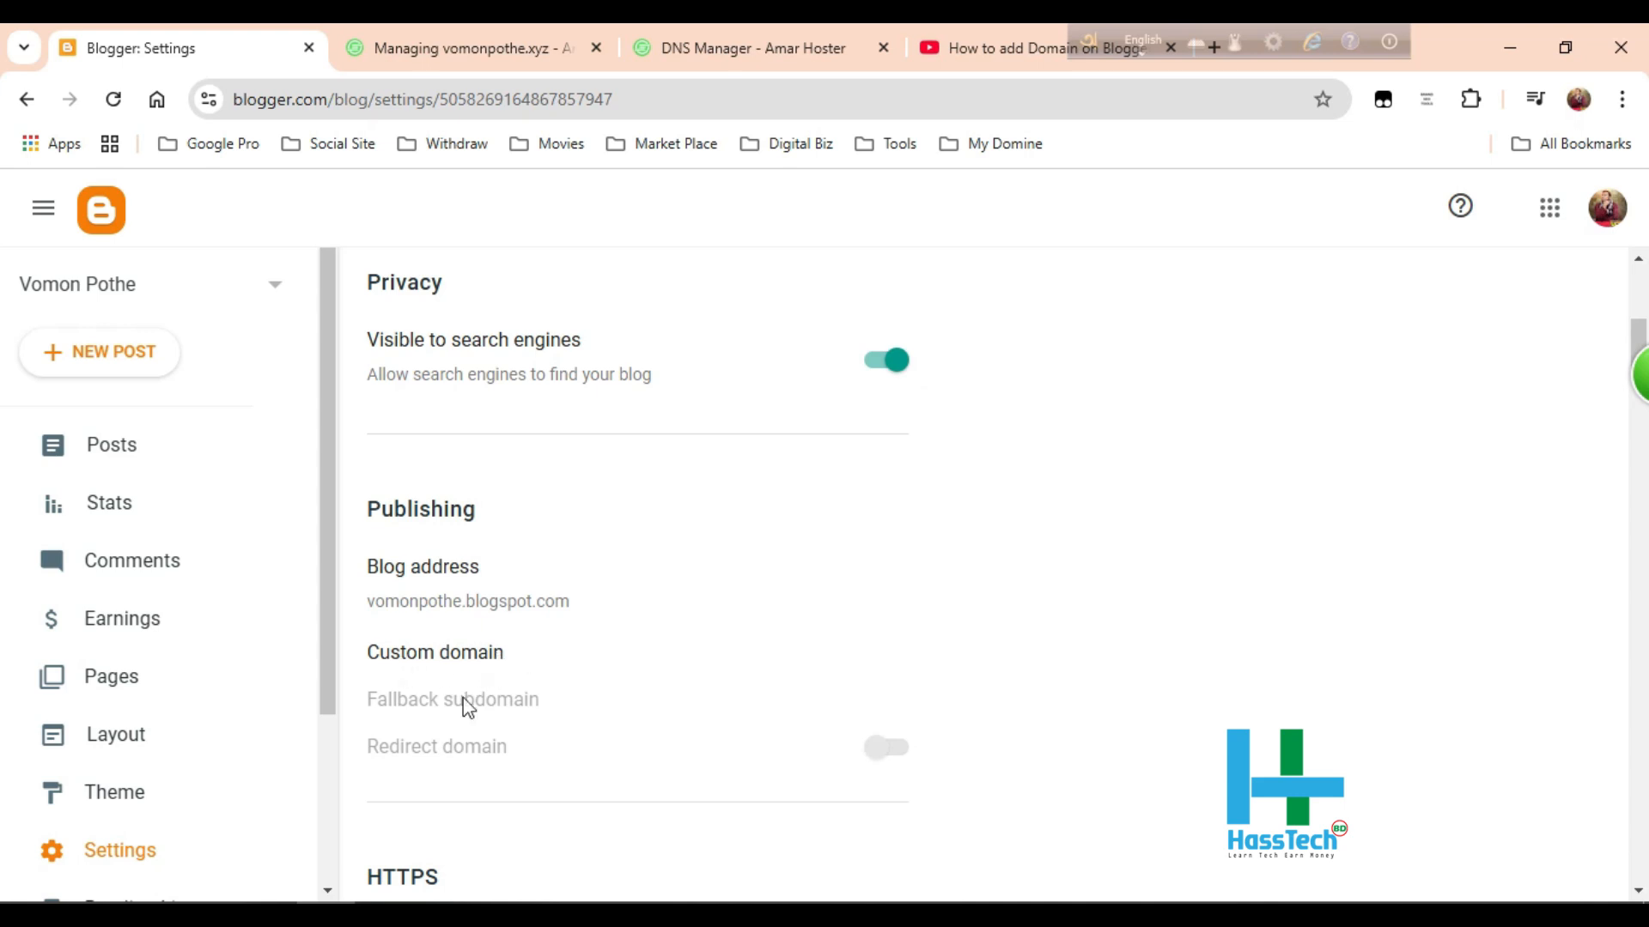
left_click(888, 747)
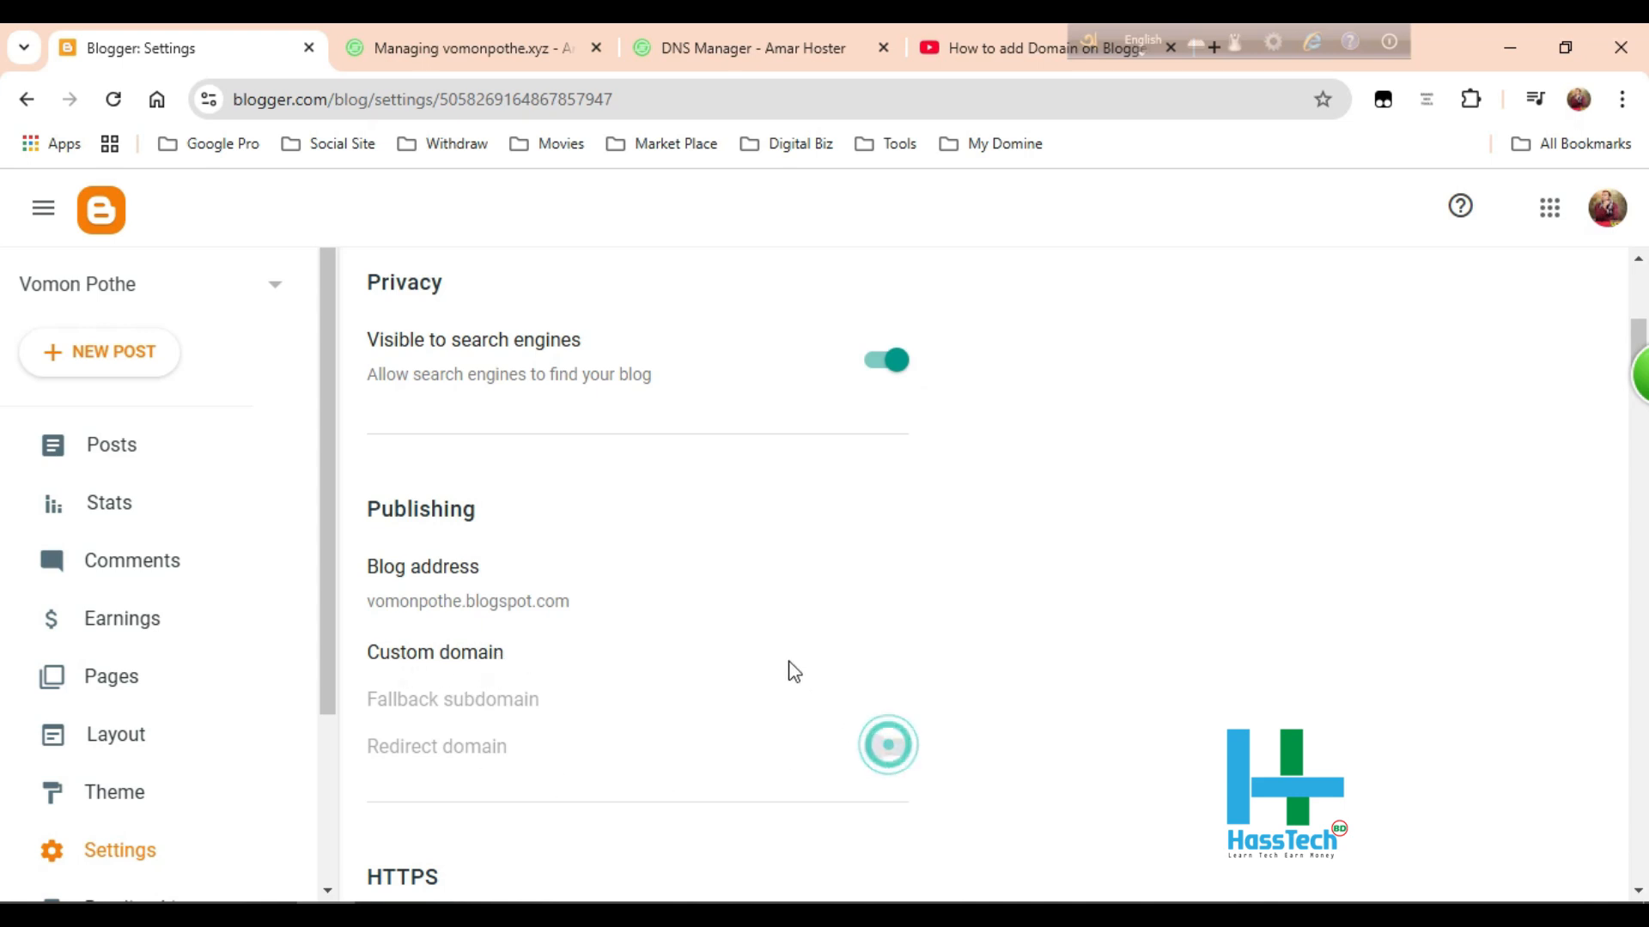
left_click(444, 662)
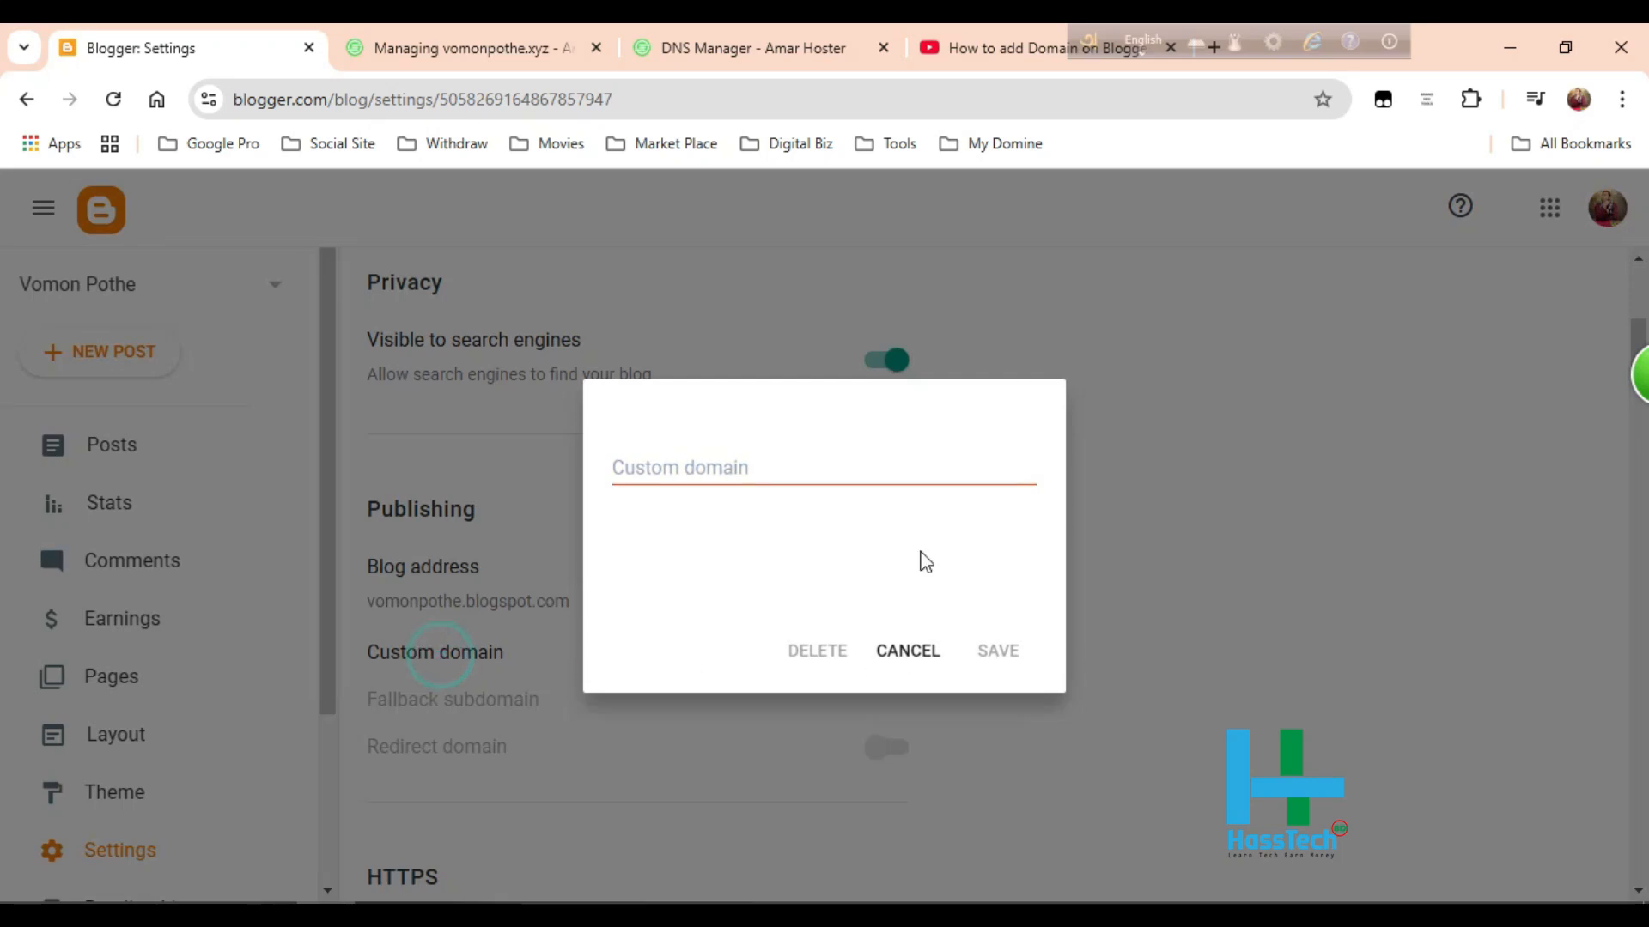
left_click(719, 477)
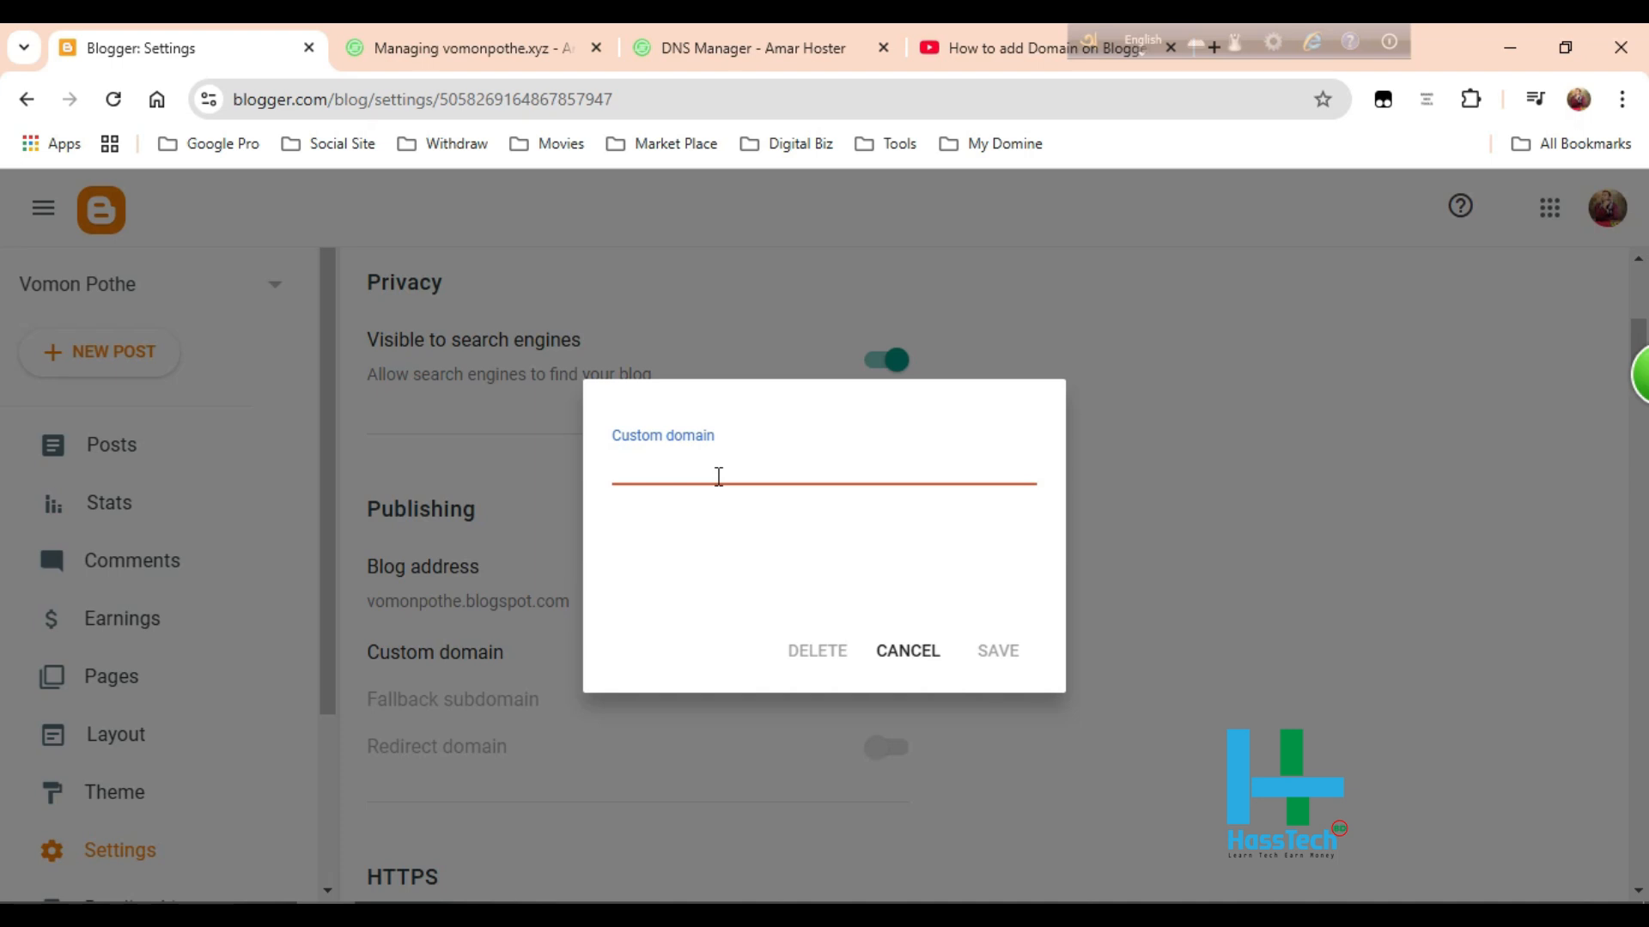
- Copy the domain name vomonpothe.xyz from its Amar Hoster management page and return to the Blogger settings
left_click(395, 45)
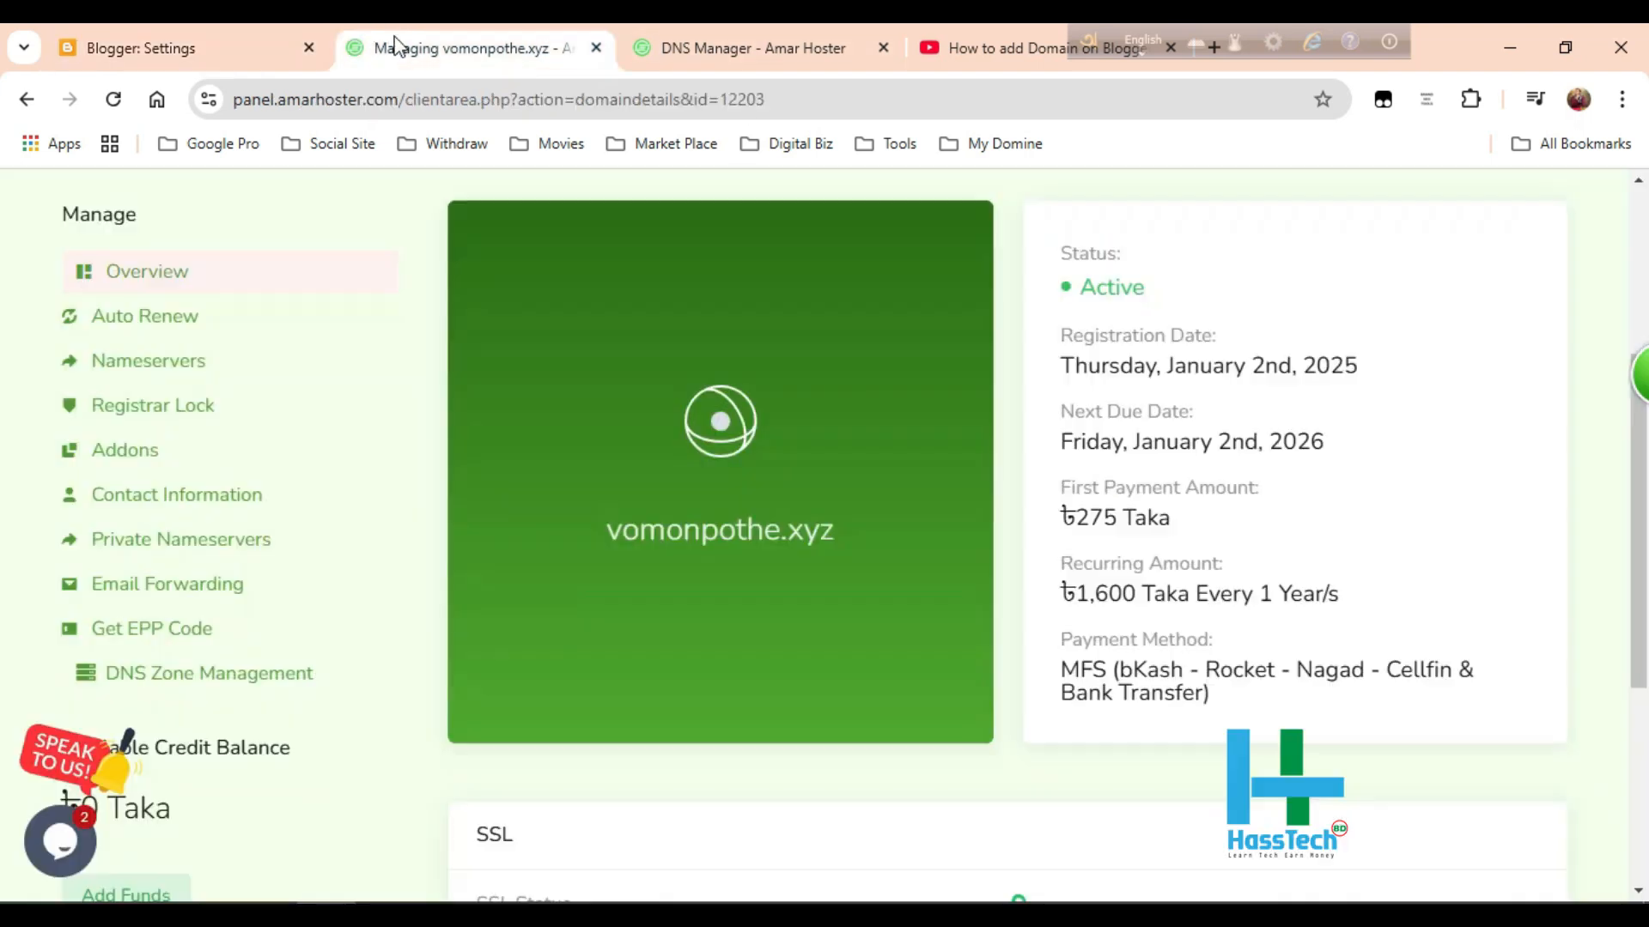
scroll(1071, 549, "up", 4)
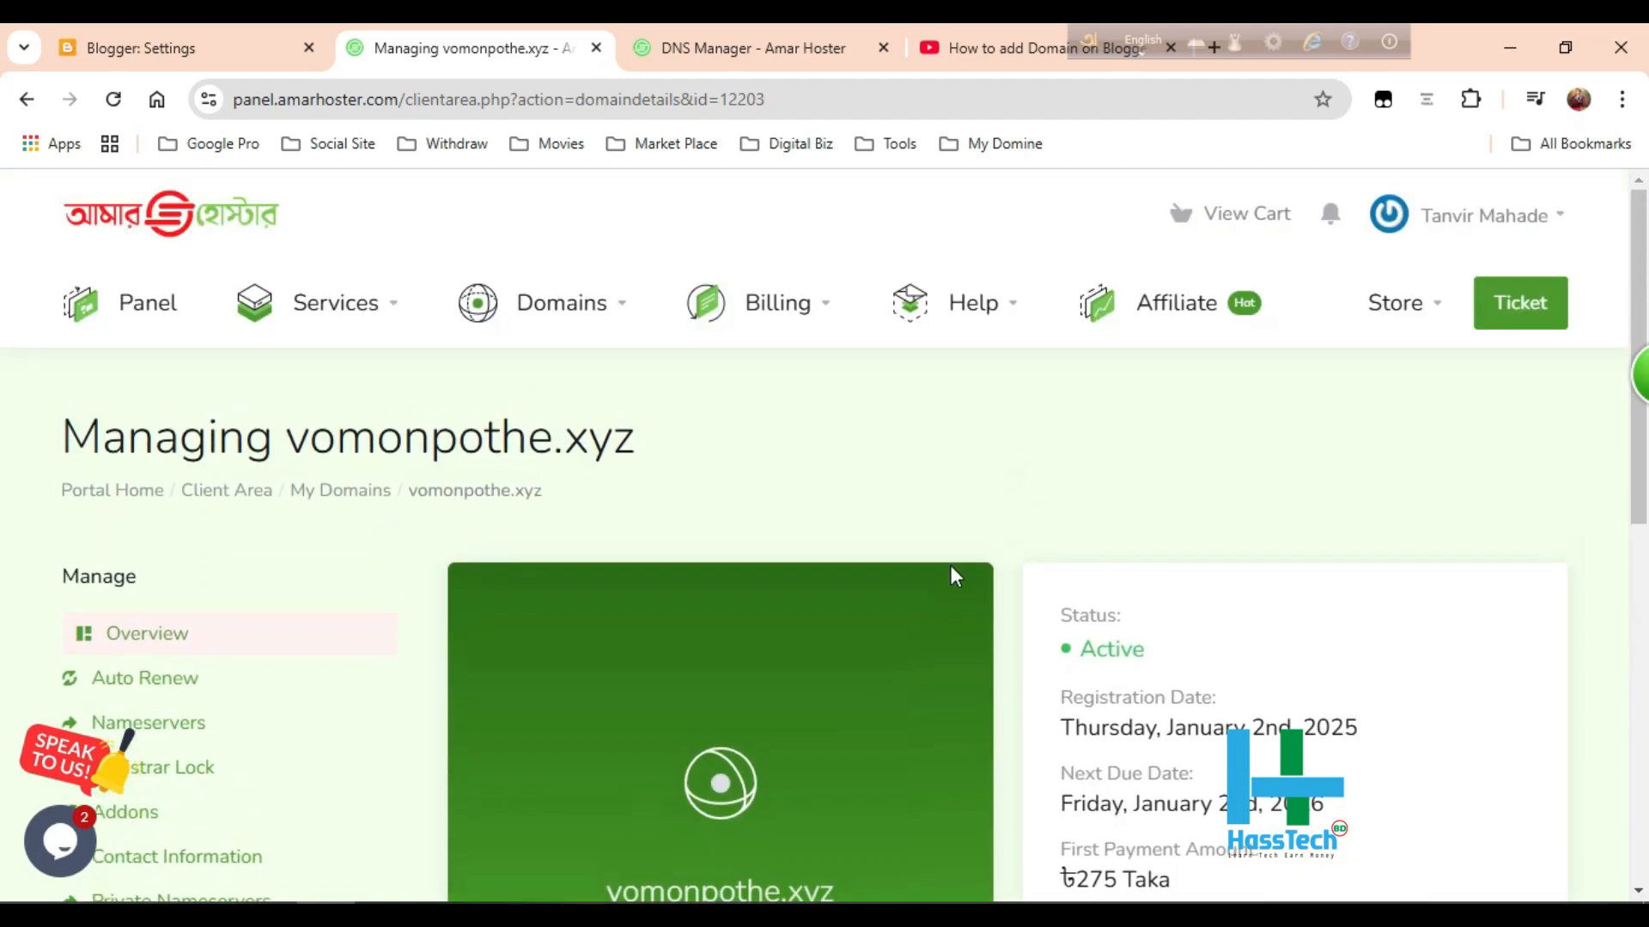
scroll(398, 398, "down", 1)
left_click_drag(292, 322, 633, 326)
right_click(578, 332)
left_click(651, 359)
left_click(209, 30)
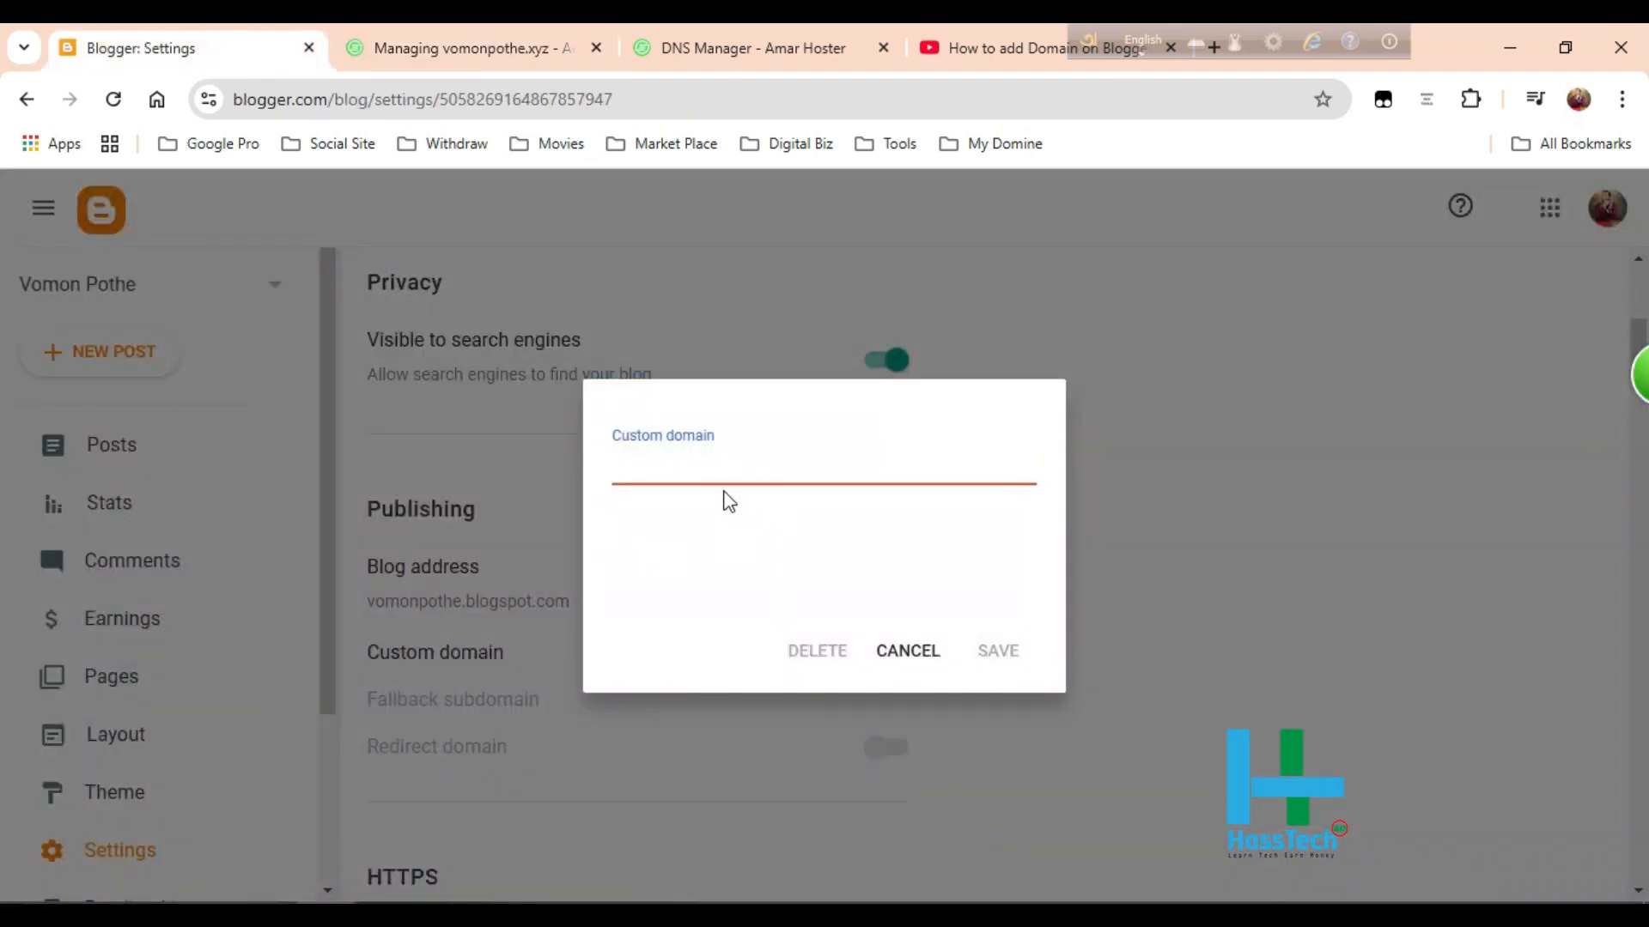
right_click(713, 467)
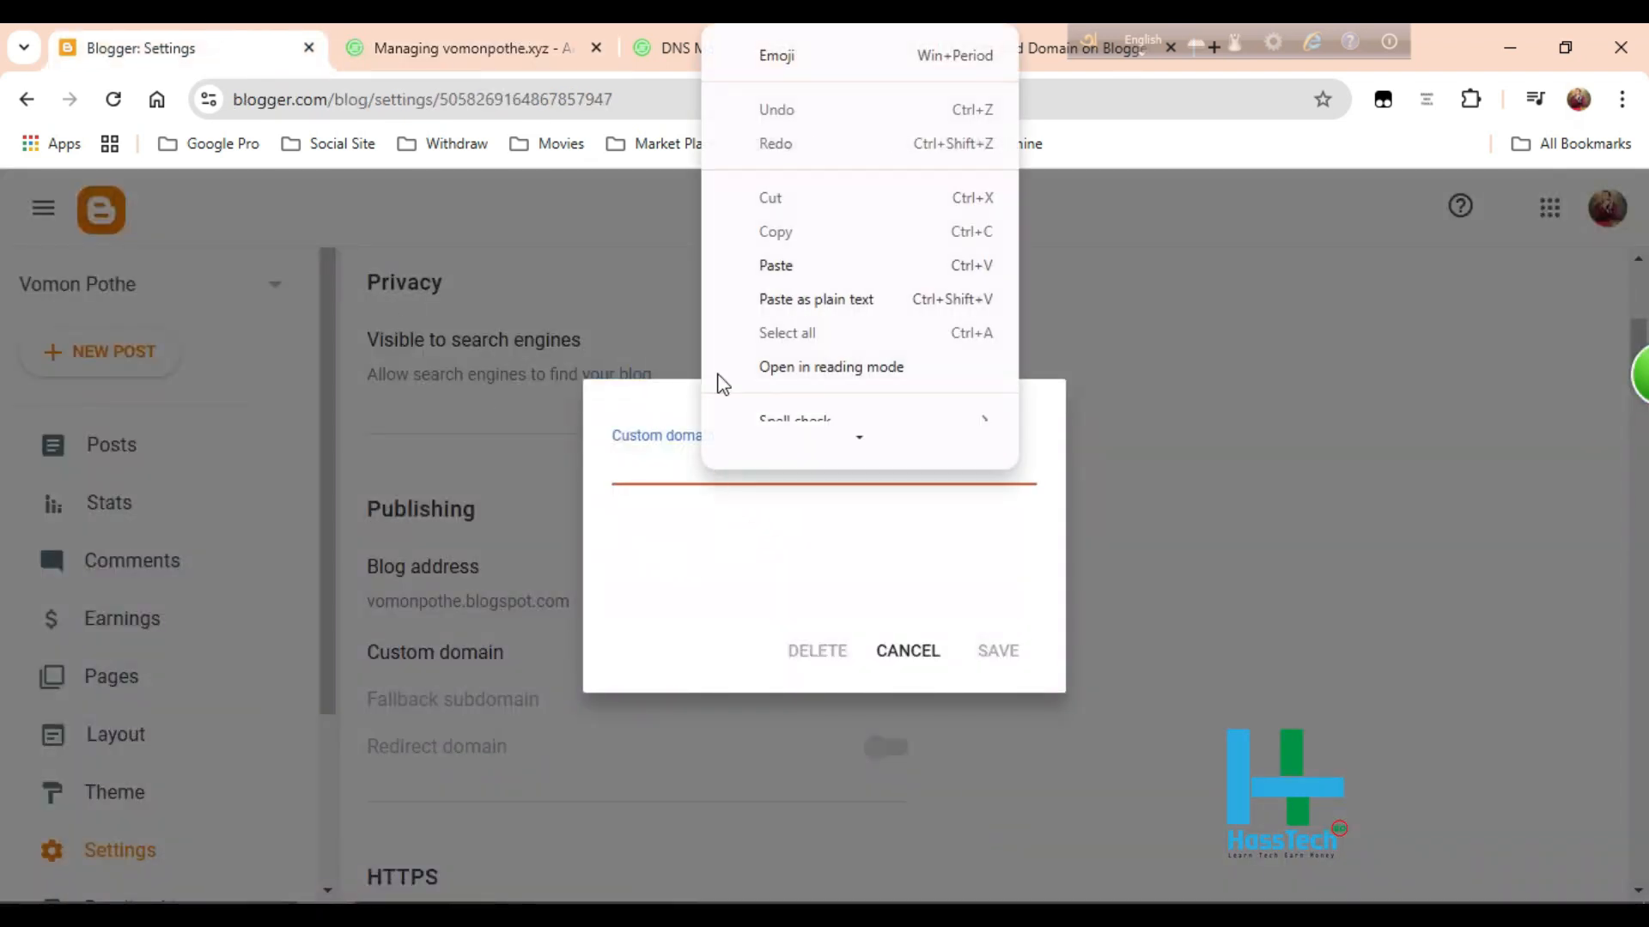
left_click(777, 285)
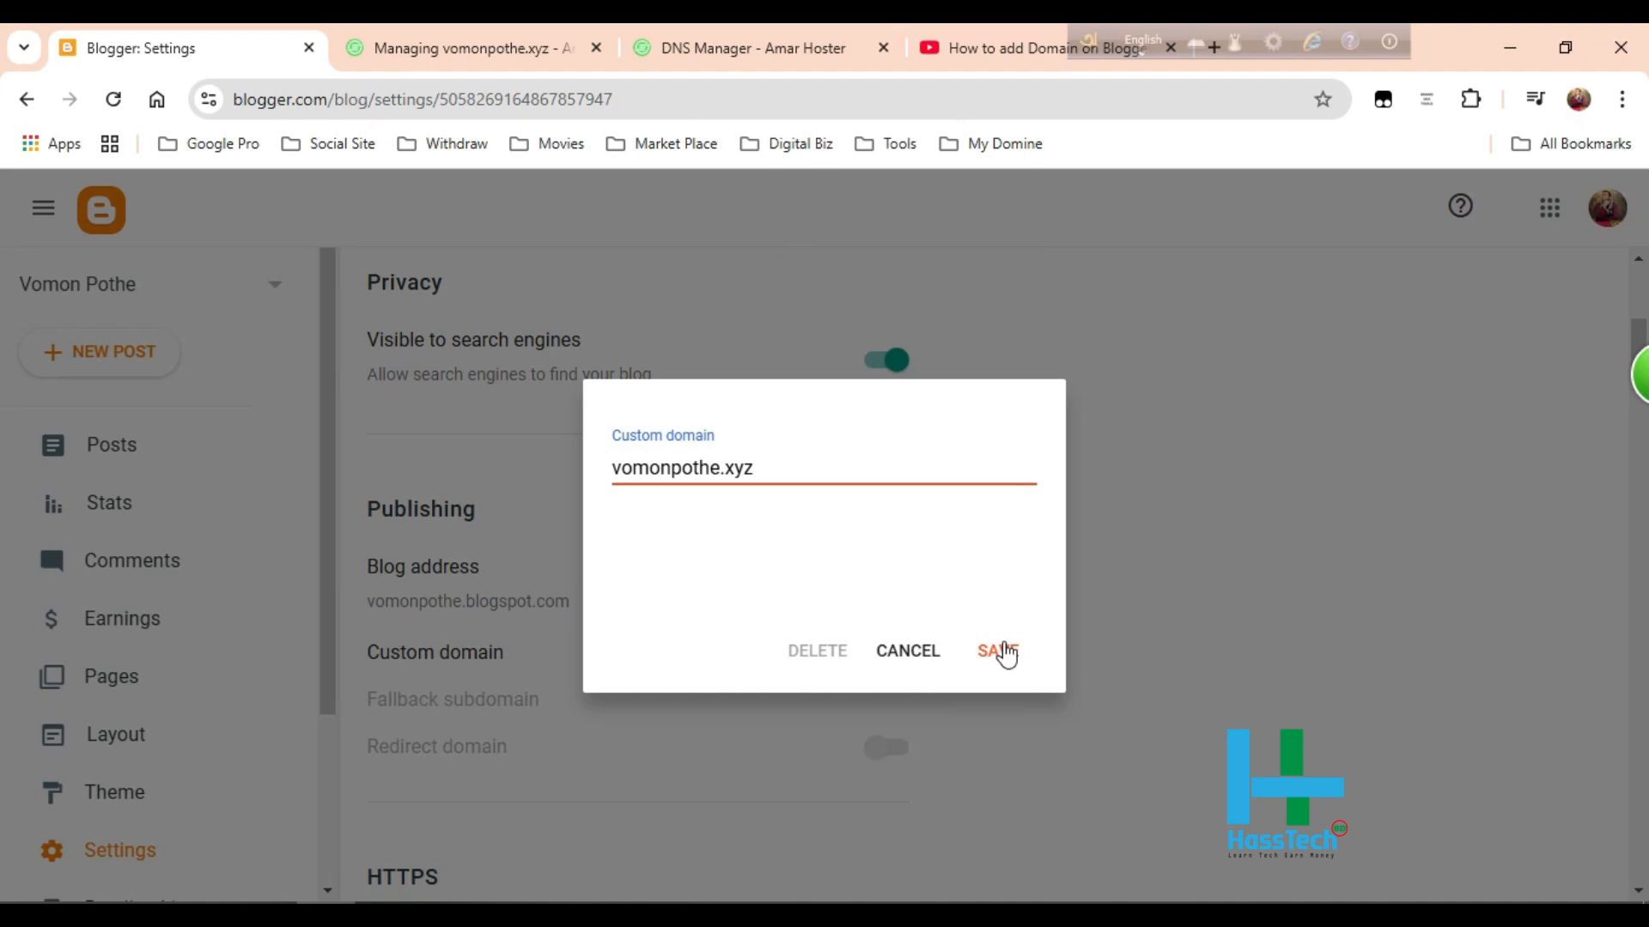
left_click(616, 467)
type("ww")
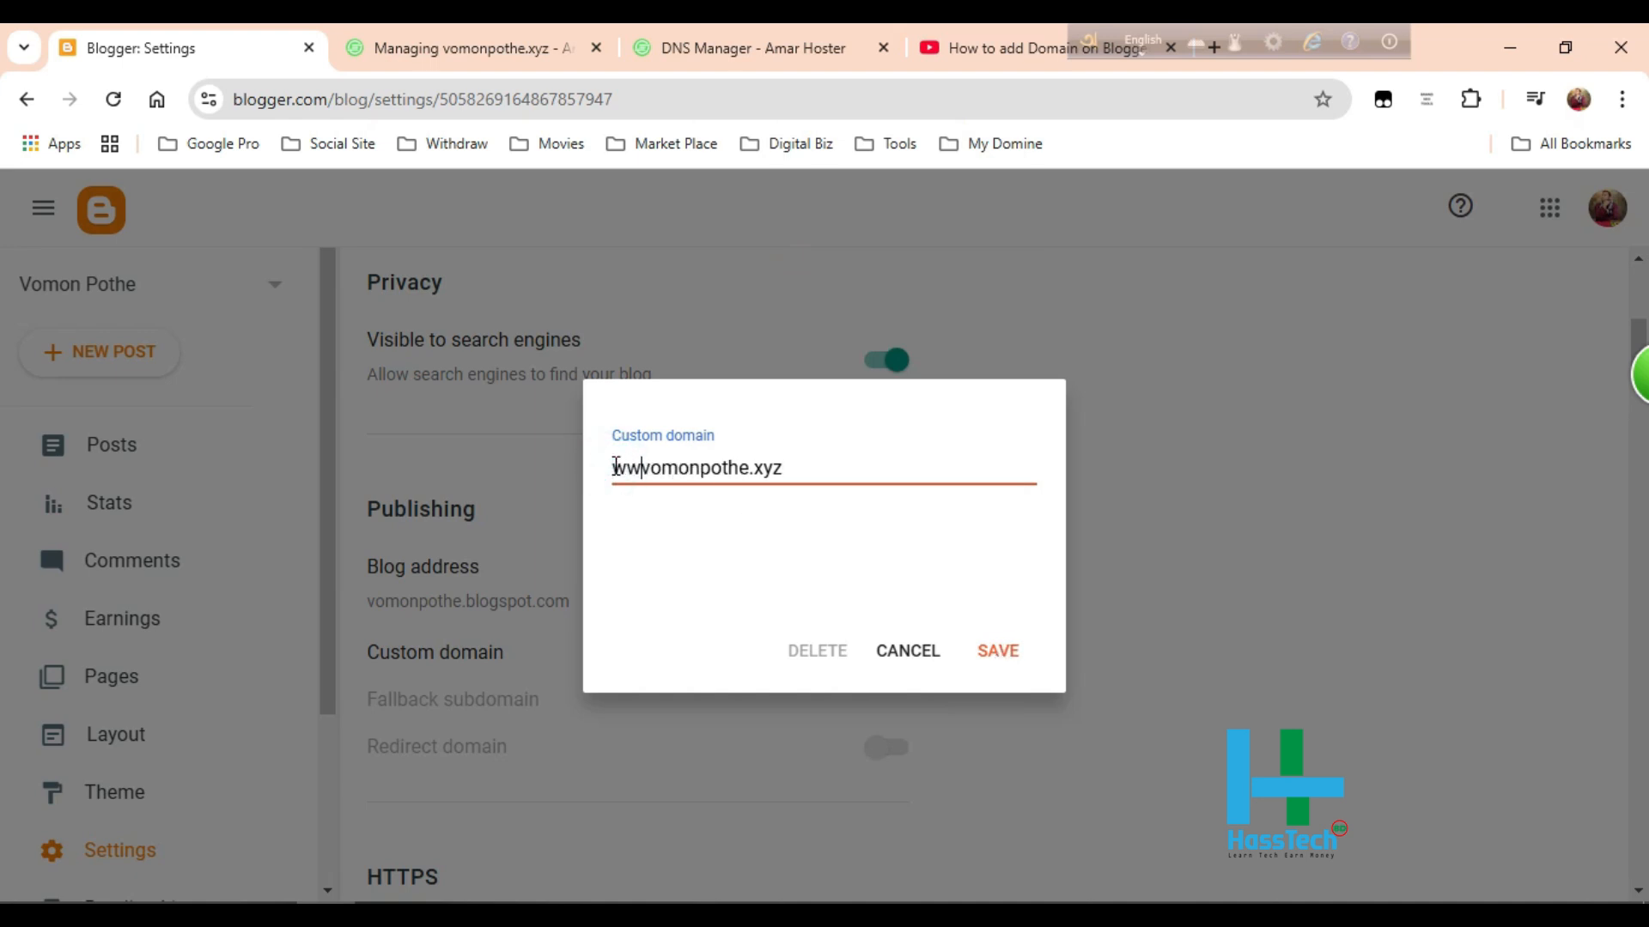
type("w.")
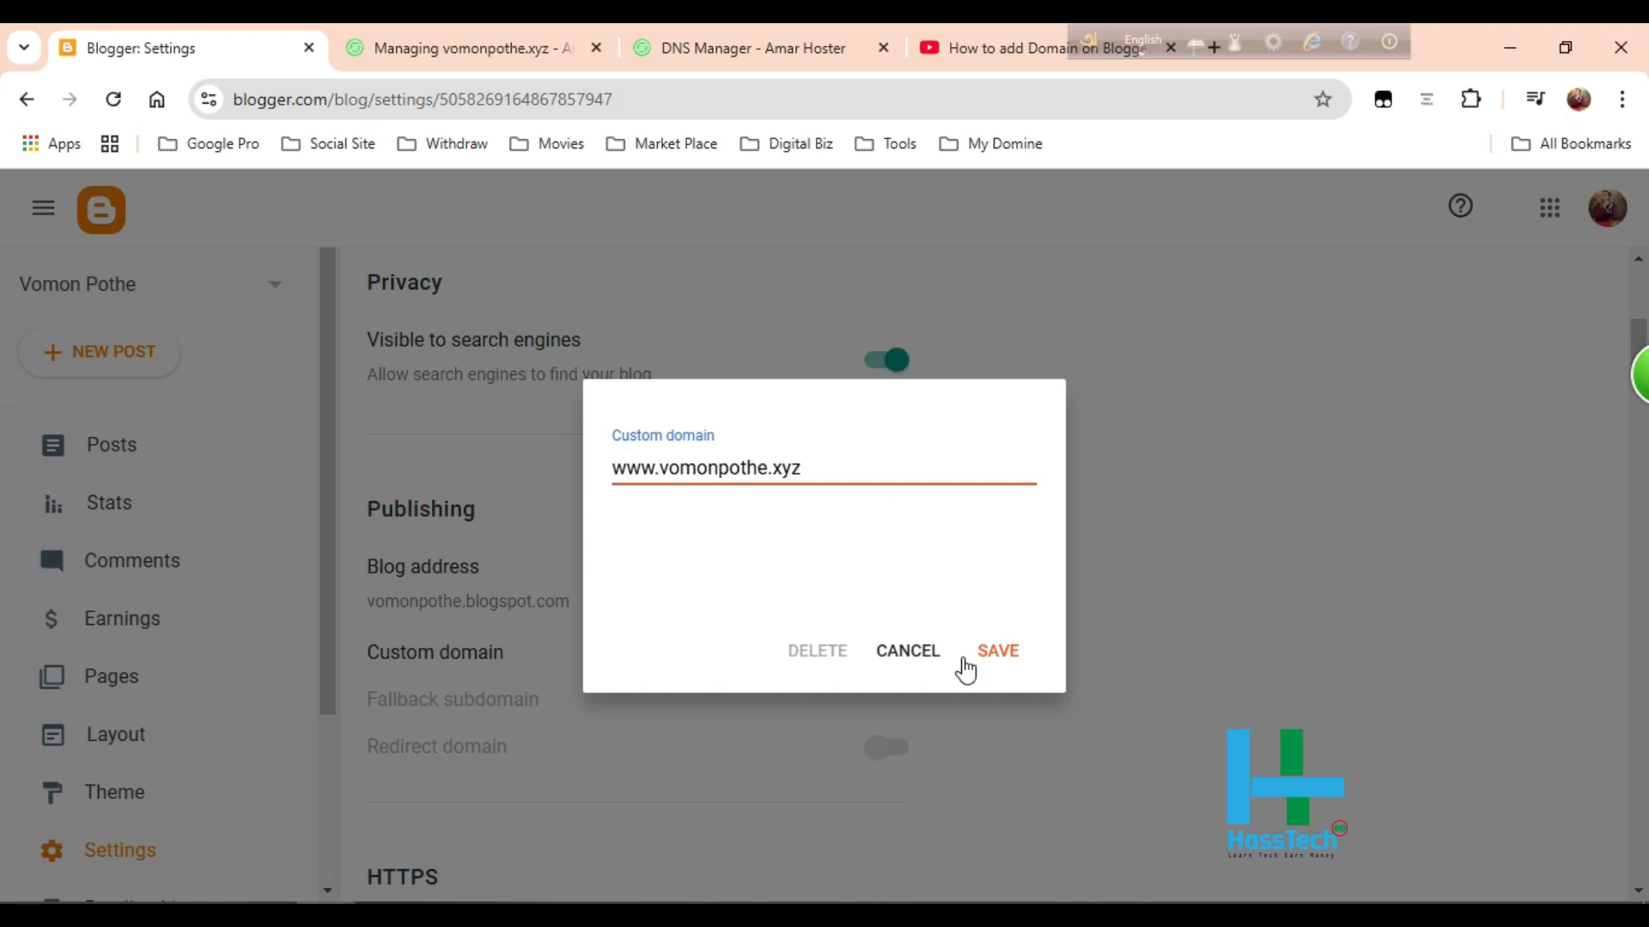
left_click(1012, 663)
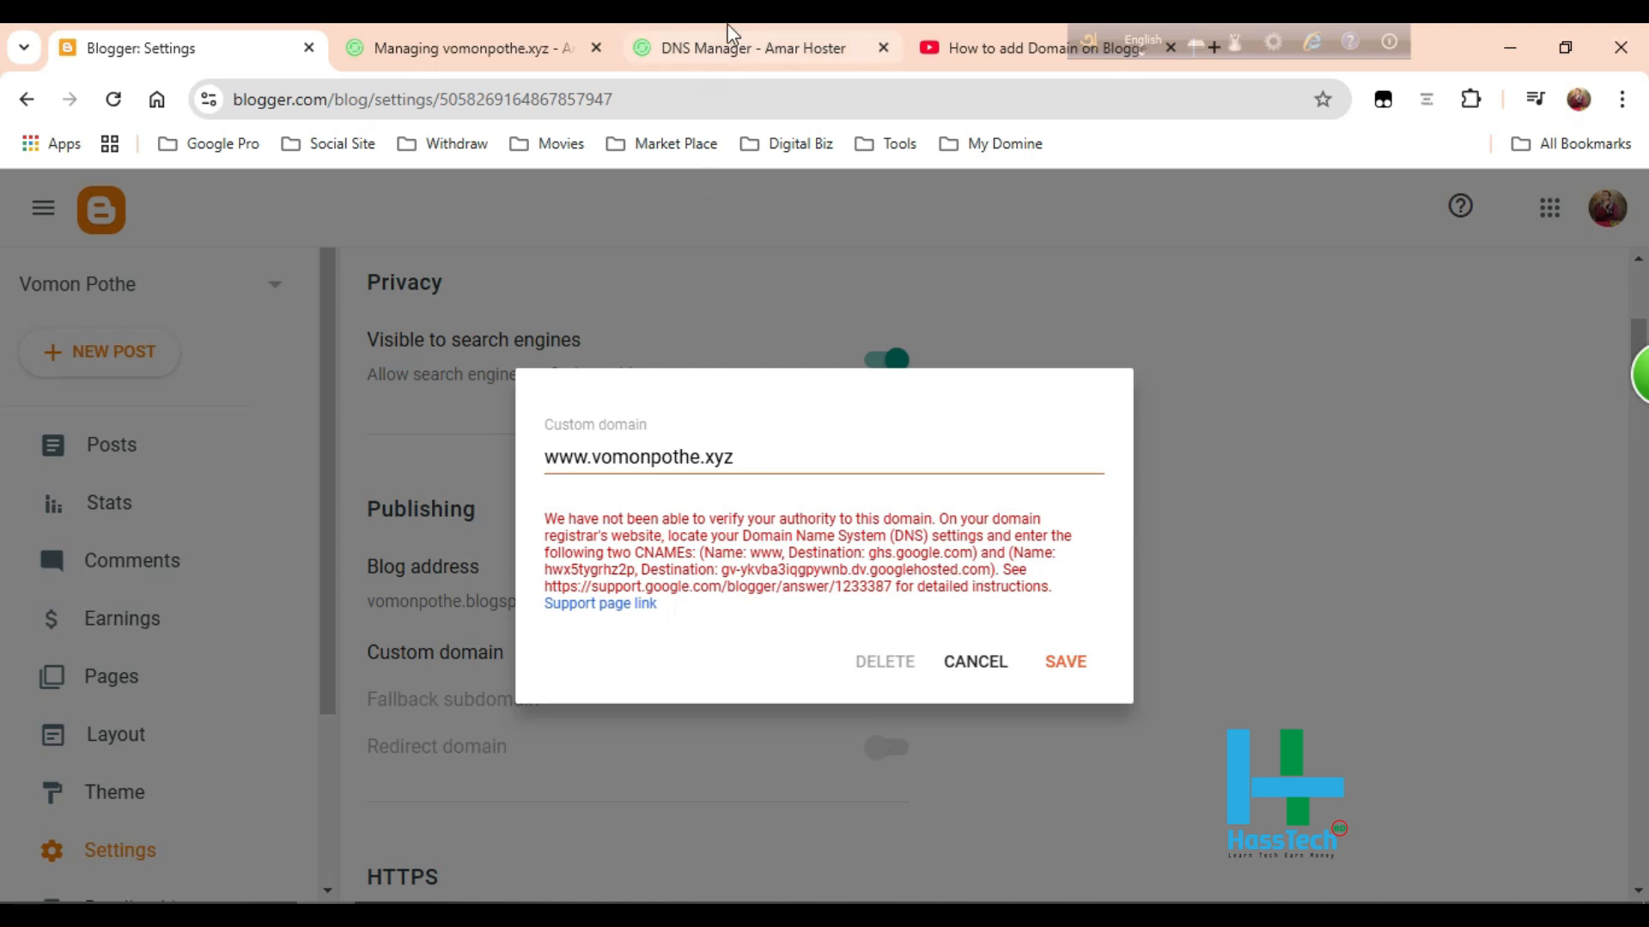
- Switch to Amar Hoster's DNS Manager and start a new DNS zone named vomonpothe.xyz
left_click(730, 57)
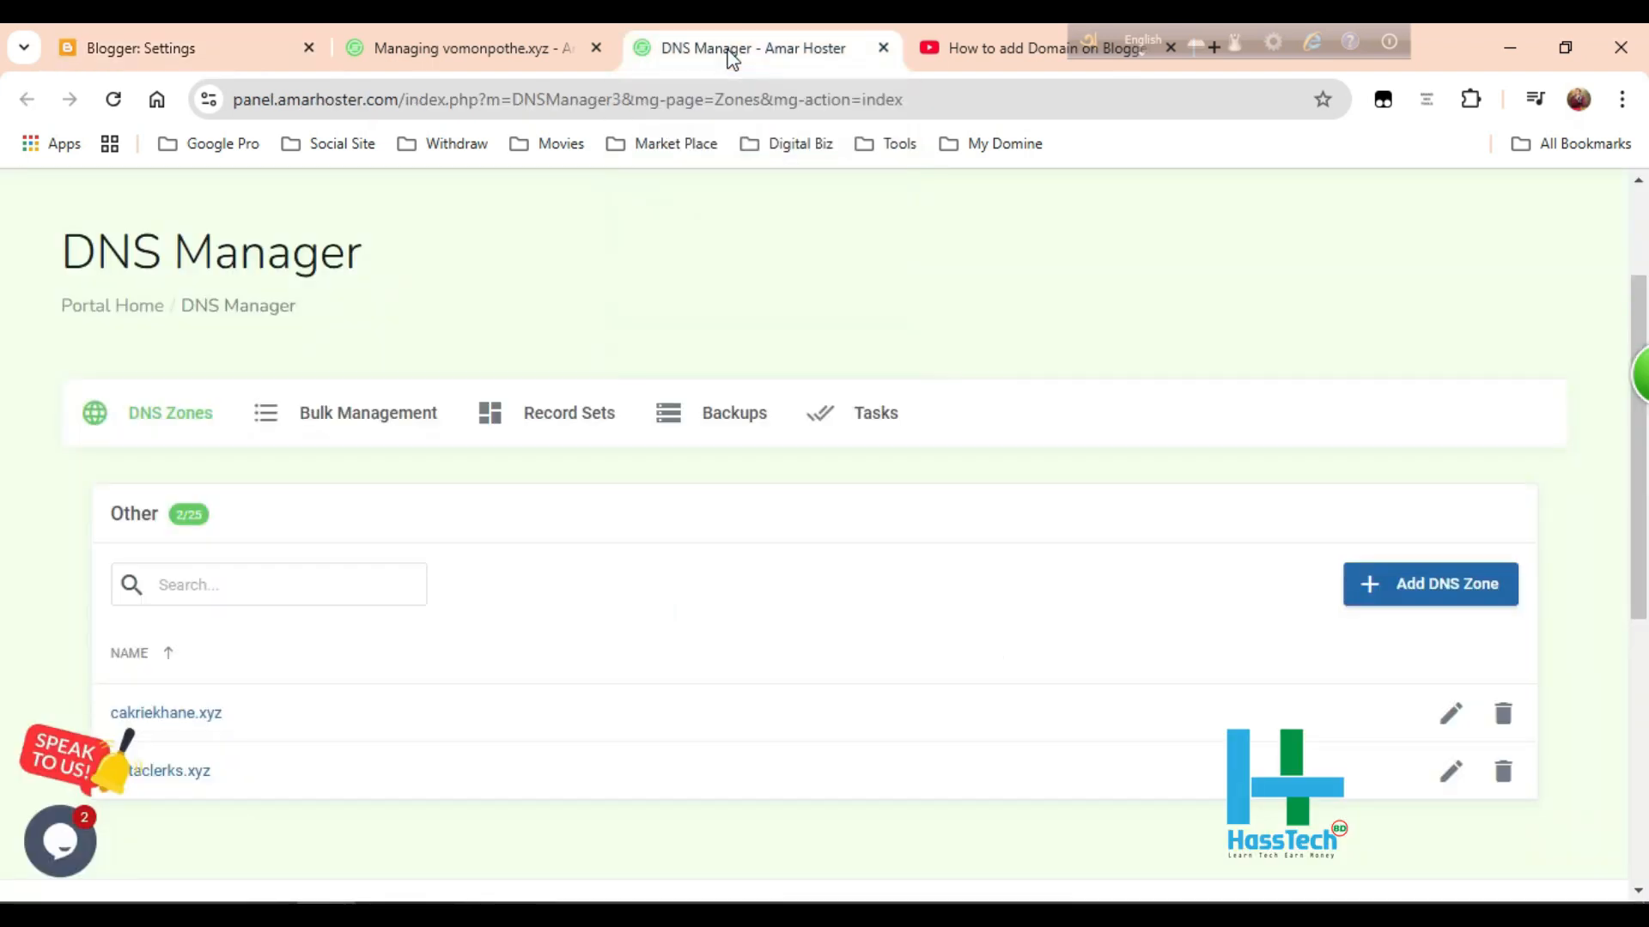
left_click(1454, 590)
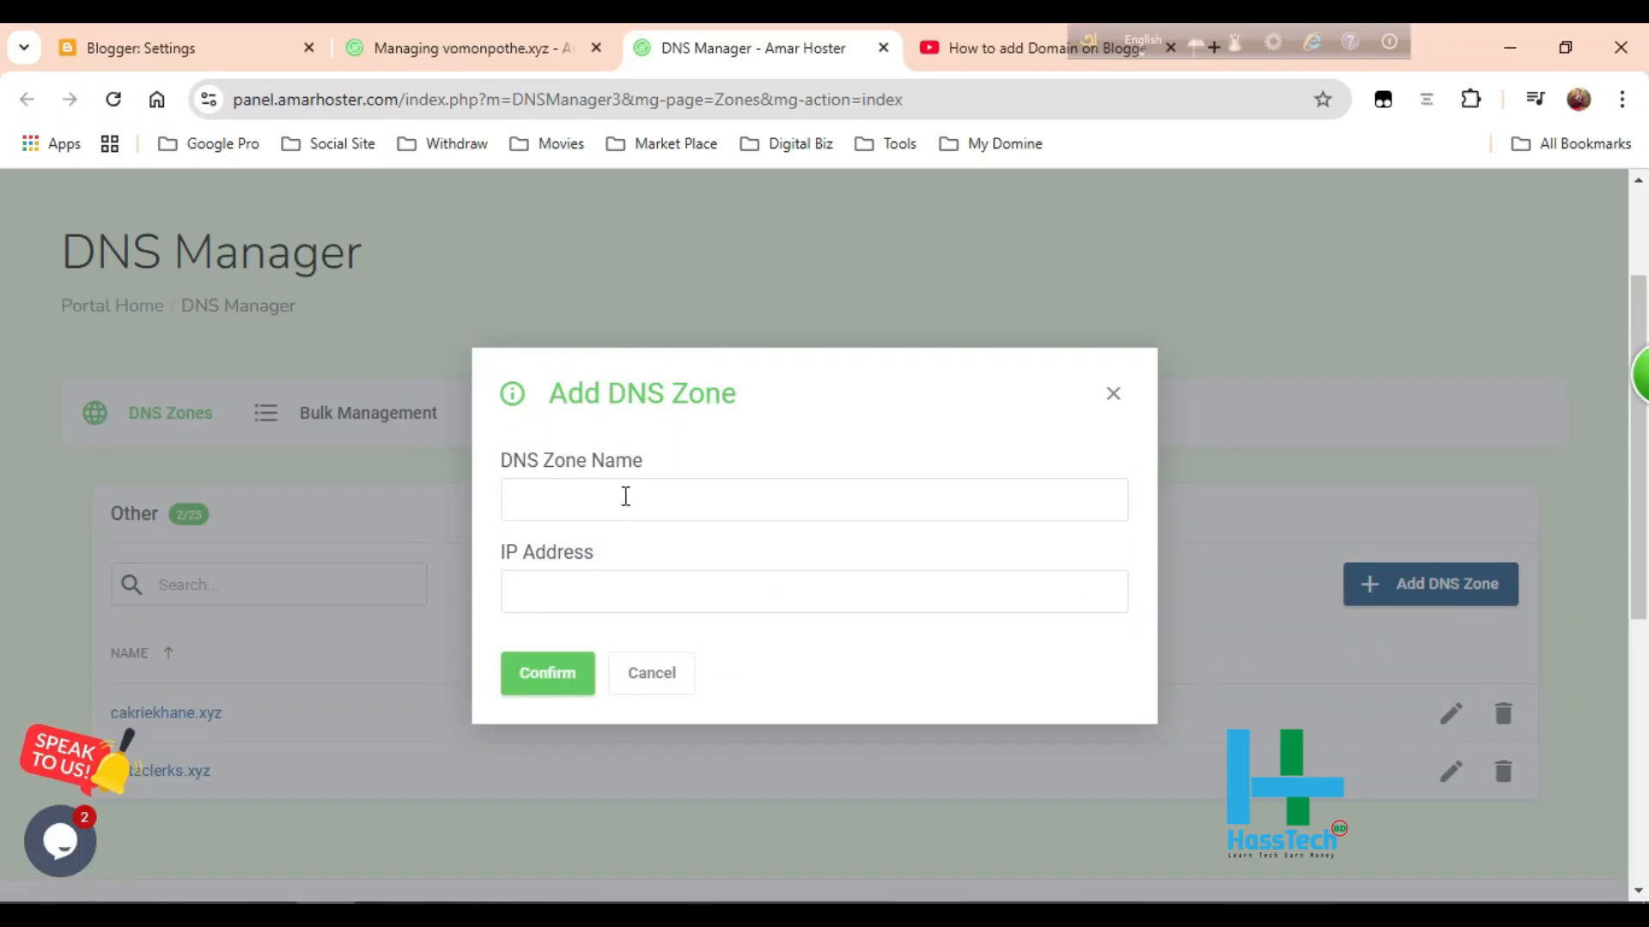
left_click(626, 496)
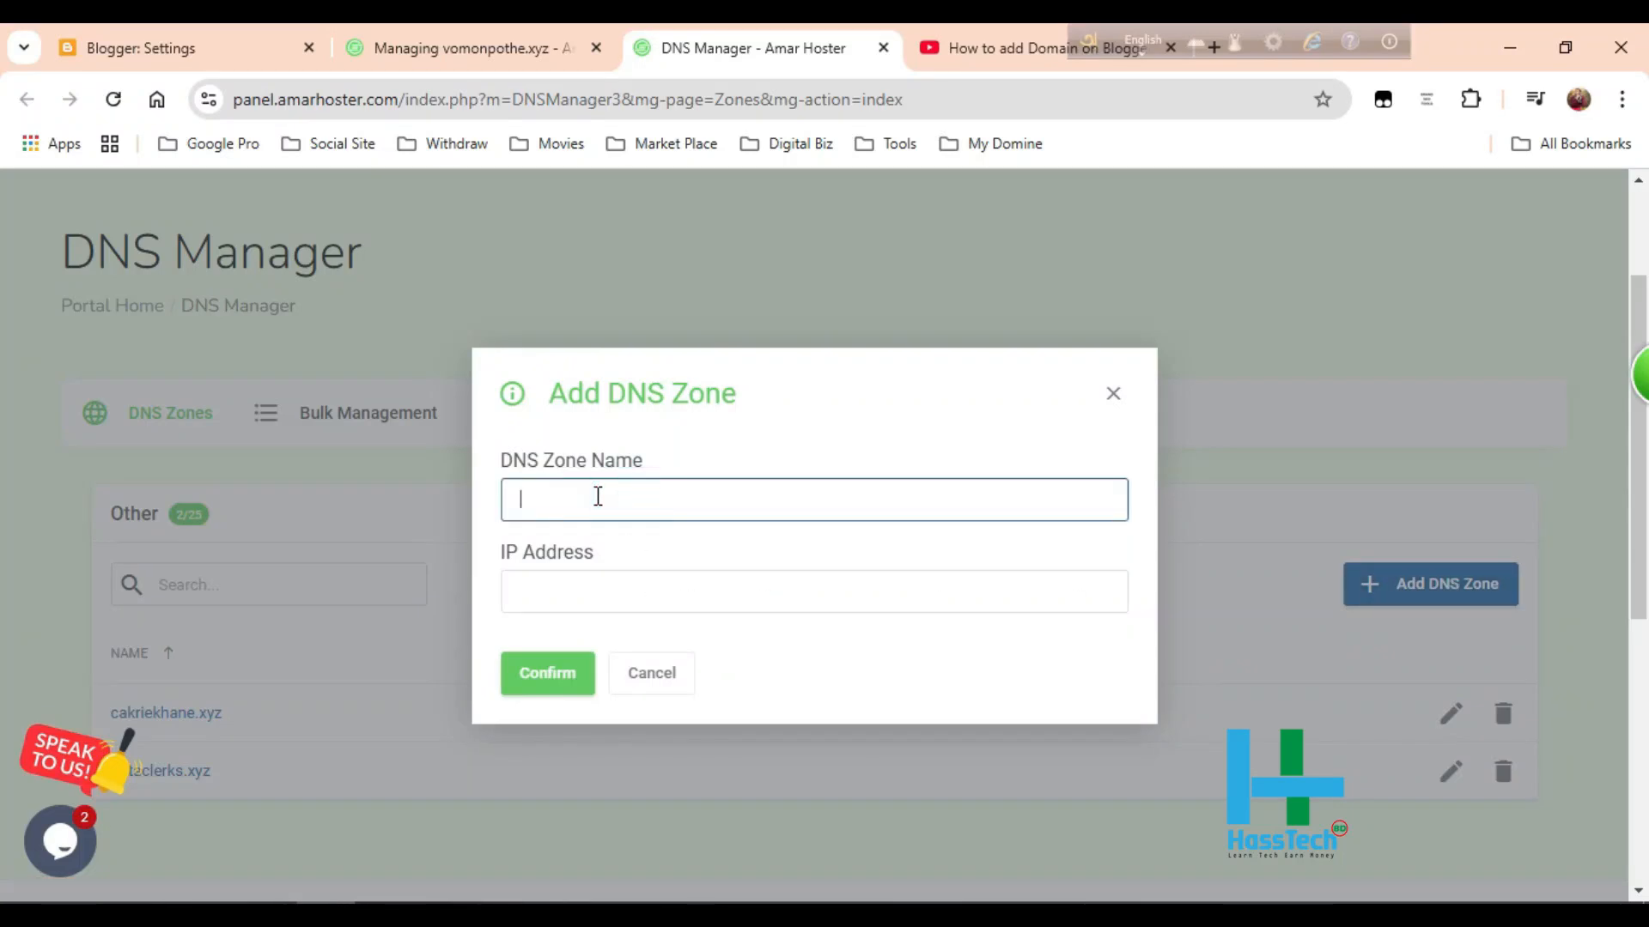
right_click(598, 496)
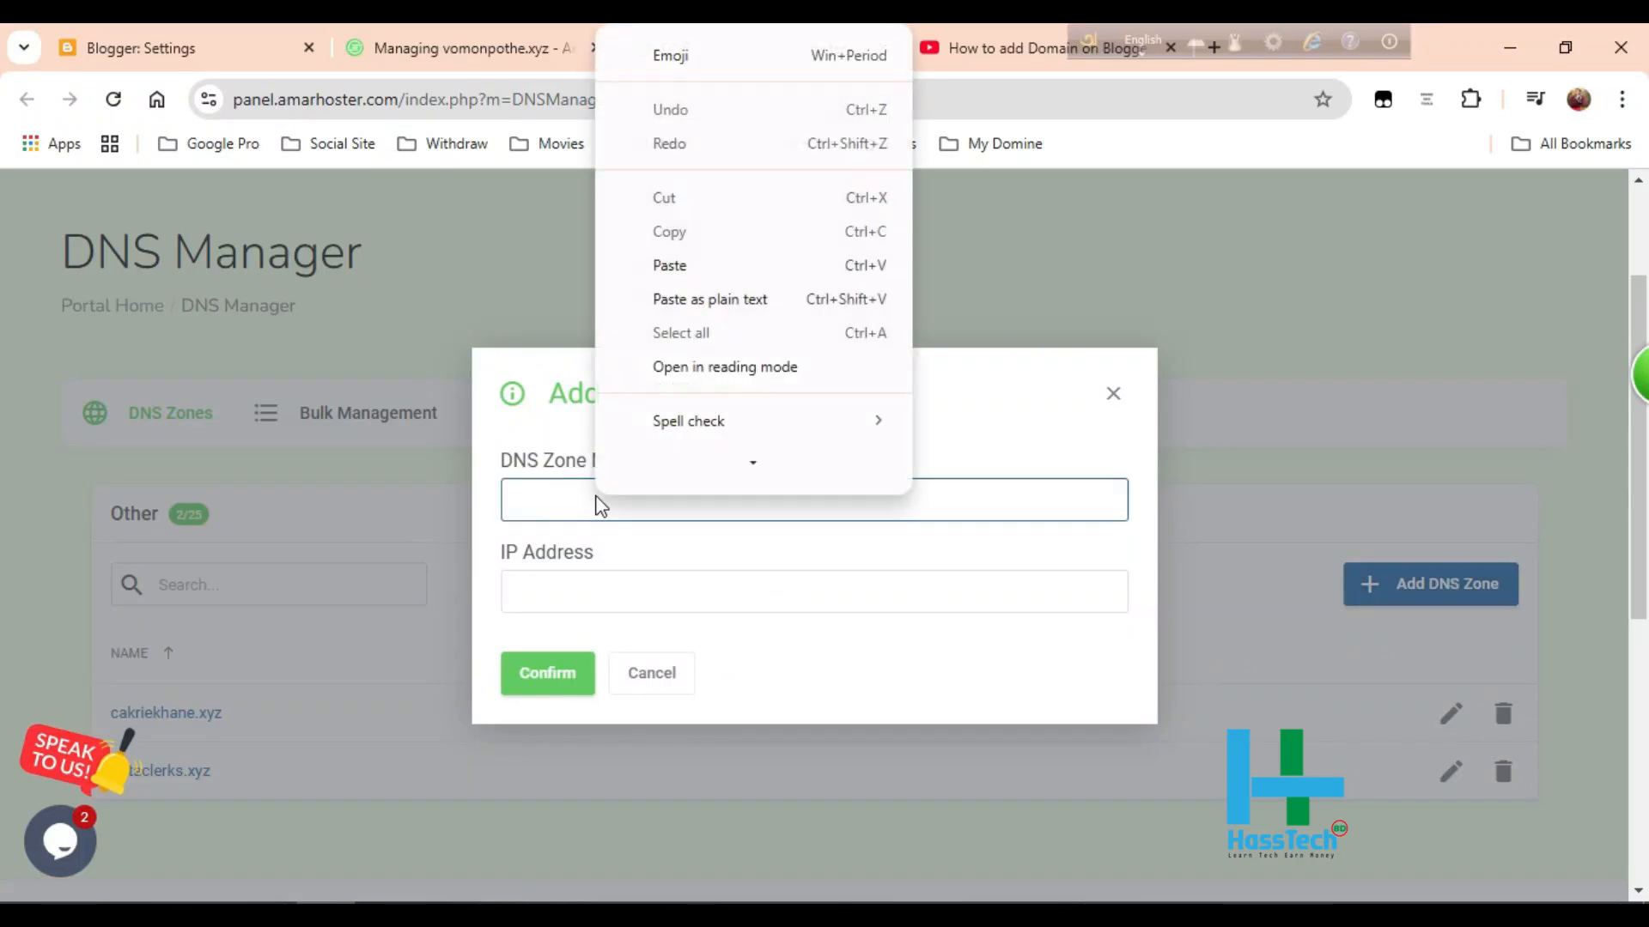
left_click(695, 266)
left_click(565, 589)
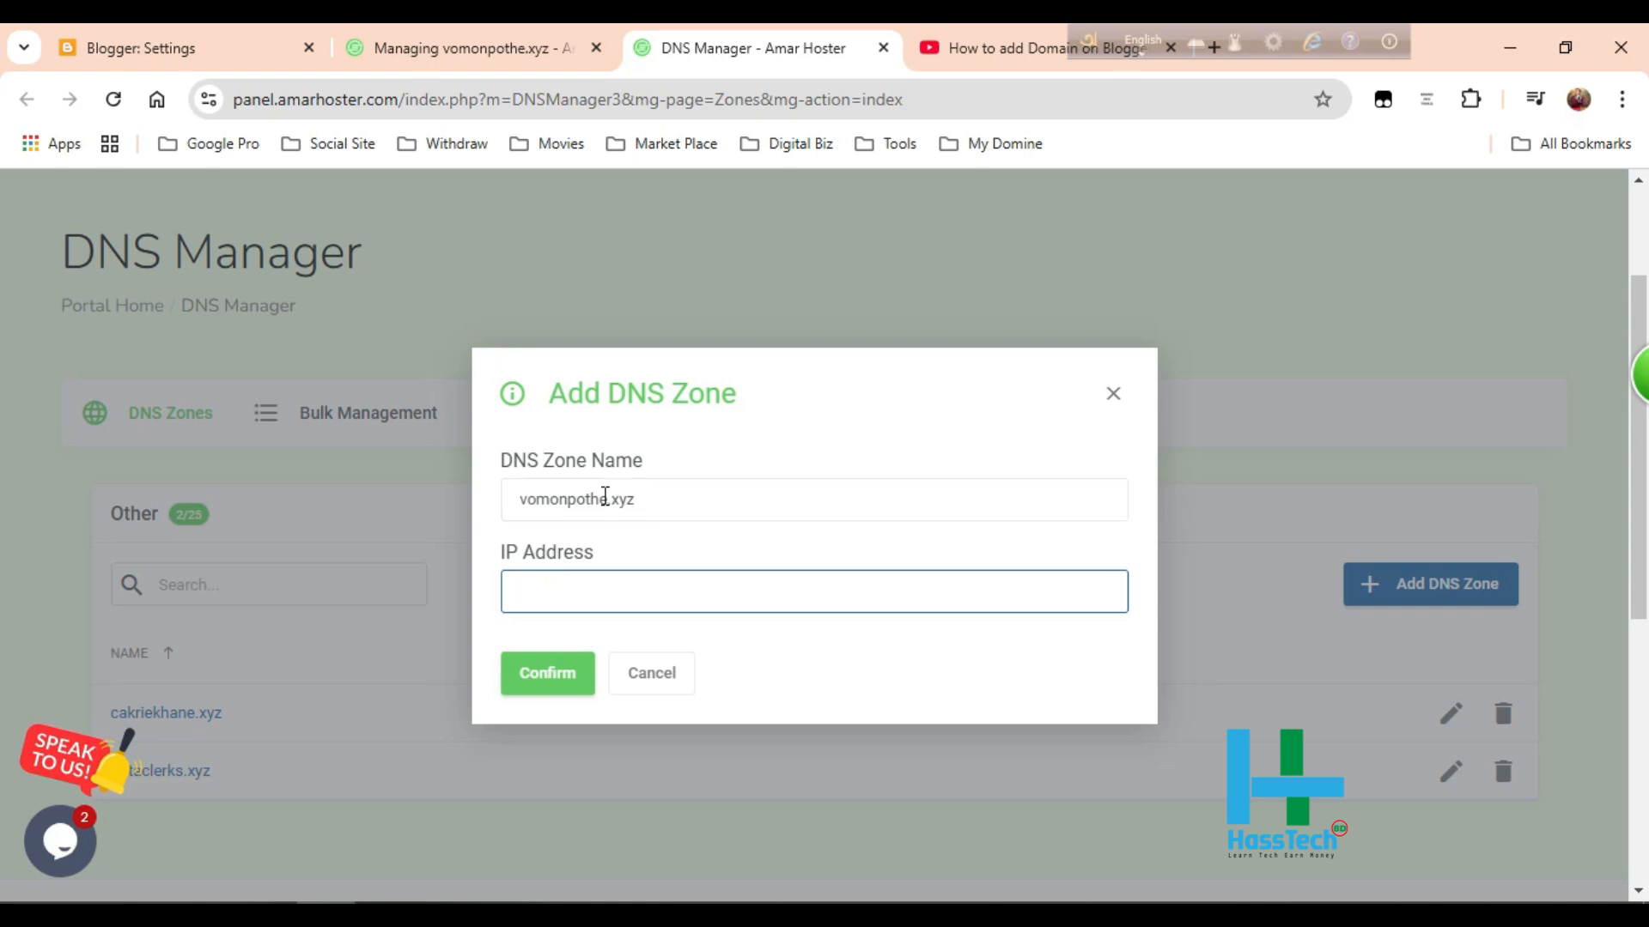
- Search Google for "my ip address location" in a new browser tab and open whatismyipaddress.com
left_click_drag(1087, 34, 1292, 858)
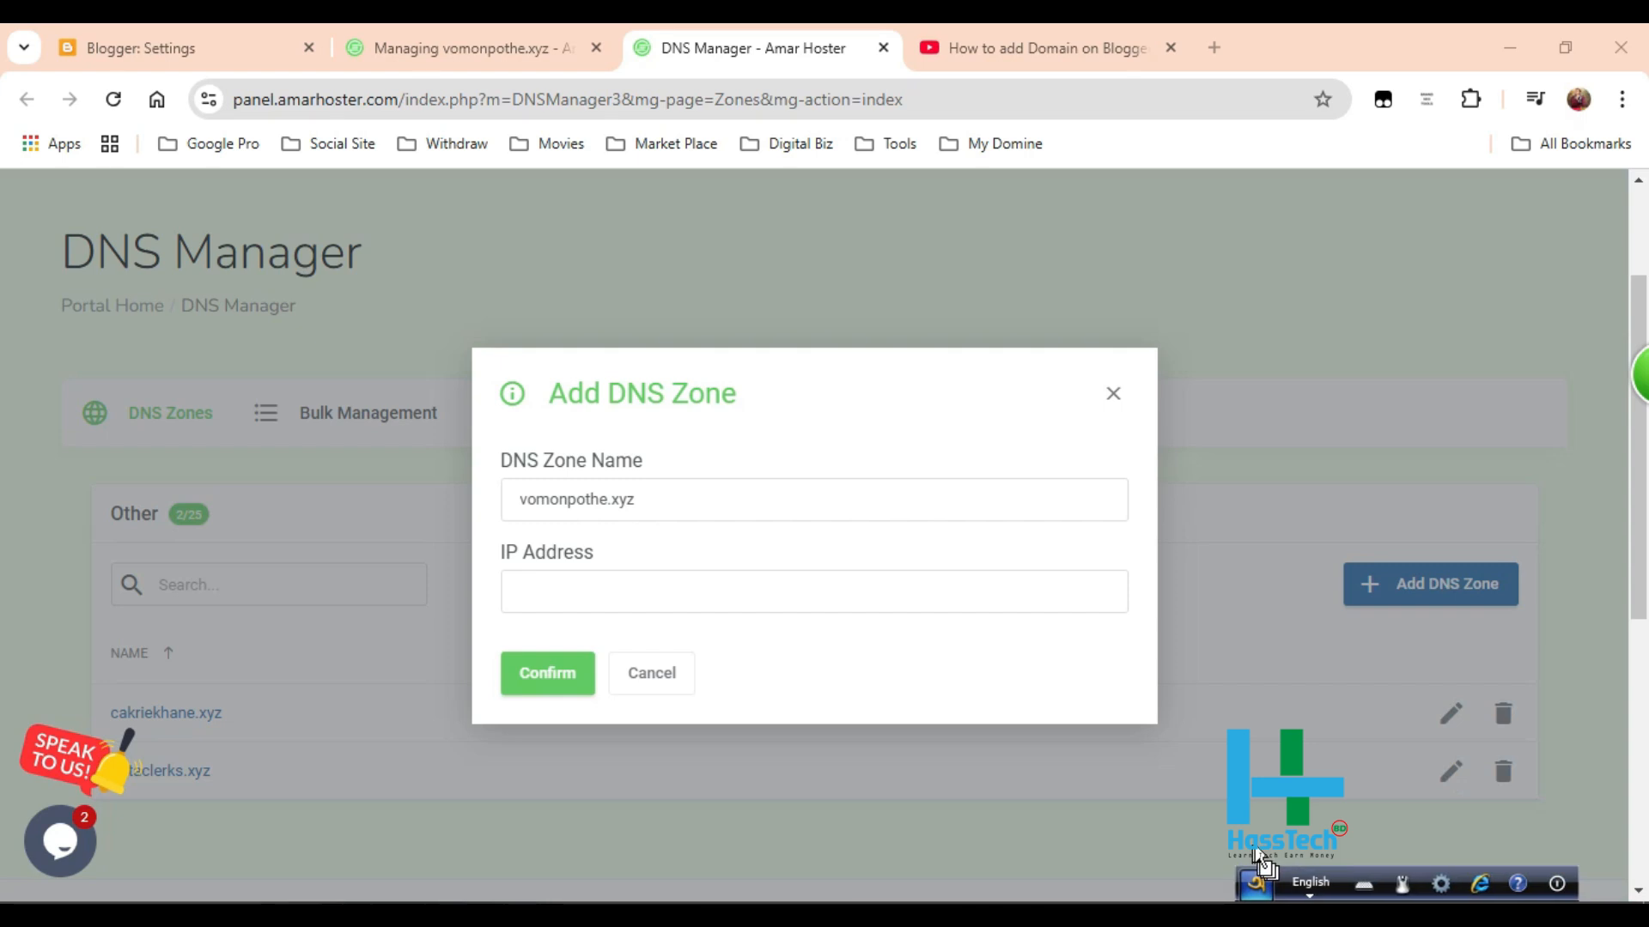
left_click(1209, 31)
left_click(1207, 29)
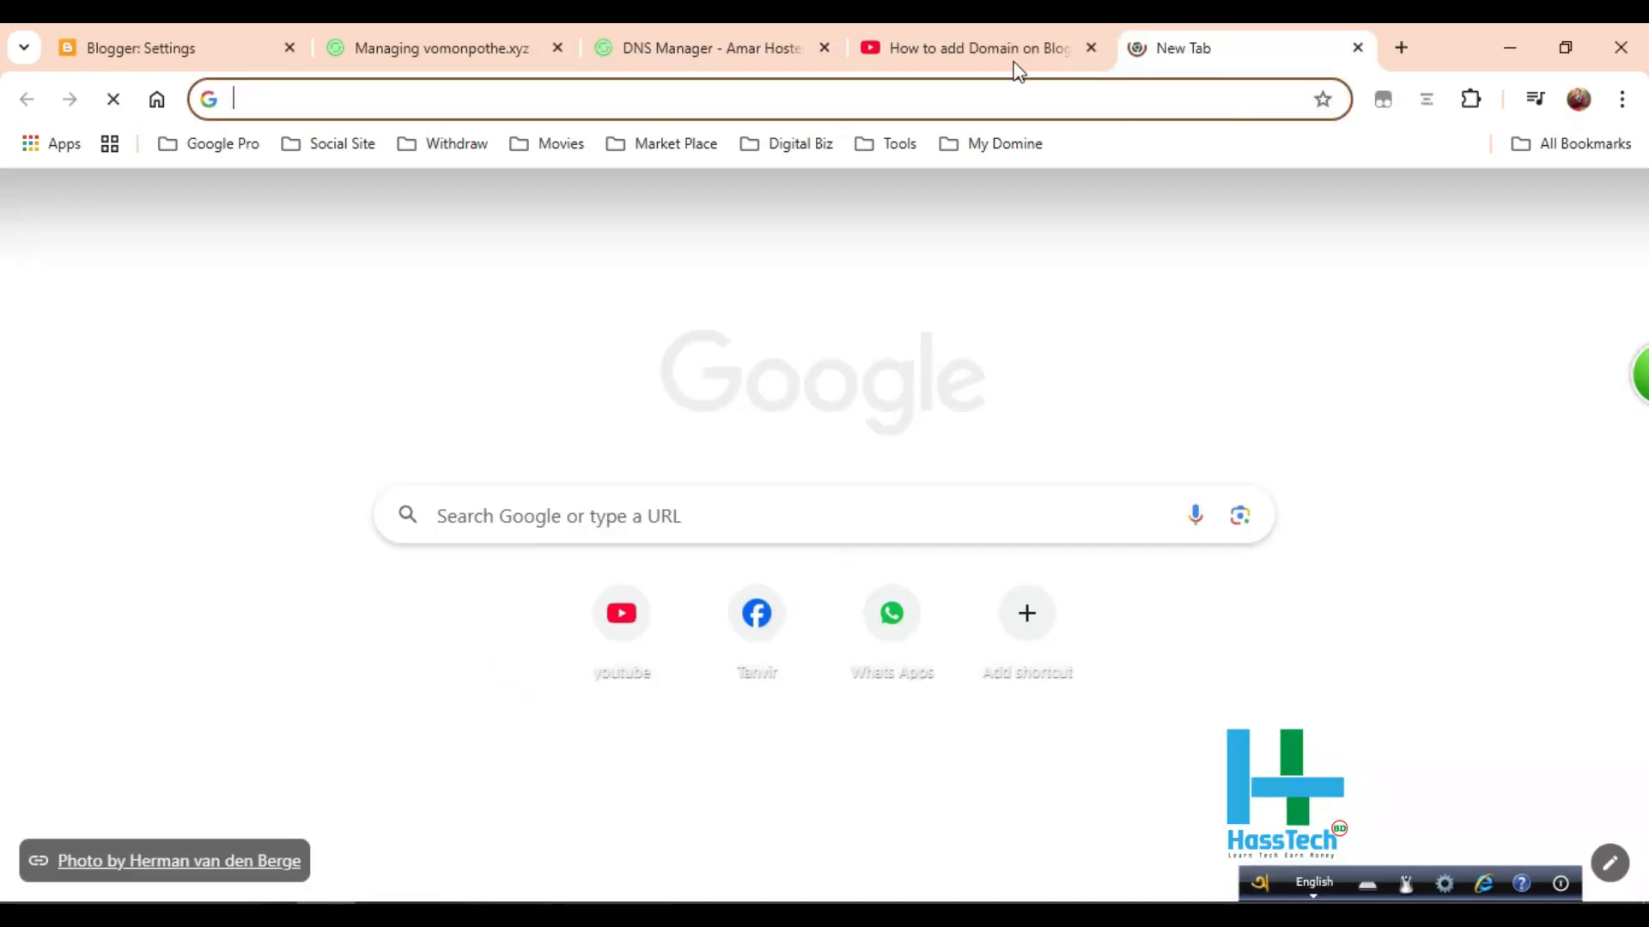
left_click(544, 518)
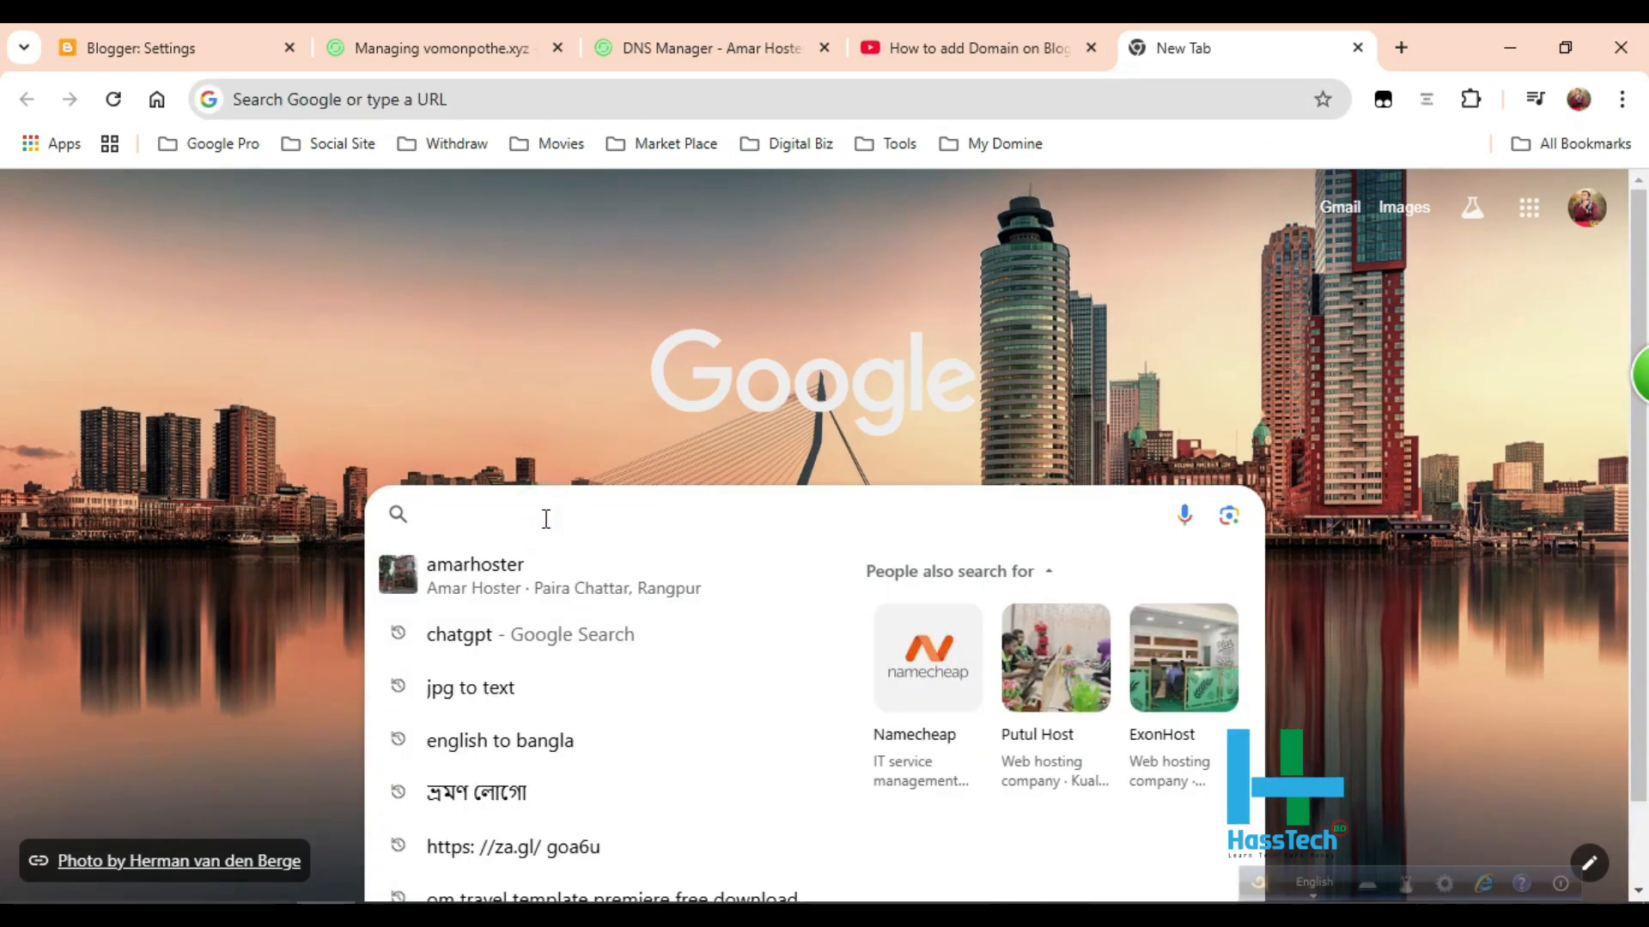
type("my")
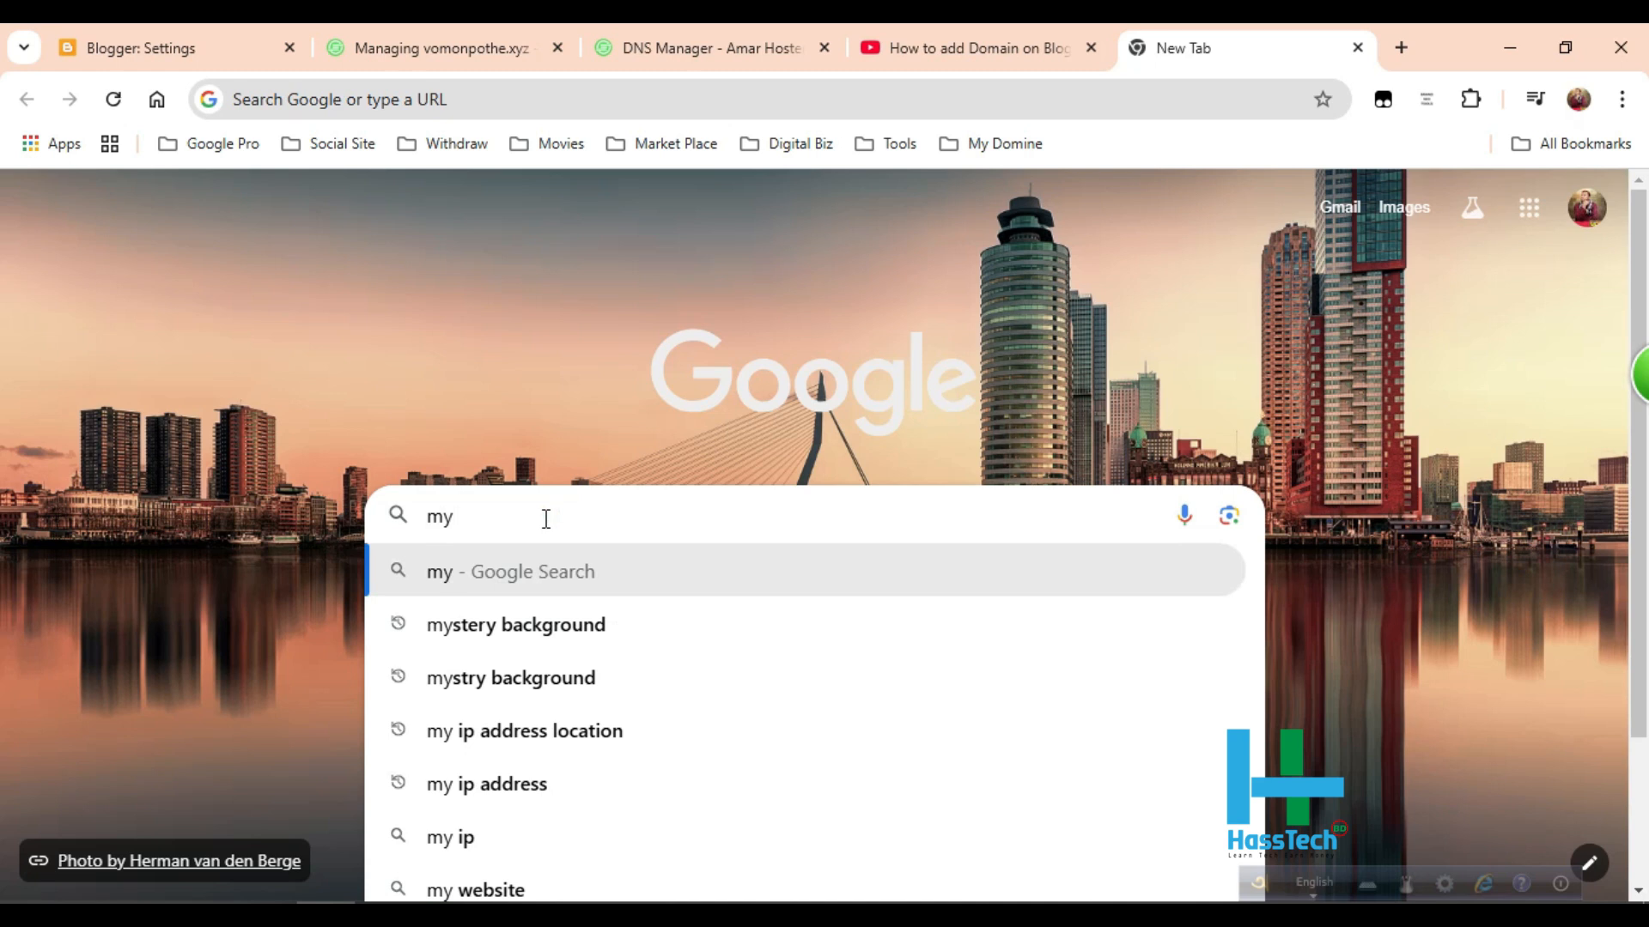
type(" ip")
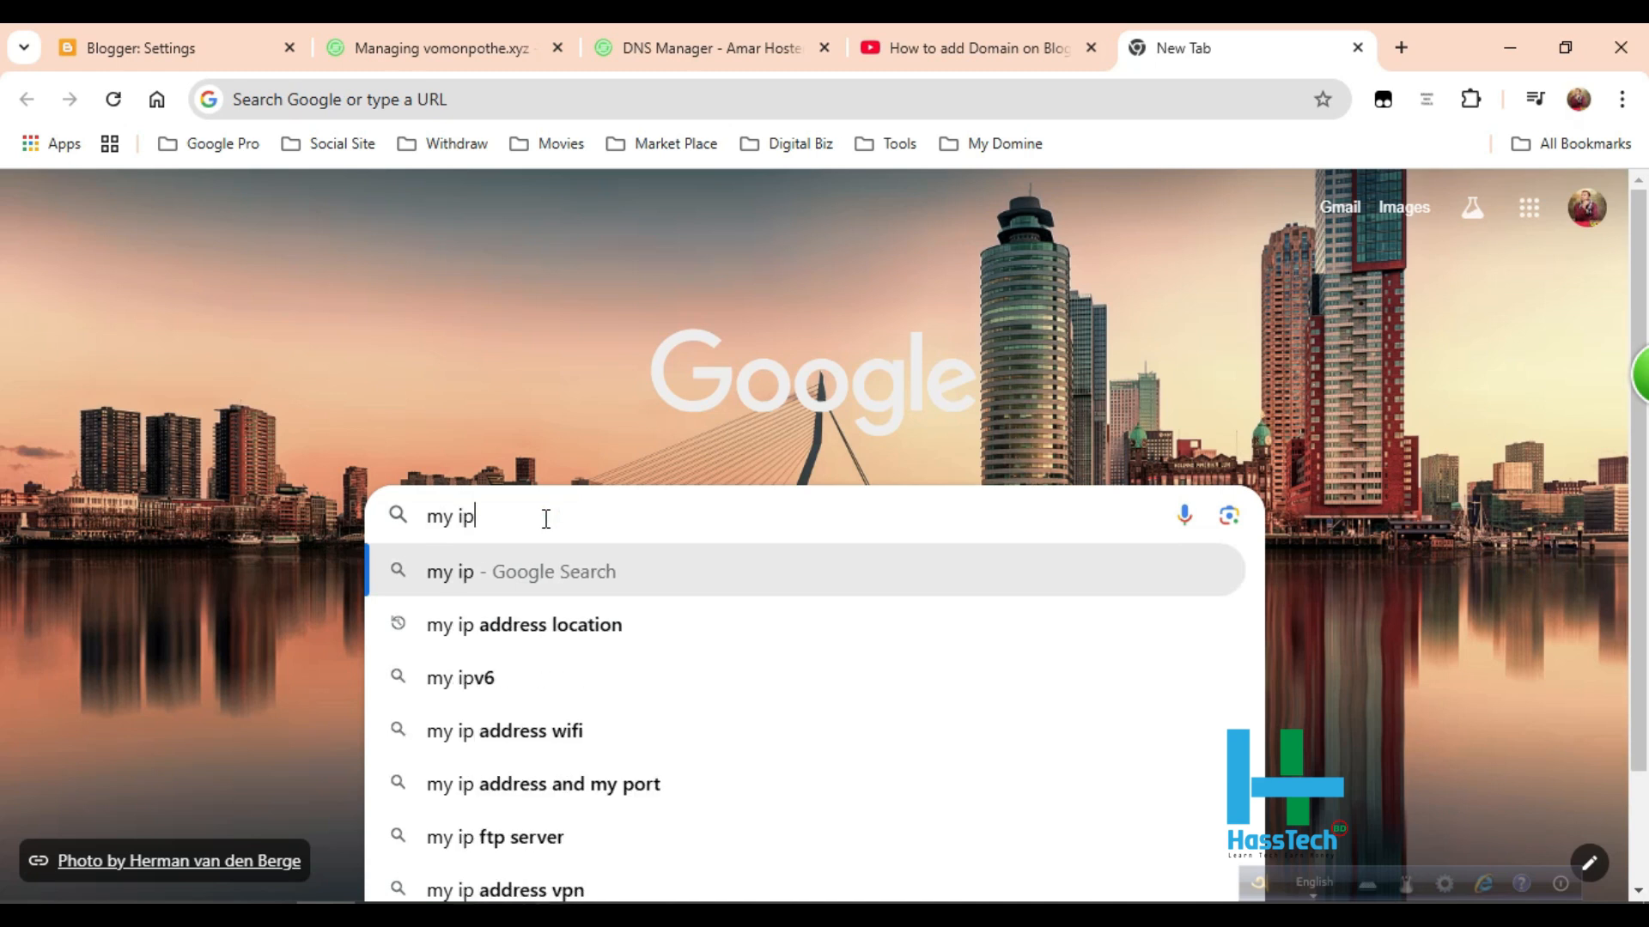
left_click(520, 624)
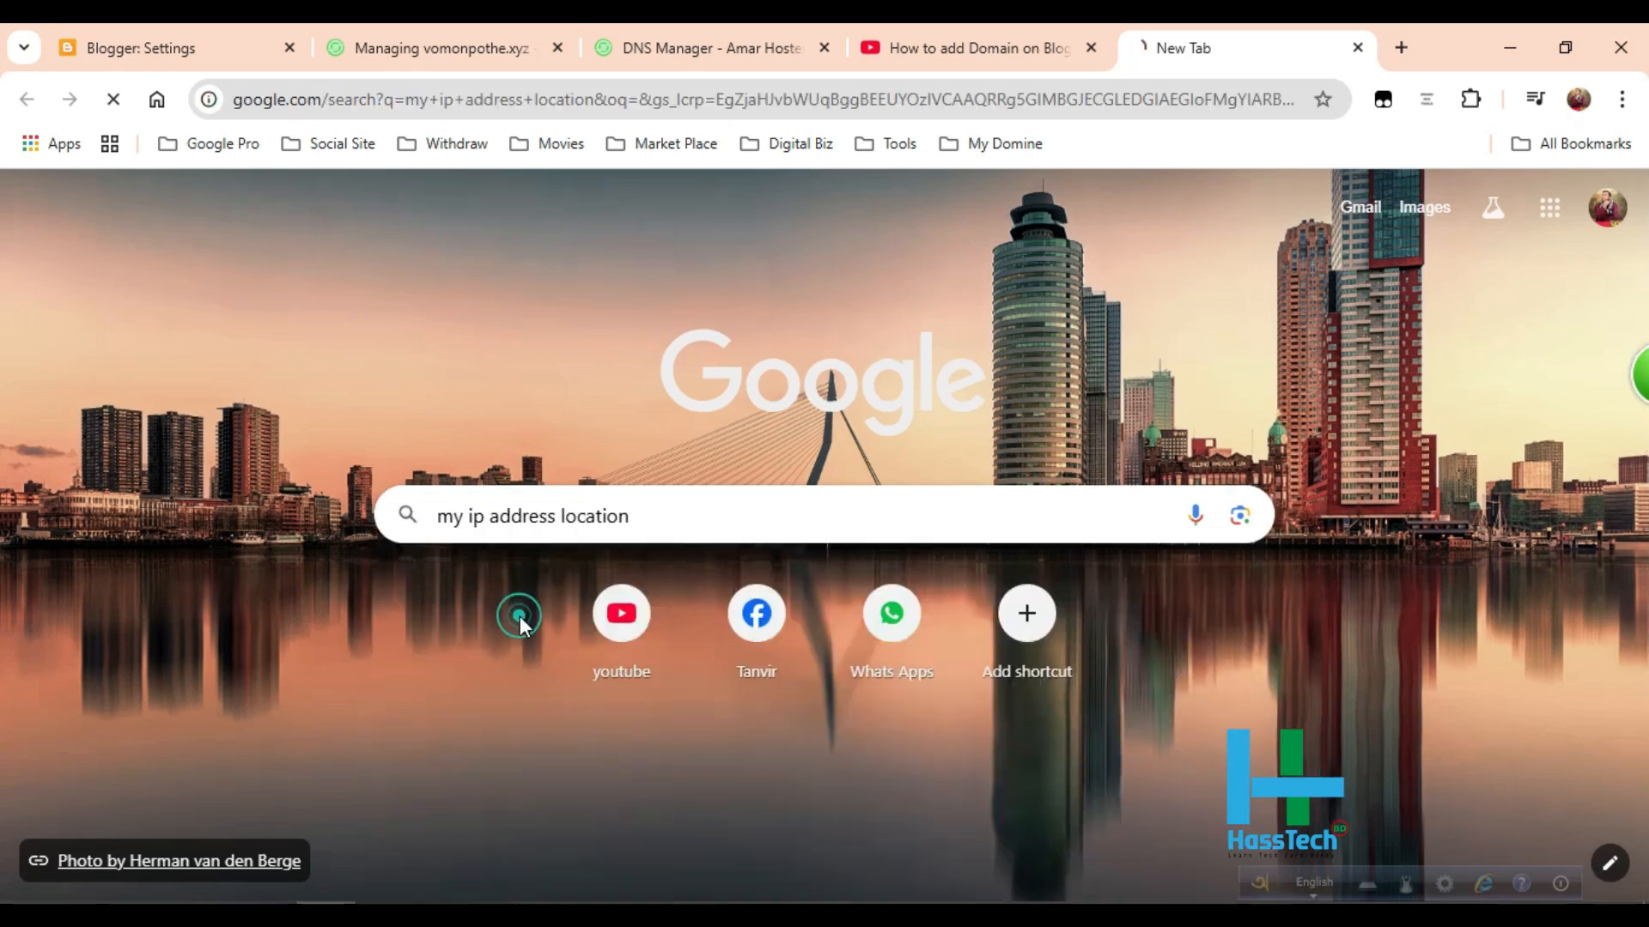
left_click(424, 505)
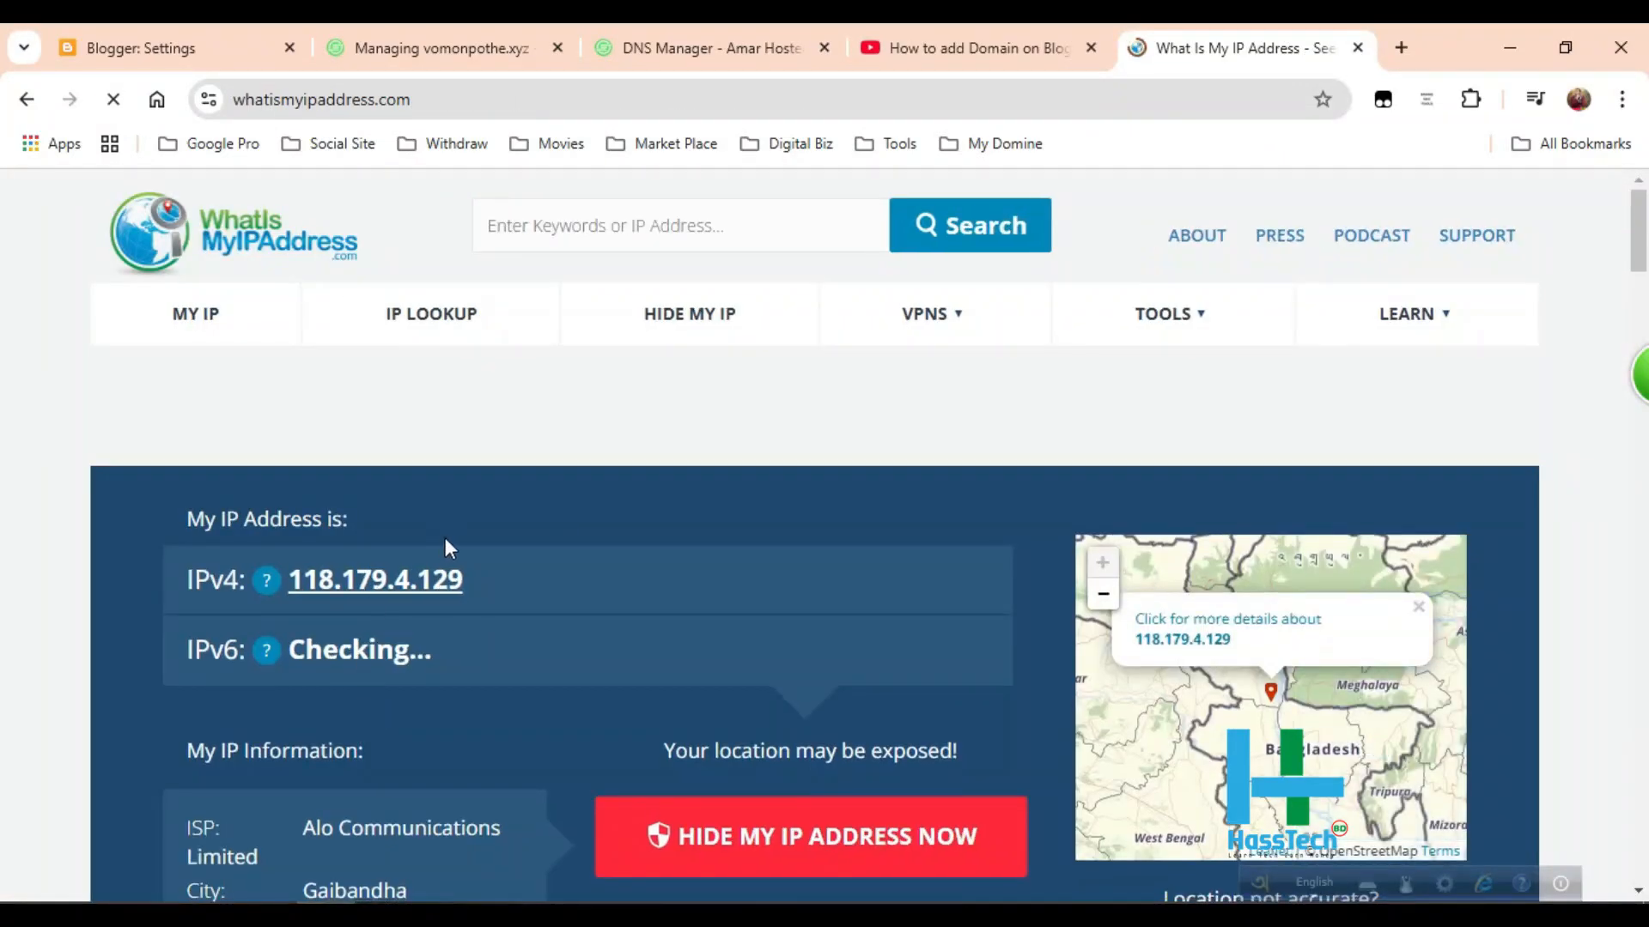
- Copy the IPv4 address 118.179.4.129 into the new DNS zone's IP address and create the zone
left_click_drag(508, 577, 296, 585)
right_click(314, 583)
left_click(401, 310)
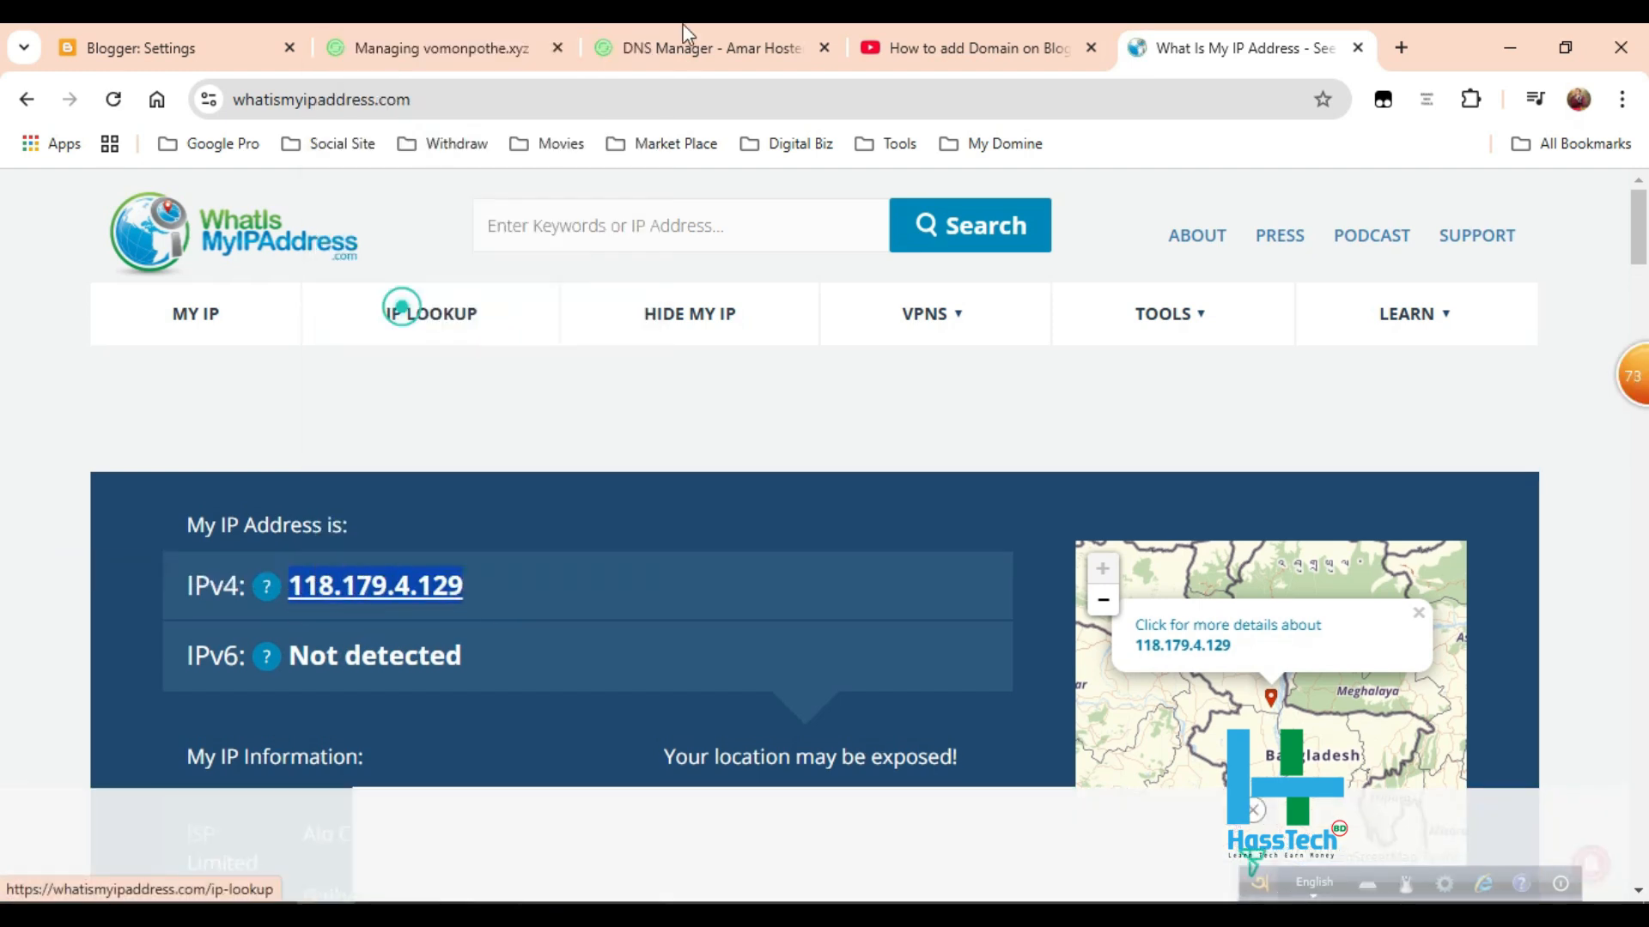
left_click(647, 23)
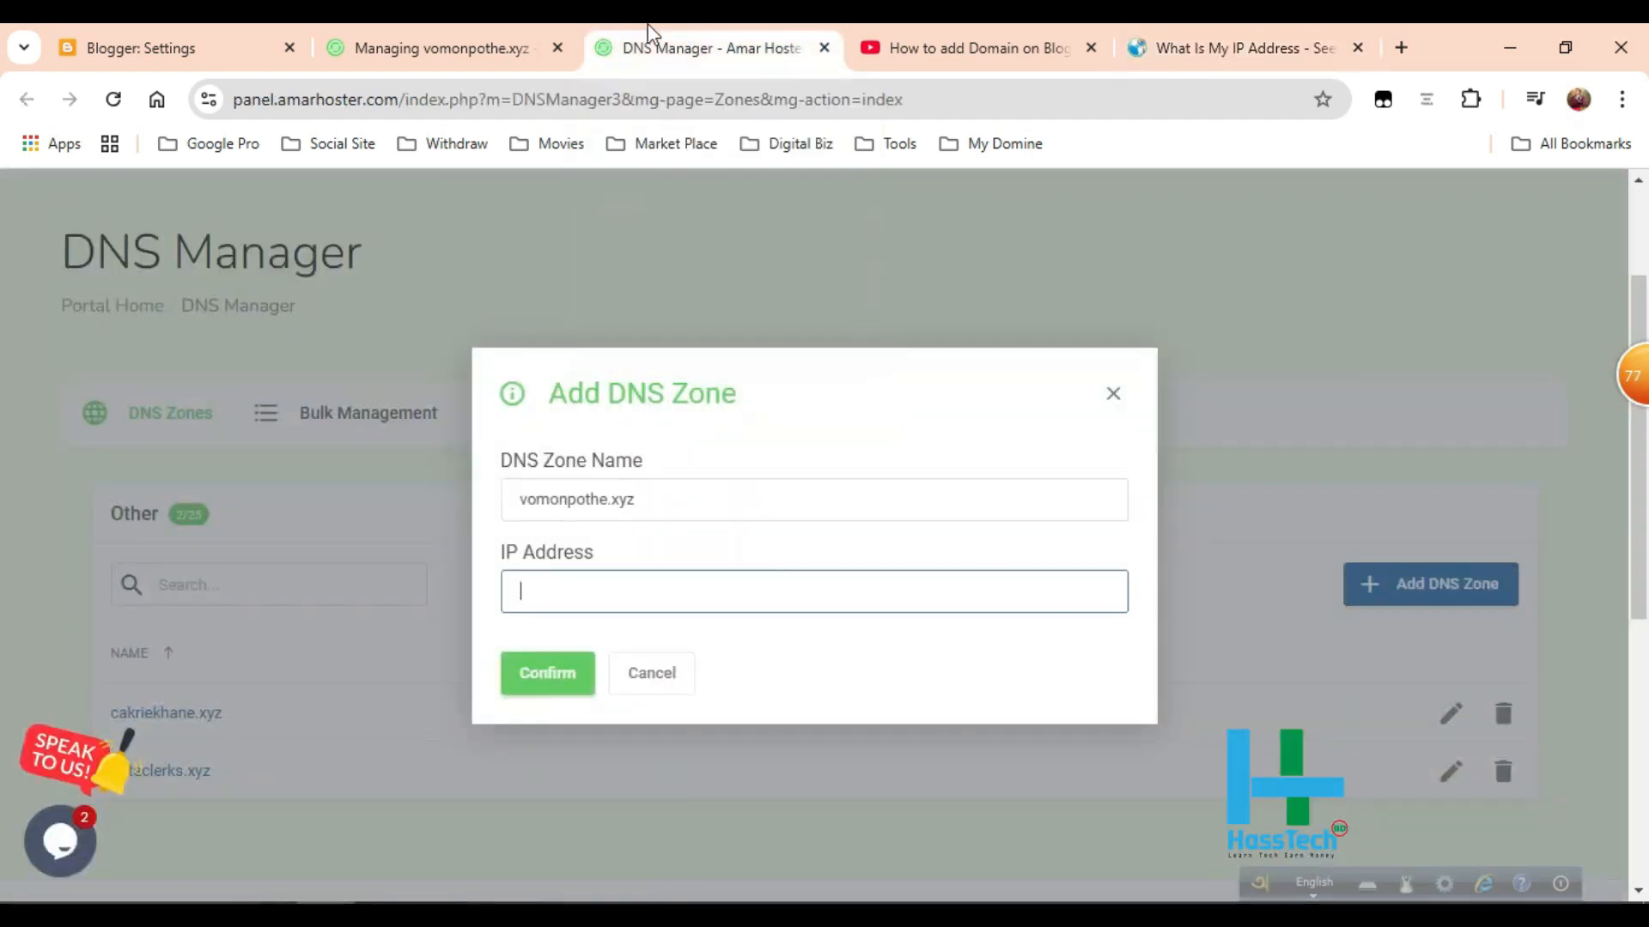
right_click(550, 587)
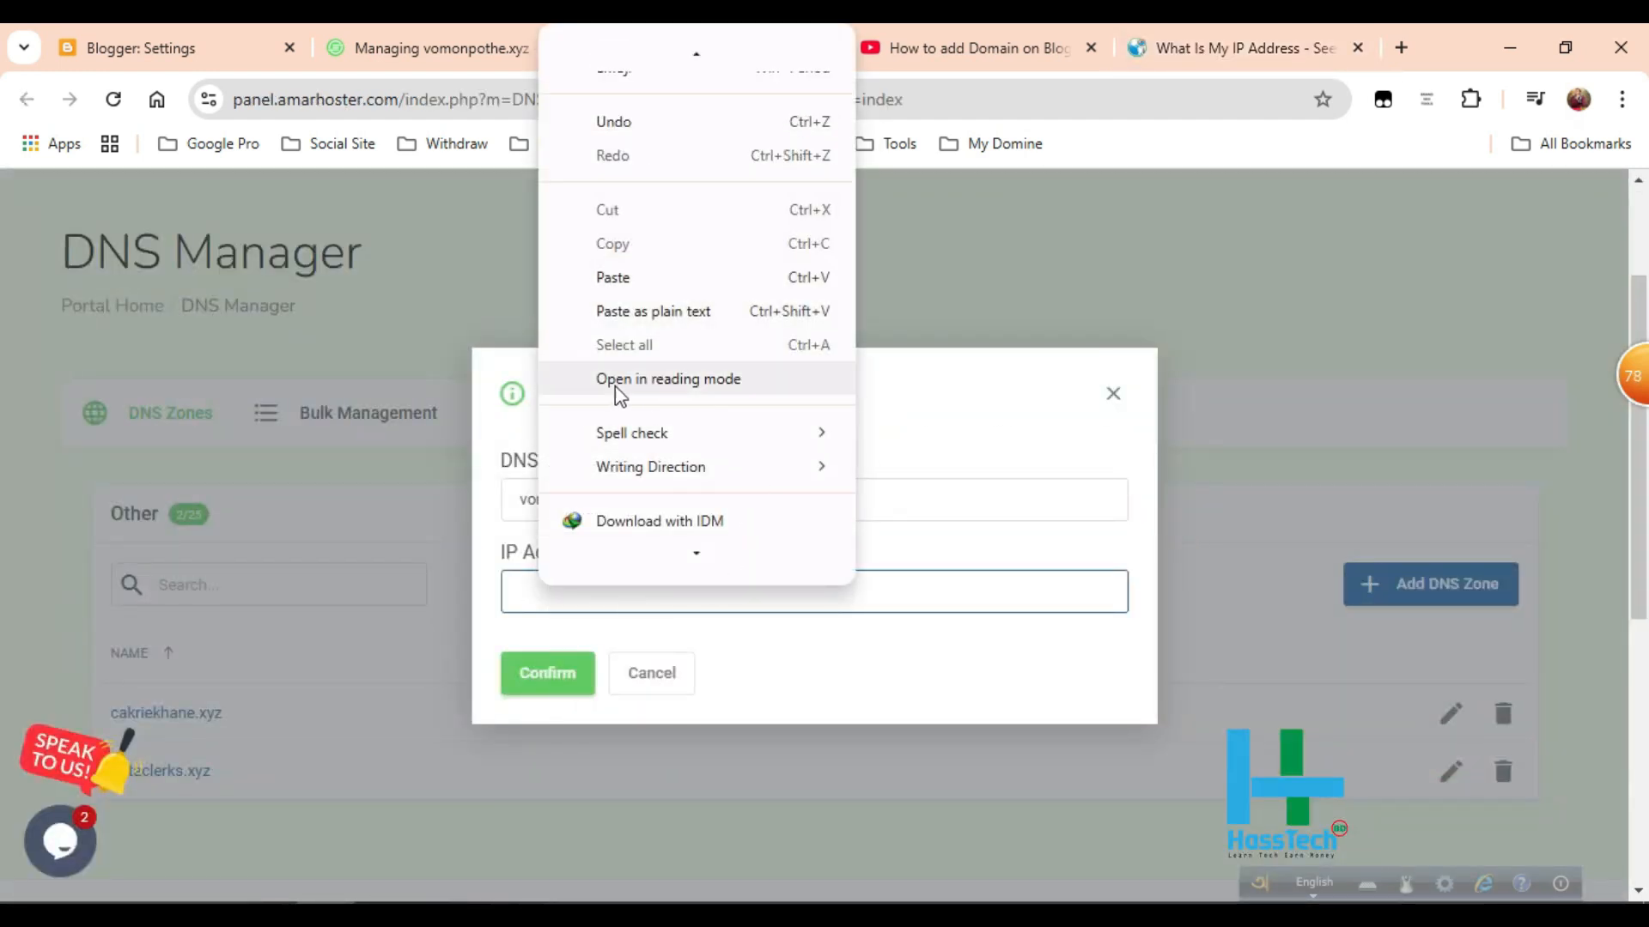
left_click(608, 277)
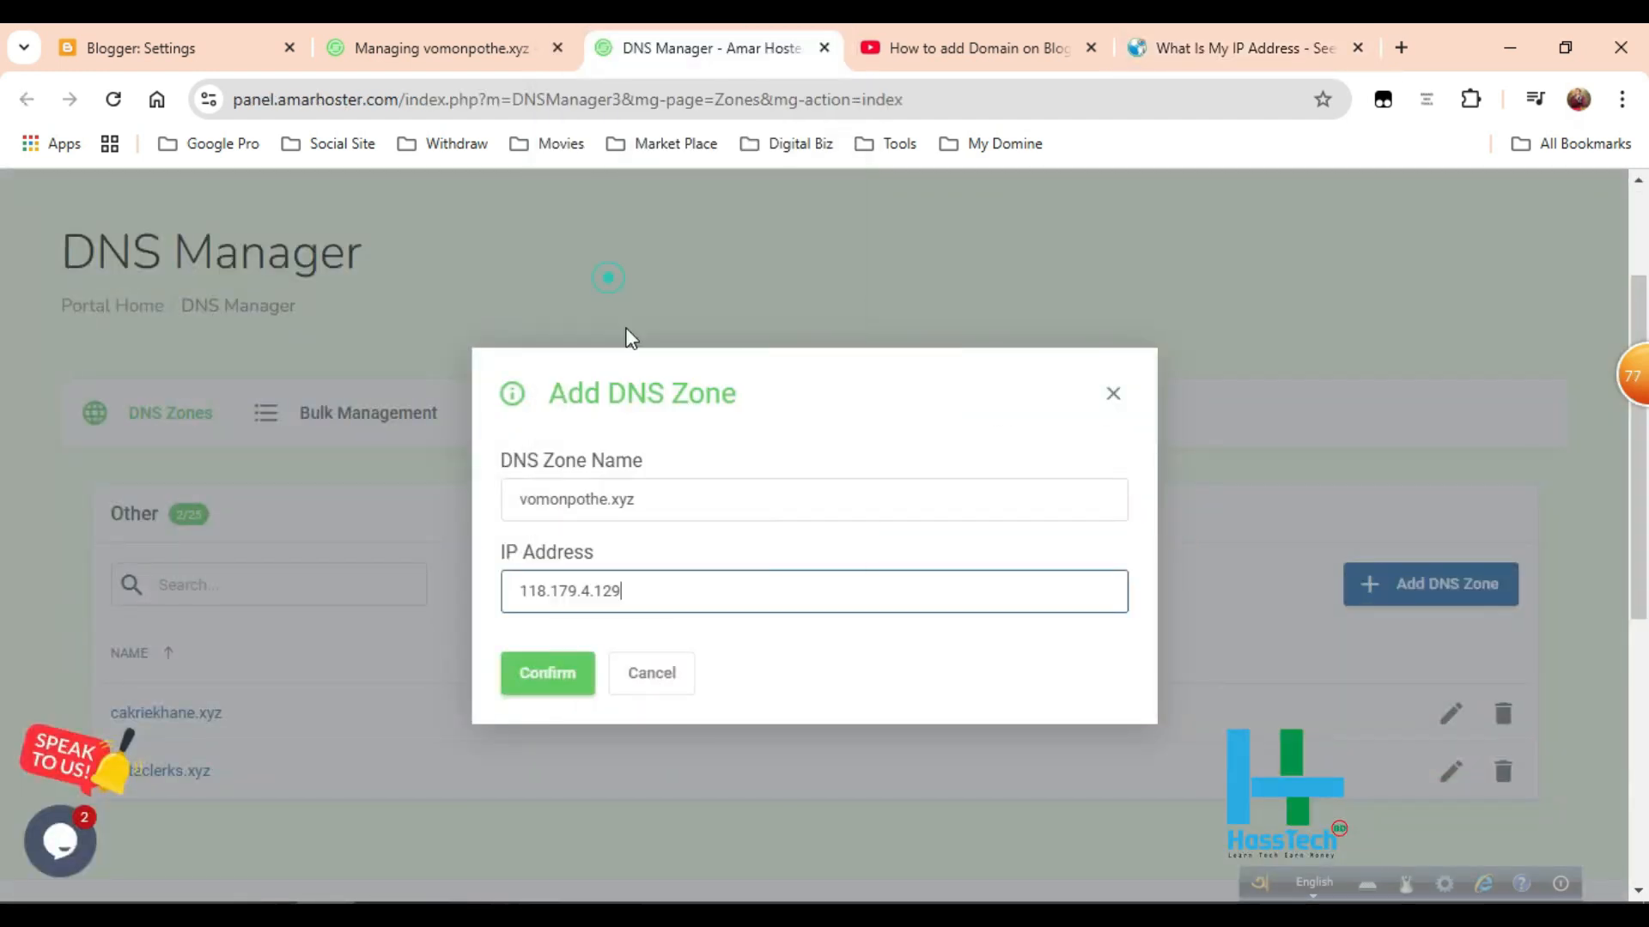
left_click(540, 697)
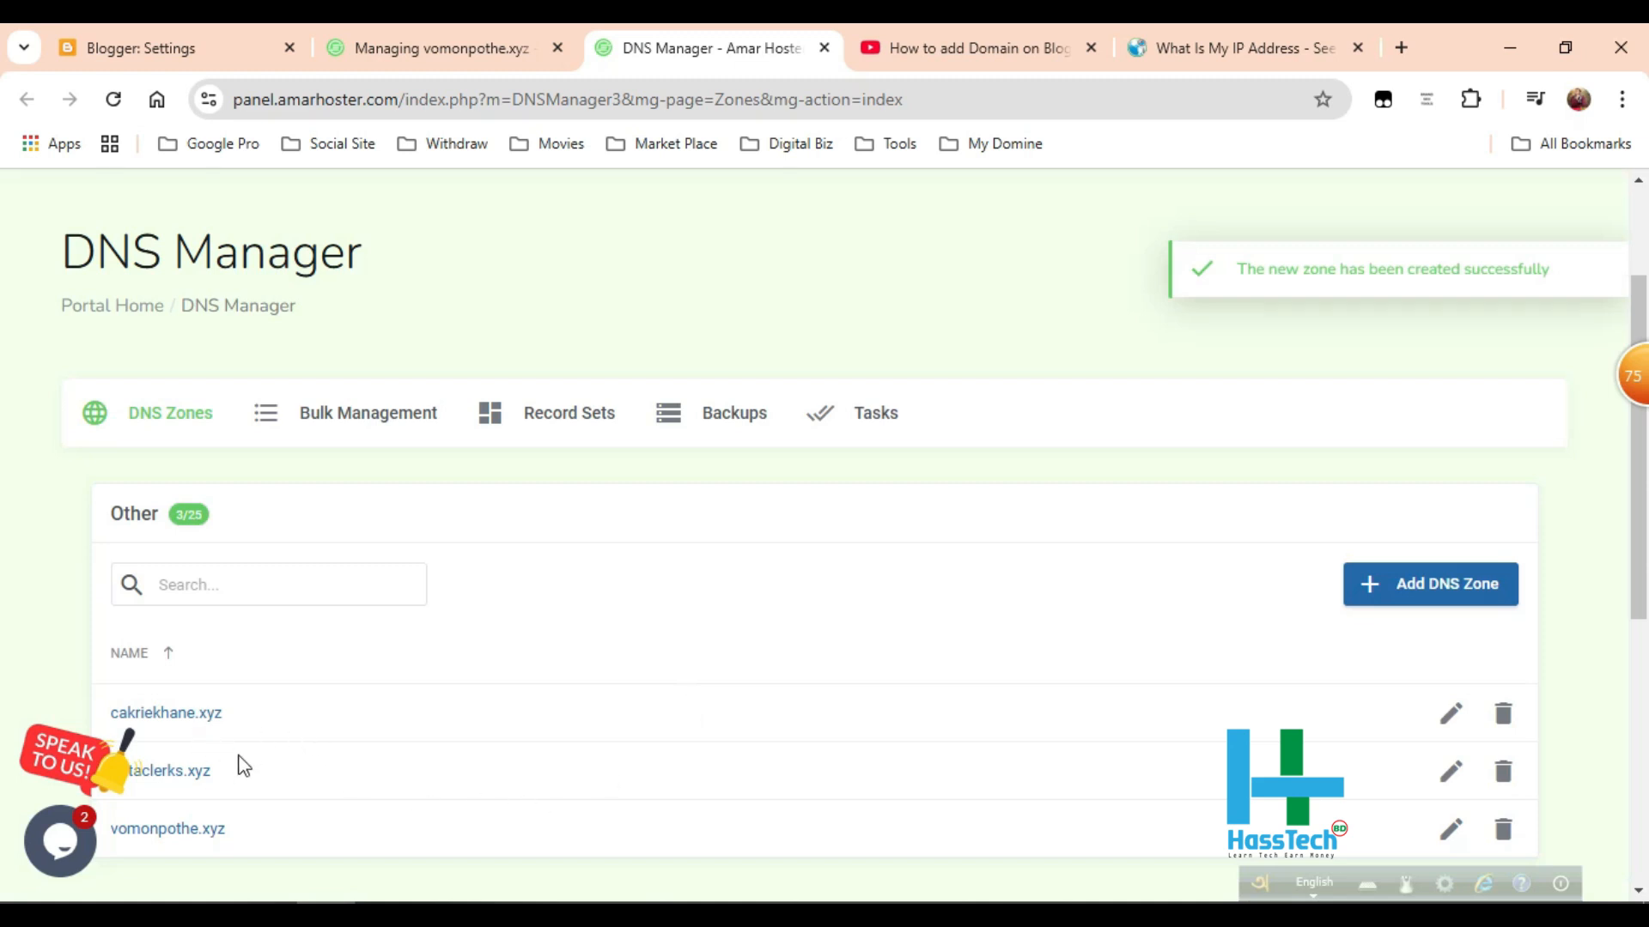
- Find the vomonpothe.xyz zone in the DNS zone list and open it for editing
scroll(245, 777, "down", 1)
scroll(249, 790, "down", 3)
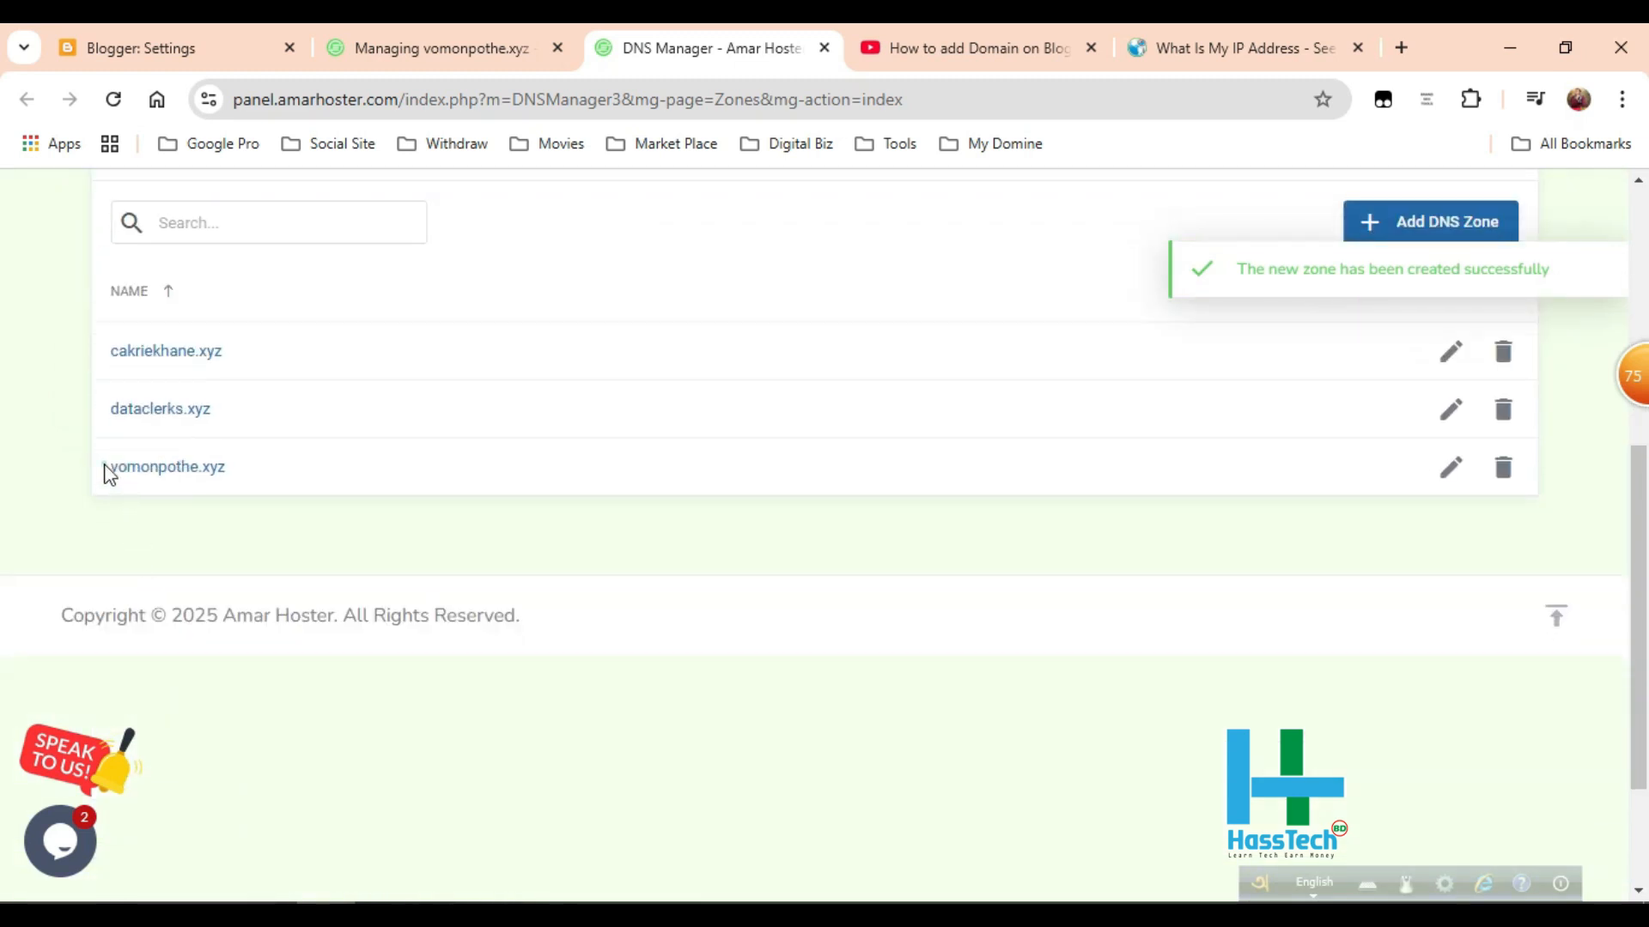
left_click_drag(108, 472, 250, 476)
scroll(639, 537, "up", 4)
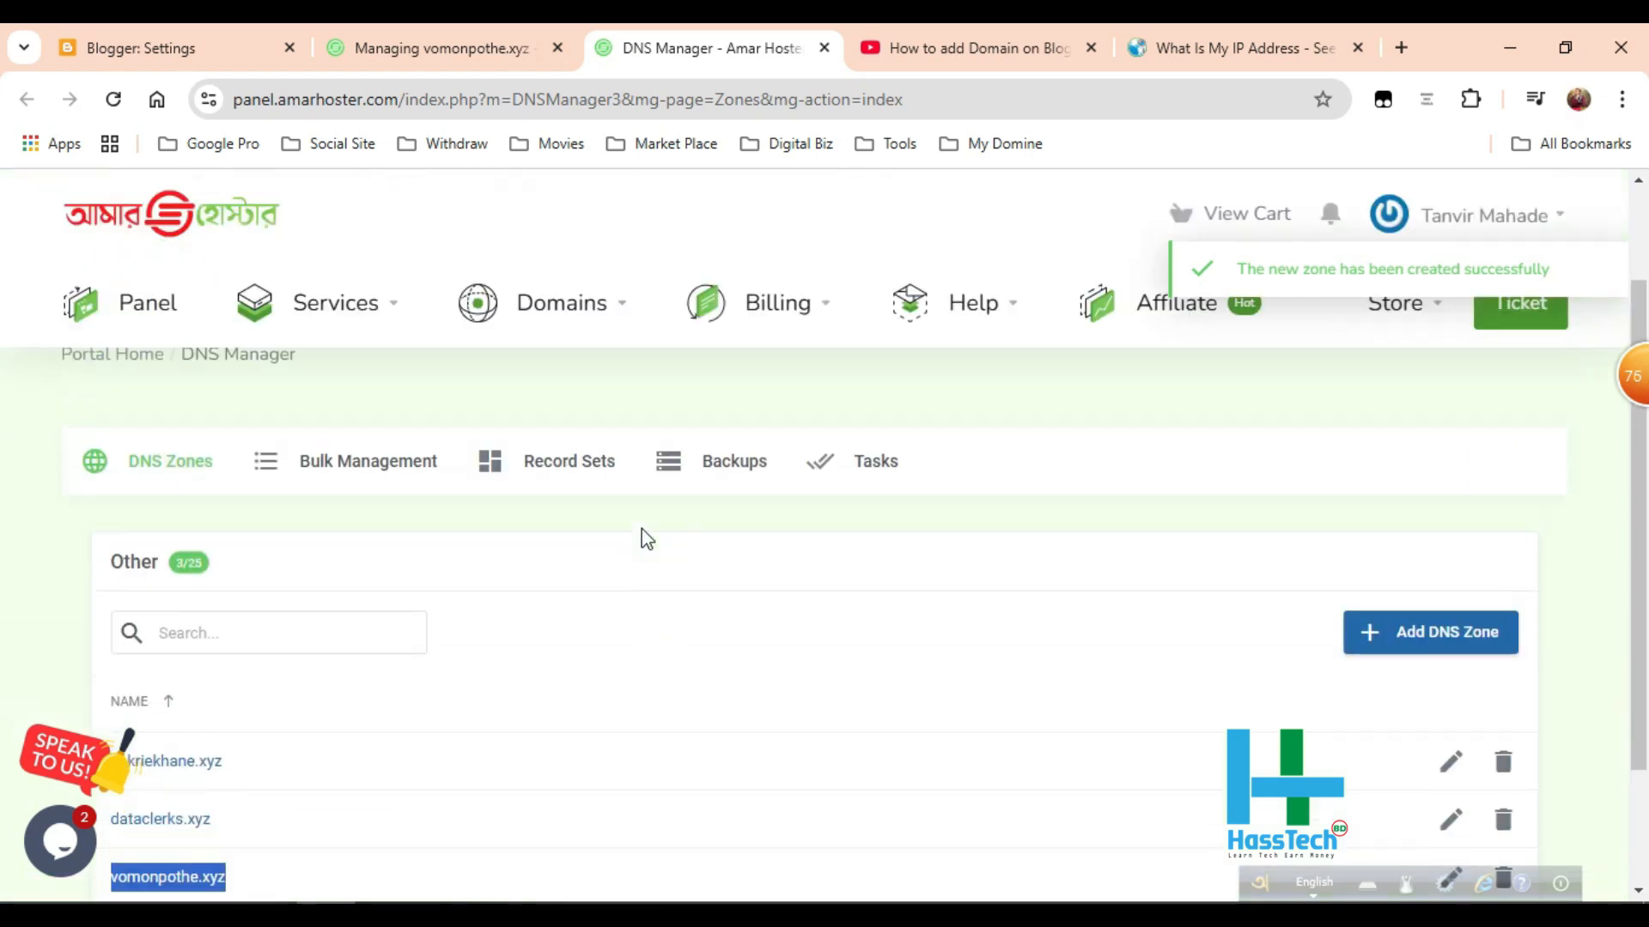
scroll(931, 544, "down", 1)
scroll(309, 782, "down", 1)
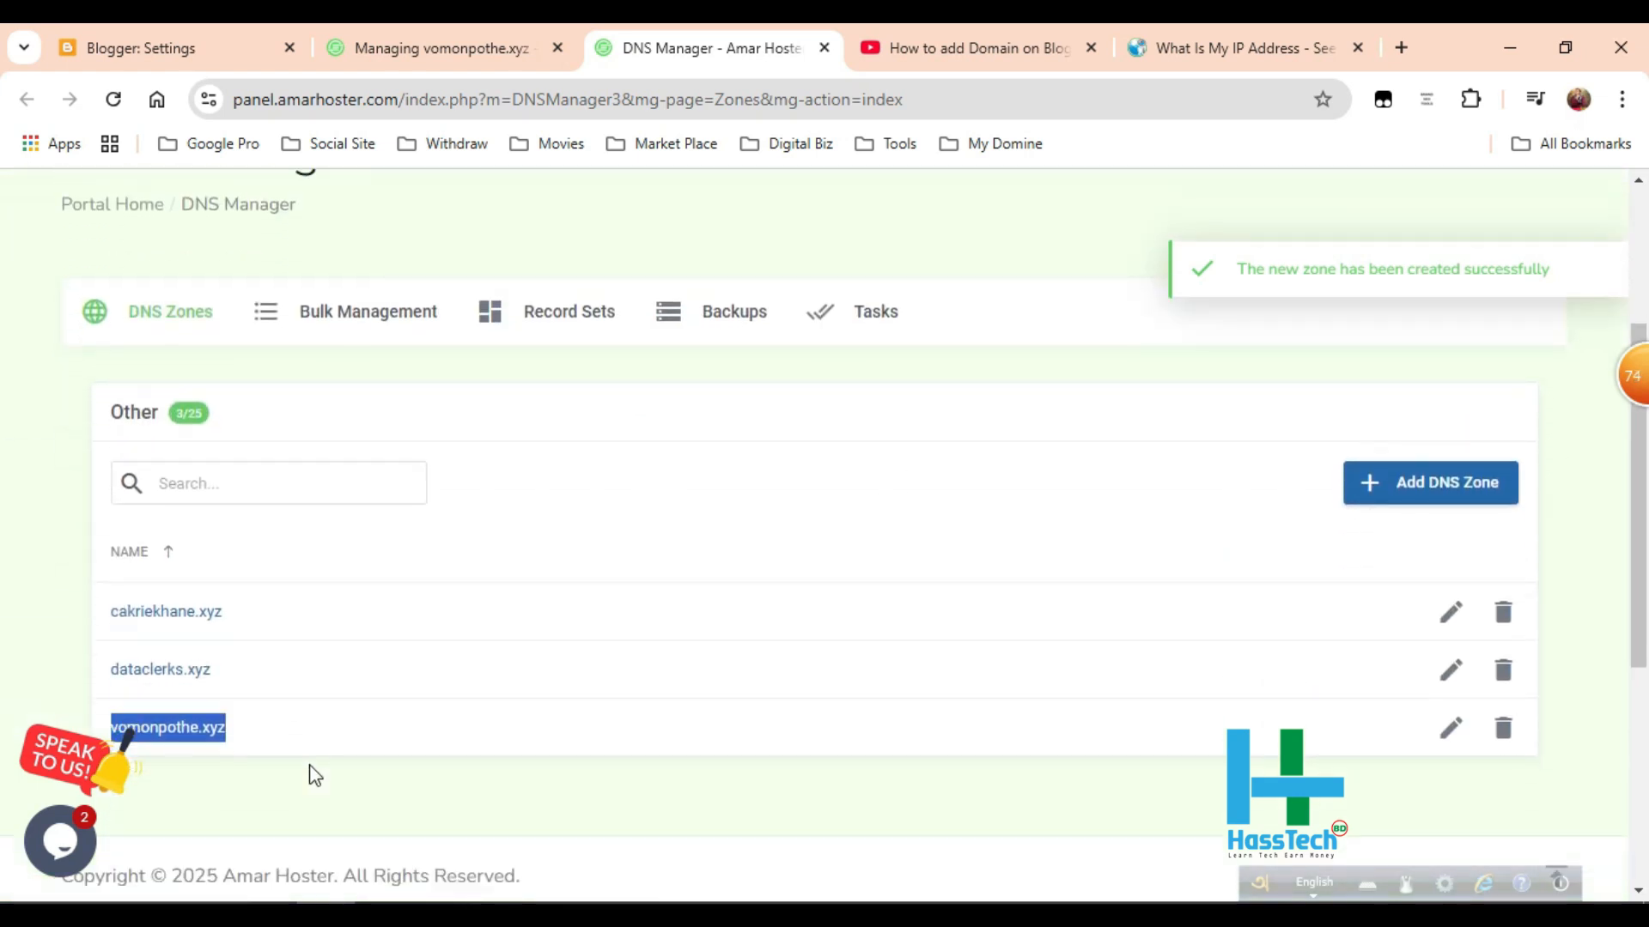
left_click(1450, 609)
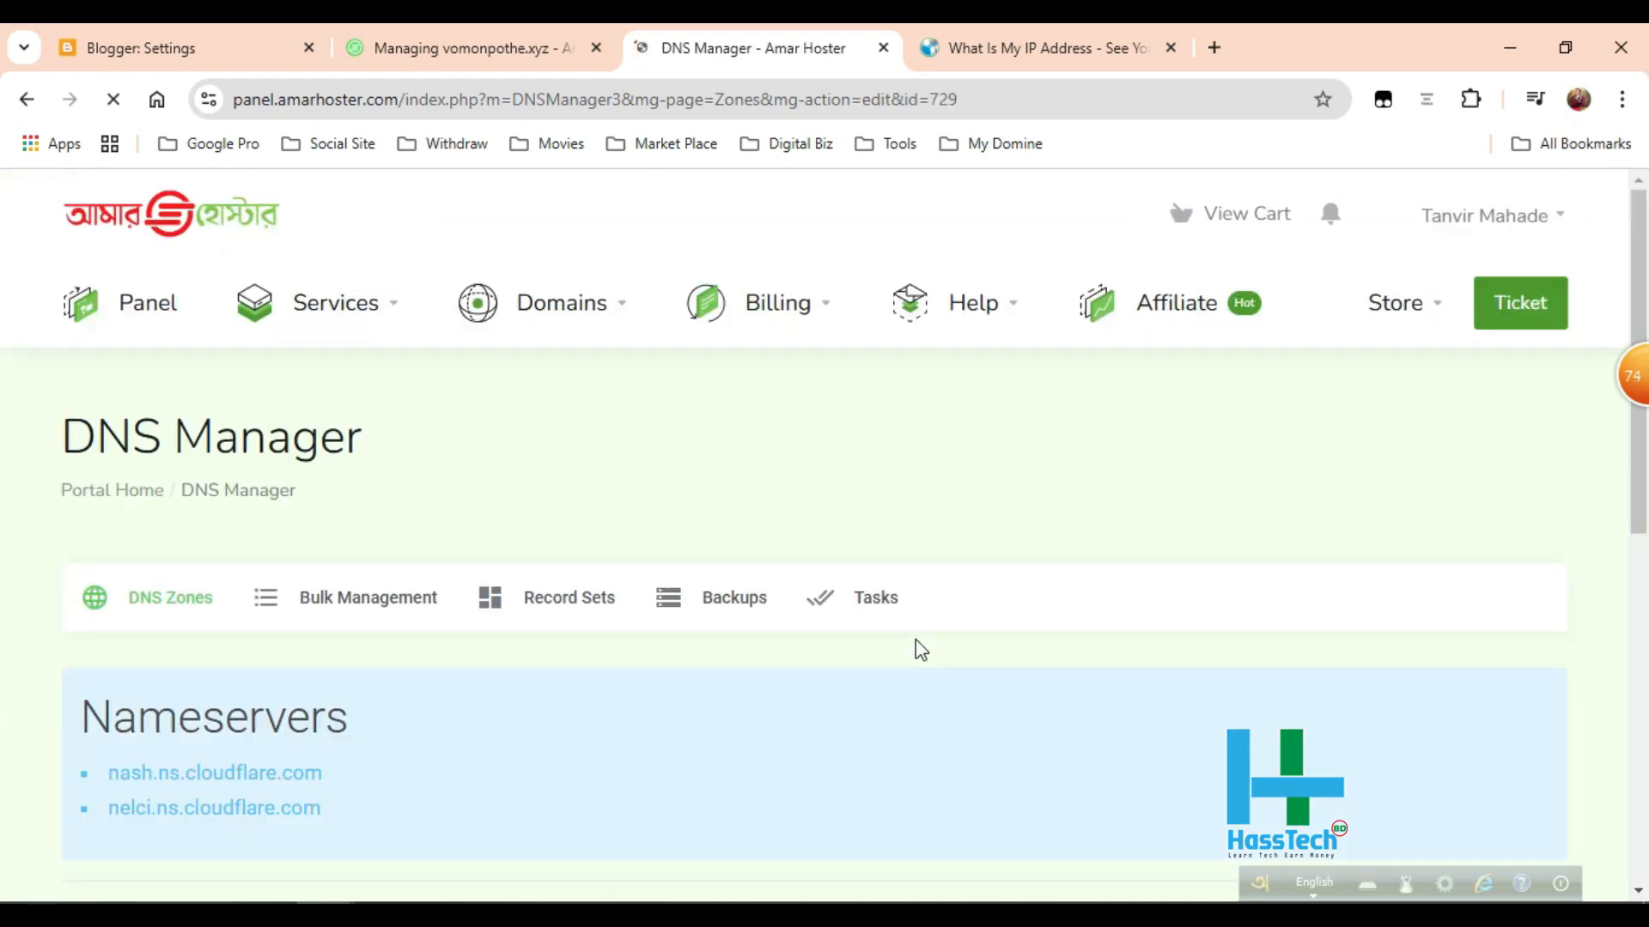
- Copy the zone's first nameserver, nash.ns.cloudflare.com, and return to the vomonpothe.xyz domain management page
scroll(369, 695, "down", 1)
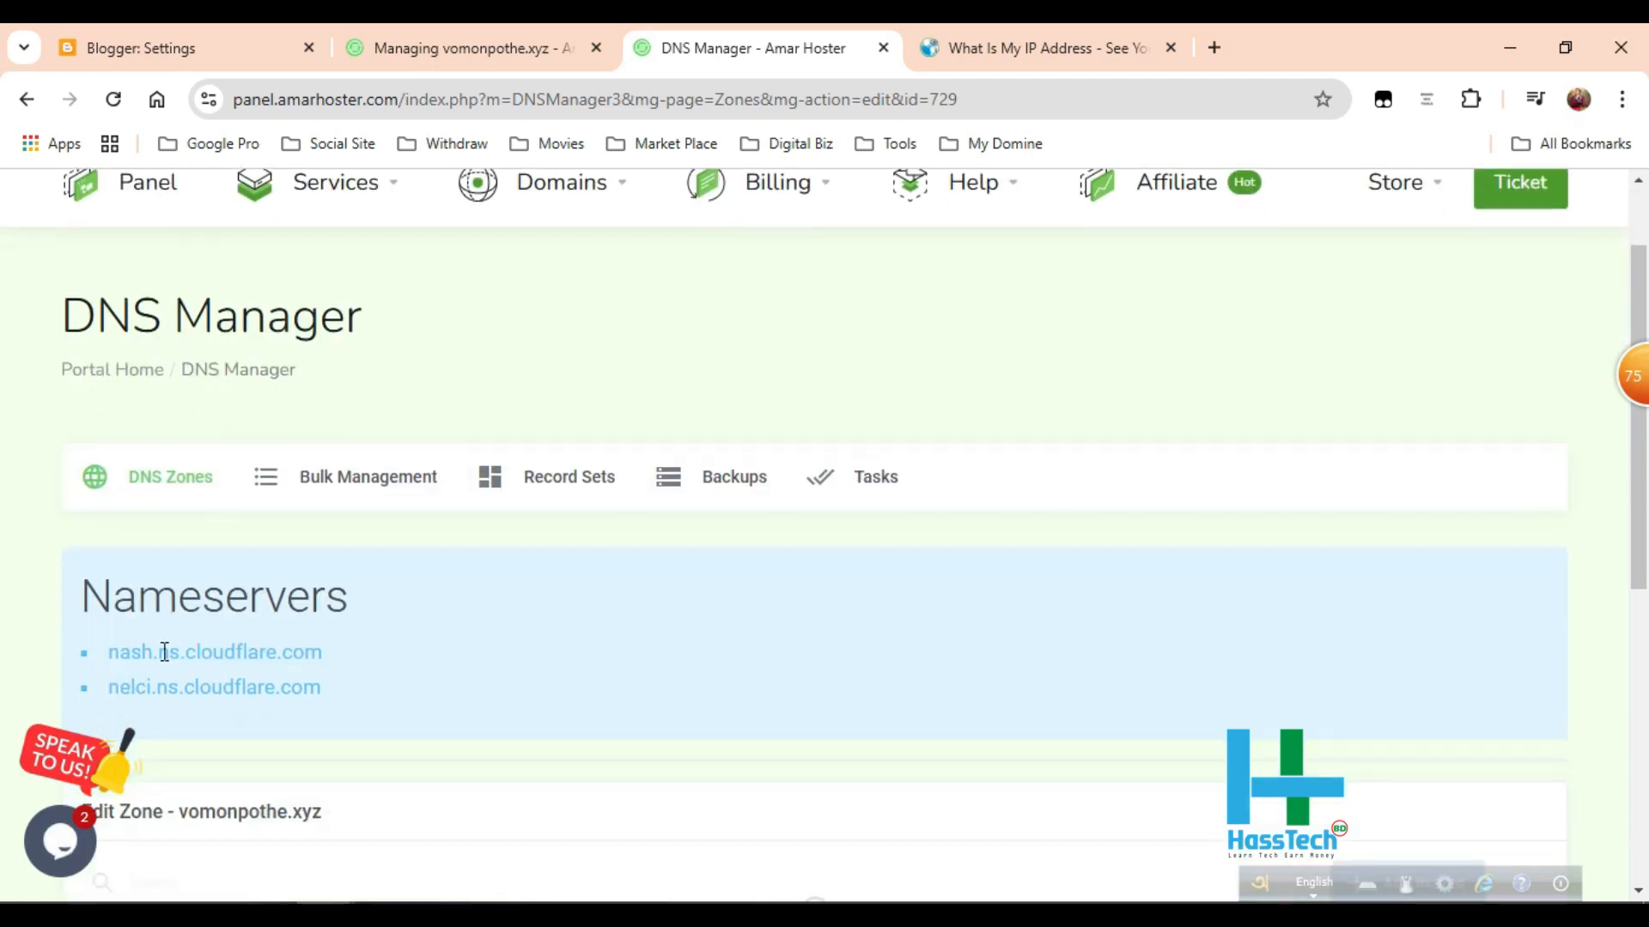
scroll(298, 652, "down", 2)
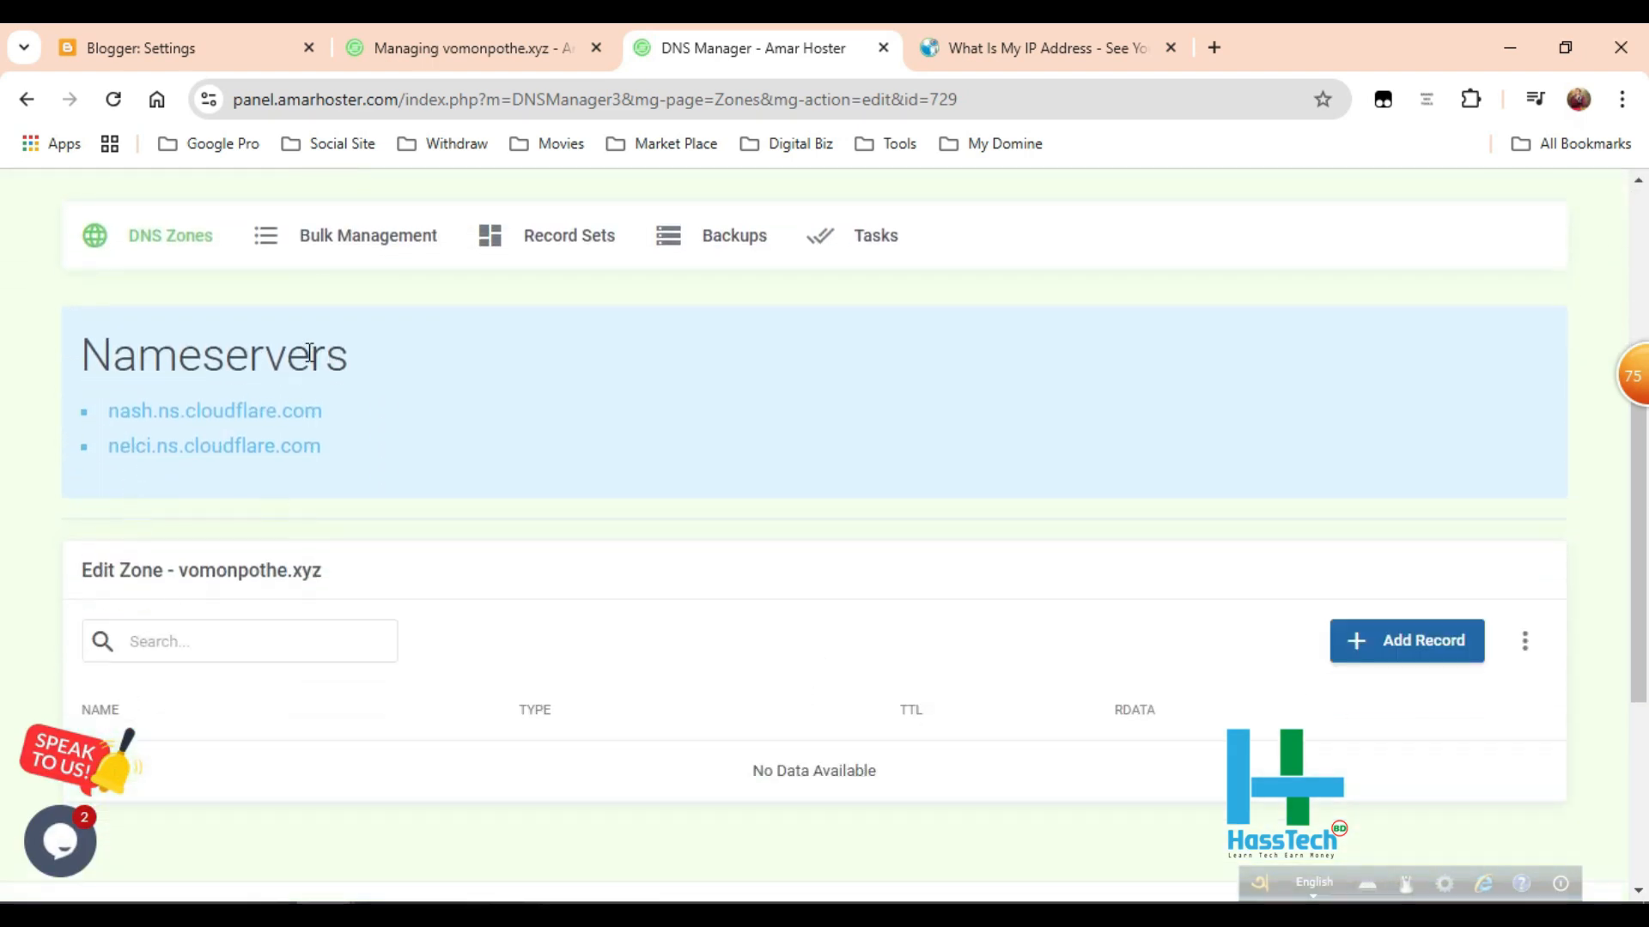
scroll(428, 503, "up", 1)
scroll(295, 559, "down", 2)
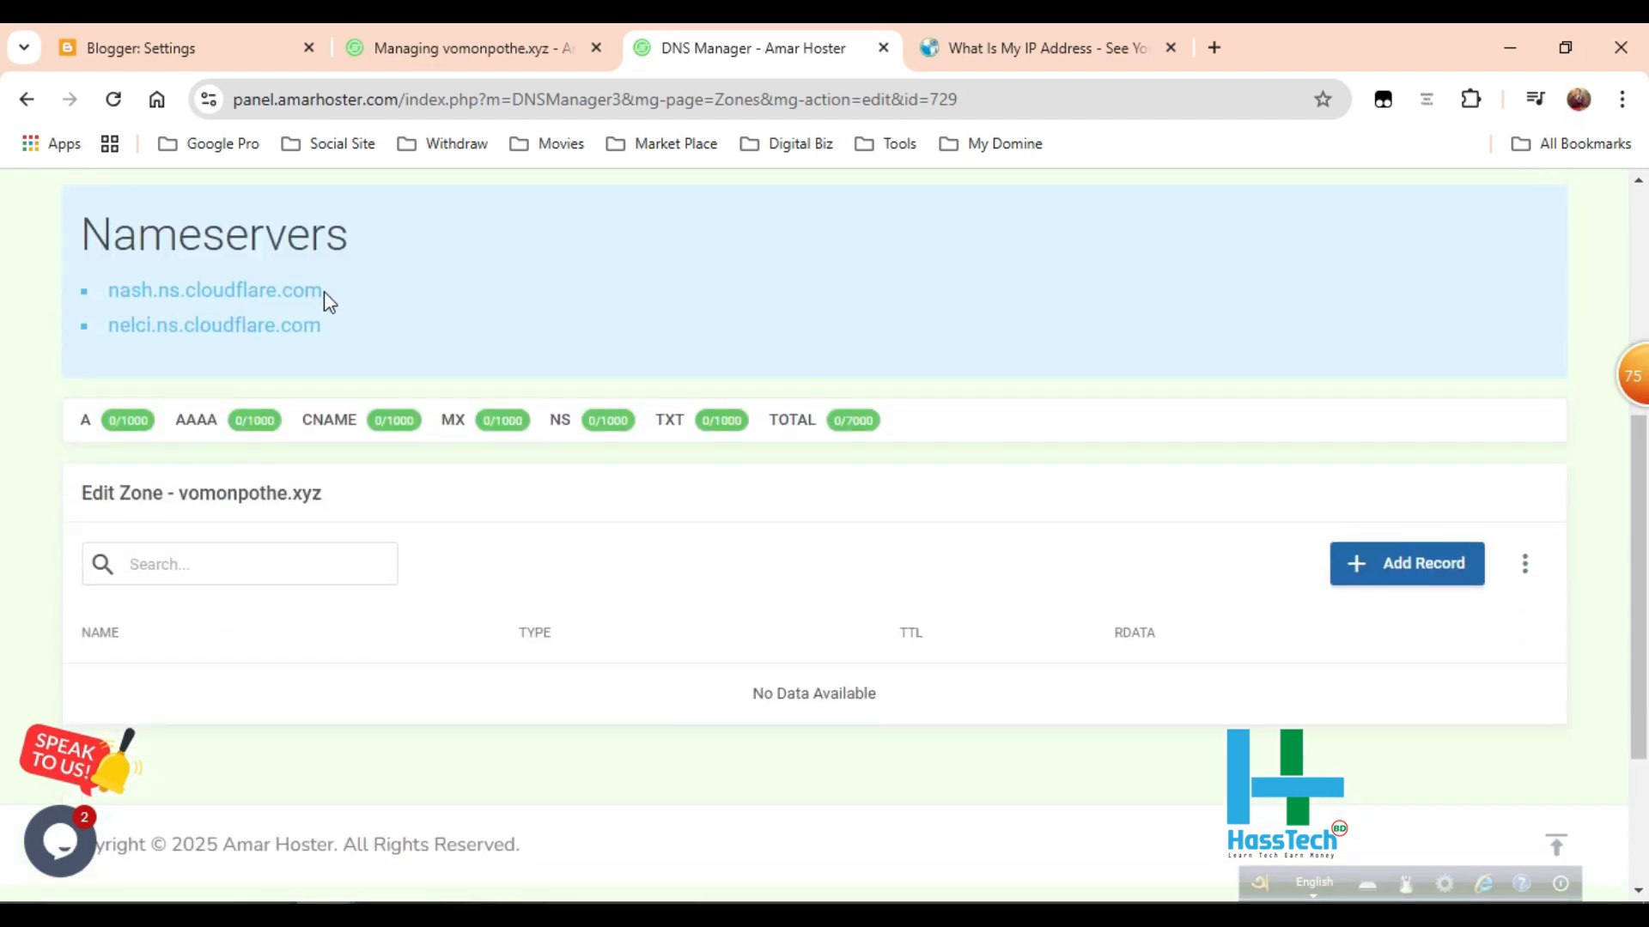
left_click_drag(324, 293, 101, 289)
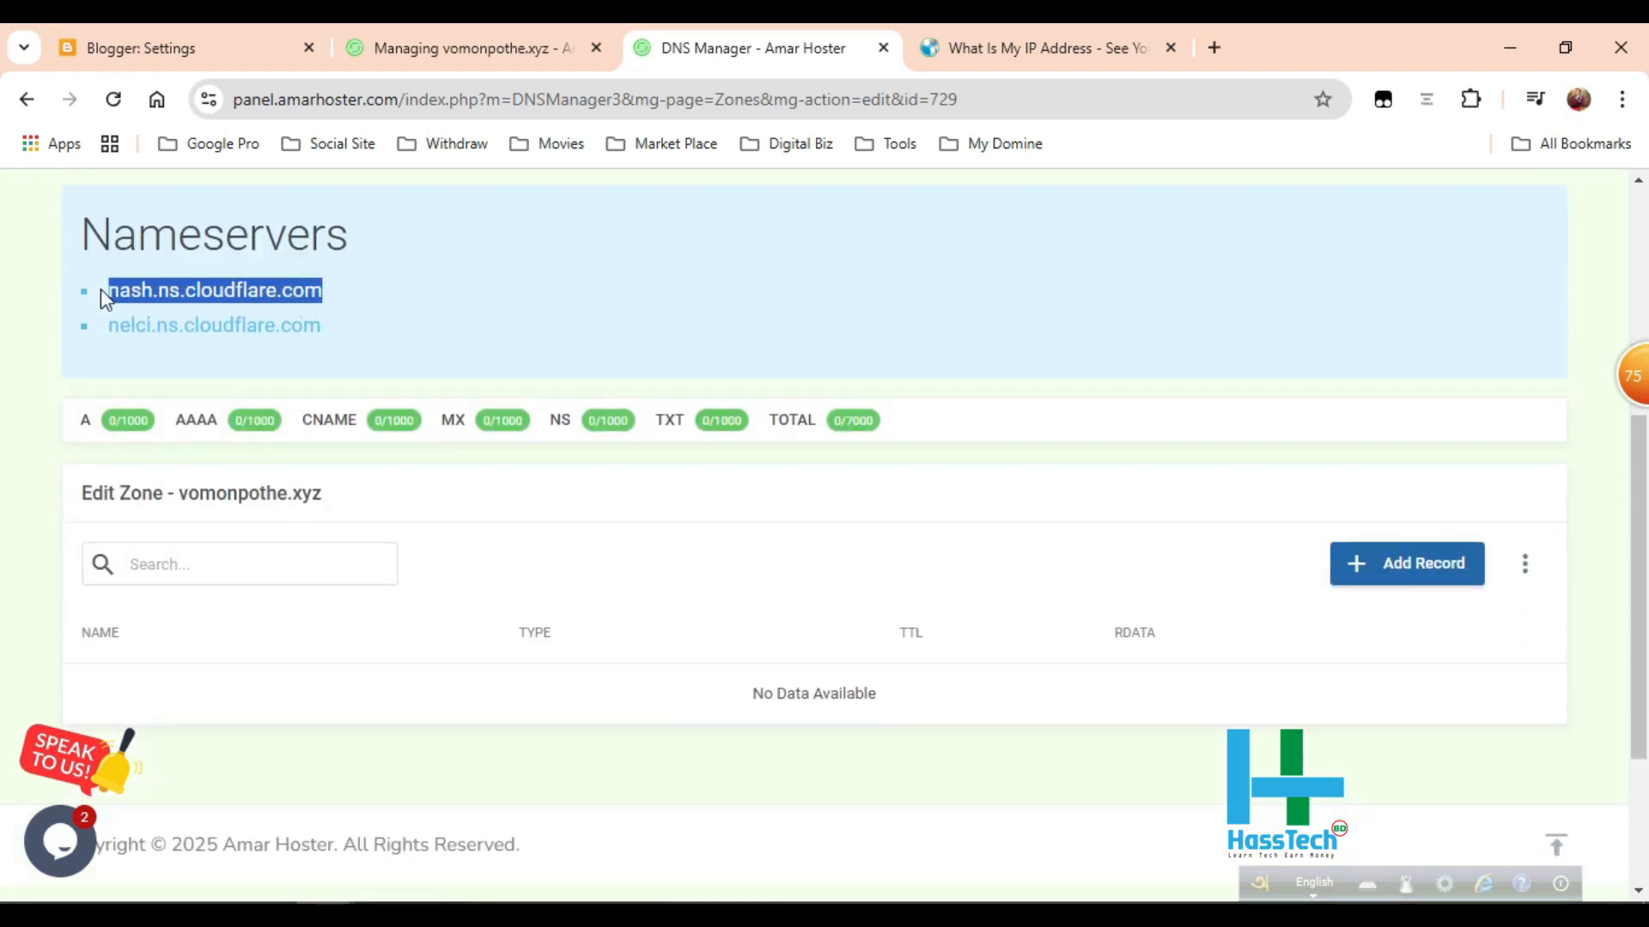
right_click(162, 301)
left_click(243, 323)
key("ctrl+shift+Tab")
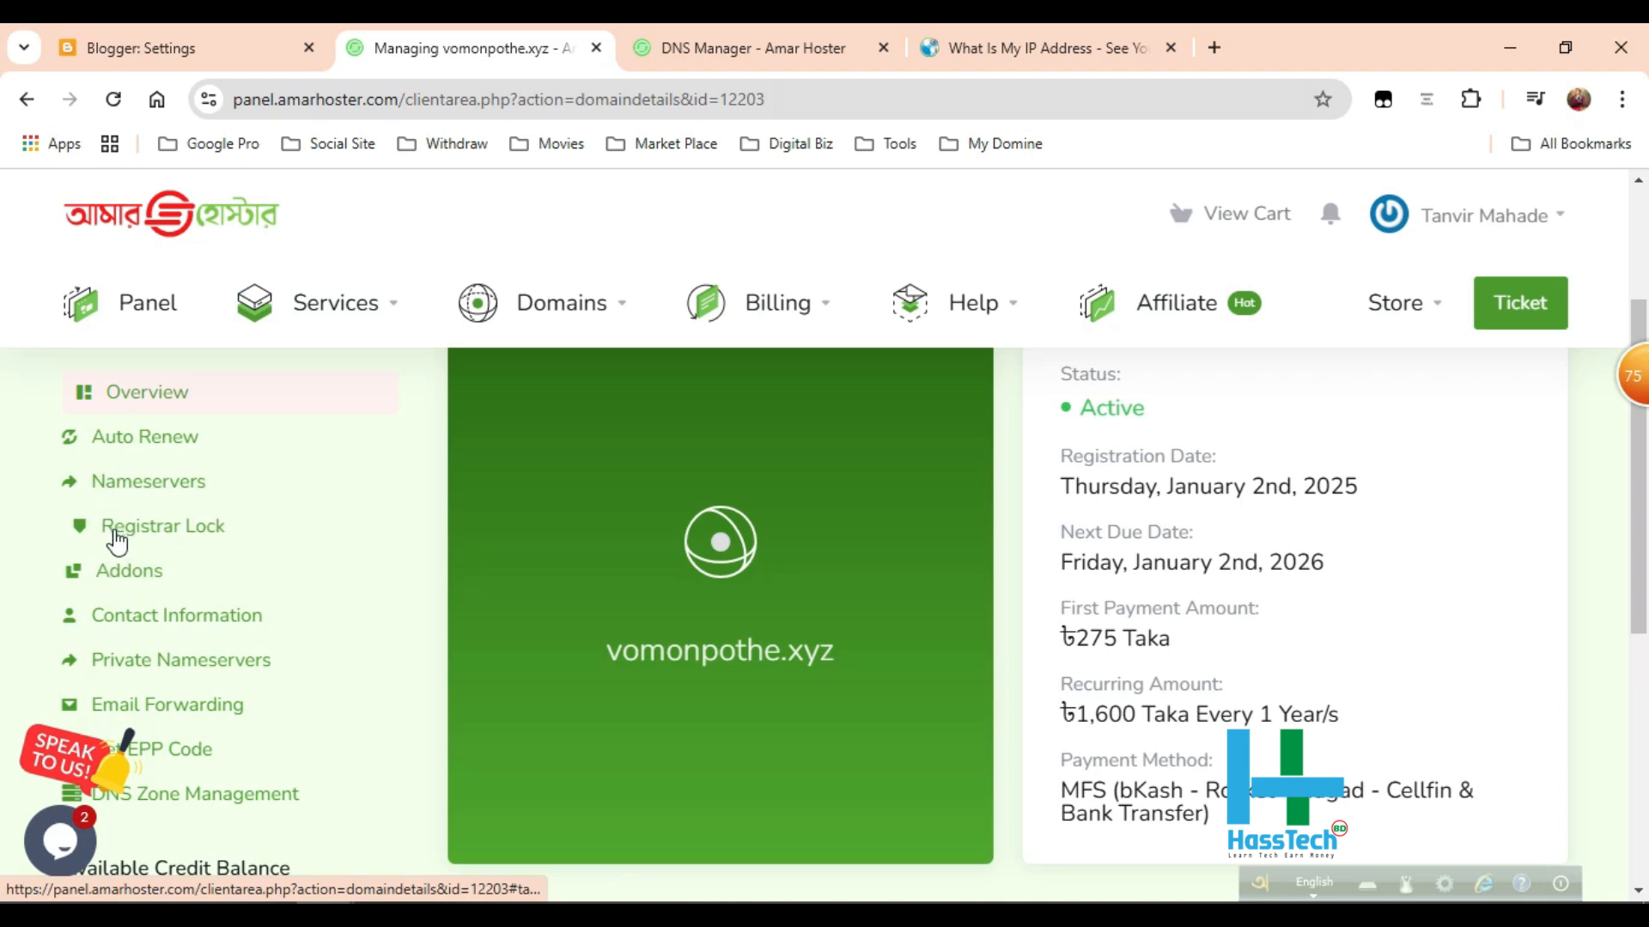
- Switch the domain to custom nameservers and replace Nameserver 1 with nash.ns.cloudflare.com
left_click(157, 498)
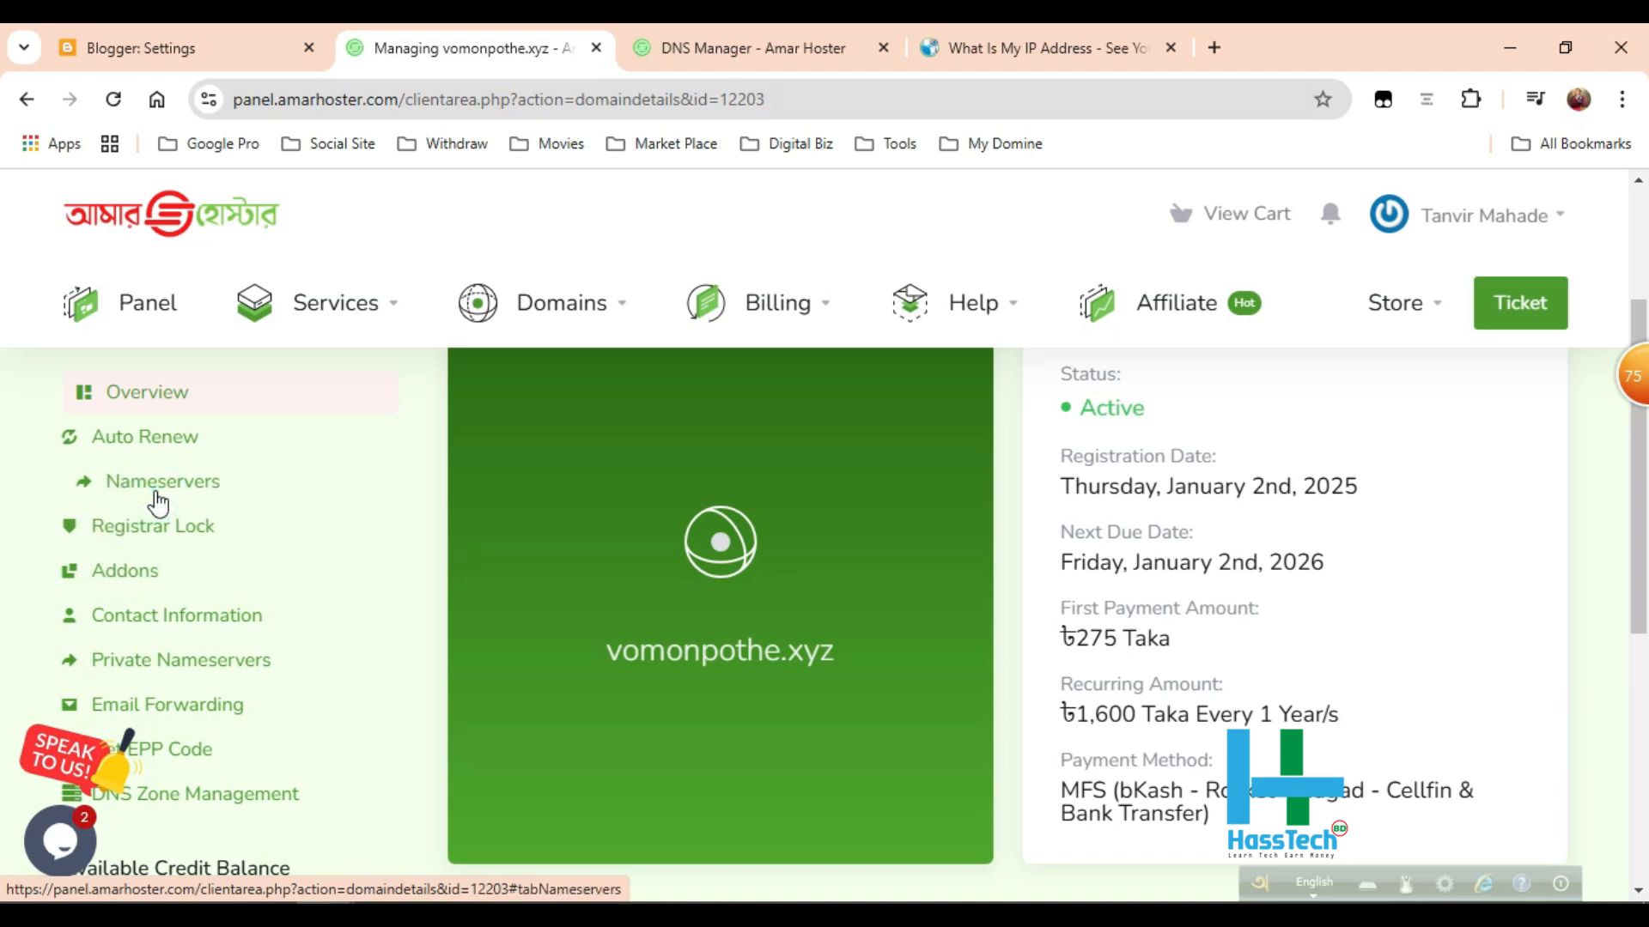
left_click(157, 498)
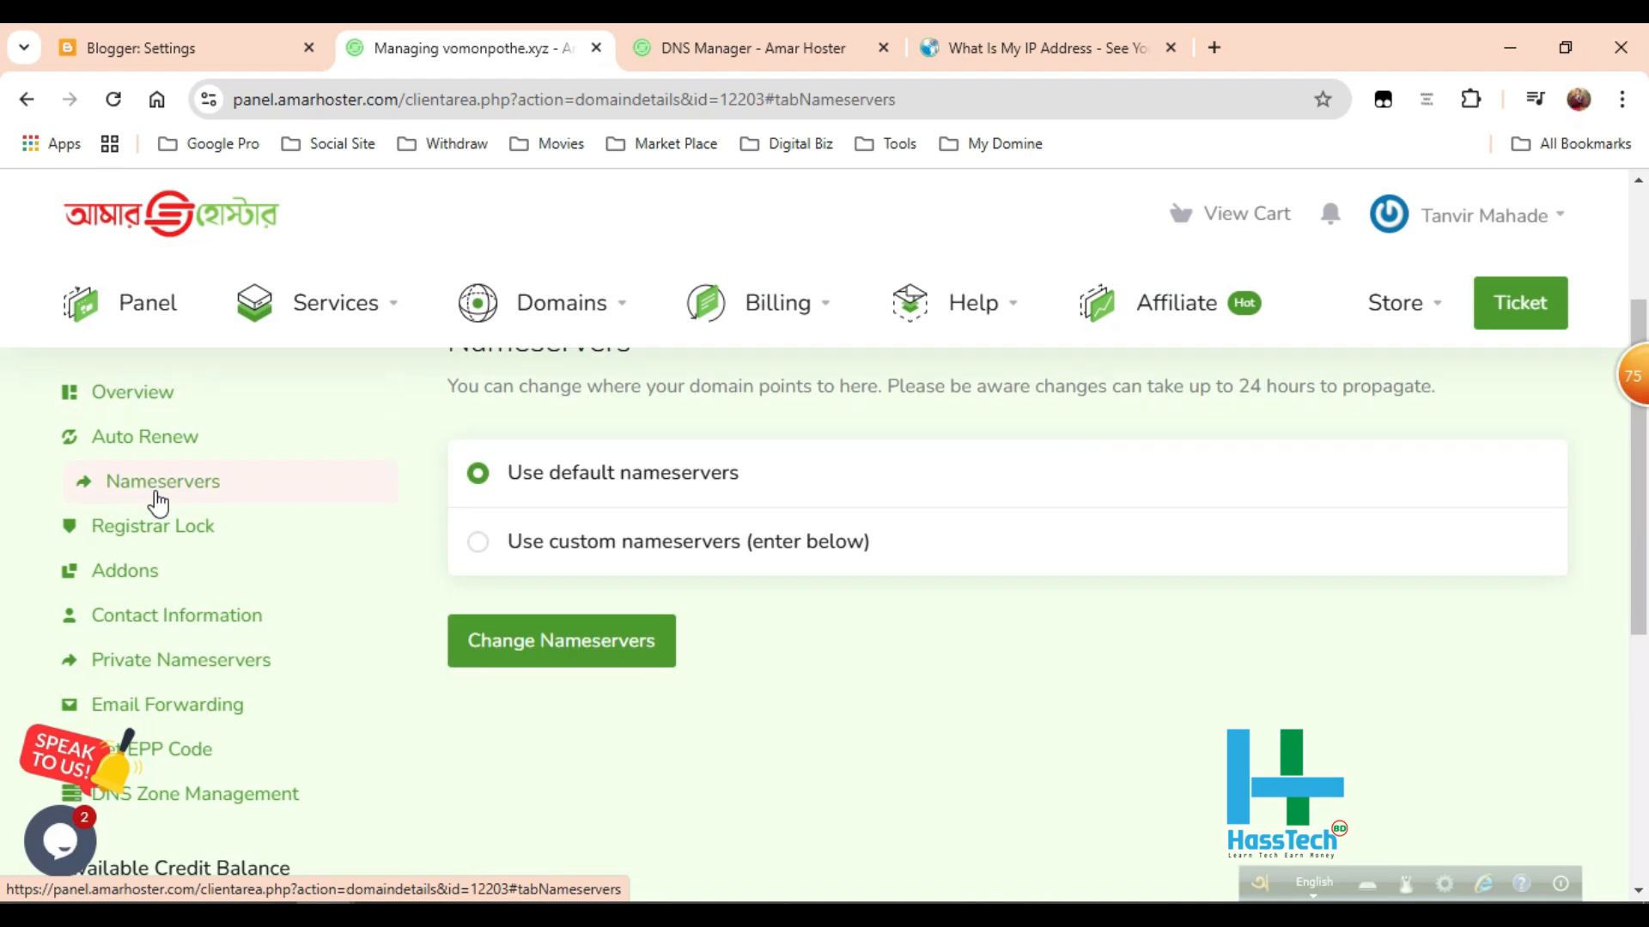
left_click(514, 548)
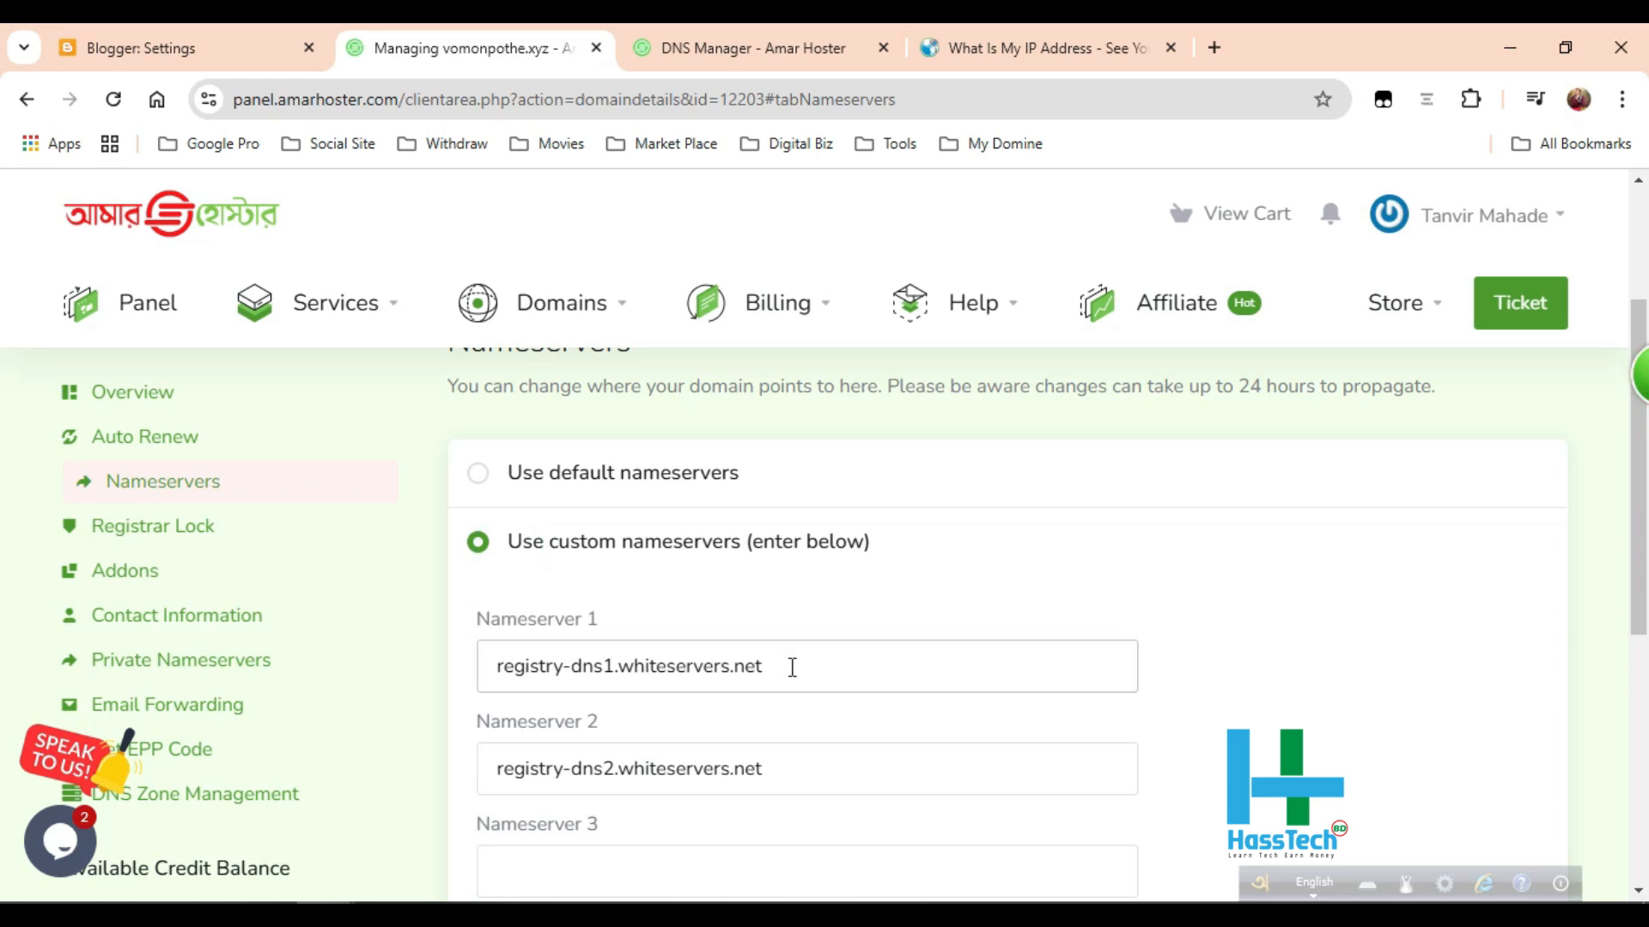
left_click_drag(792, 668, 476, 679)
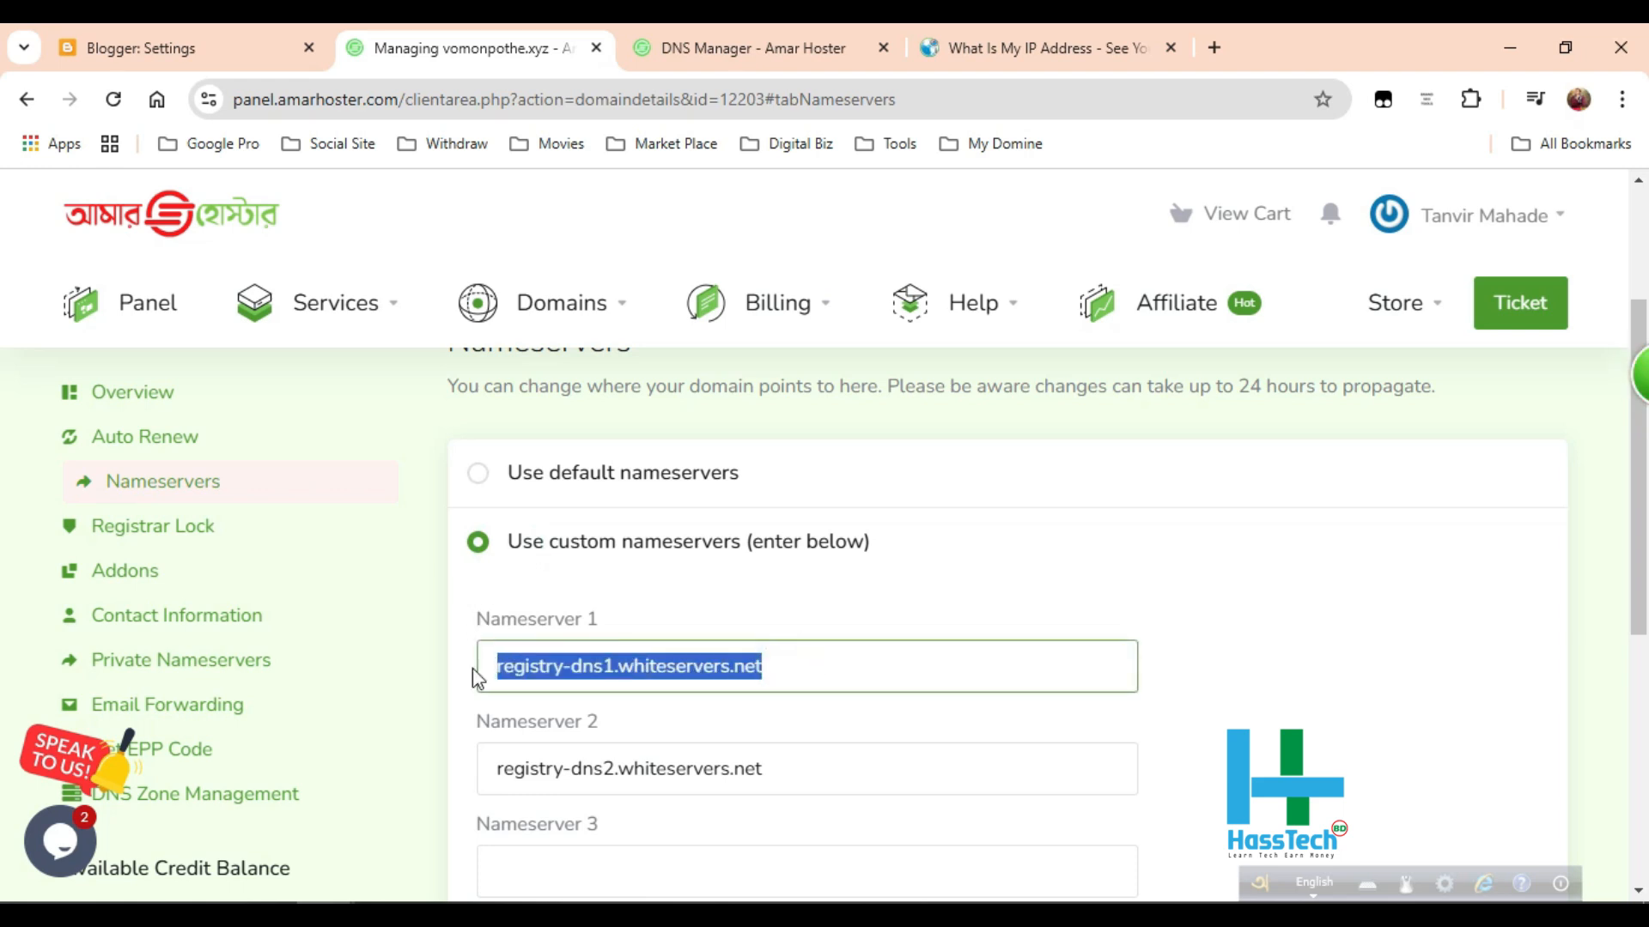
right_click(530, 683)
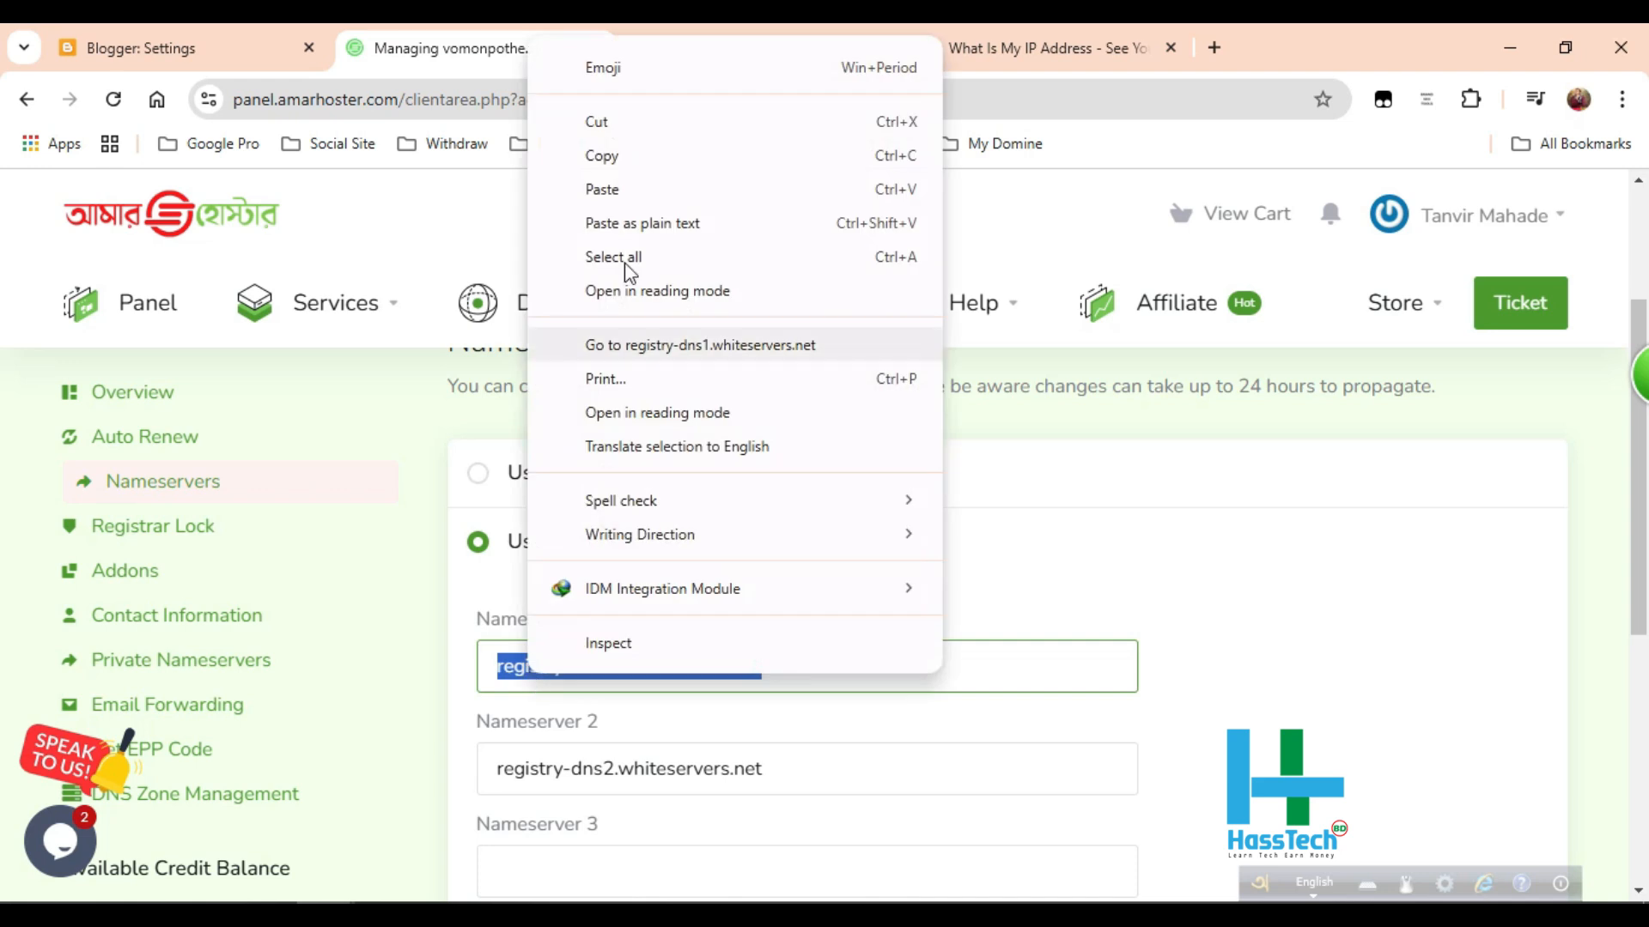
left_click(610, 187)
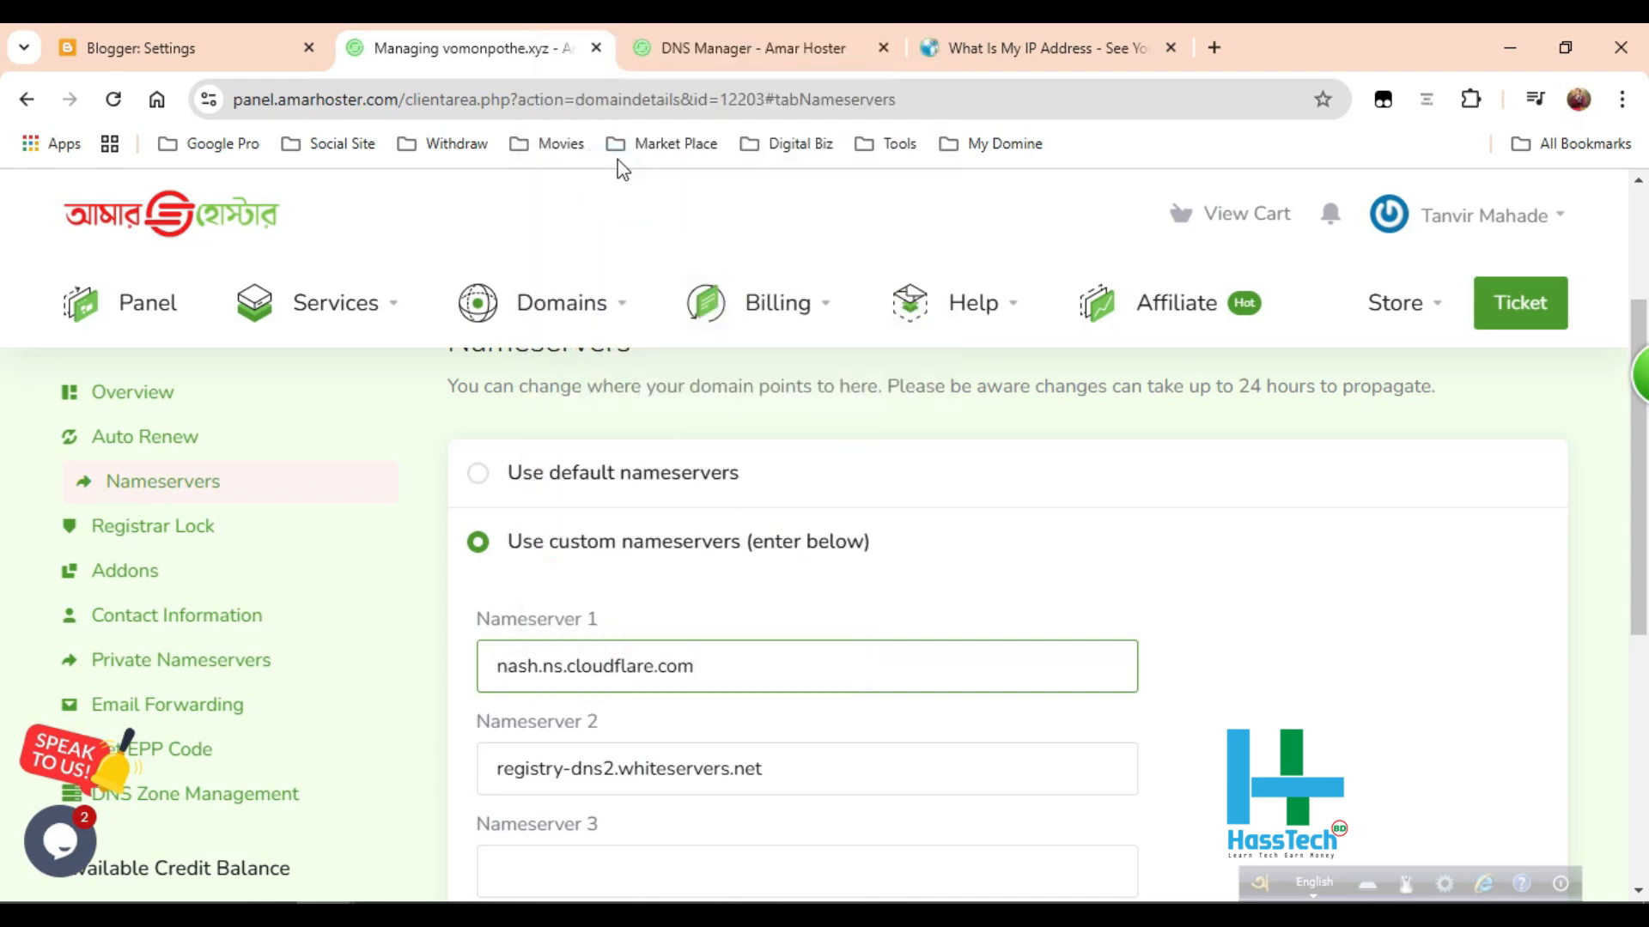
- Copy the second nameserver, nelci.ns.cloudflare.com, from the DNS Manager zone page and return to the domain's nameserver settings
left_click(736, 31)
scroll(280, 632, "down", 3)
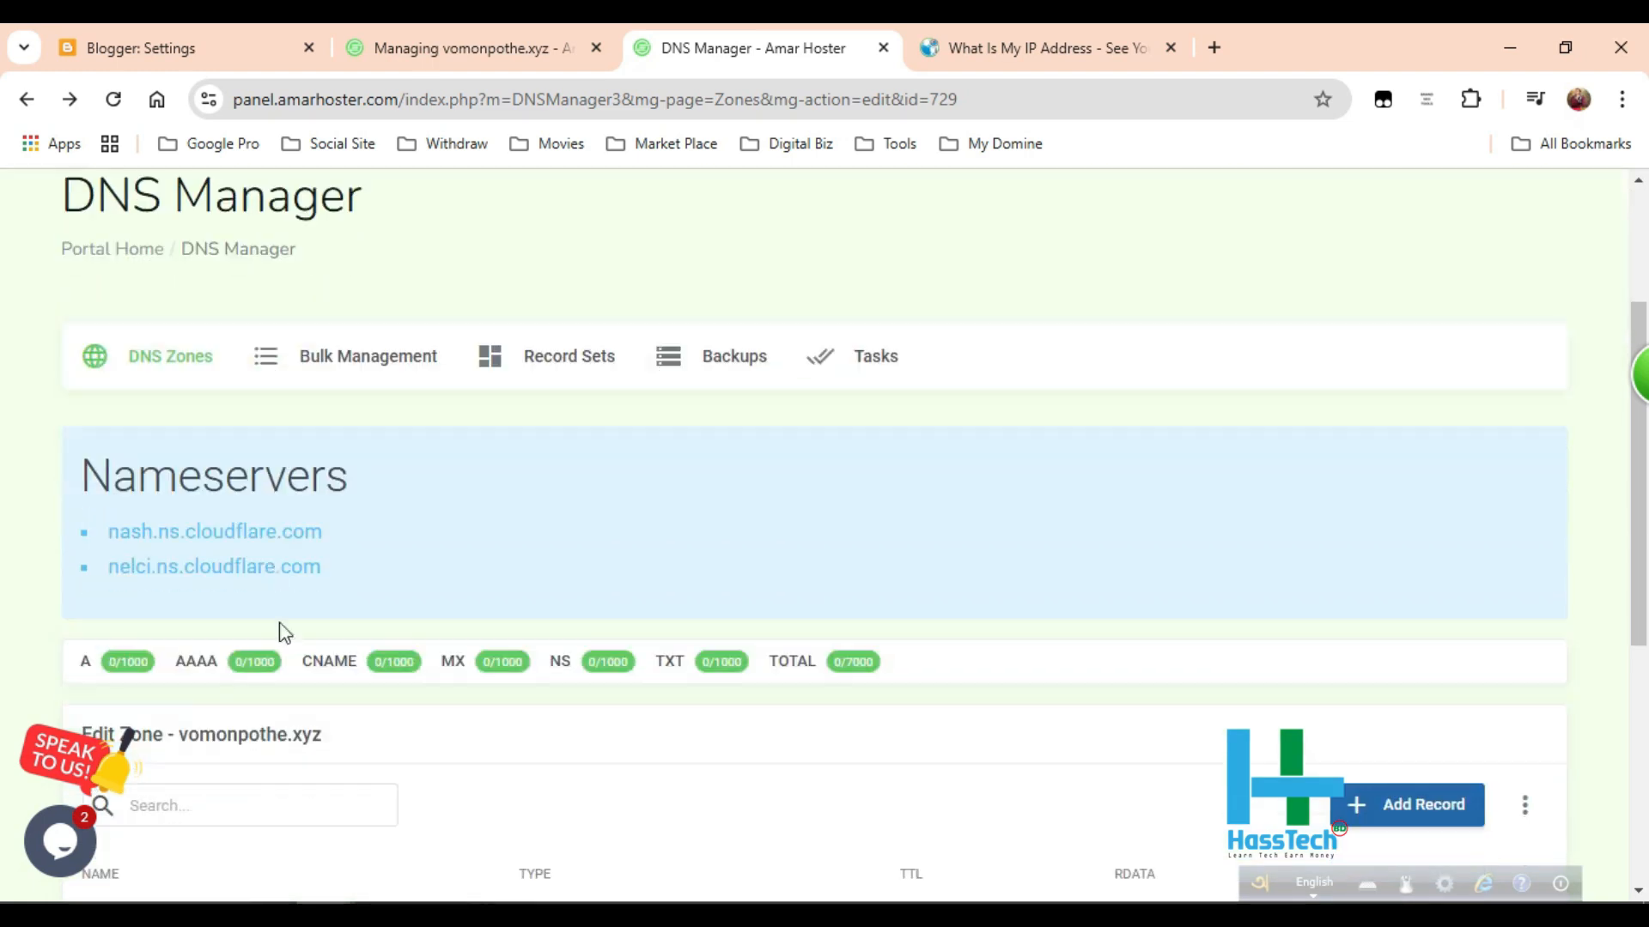
left_click_drag(323, 574, 127, 575)
right_click(135, 584)
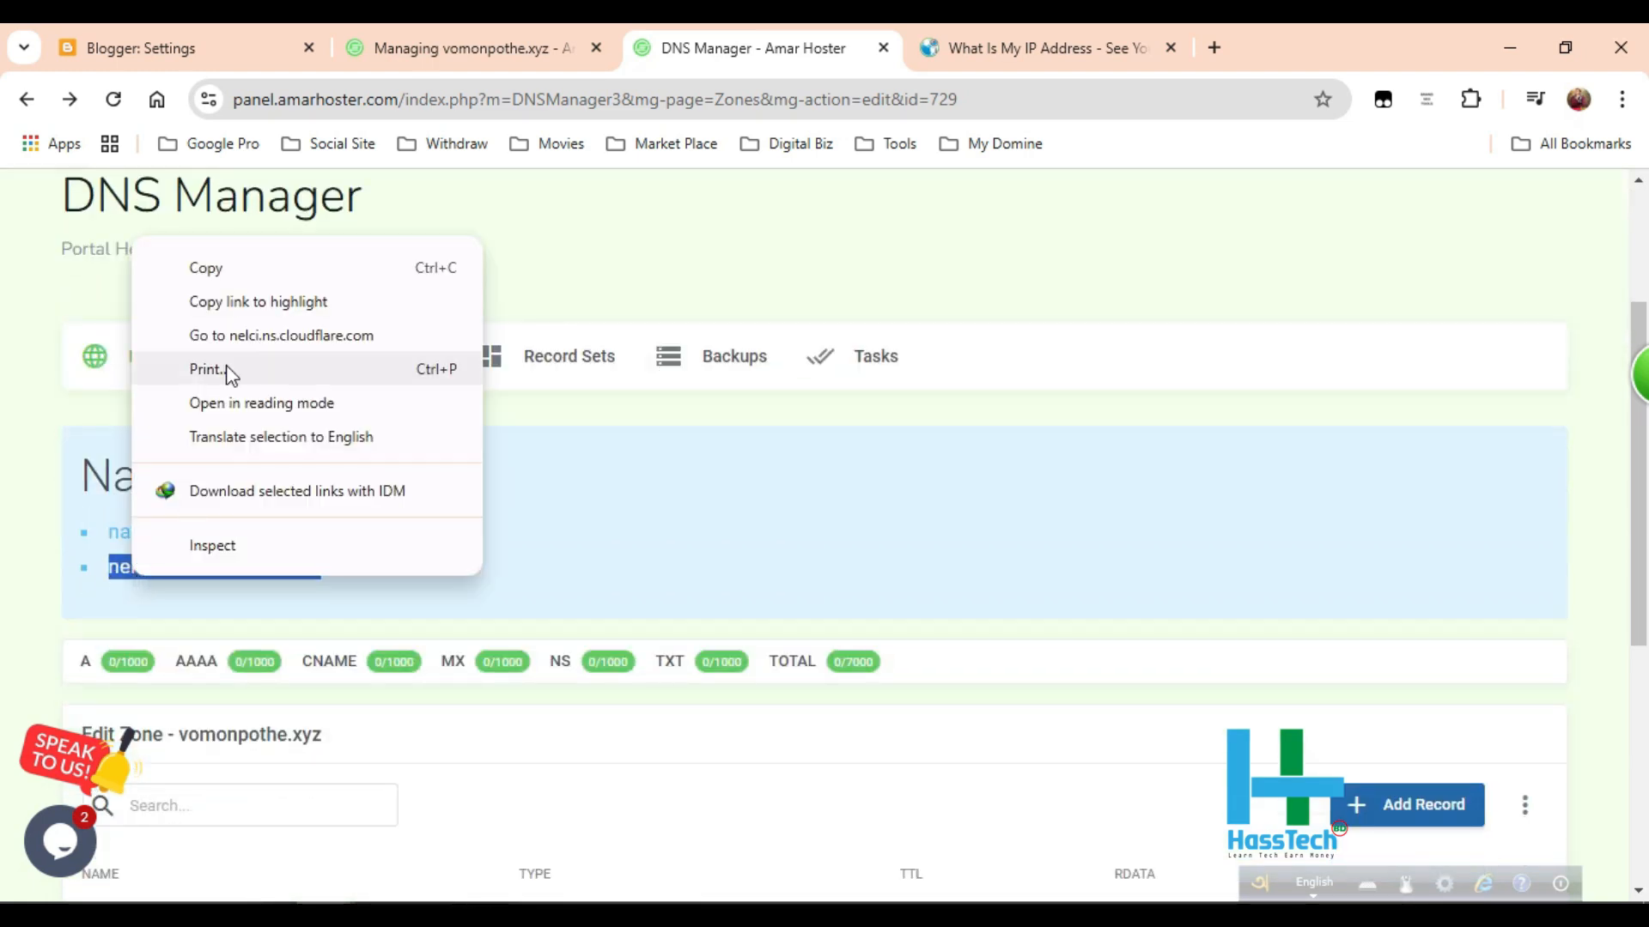
left_click(228, 265)
left_click(497, 32)
scroll(589, 733, "up", 2)
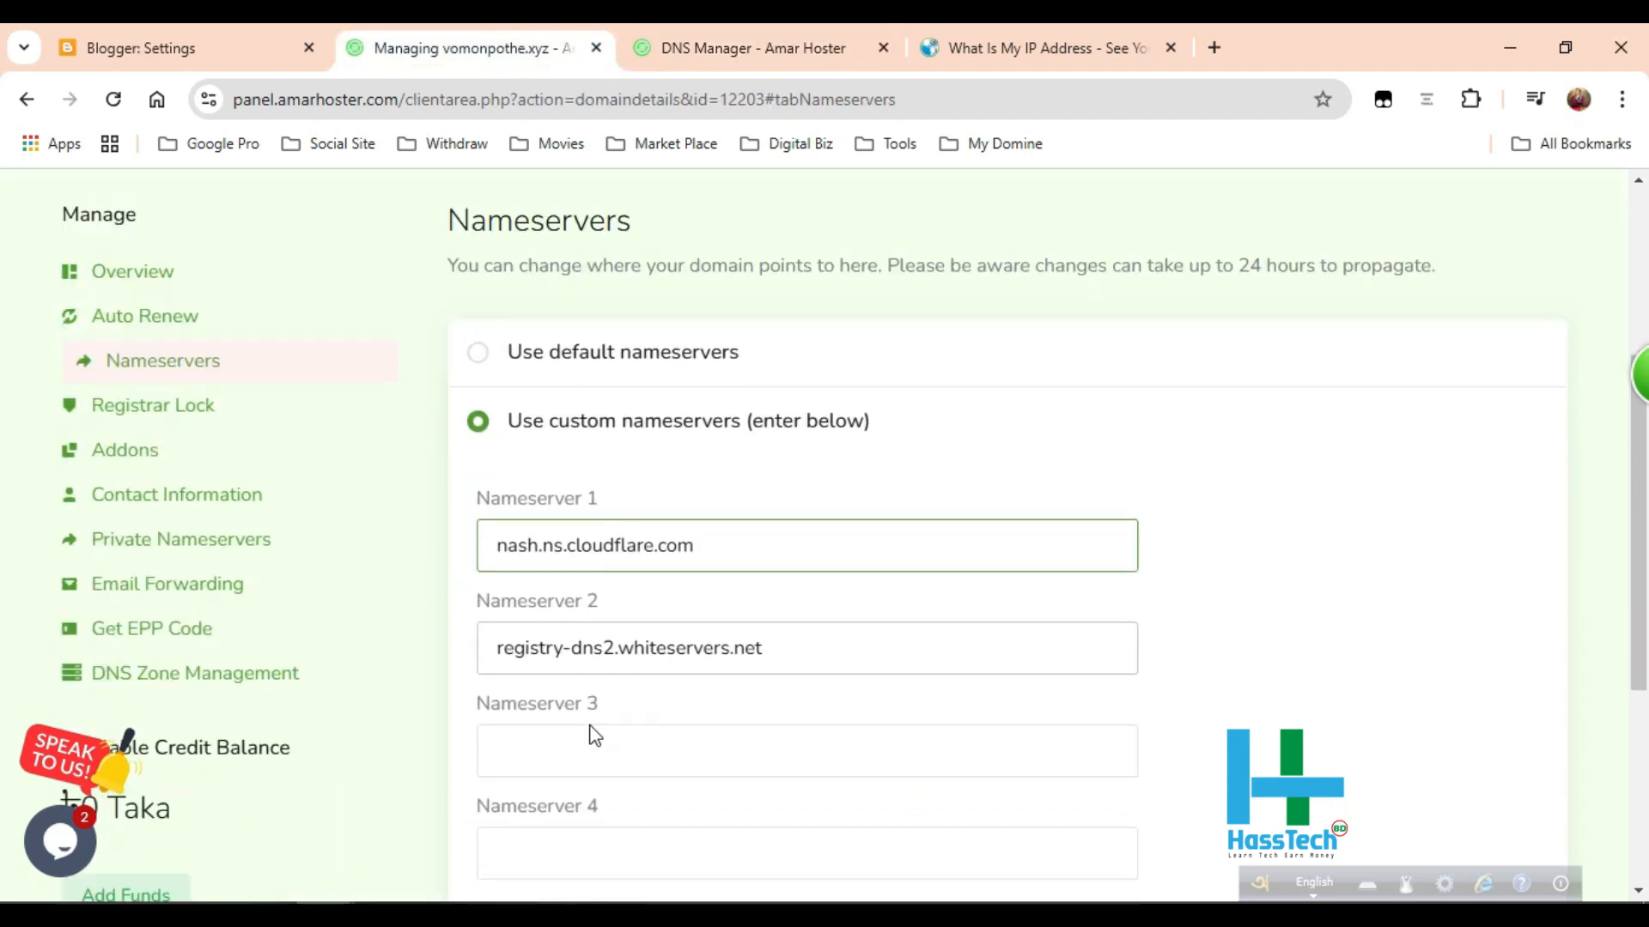
- Replace Nameserver 2 with nelci.ns.cloudflare.com and save the domain's nameserver changes
left_click_drag(776, 645, 499, 652)
right_click(505, 652)
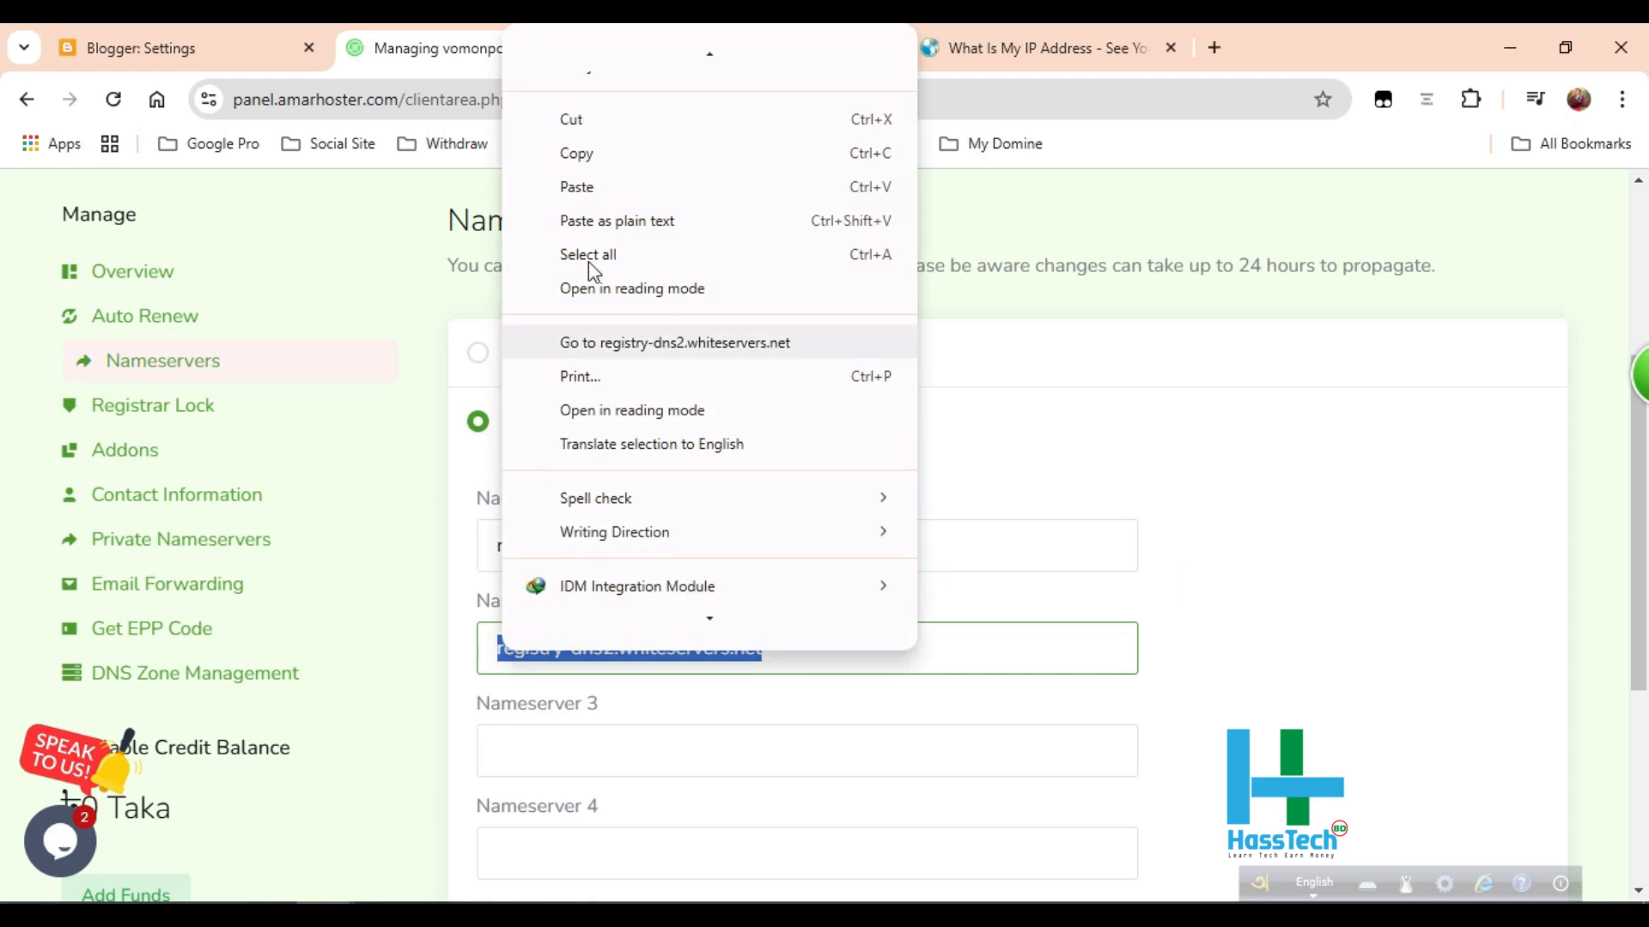
left_click(594, 187)
scroll(773, 652, "down", 5)
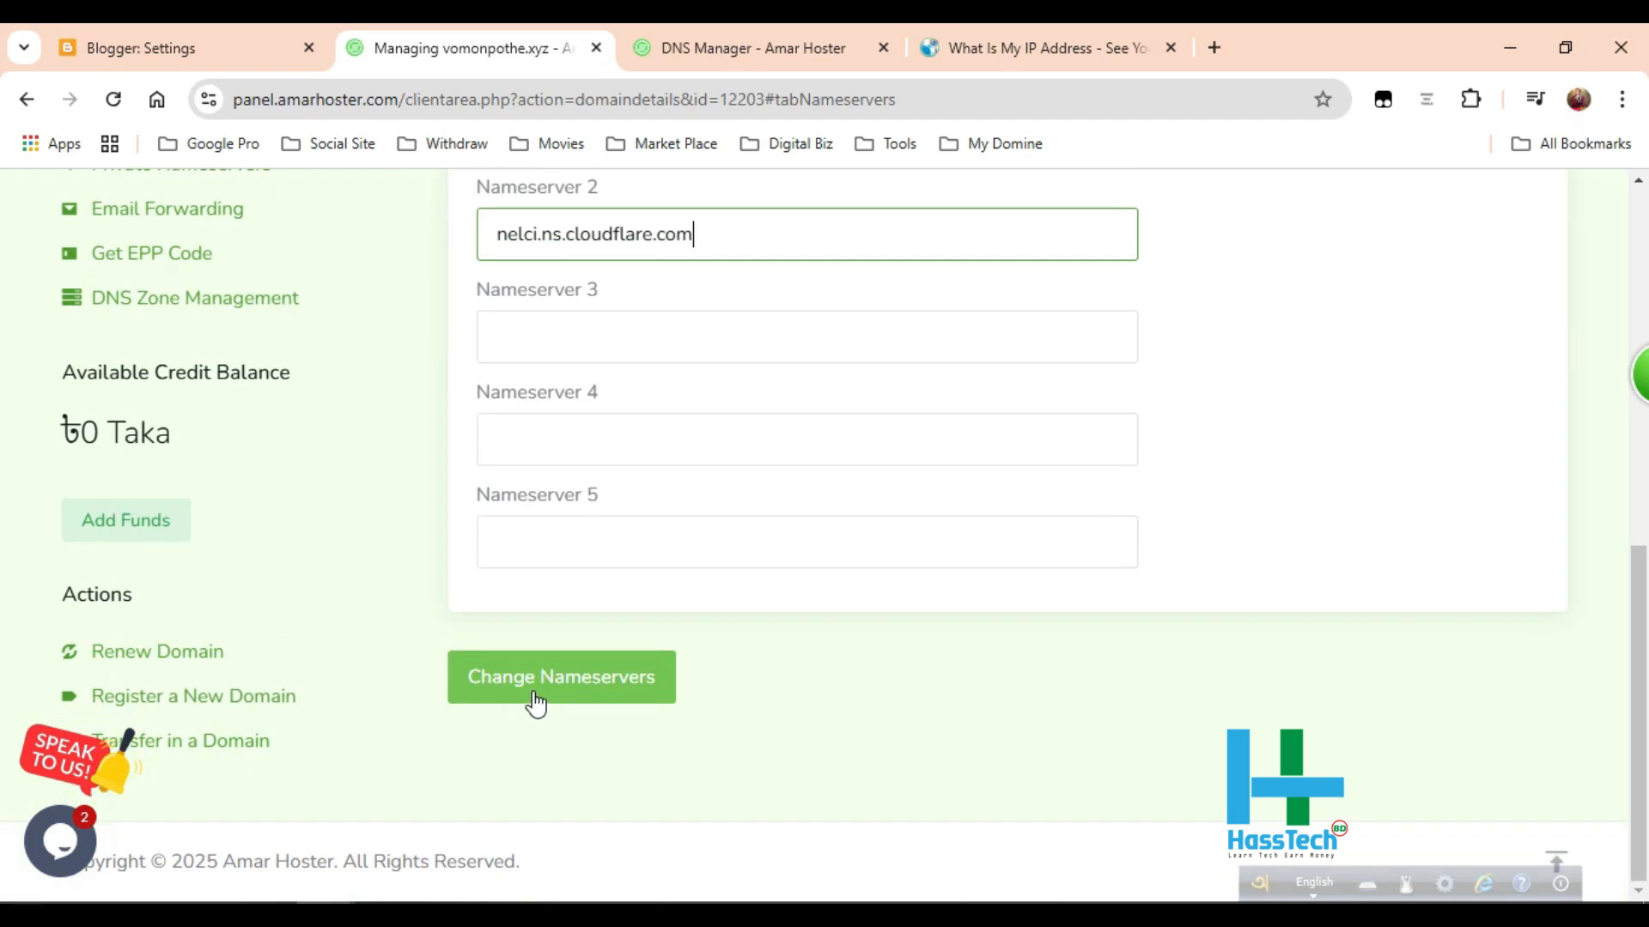
left_click(612, 678)
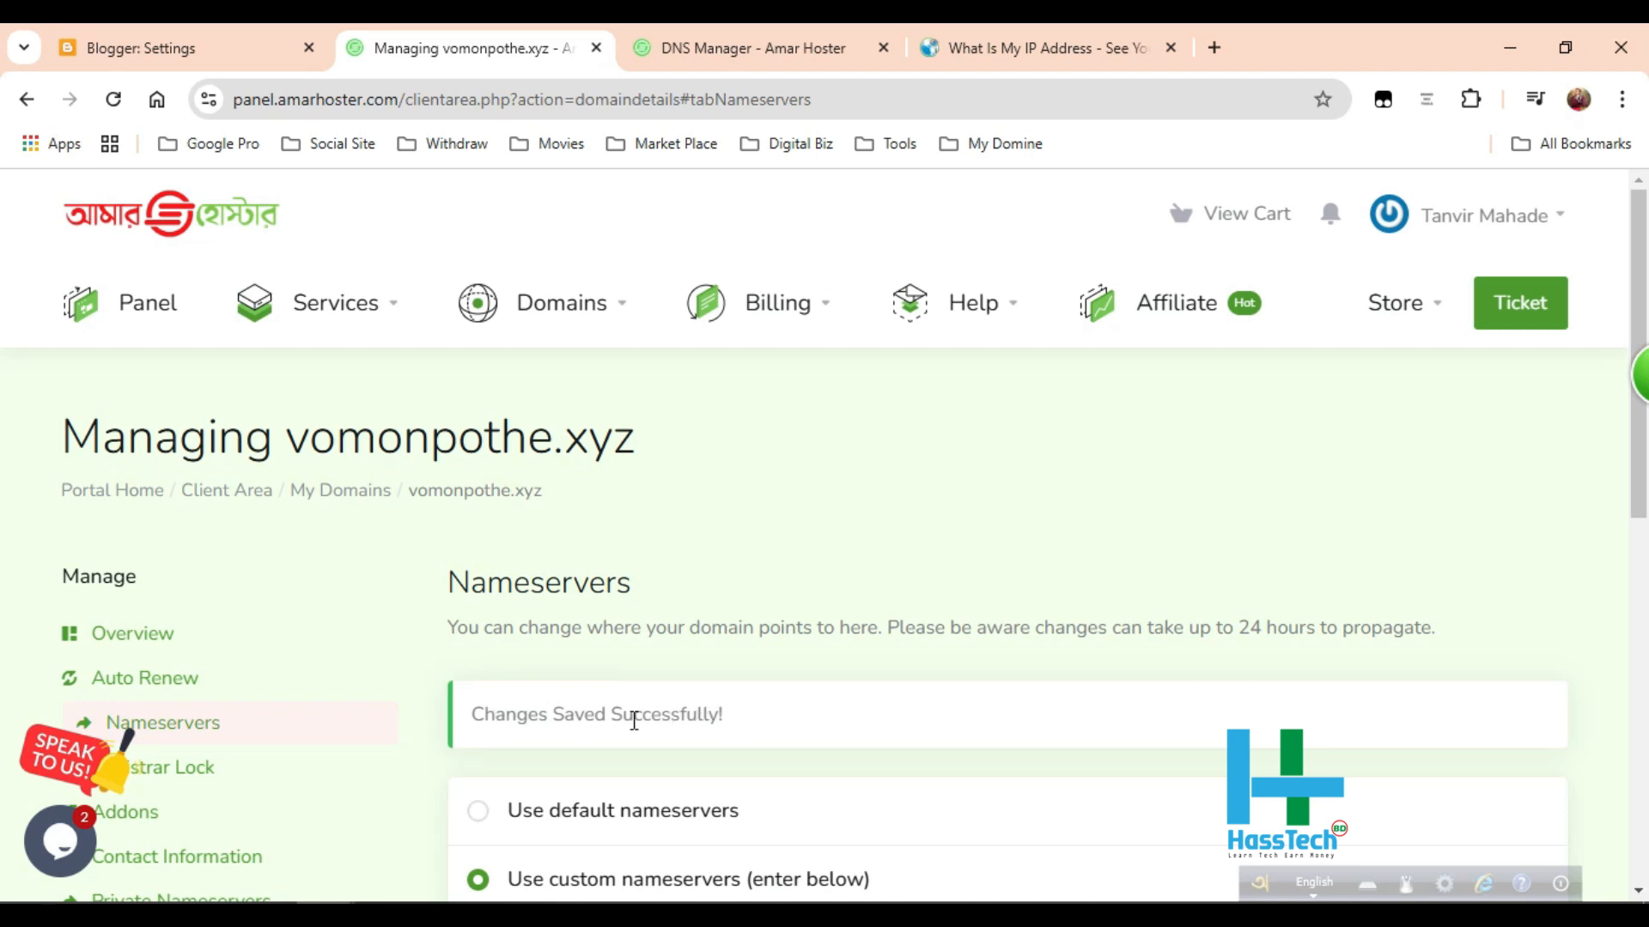
scroll(648, 730, "down", 3)
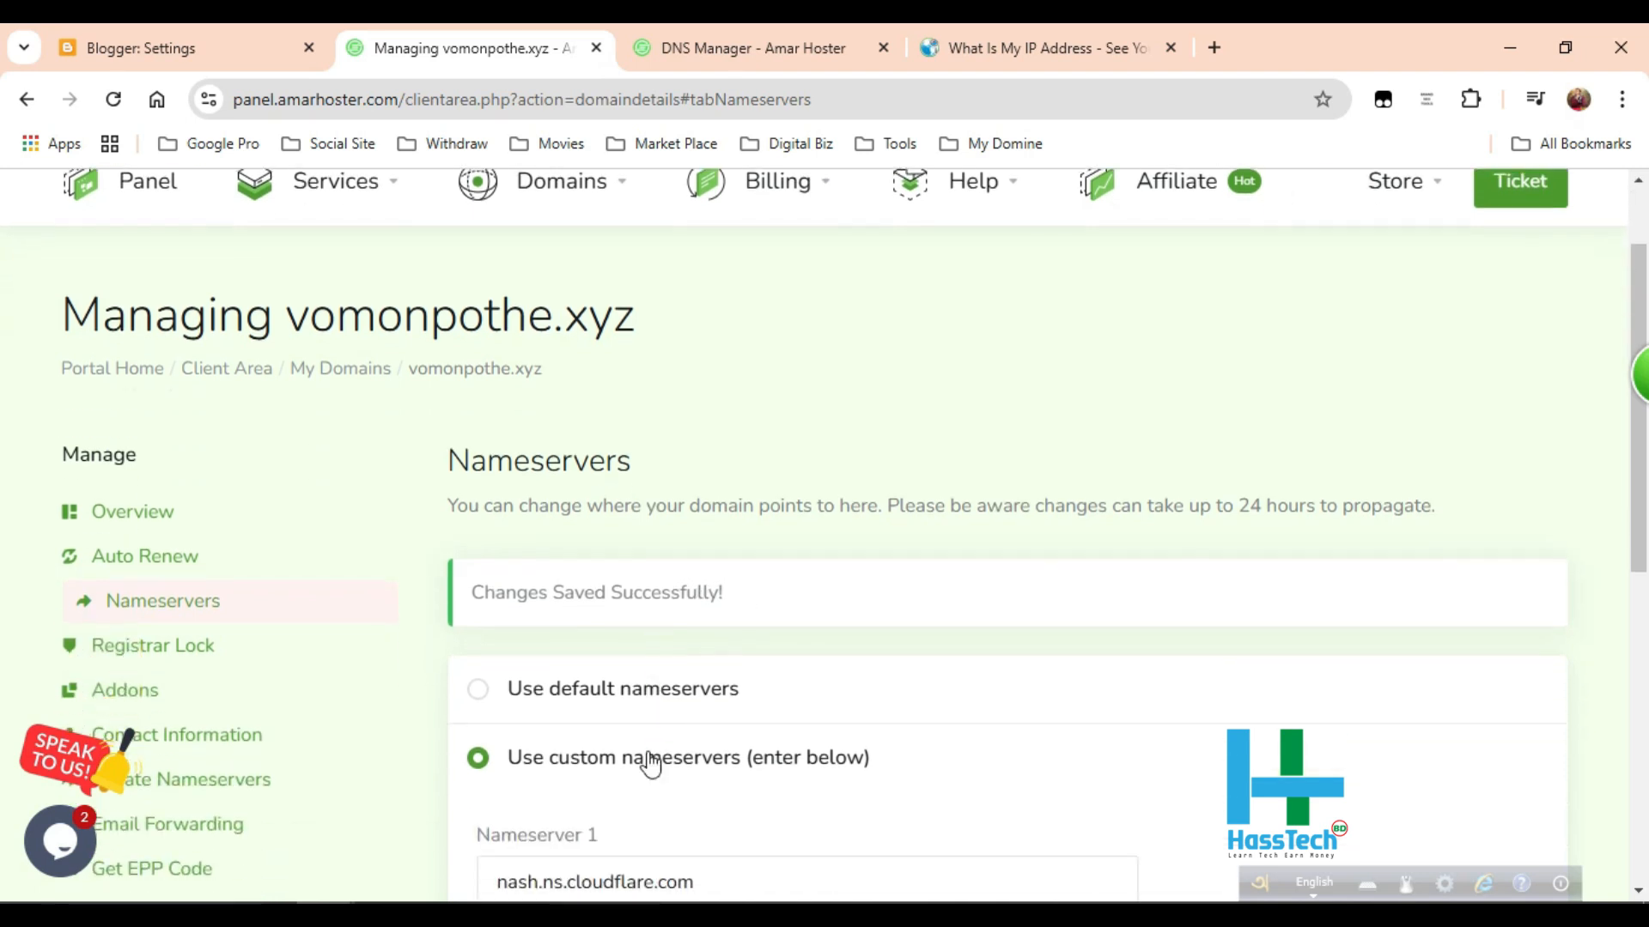
scroll(648, 751, "down", 4)
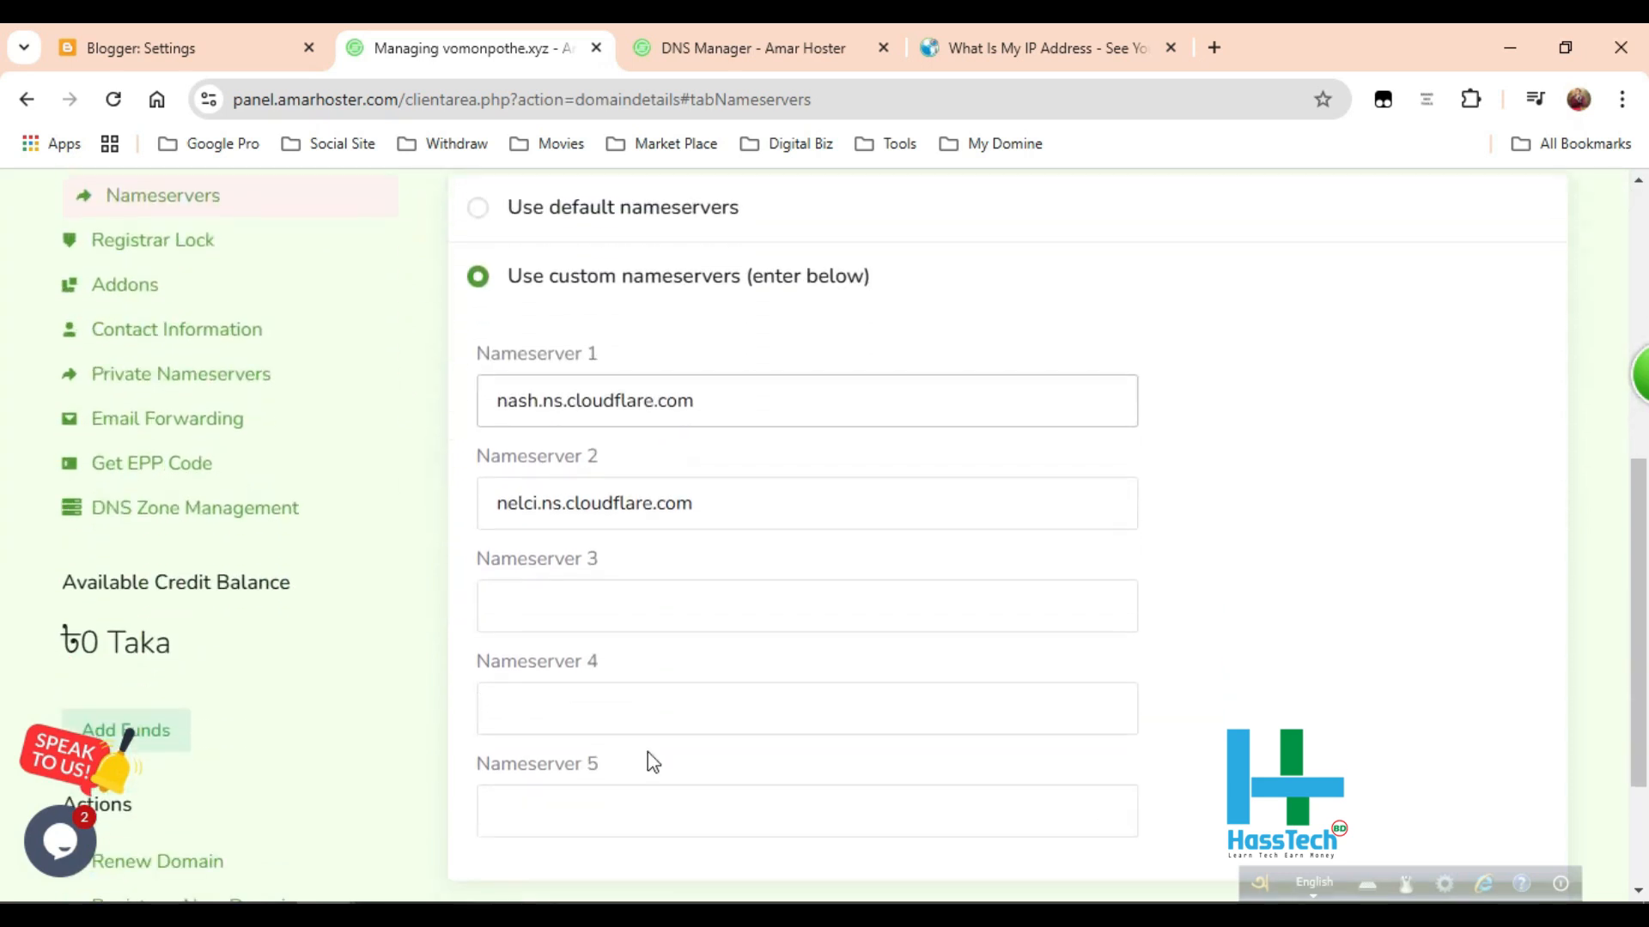
scroll(647, 762, "up", 4)
- Return to the vomonpothe.xyz zone in DNS Manager and start a new record of type CNAME
mouse_move(761, 38)
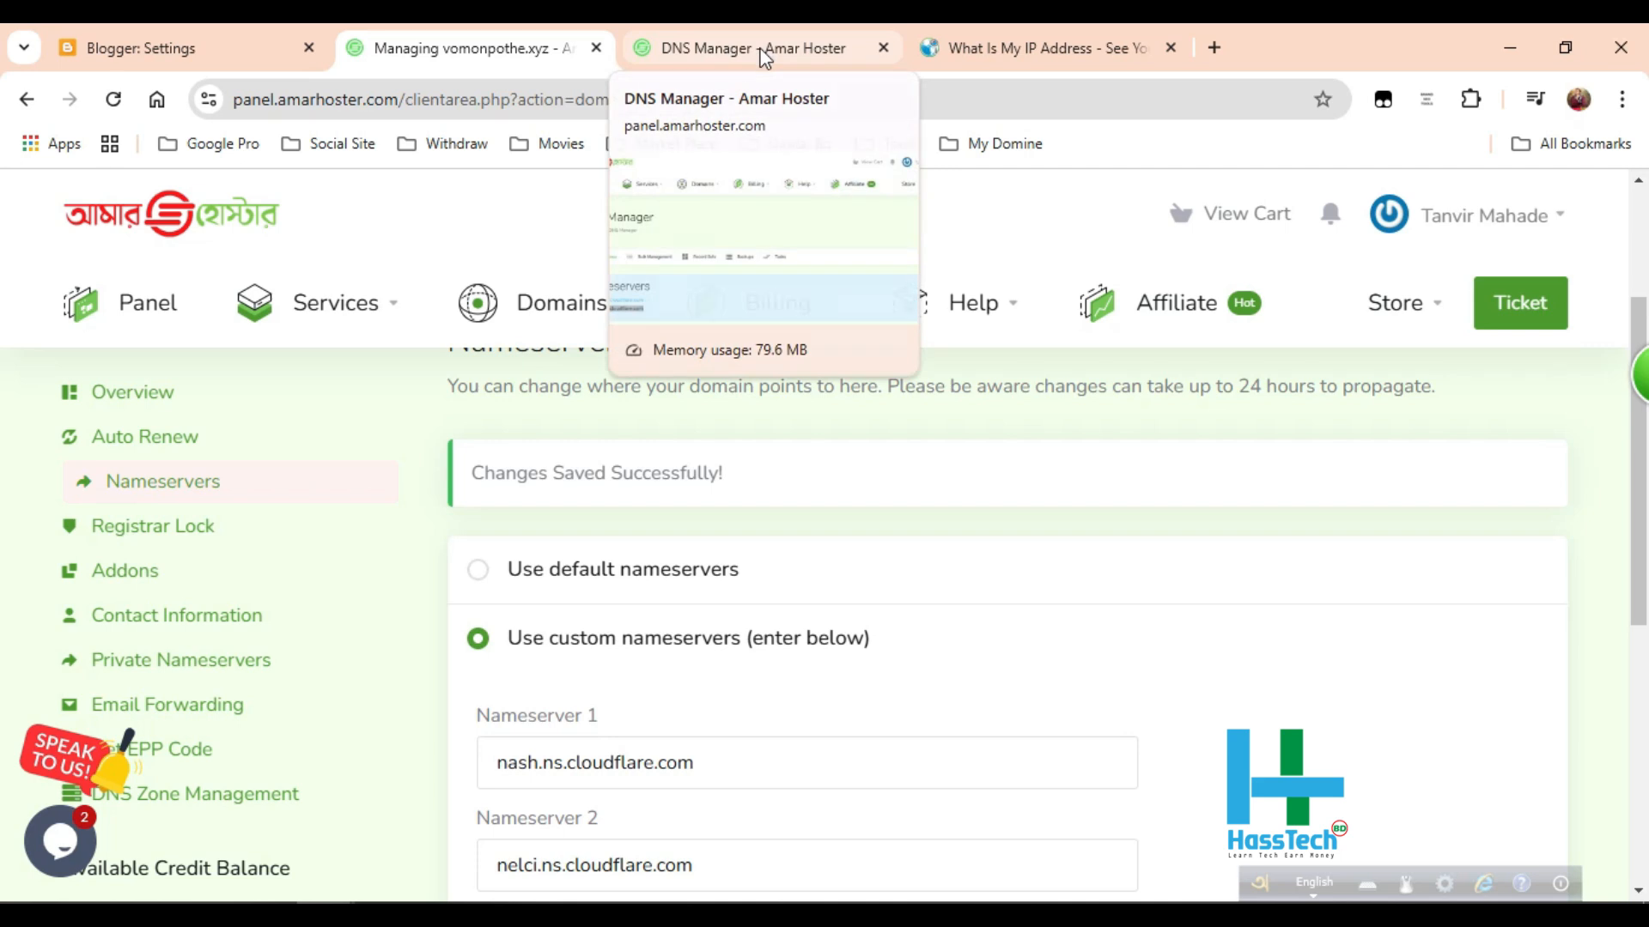
left_click(761, 51)
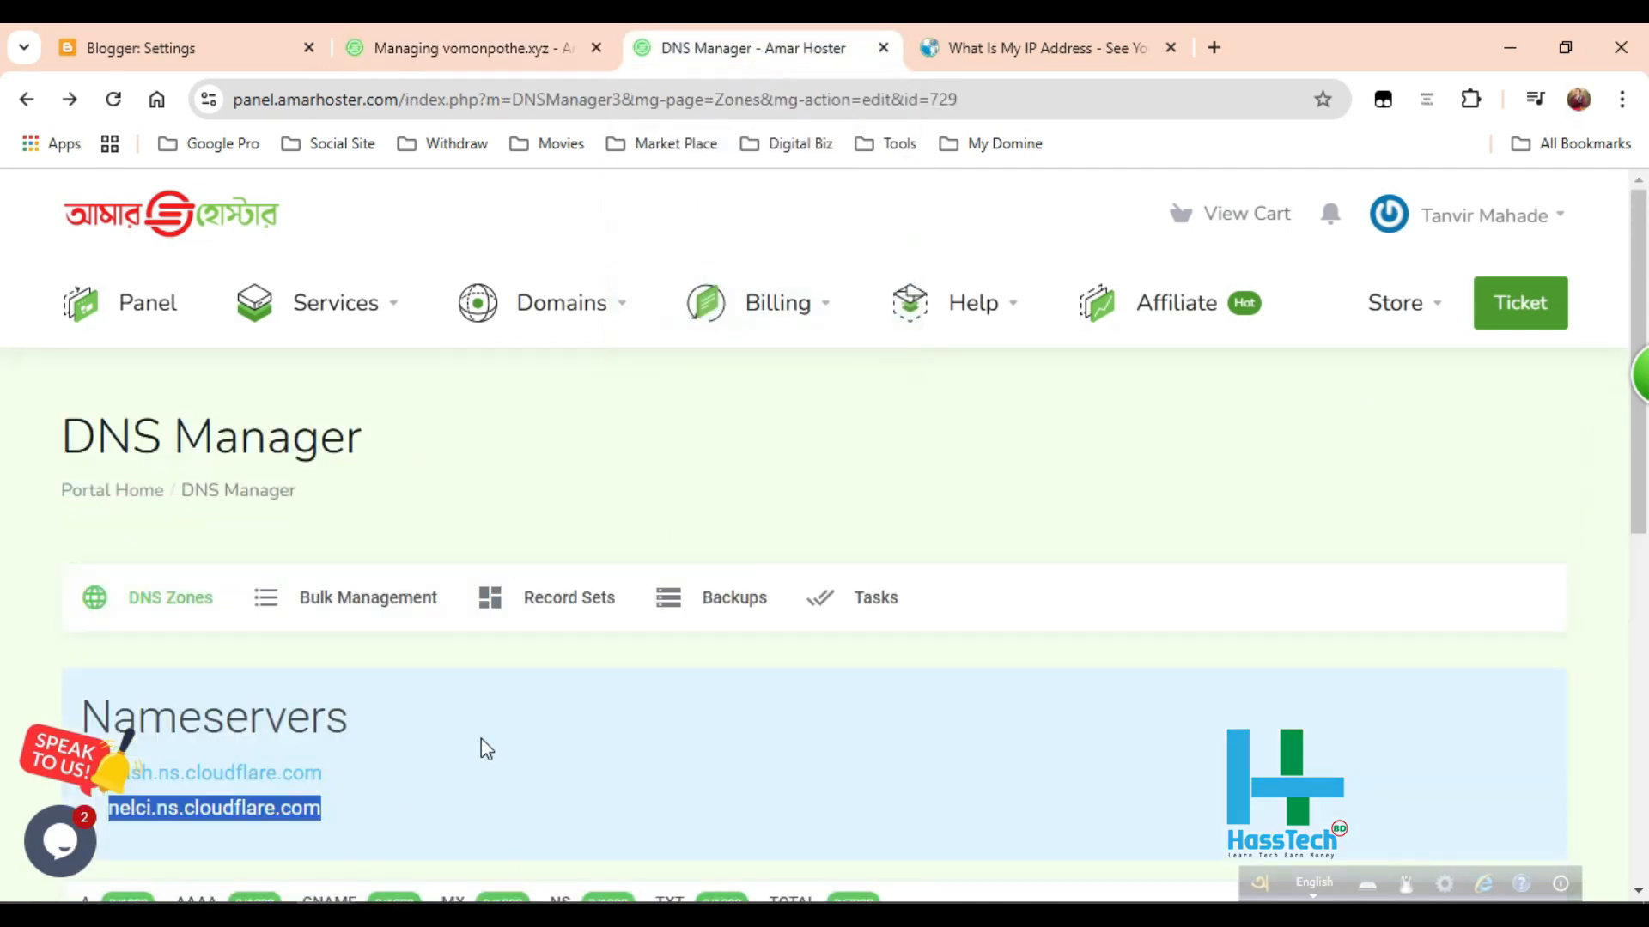
scroll(481, 740, "down", 4)
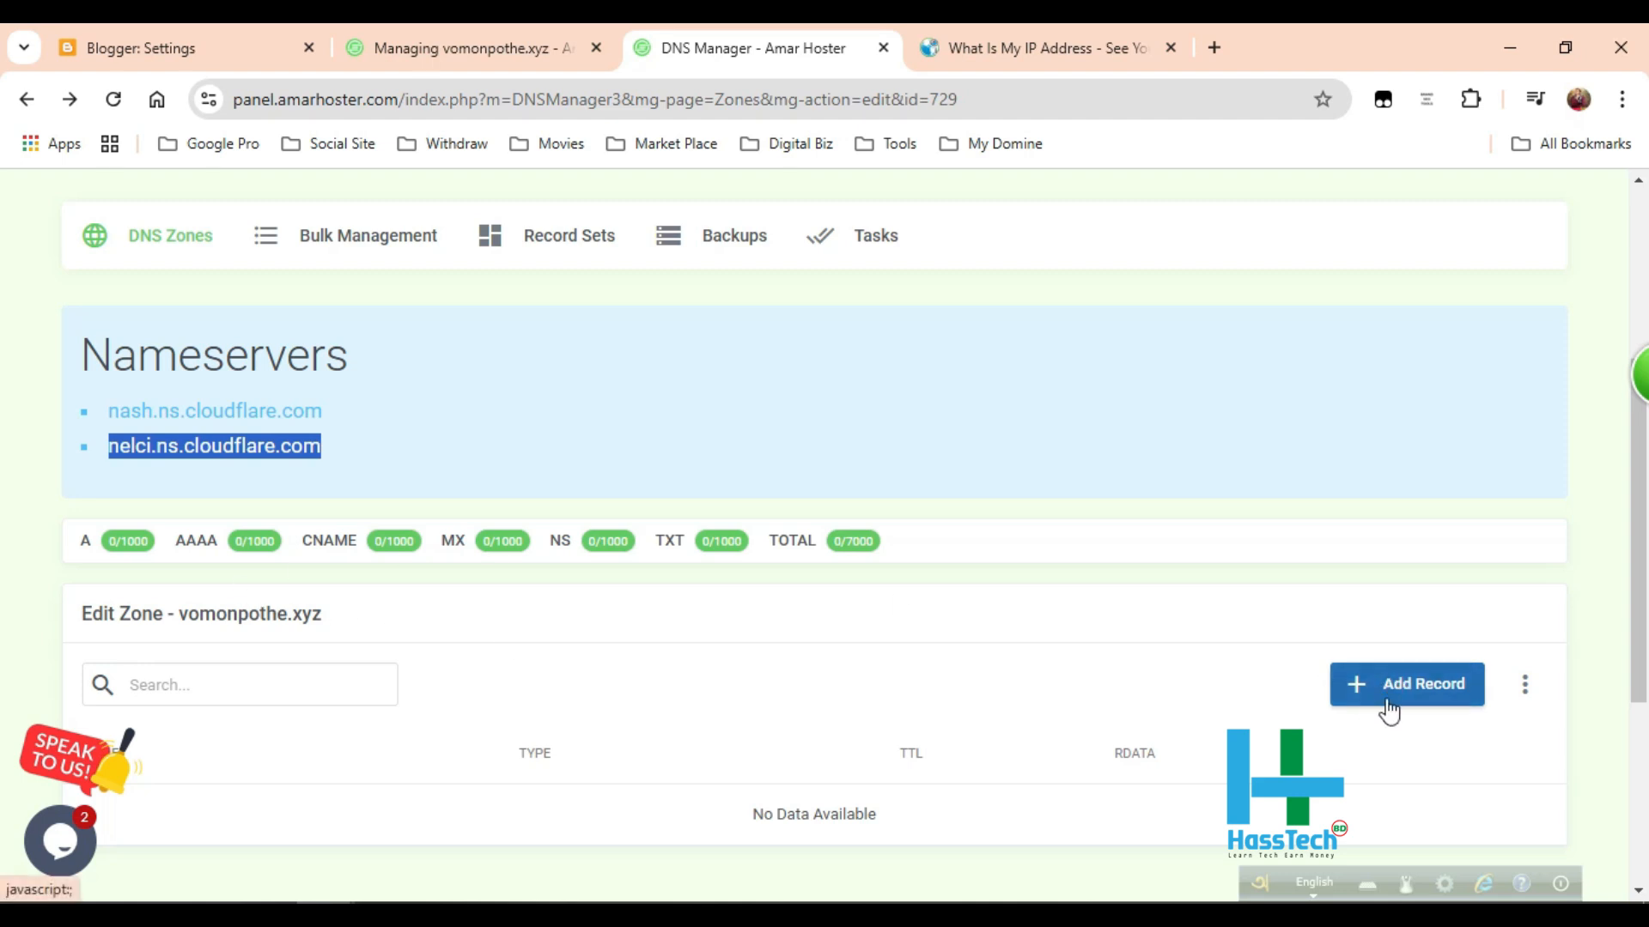
left_click(1336, 700)
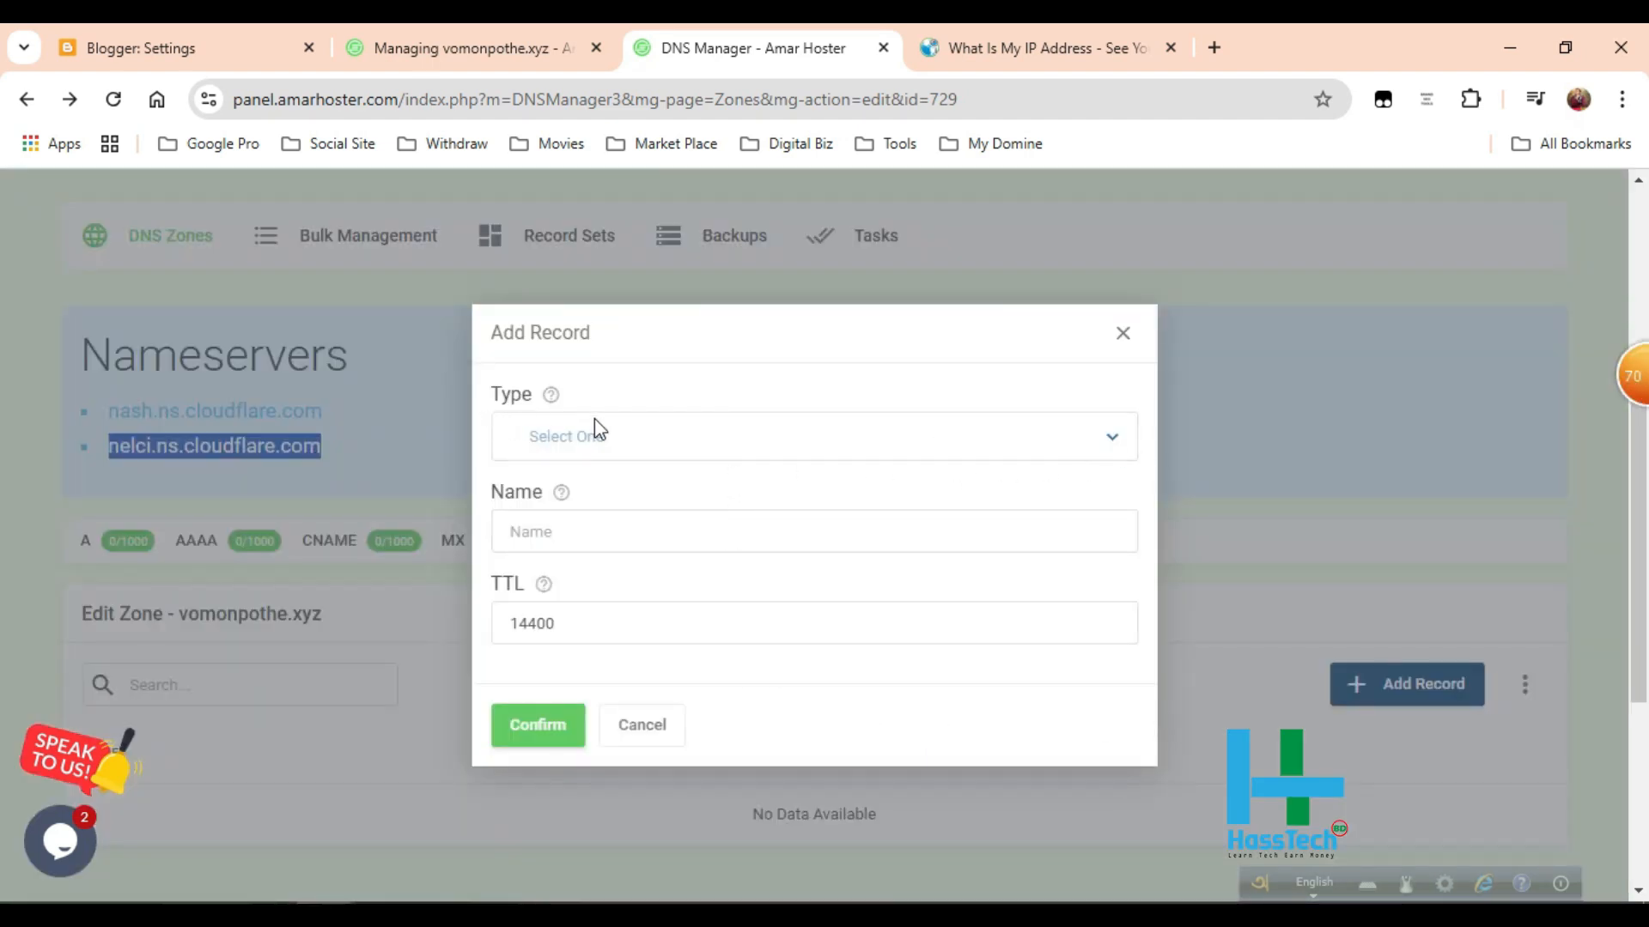
left_click(1114, 436)
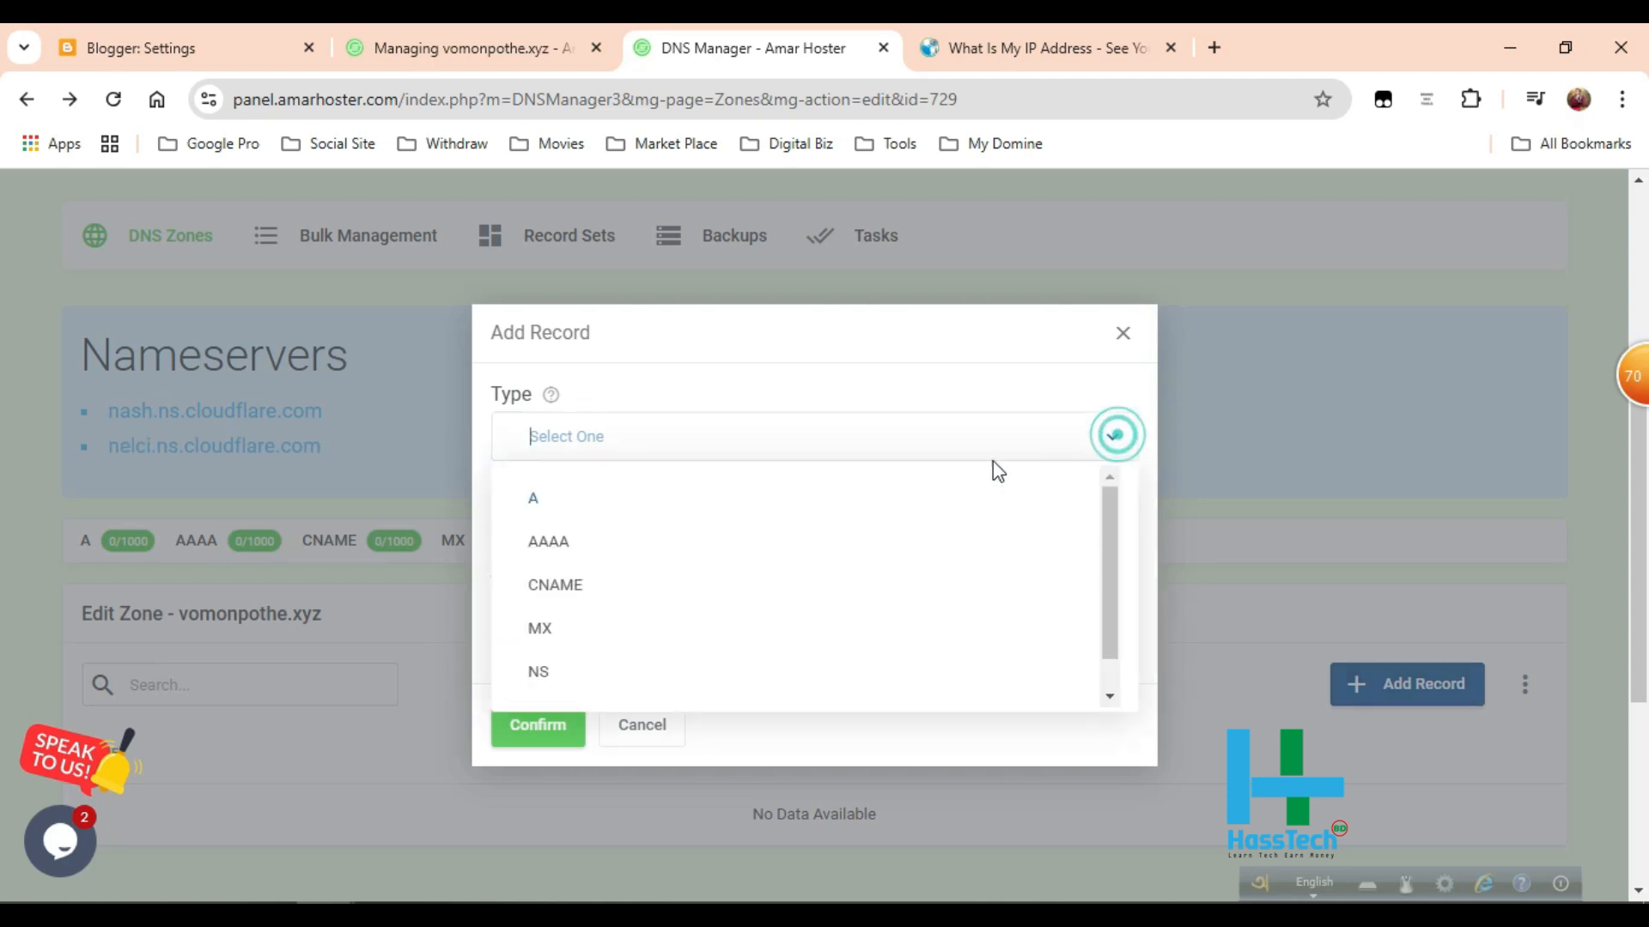
left_click(566, 585)
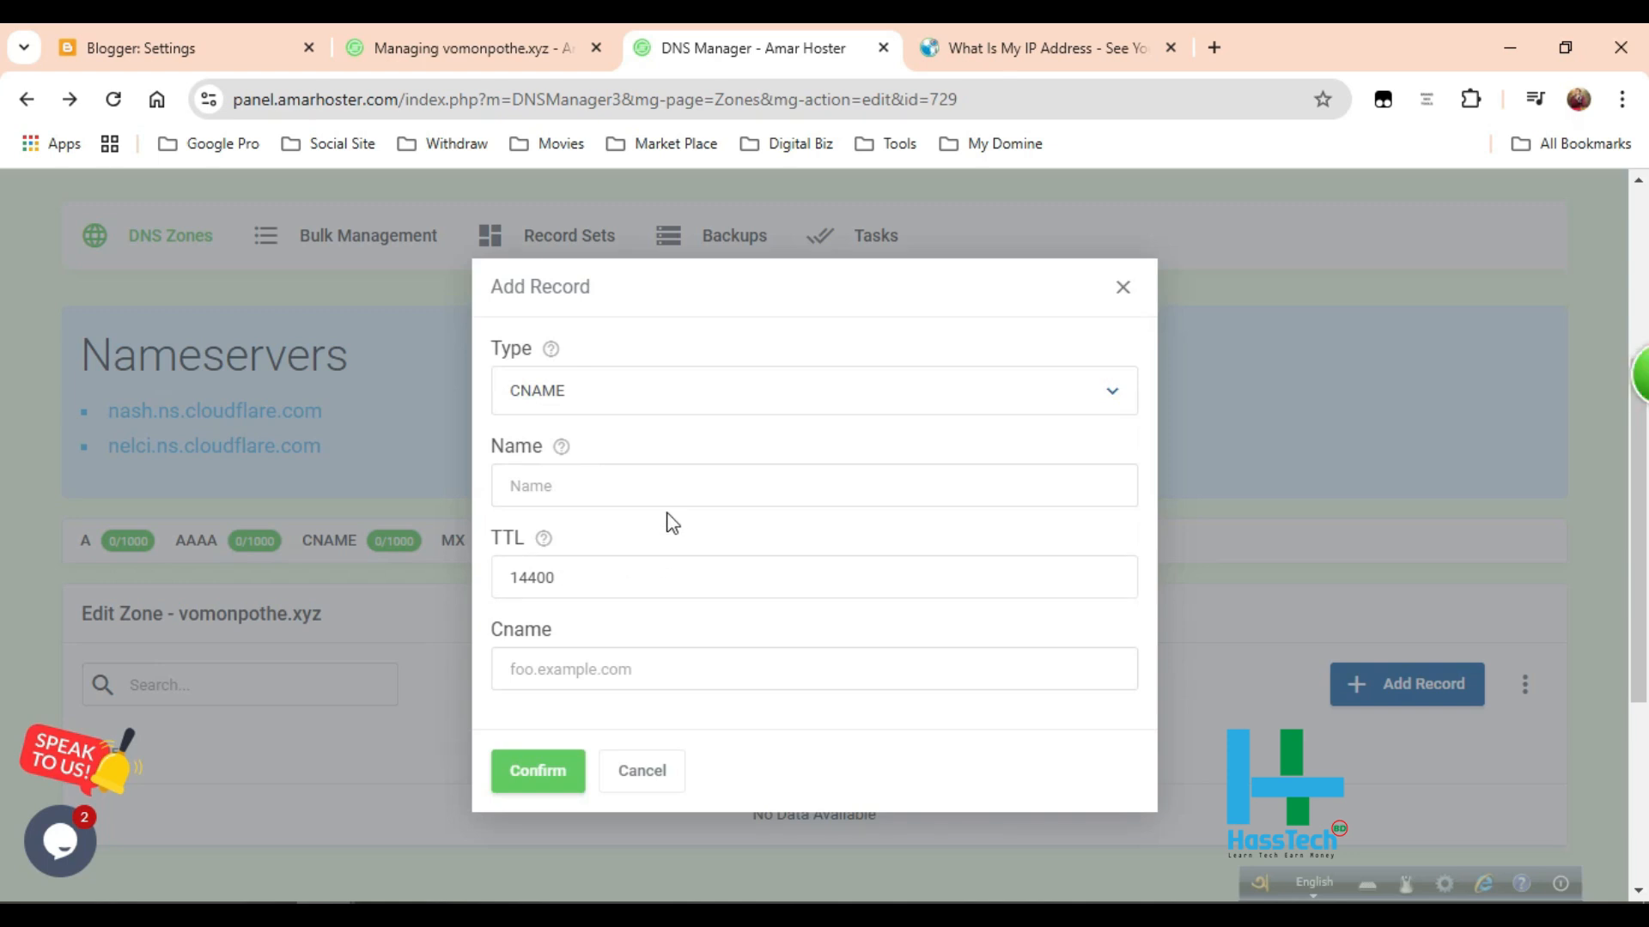
- Copy the first CNAME name, www, from Blogger's custom domain message and enter it as the new record's name
left_click(586, 485)
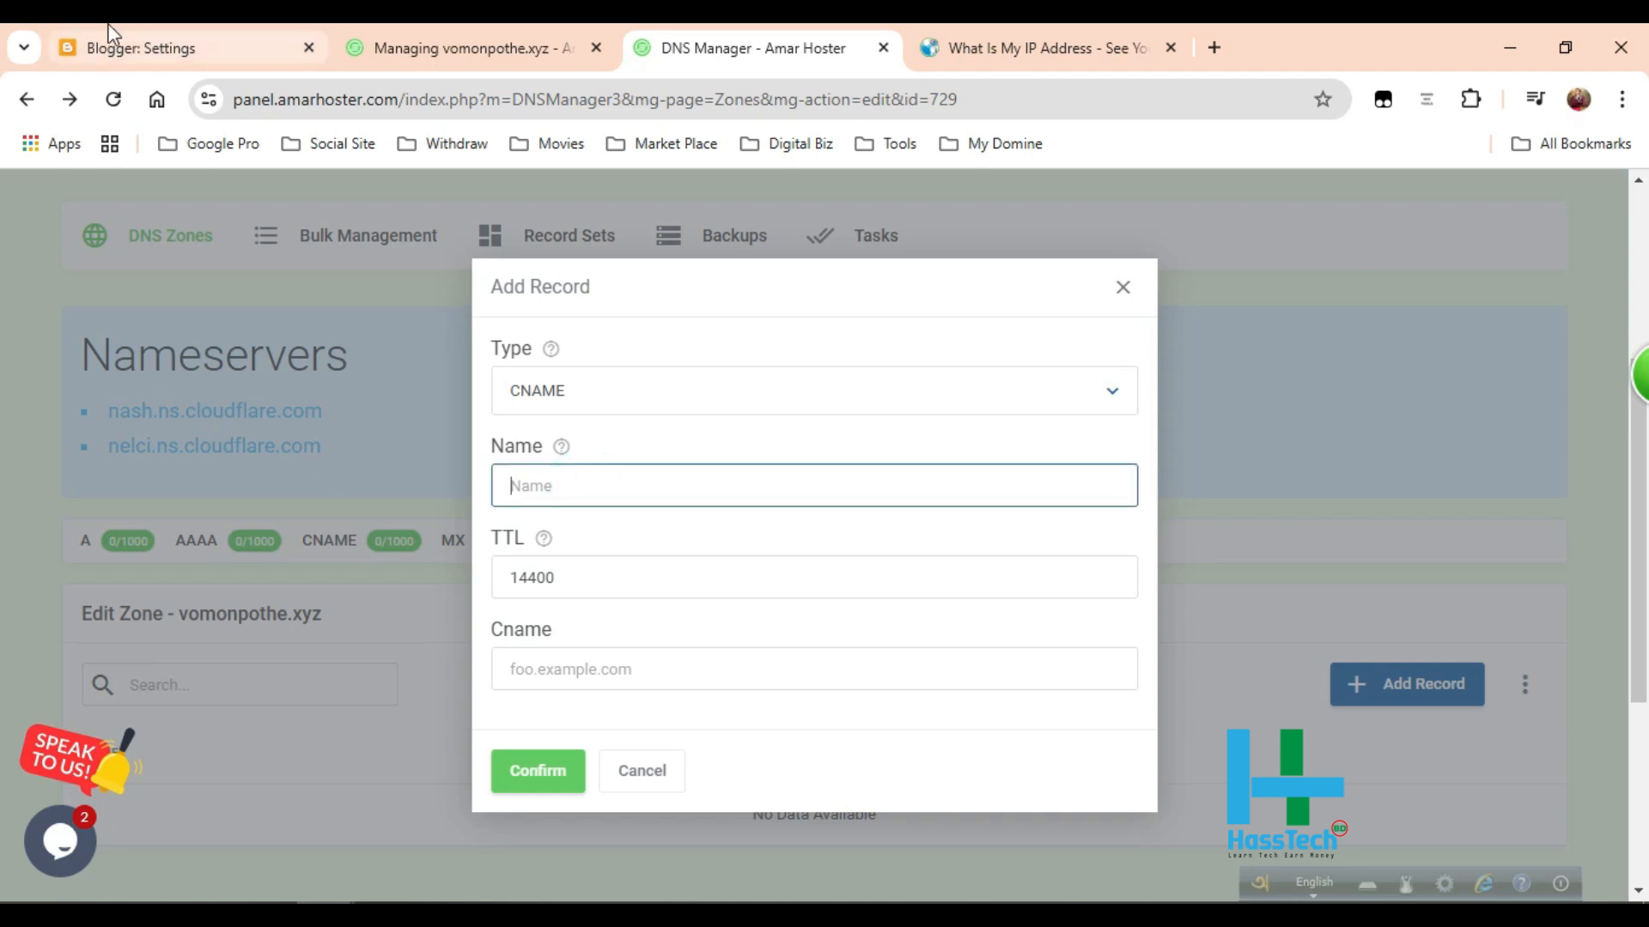
left_click(146, 43)
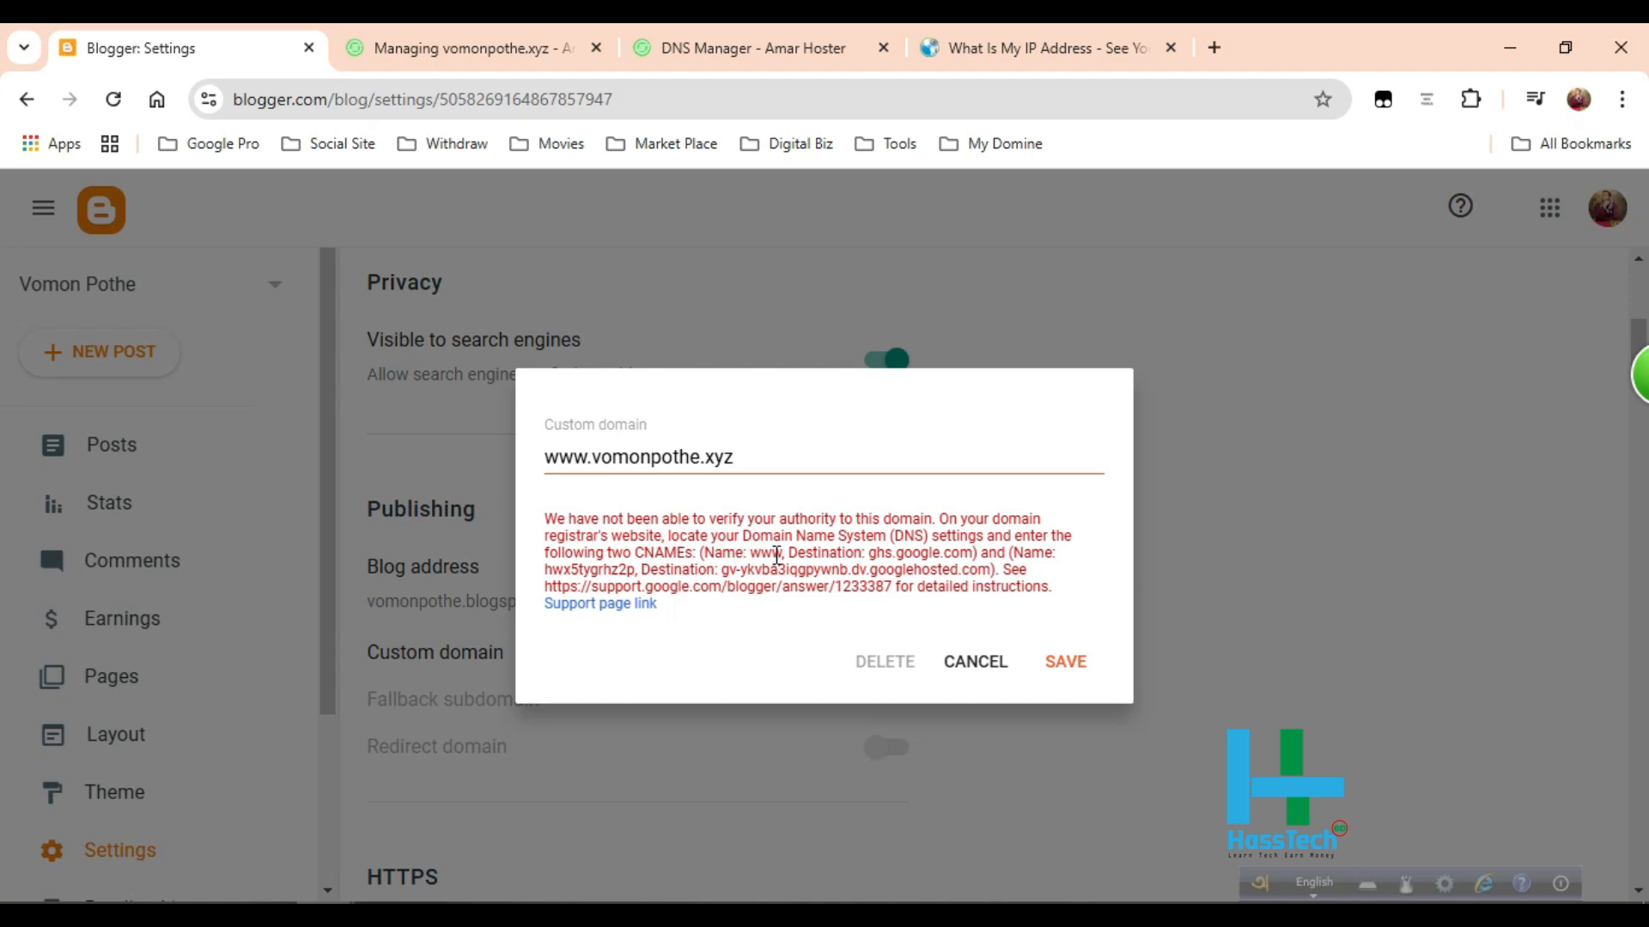
left_click_drag(752, 554, 784, 560)
right_click(775, 558)
left_click(840, 578)
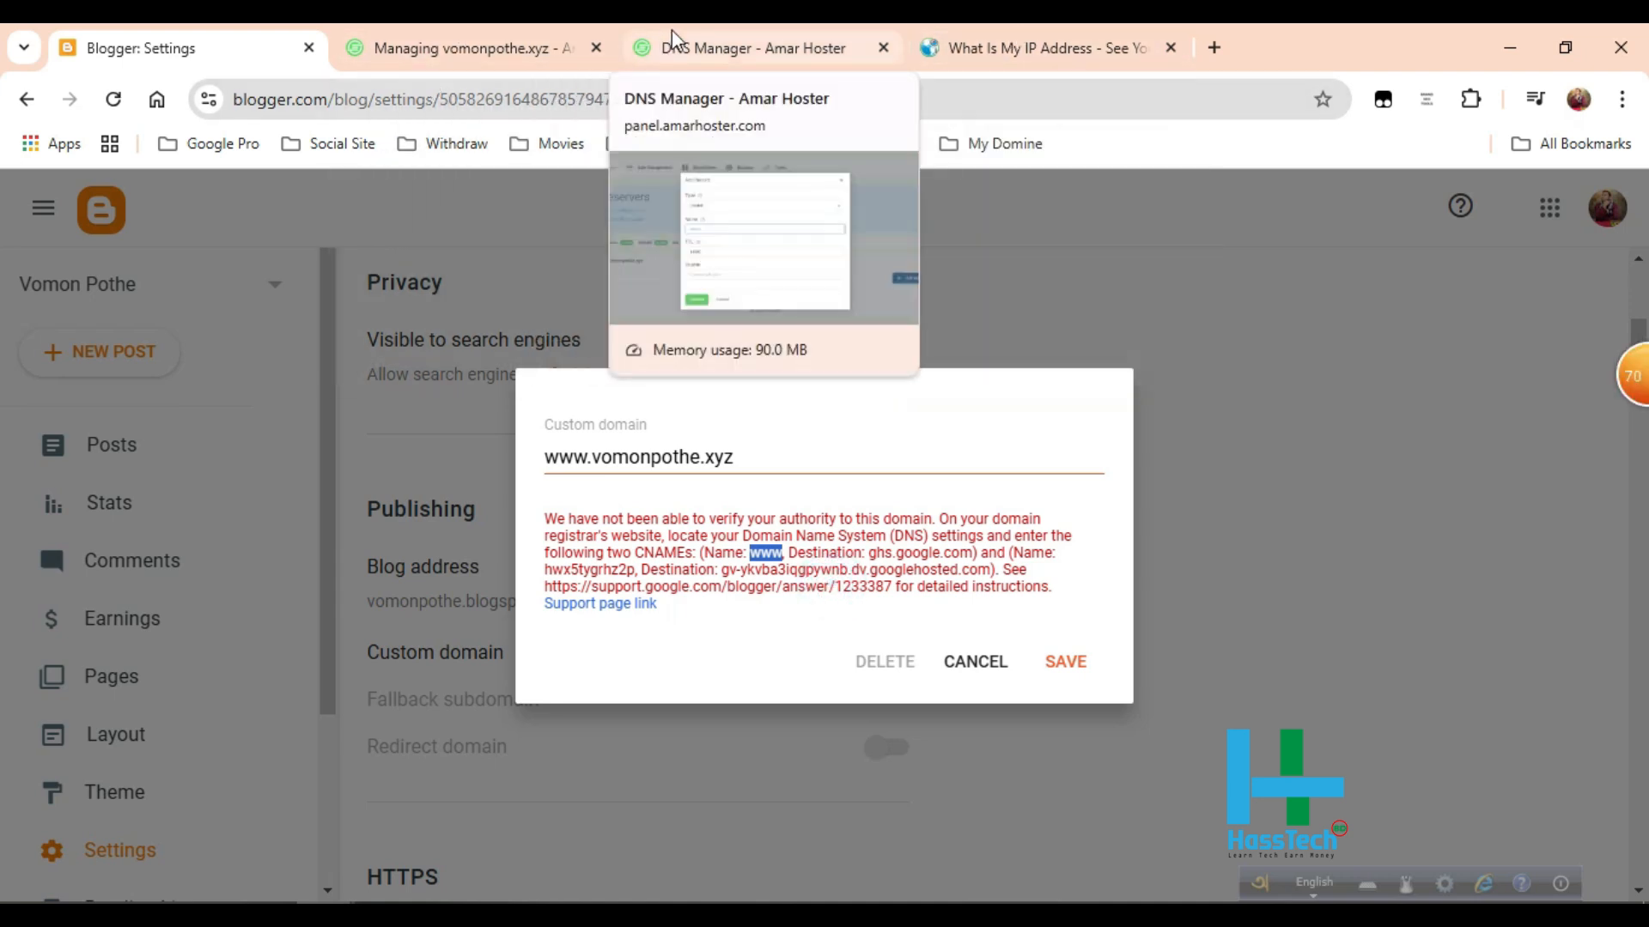
left_click(732, 43)
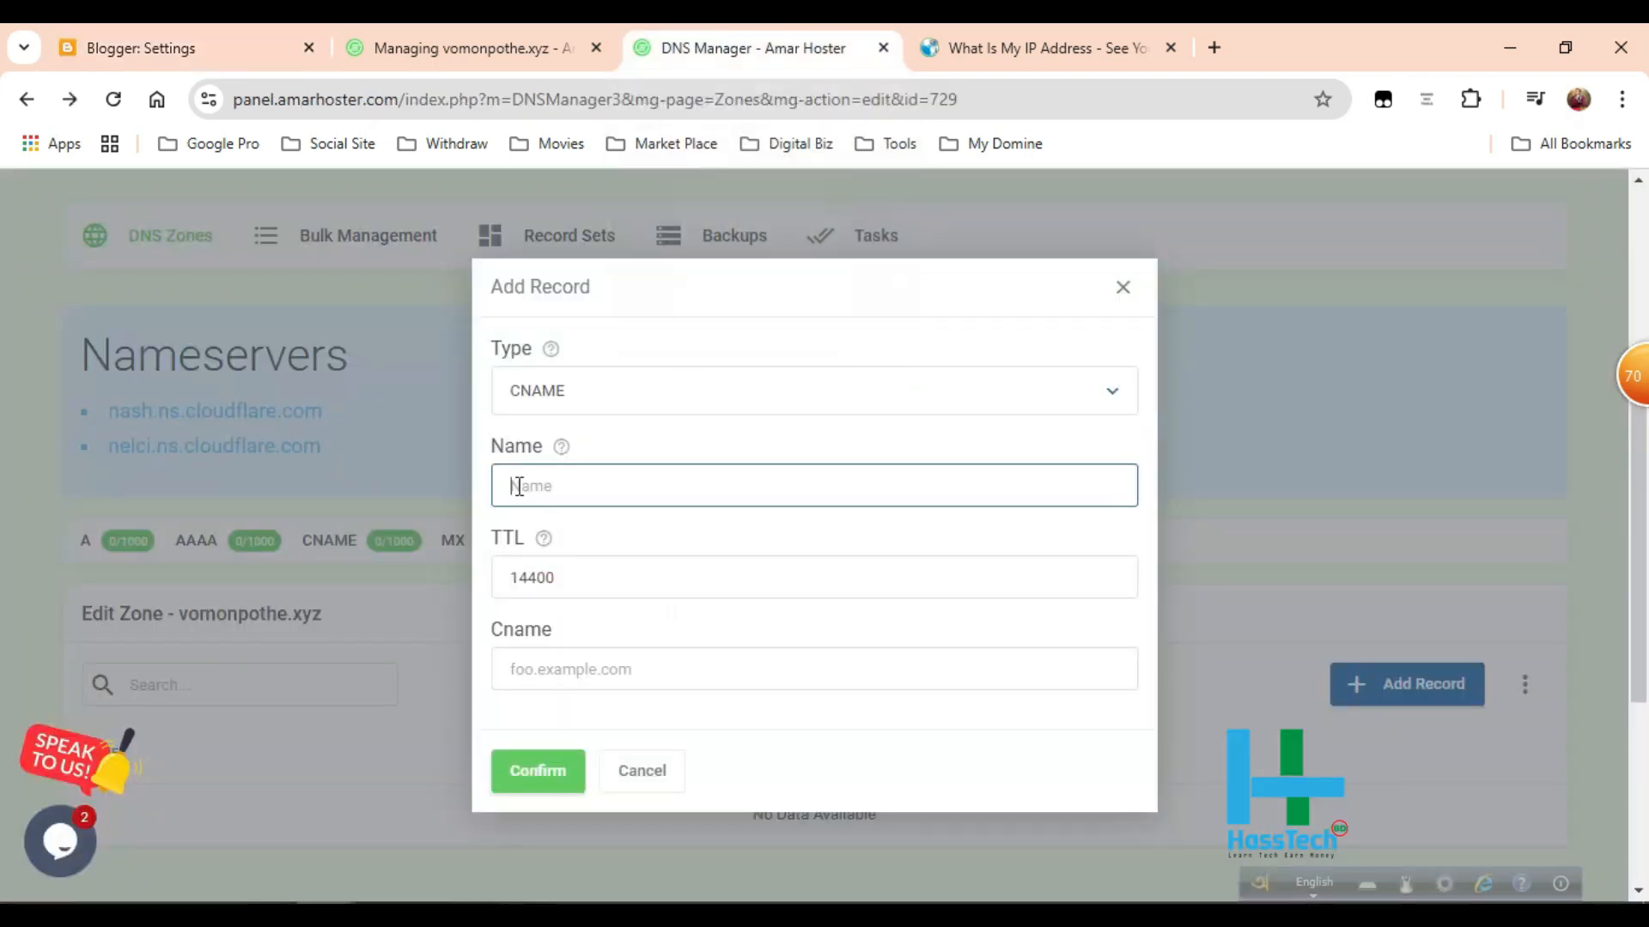
right_click(519, 486)
left_click(608, 266)
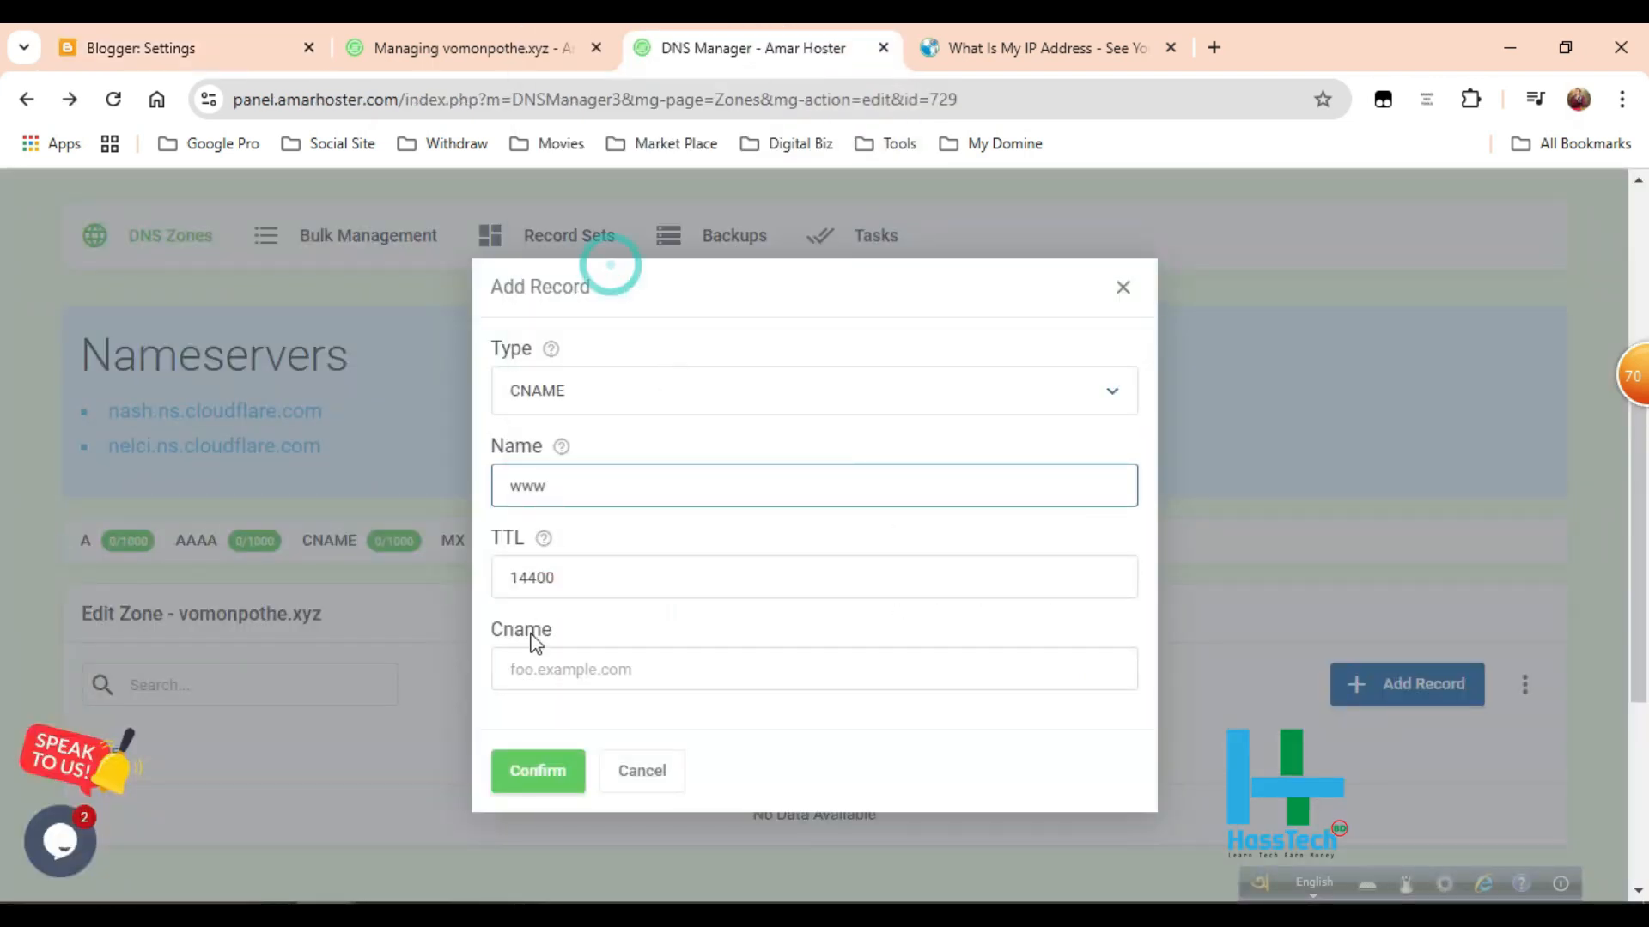
- Copy the destination ghs.google.com from Blogger into the www record's Cname value and add the record to the zone
left_click(570, 669)
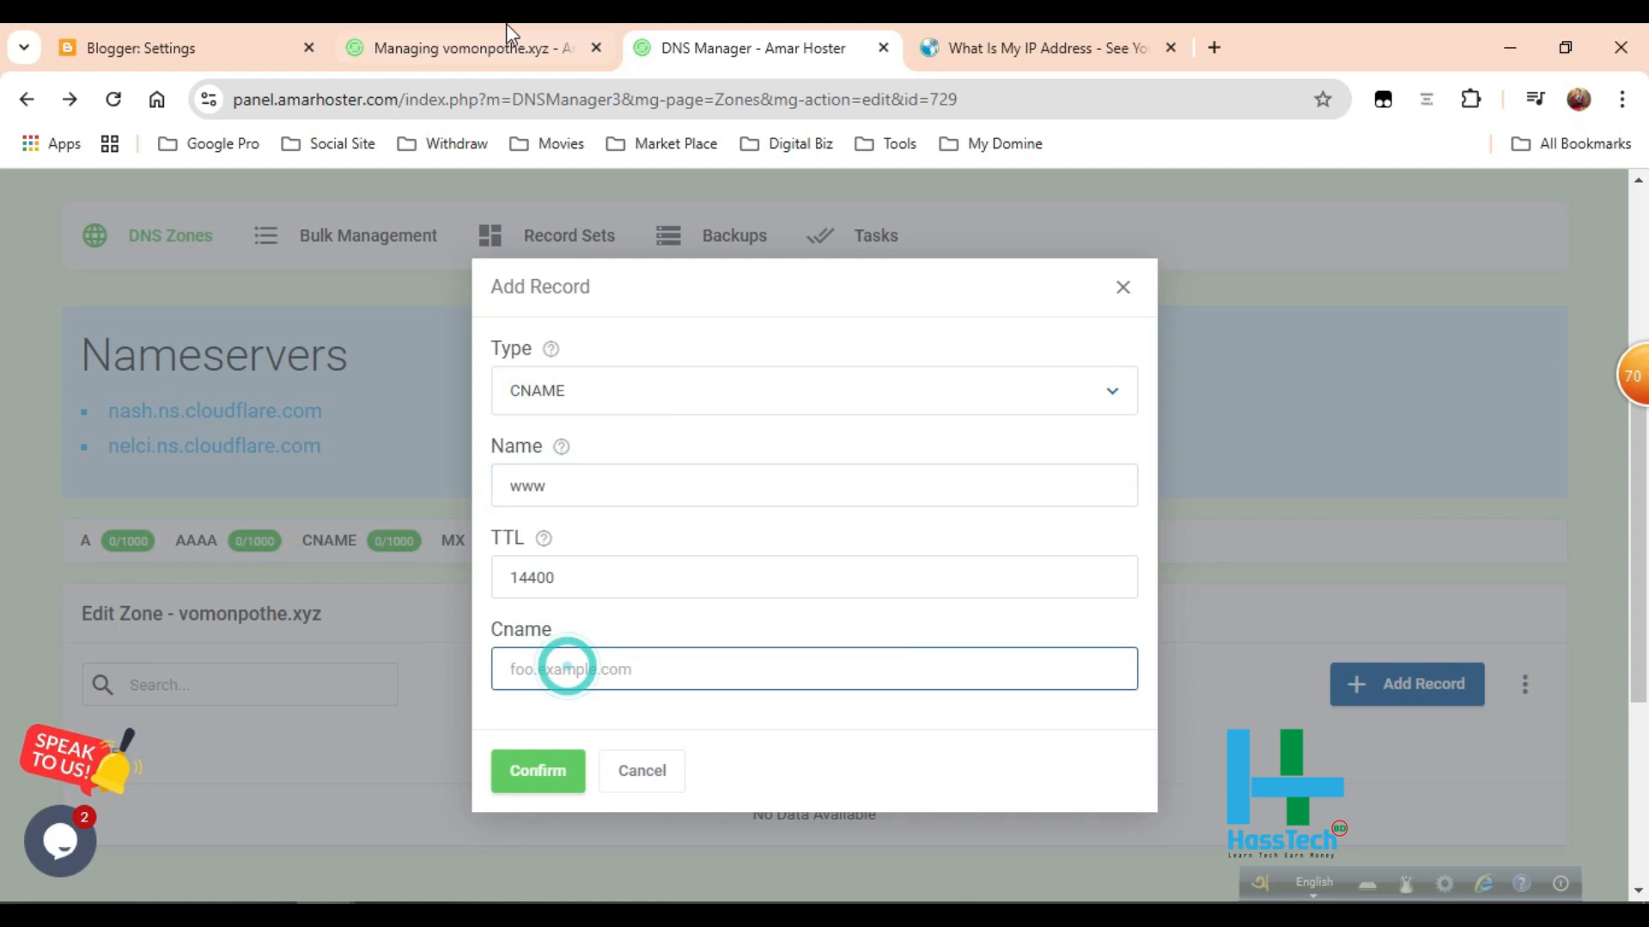
left_click(170, 30)
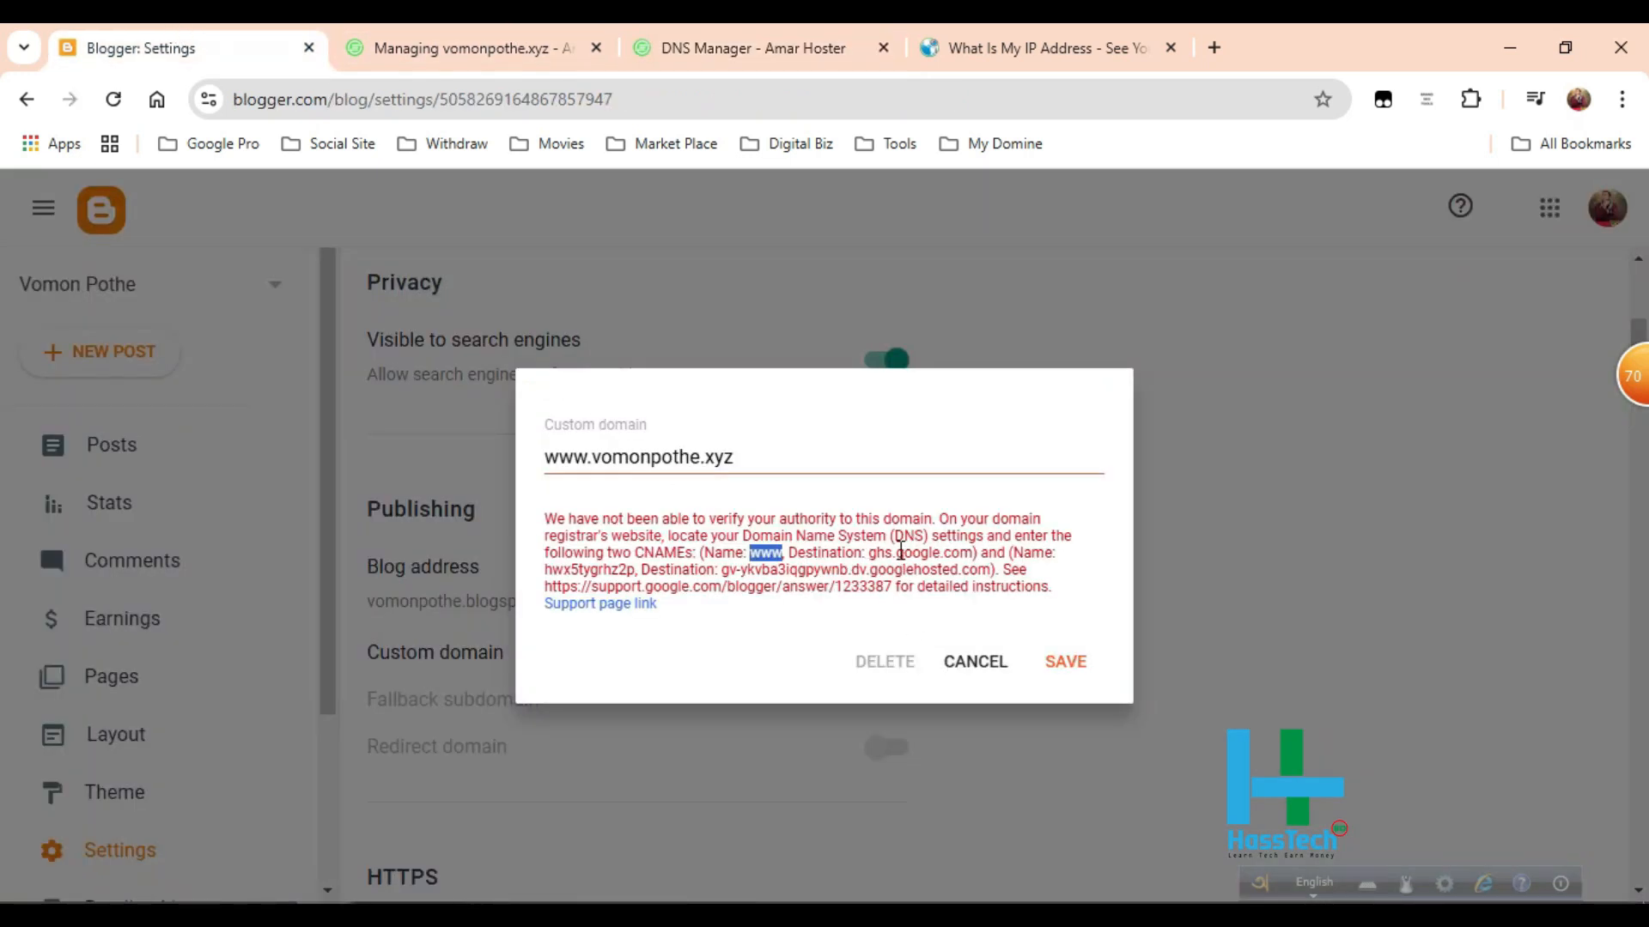
left_click_drag(871, 552, 968, 554)
right_click(962, 552)
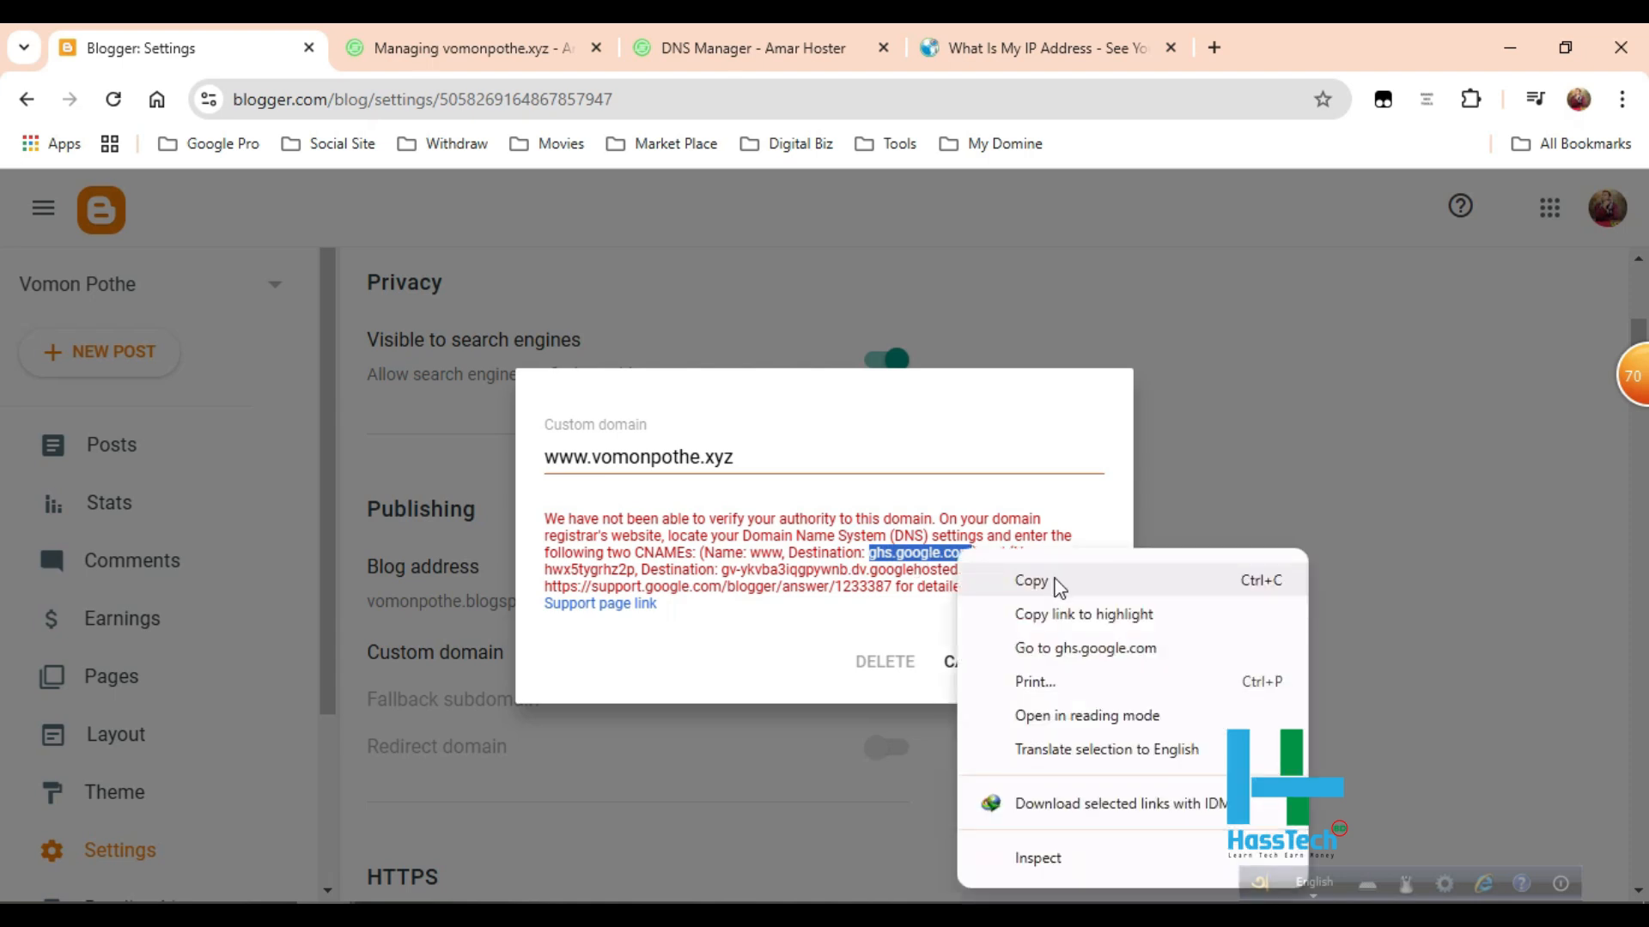
left_click(1033, 581)
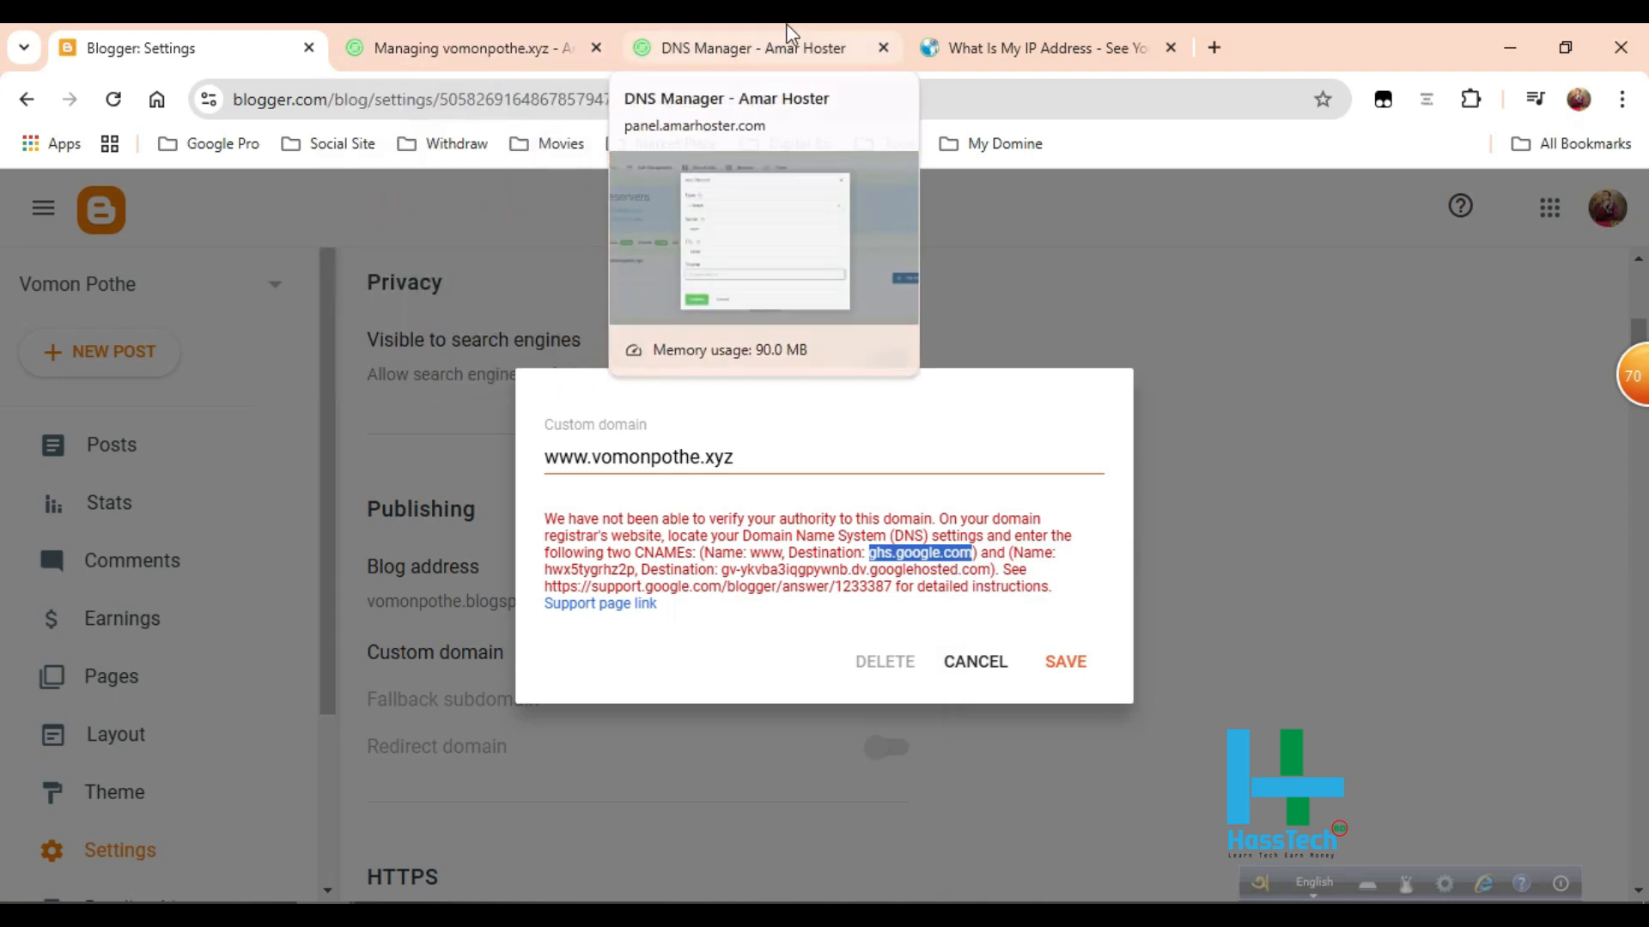
left_click(790, 35)
right_click(560, 672)
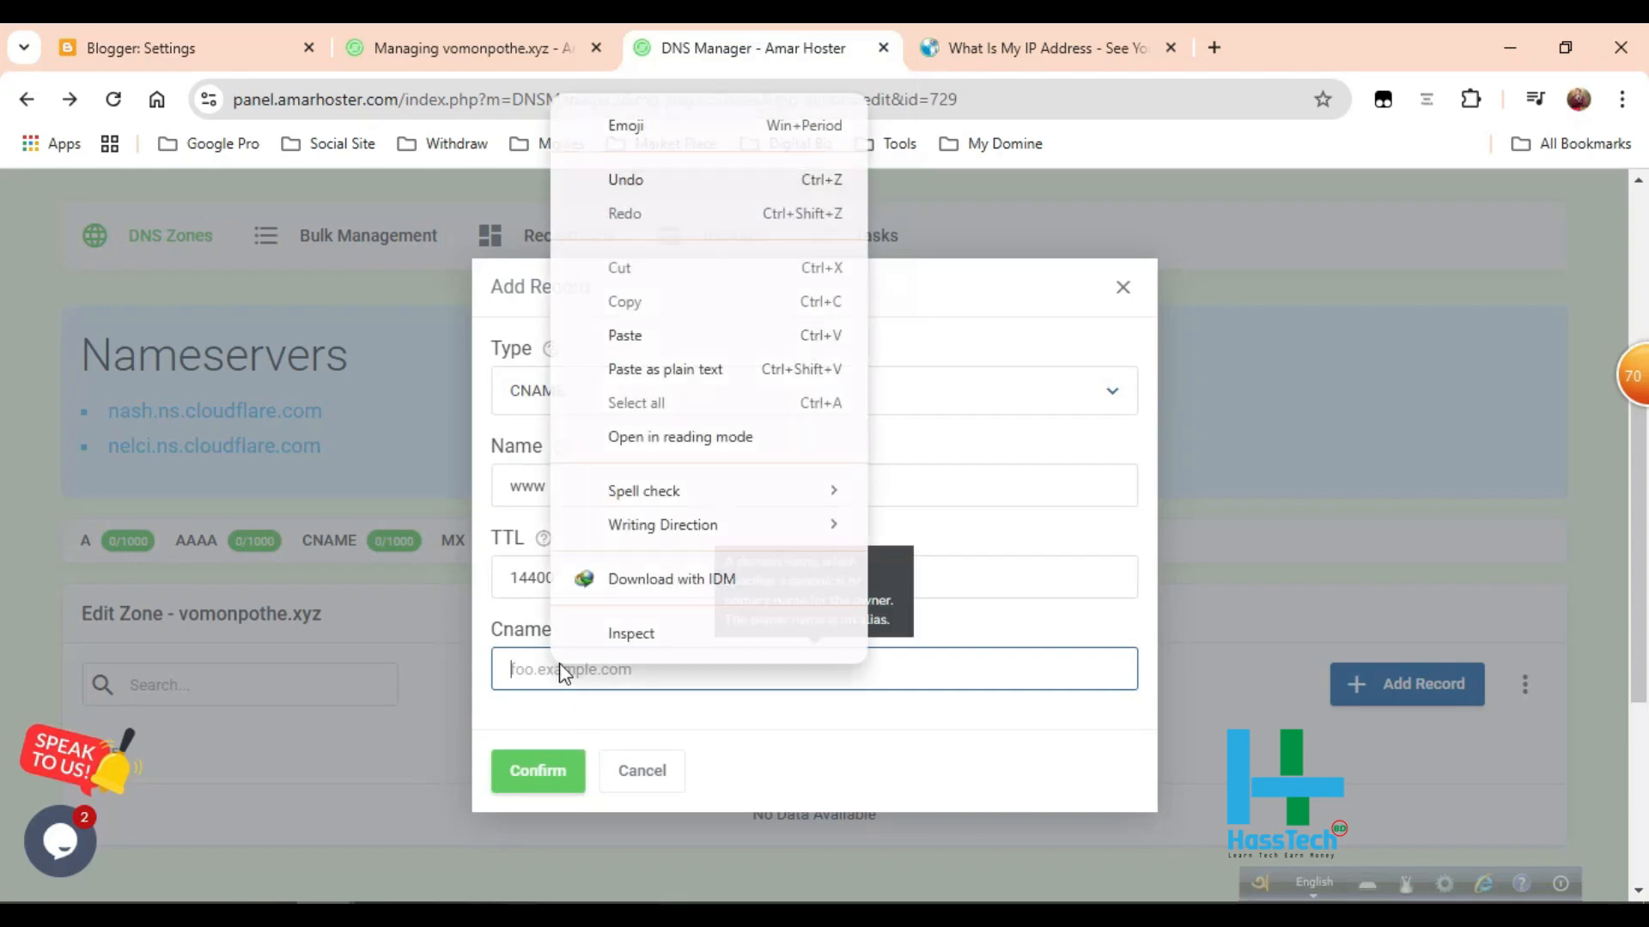
left_click(644, 335)
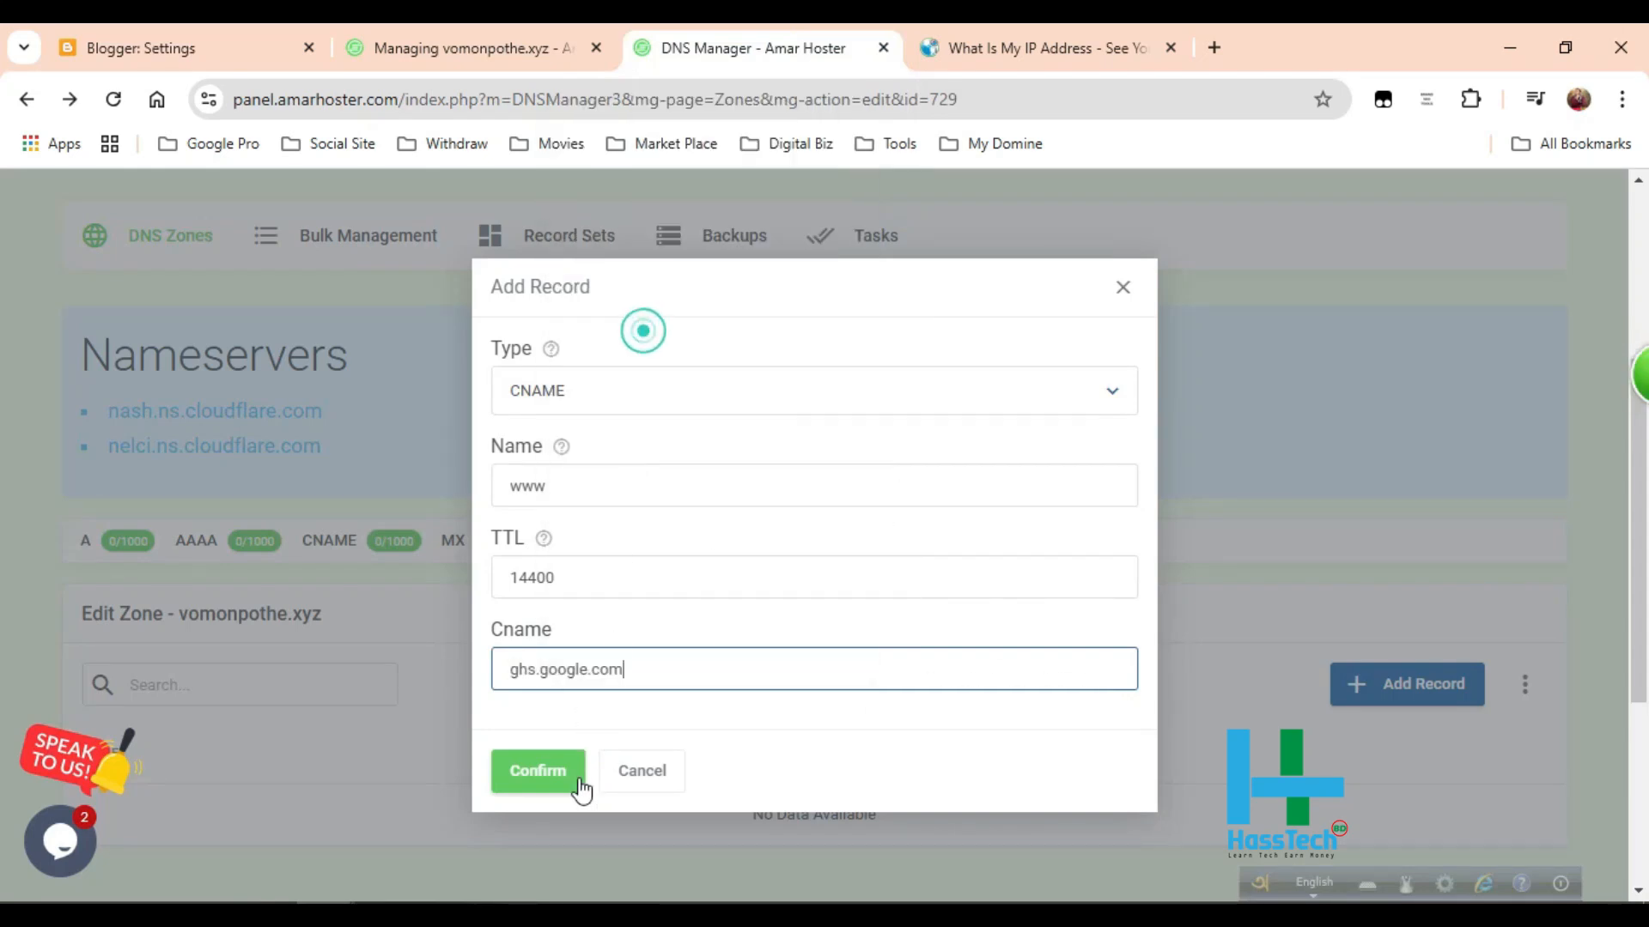
left_click(518, 788)
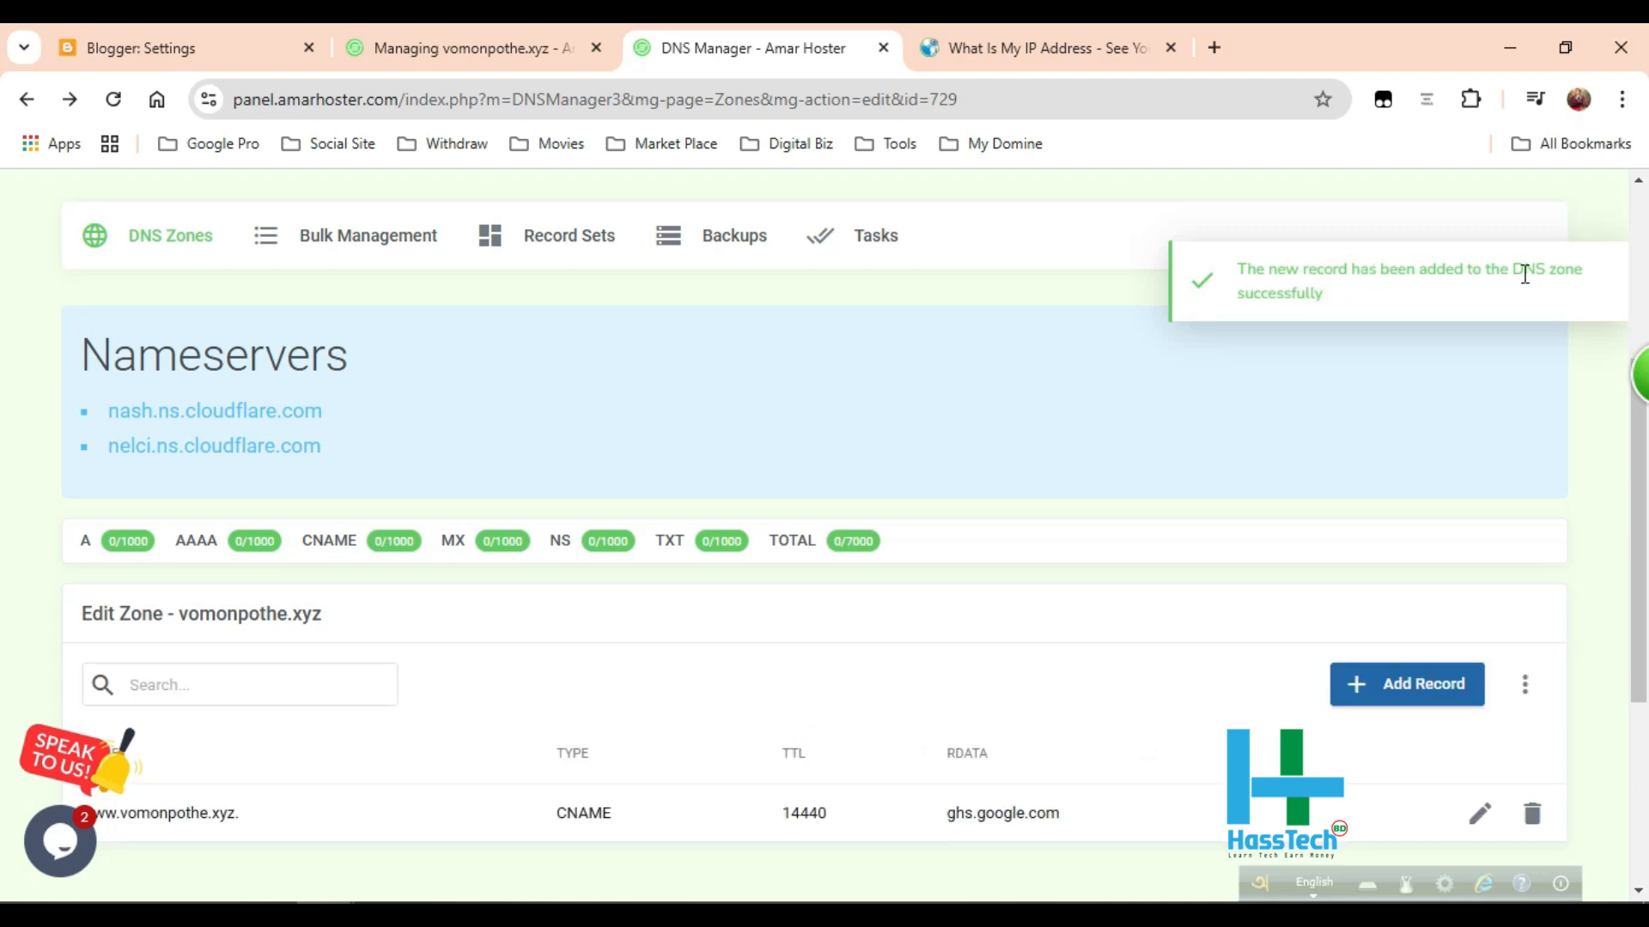
- Start a second record of type CNAME in the vomonpothe.xyz zone
scroll(635, 795, "down", 3)
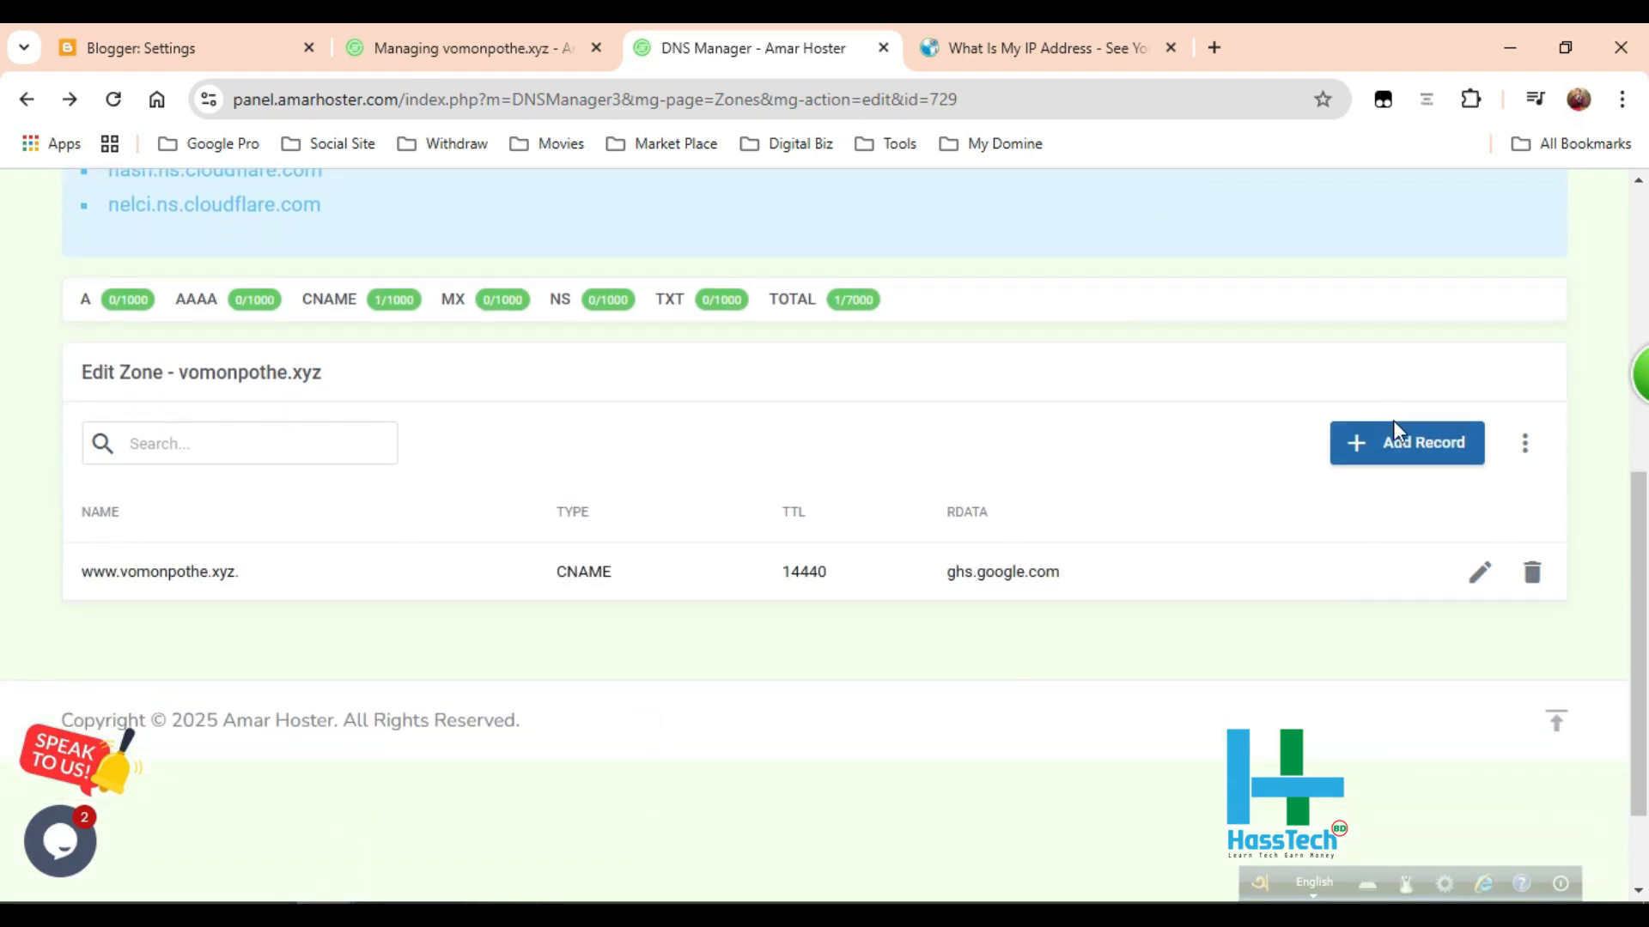
left_click(1424, 447)
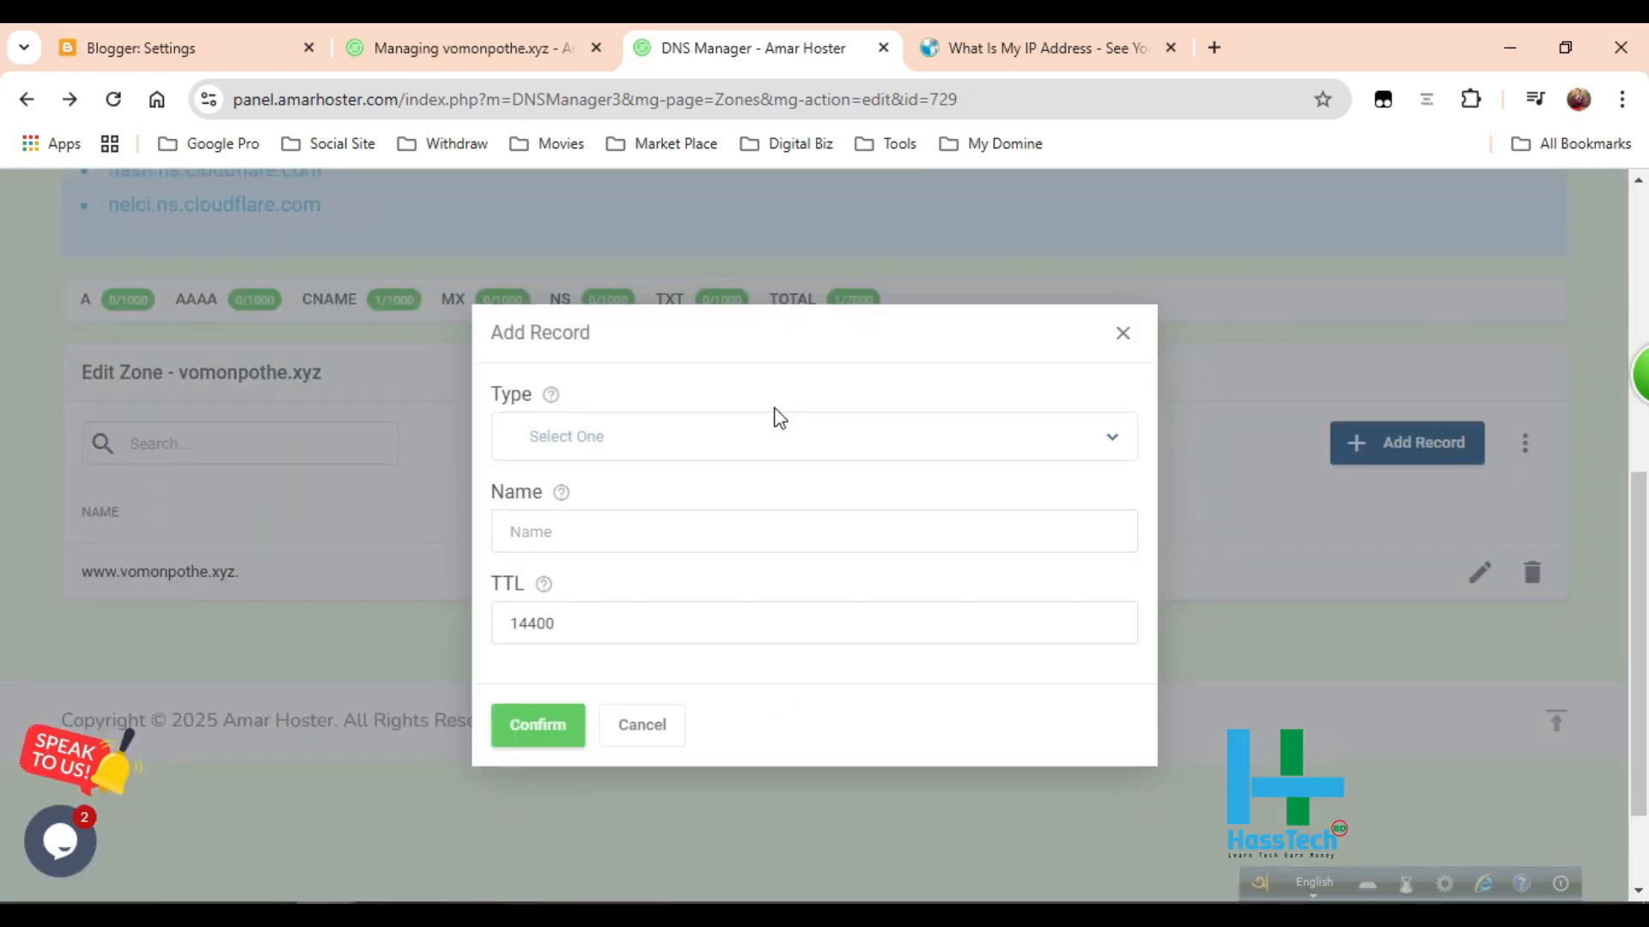
left_click(776, 422)
left_click(560, 548)
left_click(508, 486)
- Copy the second CNAME's verification name from Blogger's custom domain message and enter it as the new record's name
left_click(142, 48)
left_click_drag(545, 569, 633, 568)
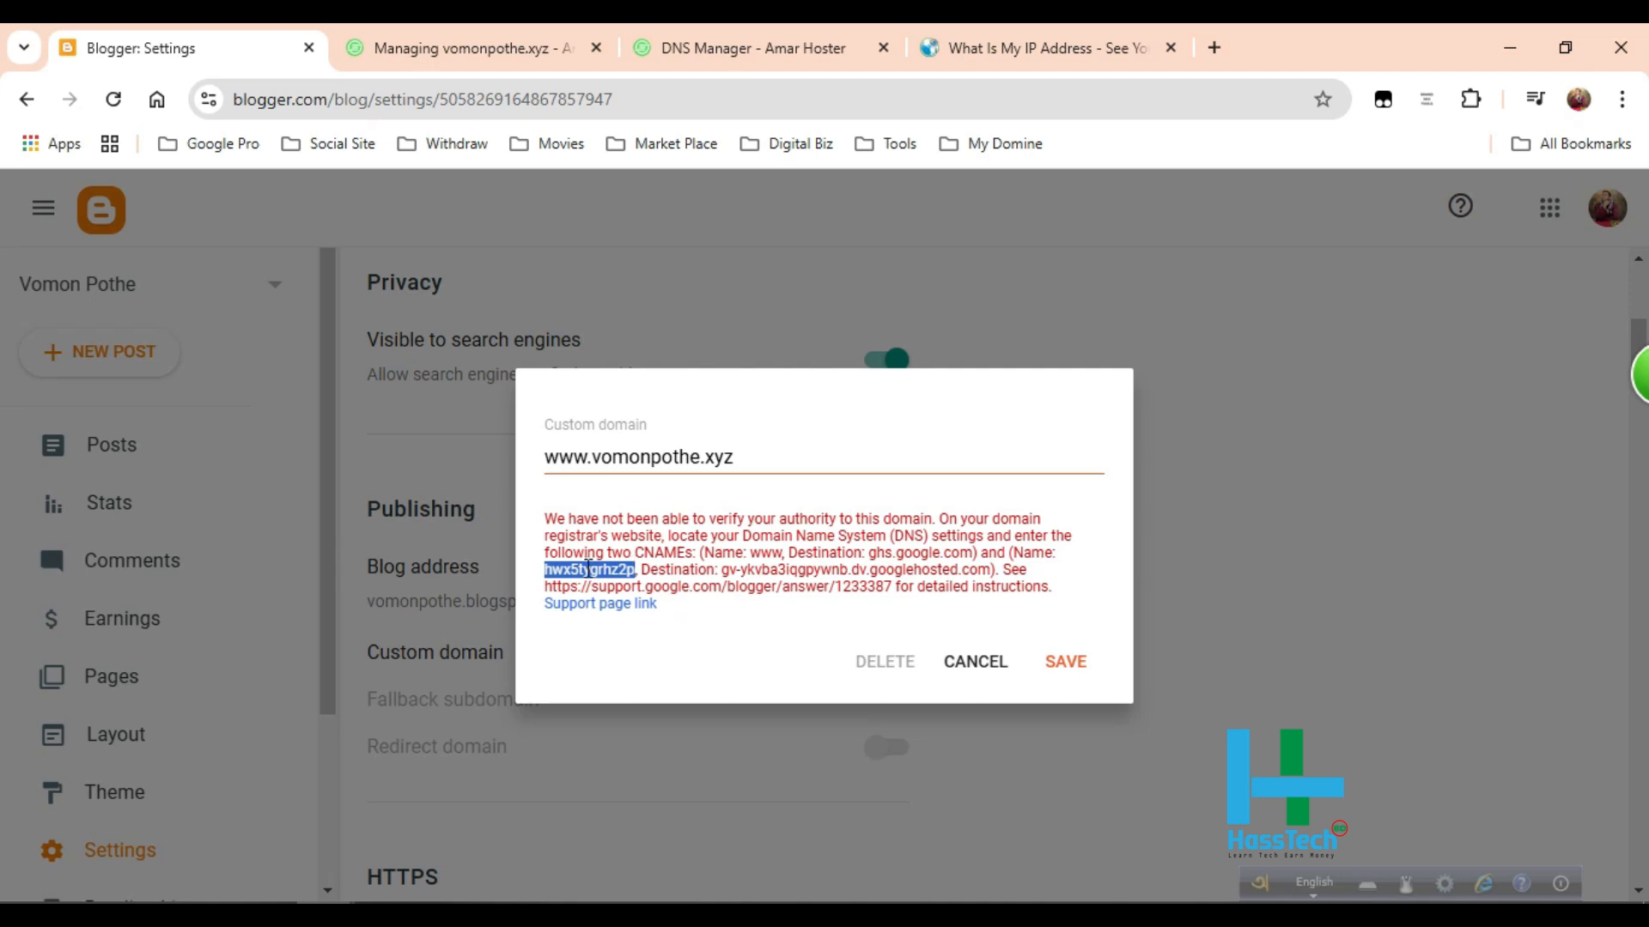
right_click(572, 569)
left_click(648, 255)
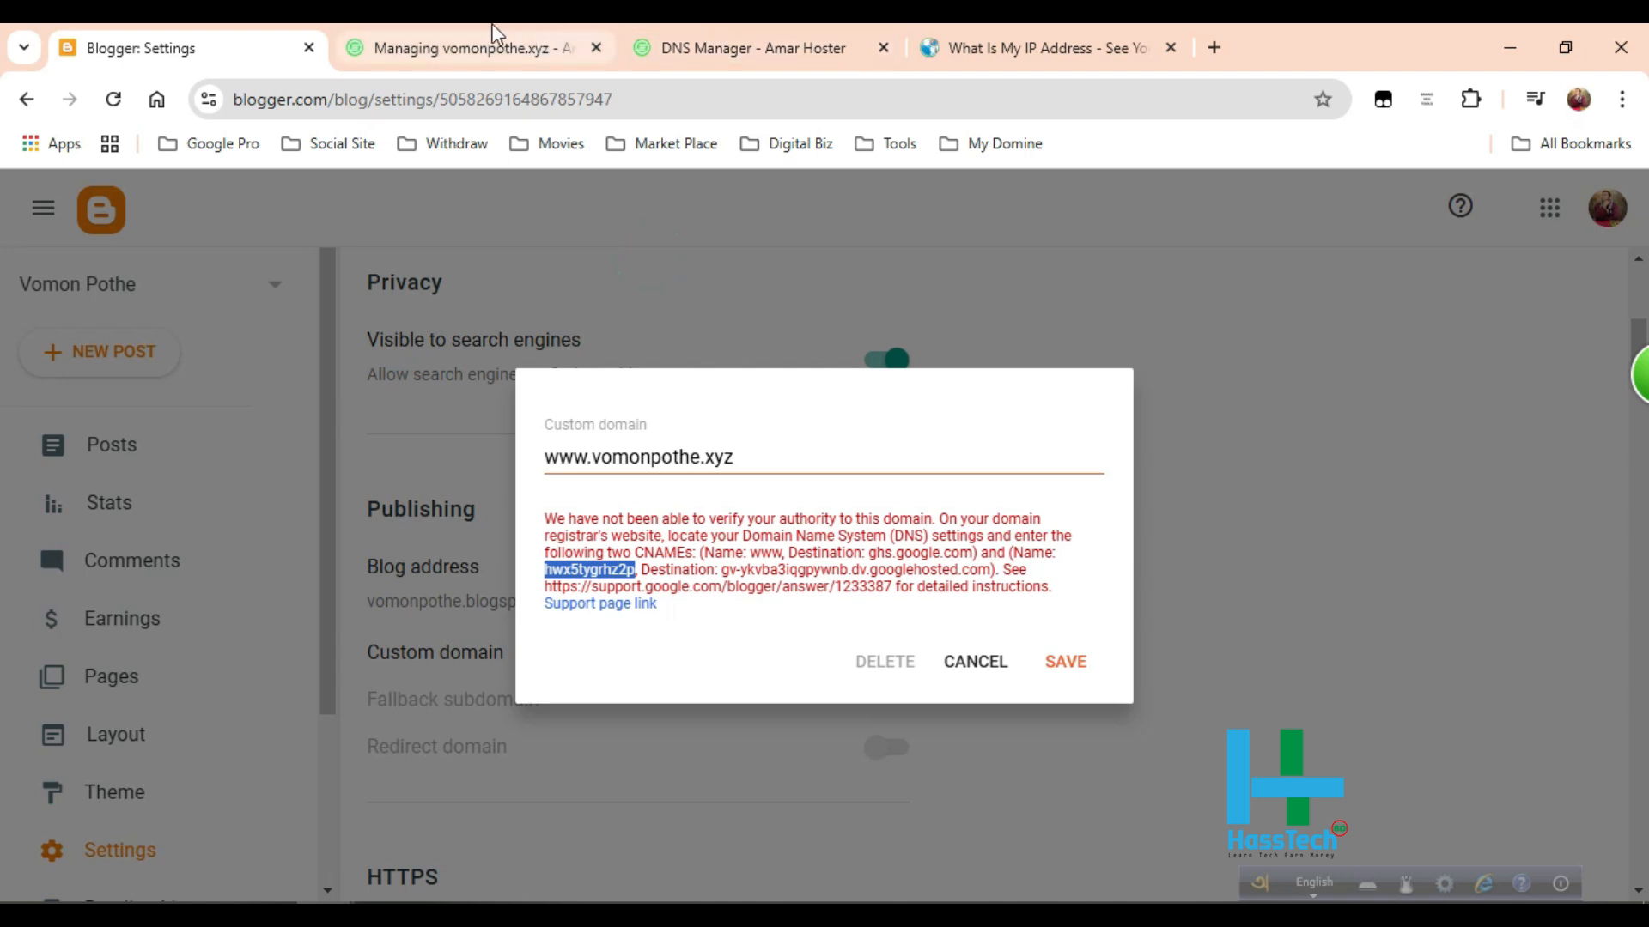
left_click(738, 47)
right_click(606, 485)
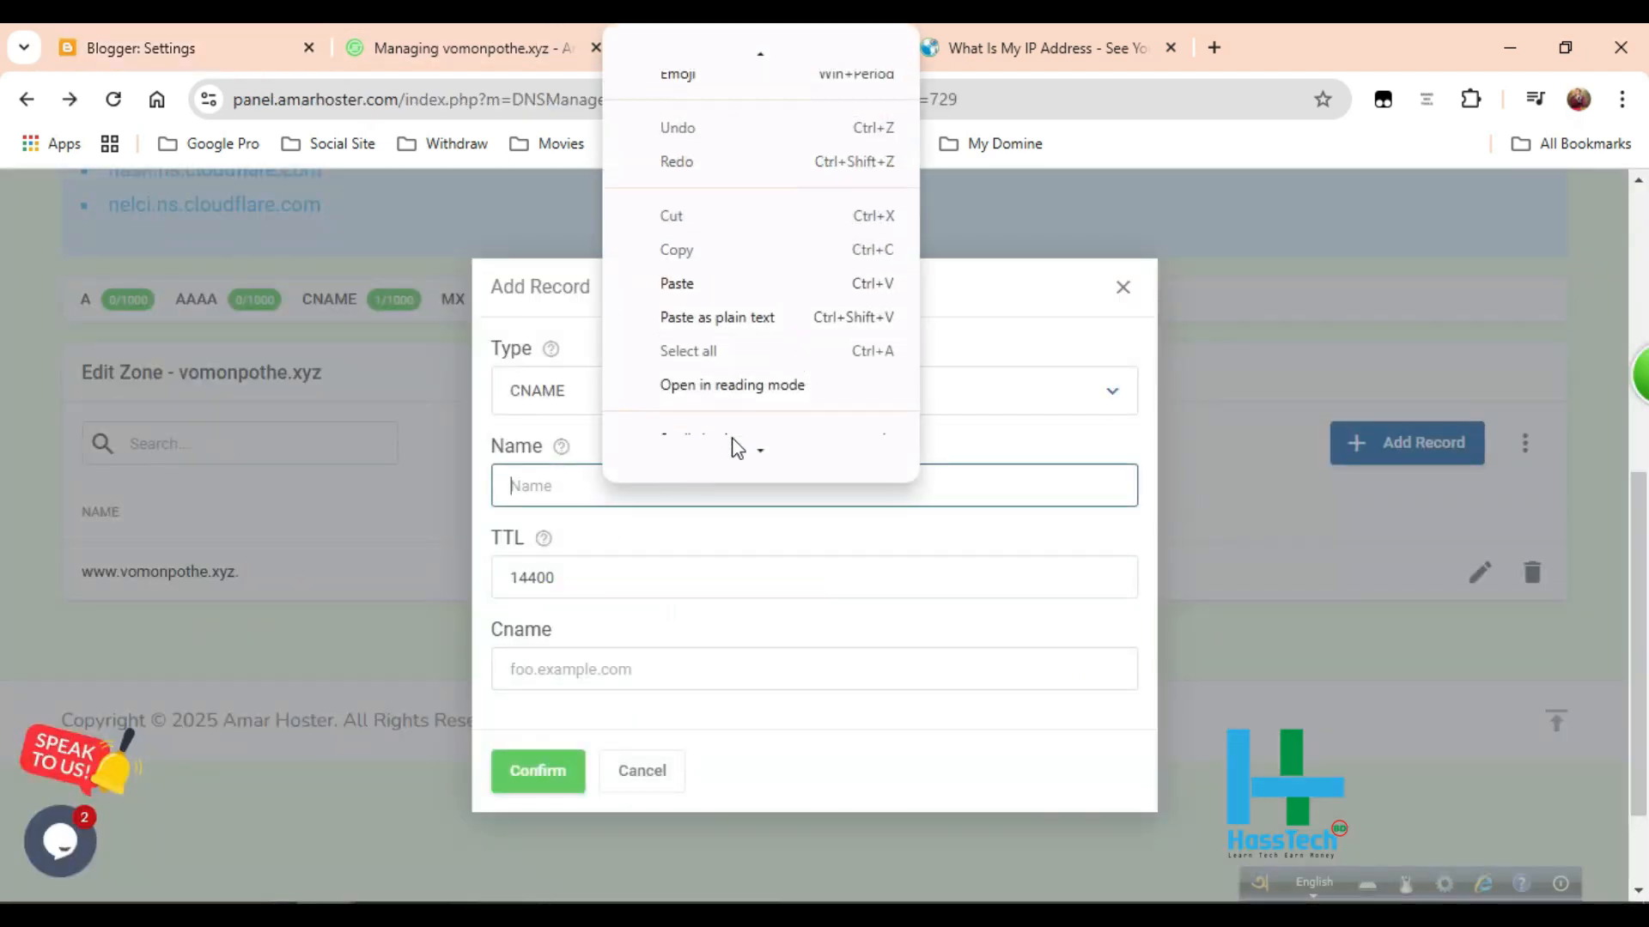
left_click(692, 267)
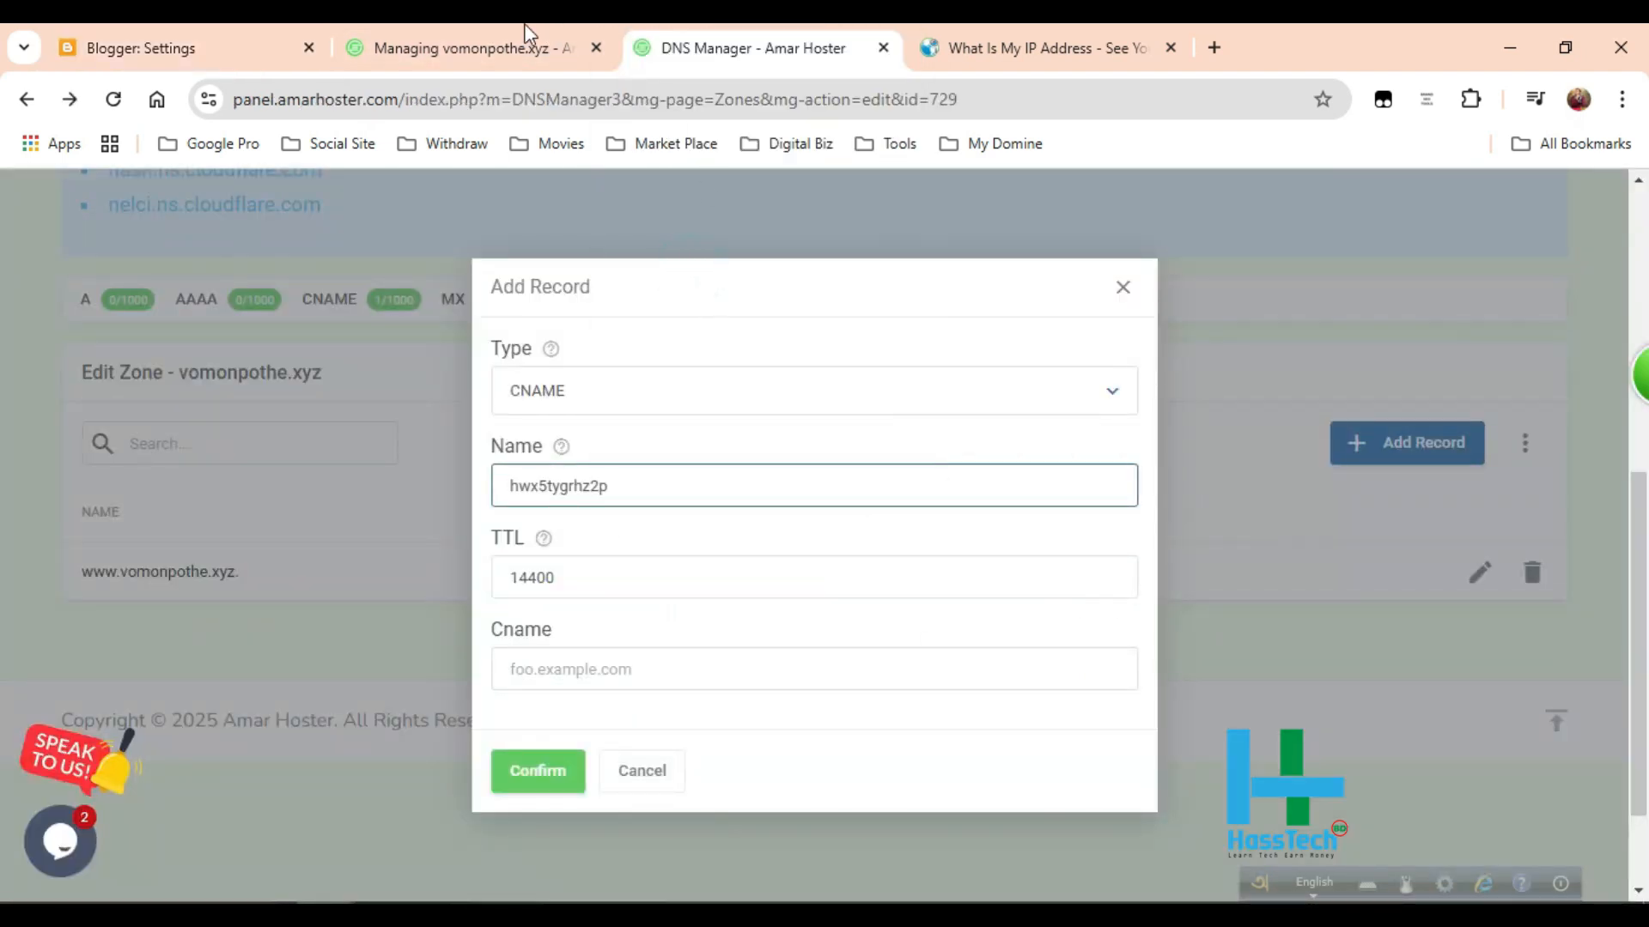
- Copy the second CNAME's verification destination from Blogger's custom domain message into the new record's Cname value and add the record to the zone
left_click(194, 27)
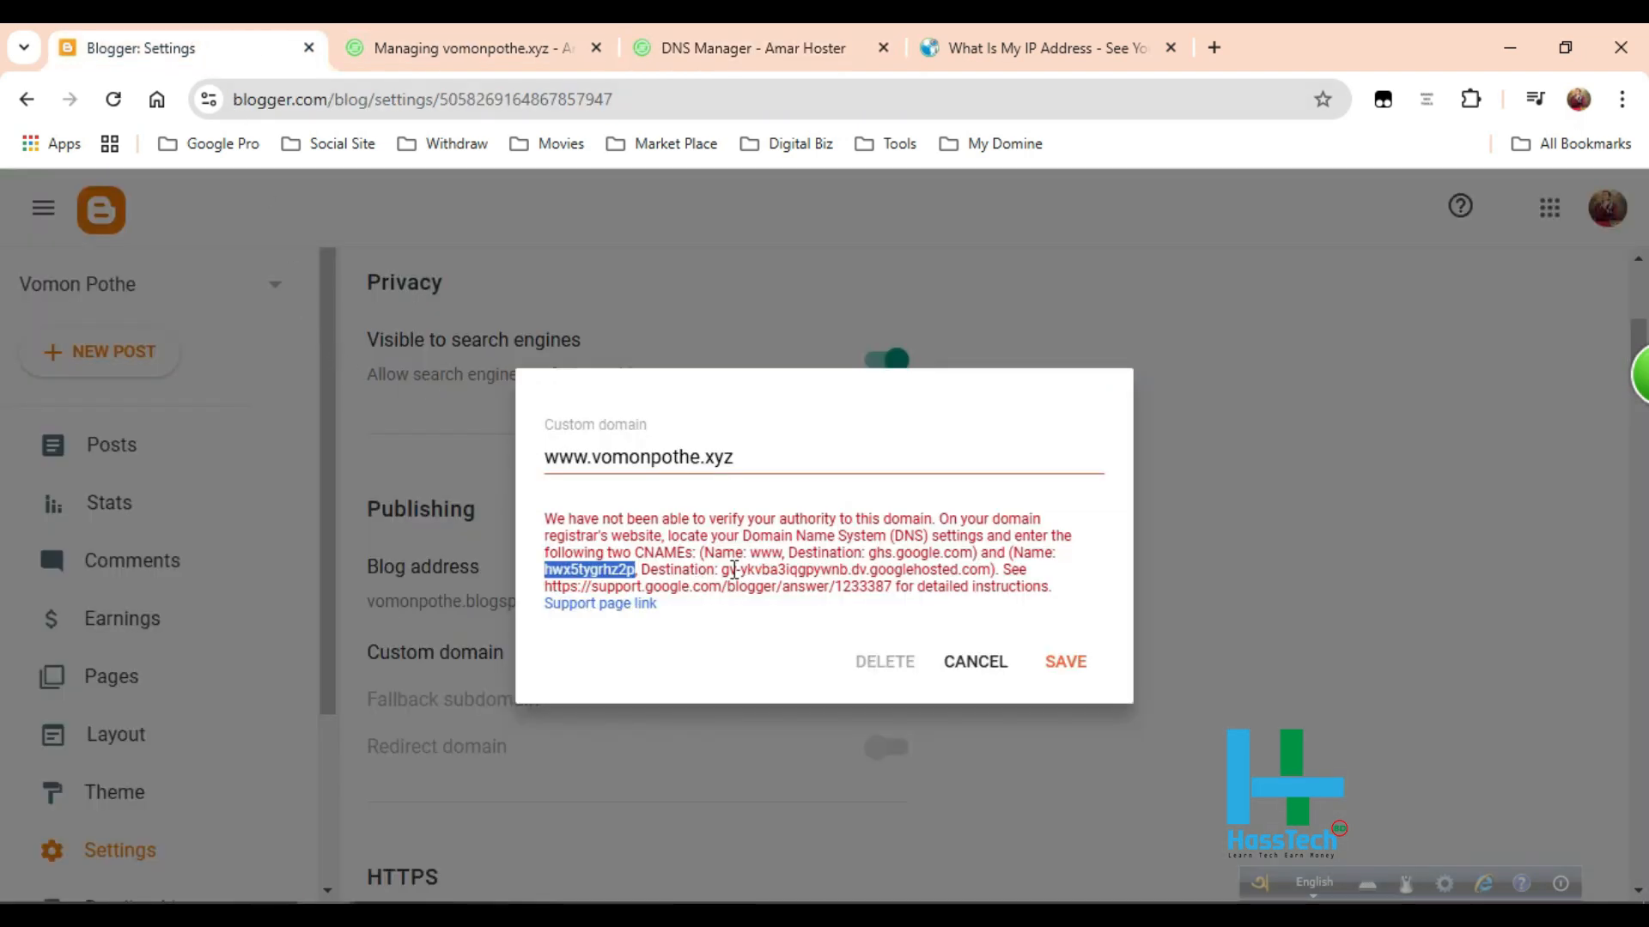
left_click_drag(726, 574, 990, 568)
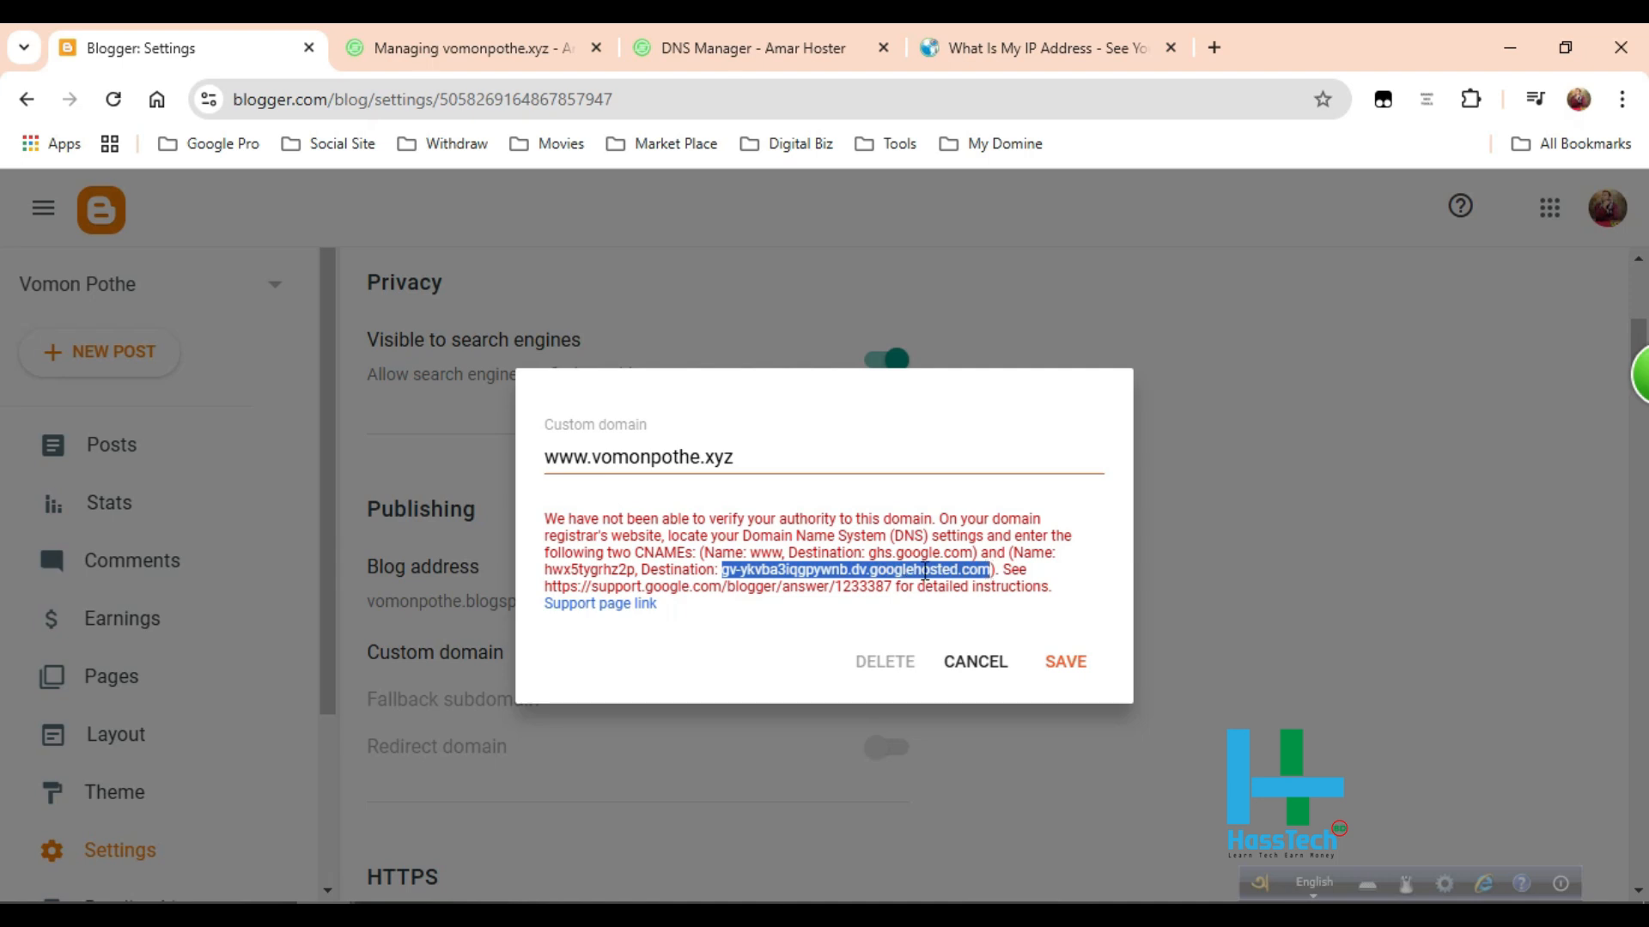
right_click(934, 571)
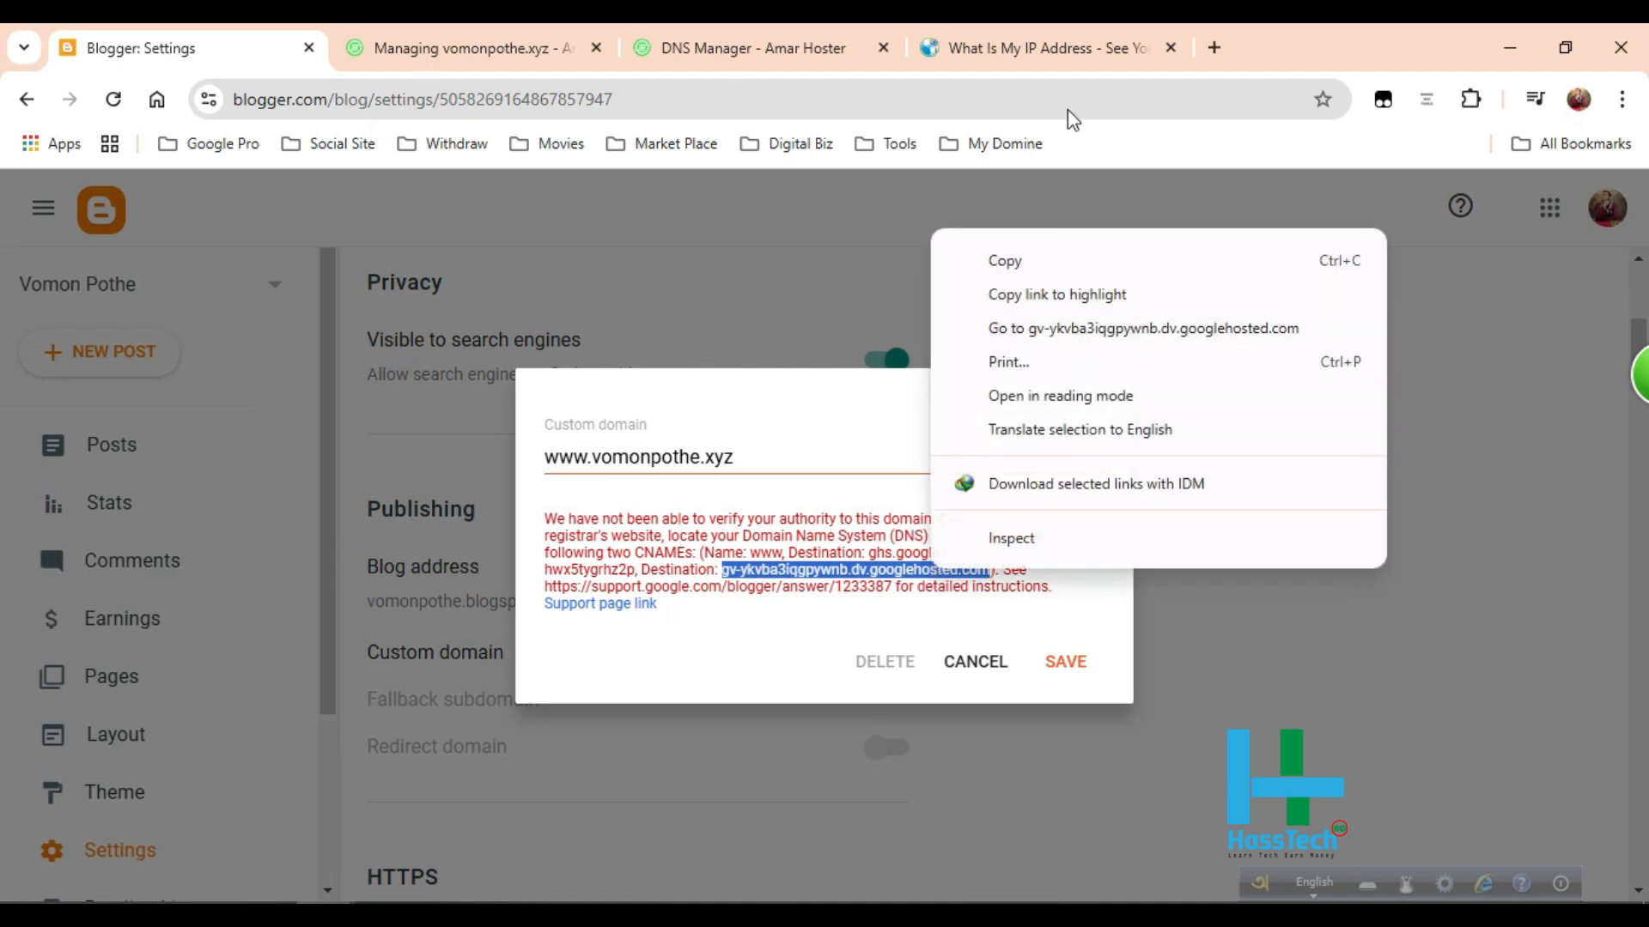
left_click(1006, 258)
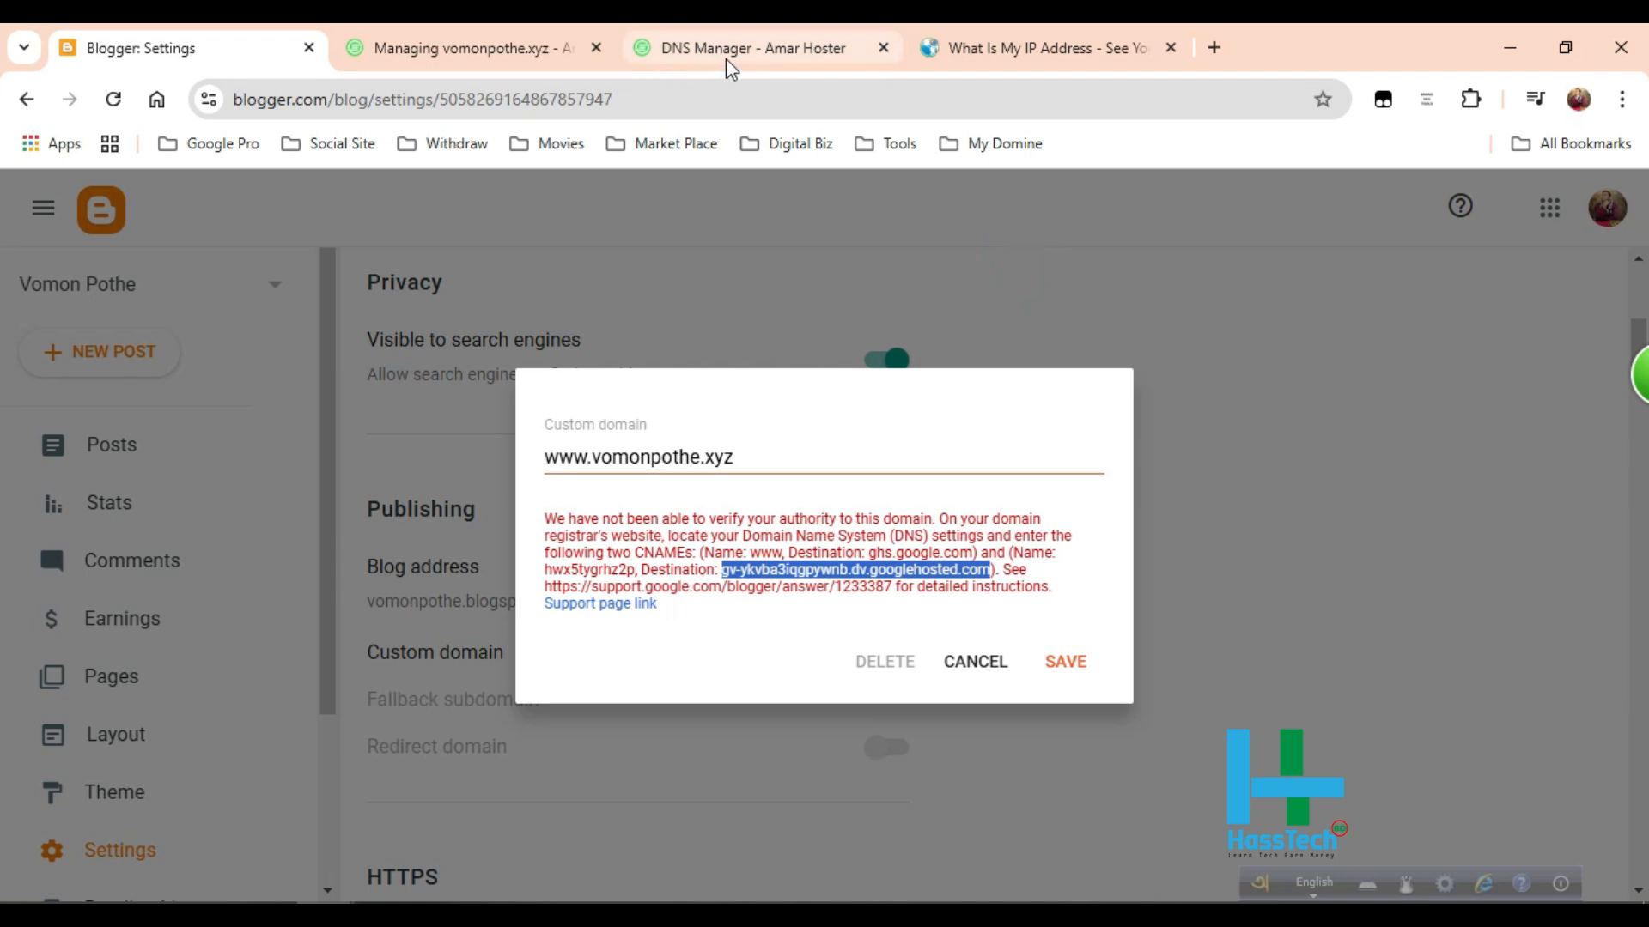
left_click(751, 49)
left_click(554, 676)
right_click(554, 677)
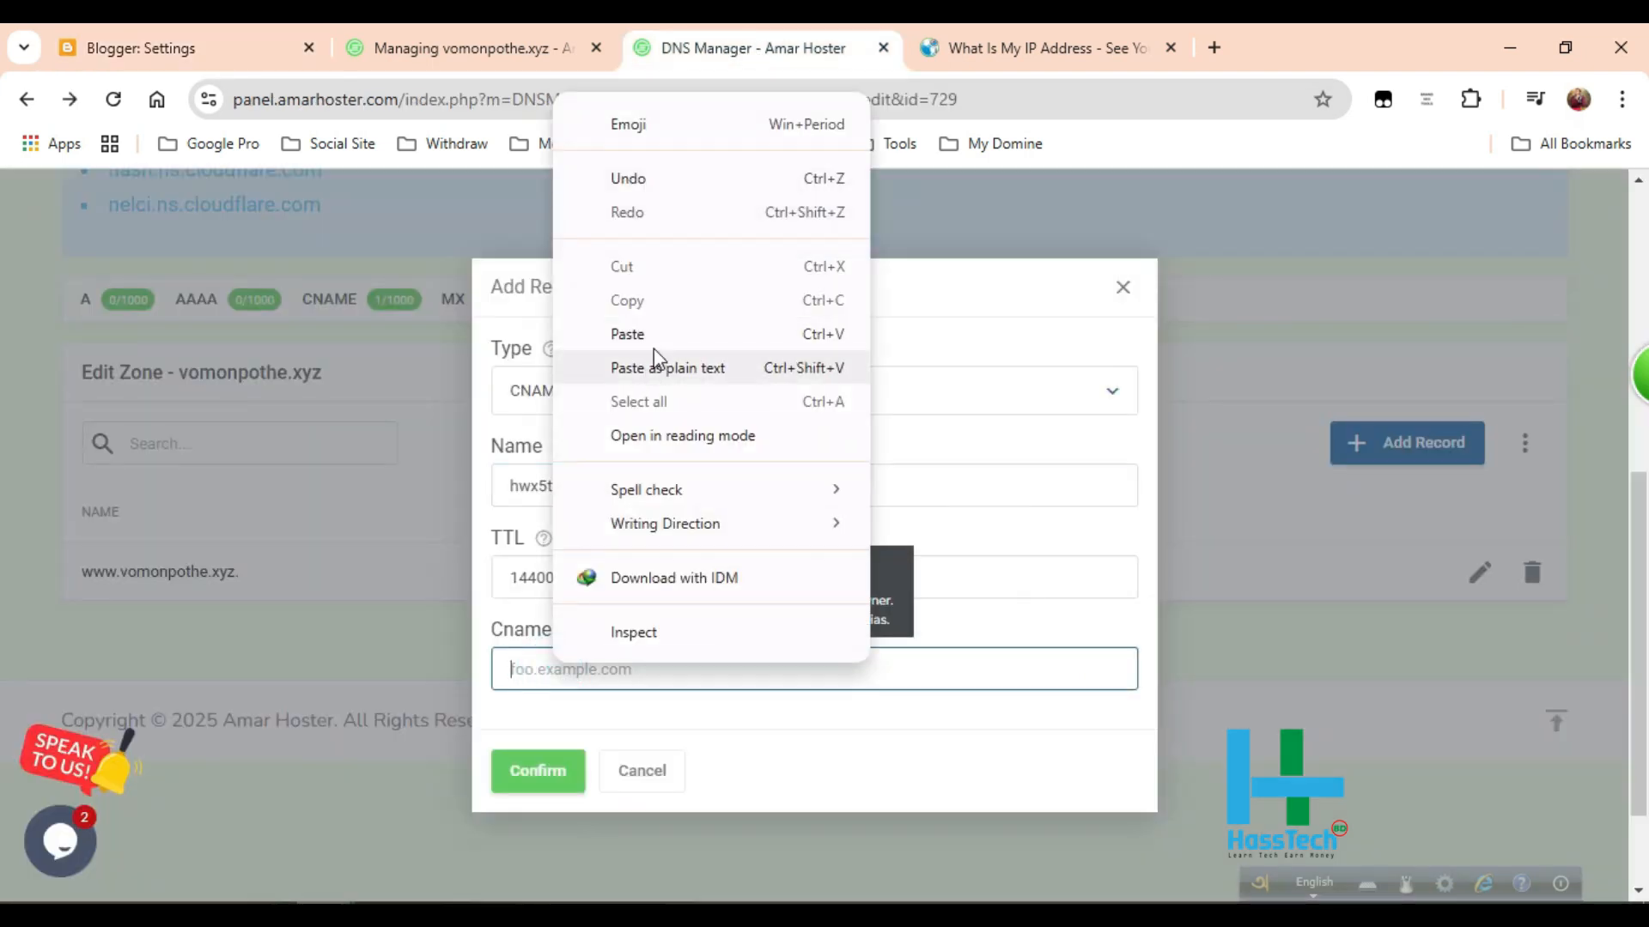
left_click(652, 336)
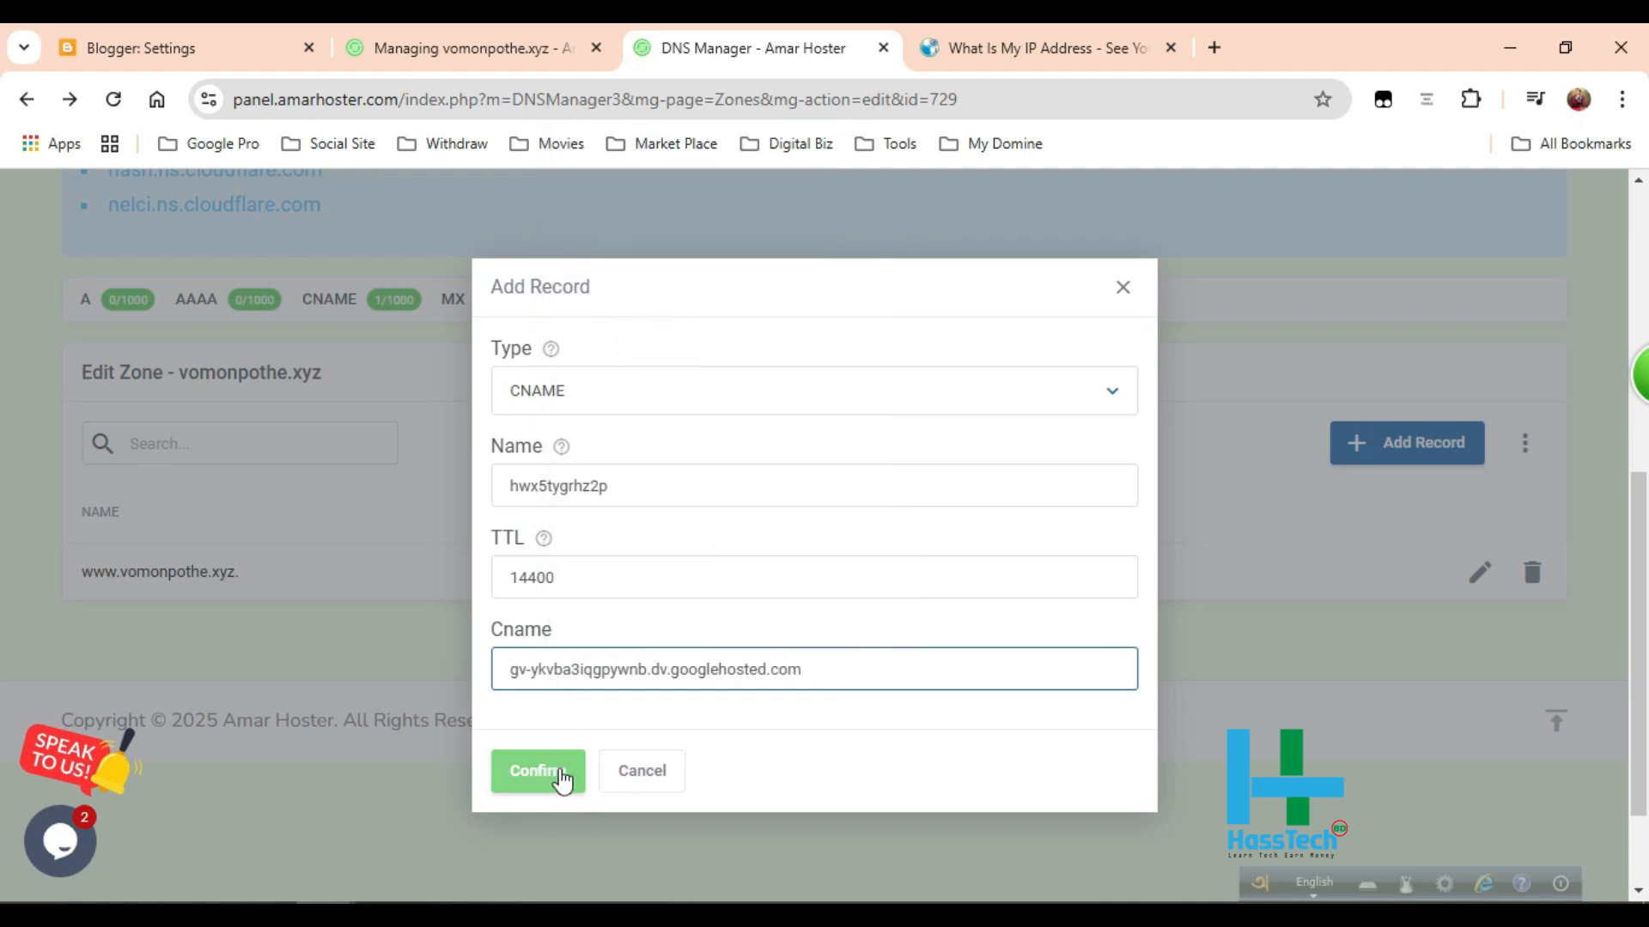
left_click(527, 783)
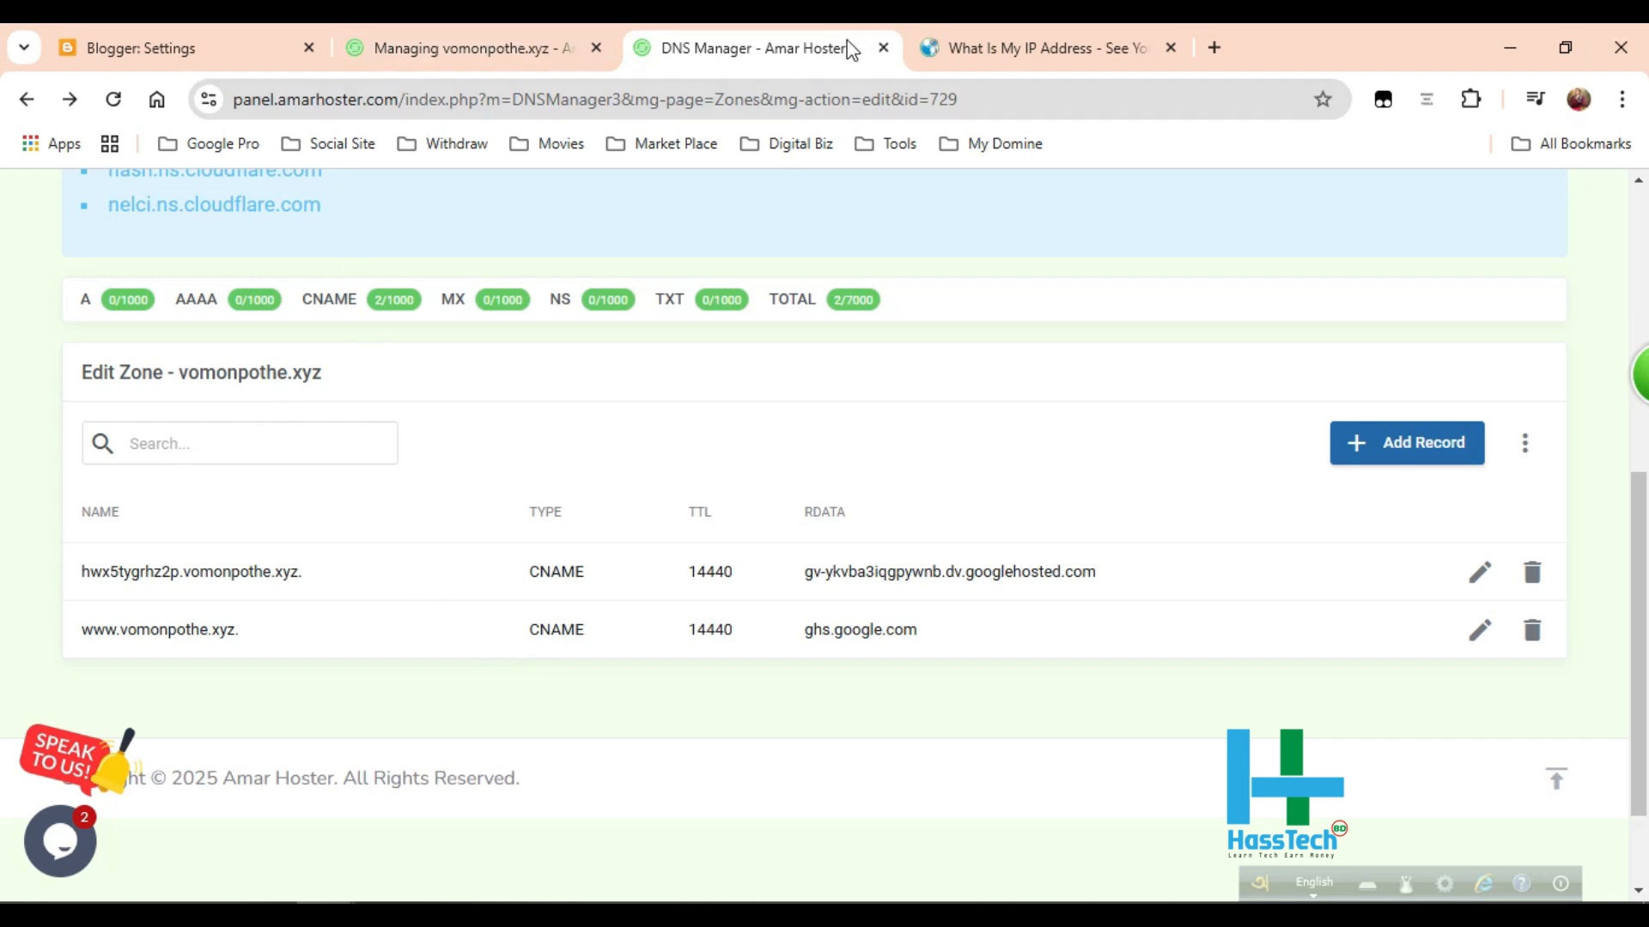
- Return to Blogger and view the Vomon Pothe blog to check that it opens at the custom domain address
left_click(147, 48)
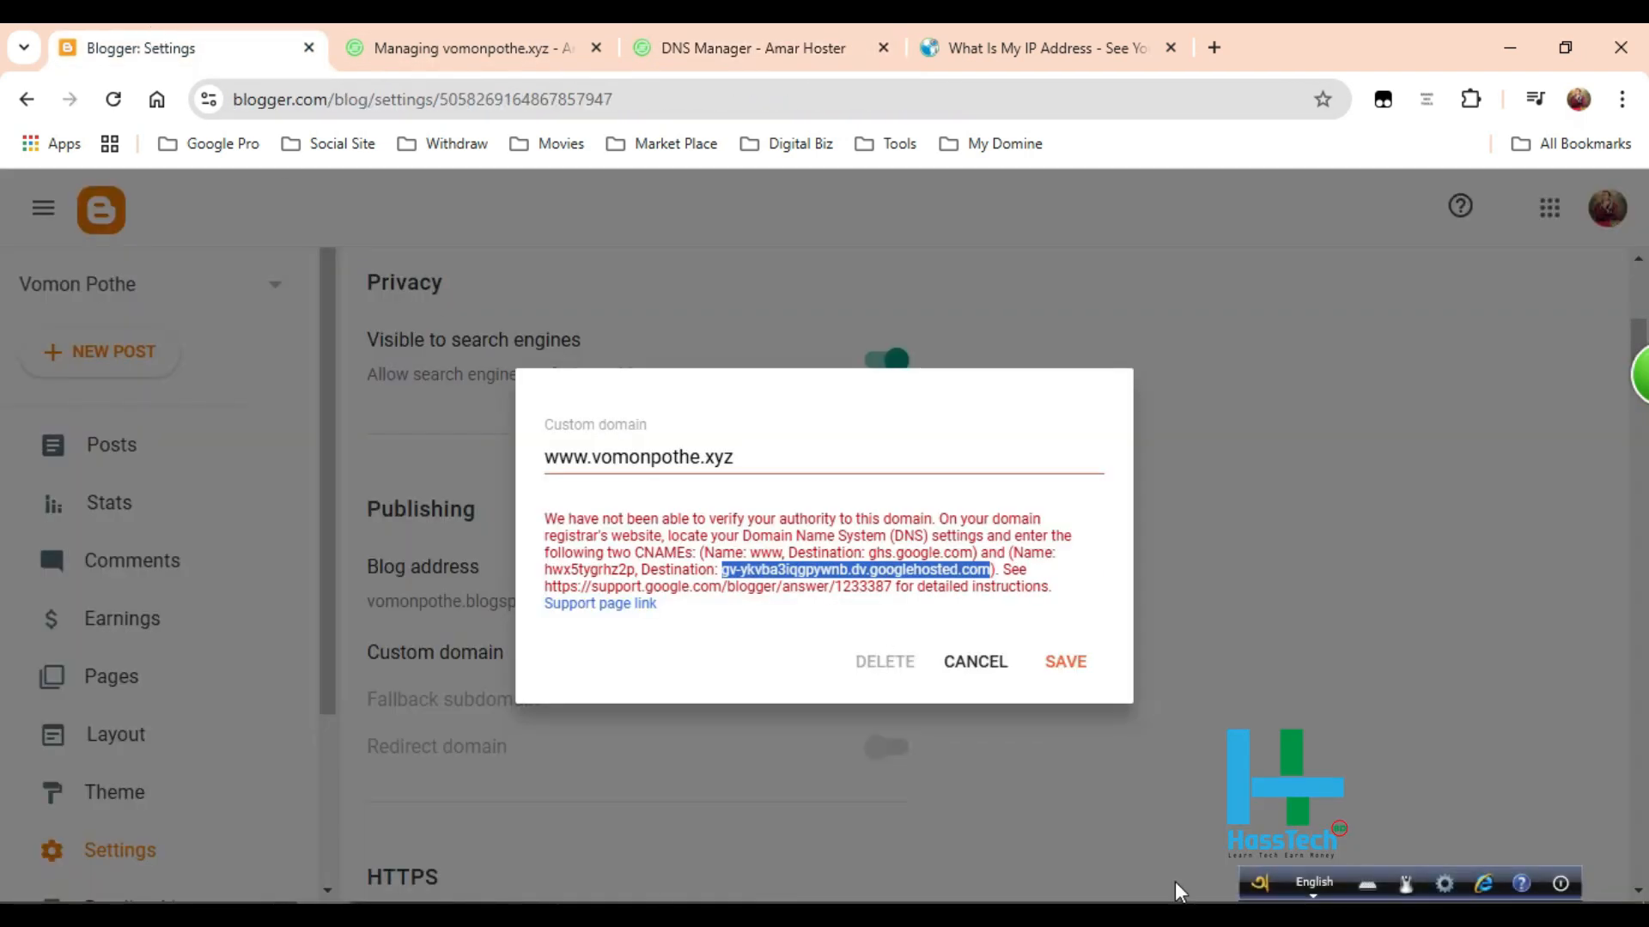
left_click(699, 620)
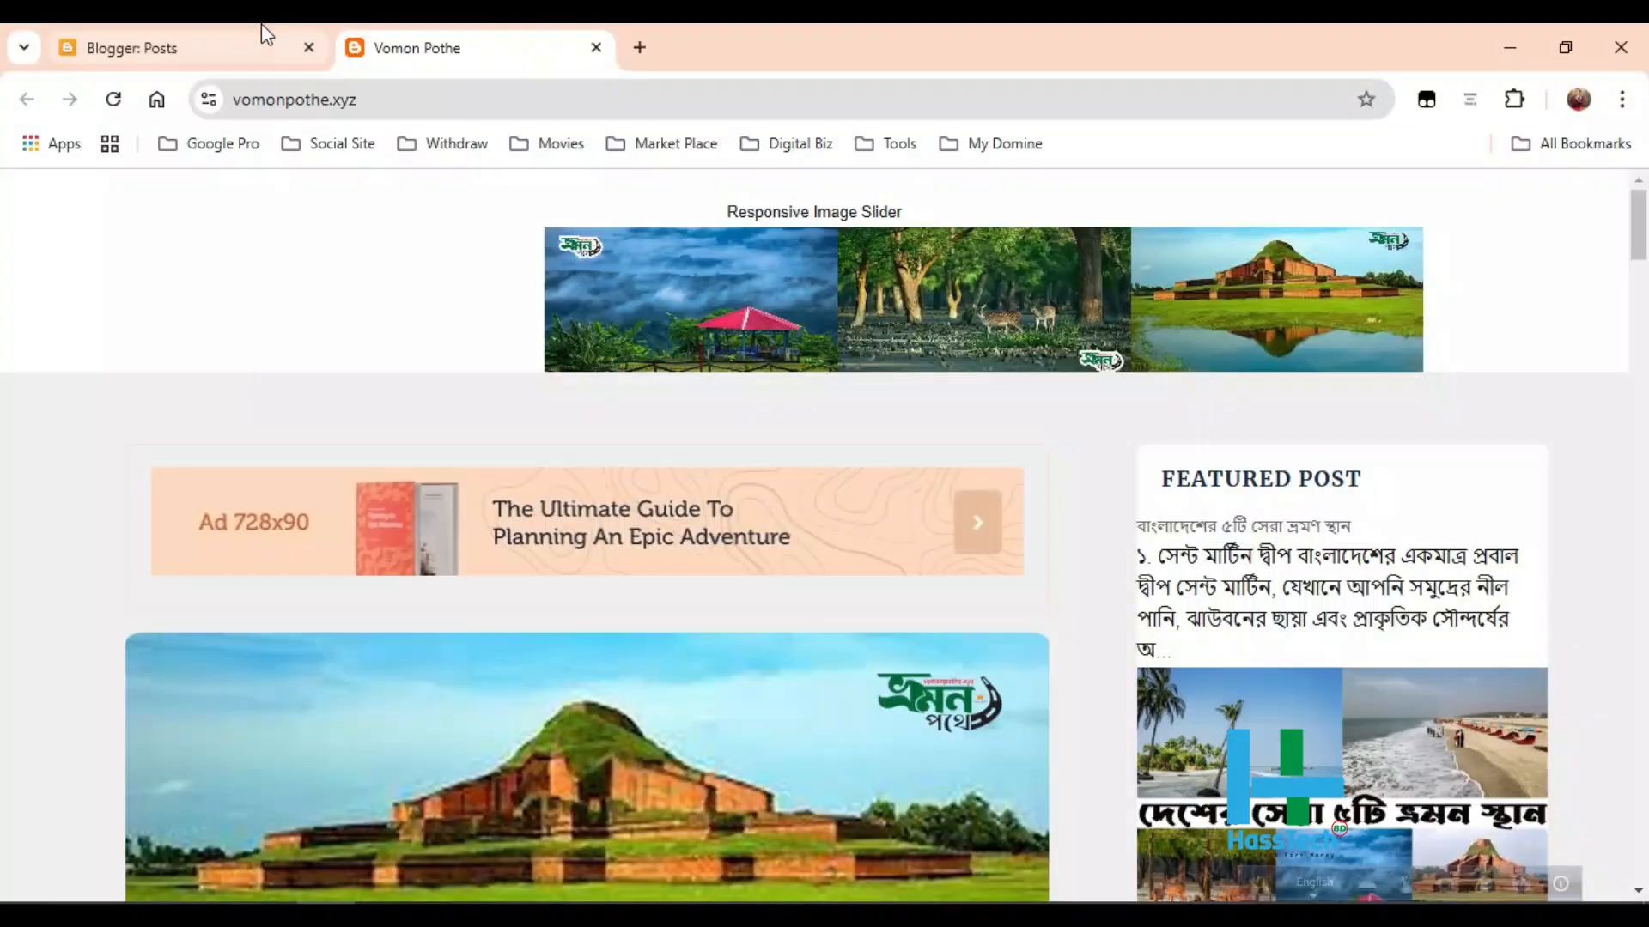
left_click(261, 27)
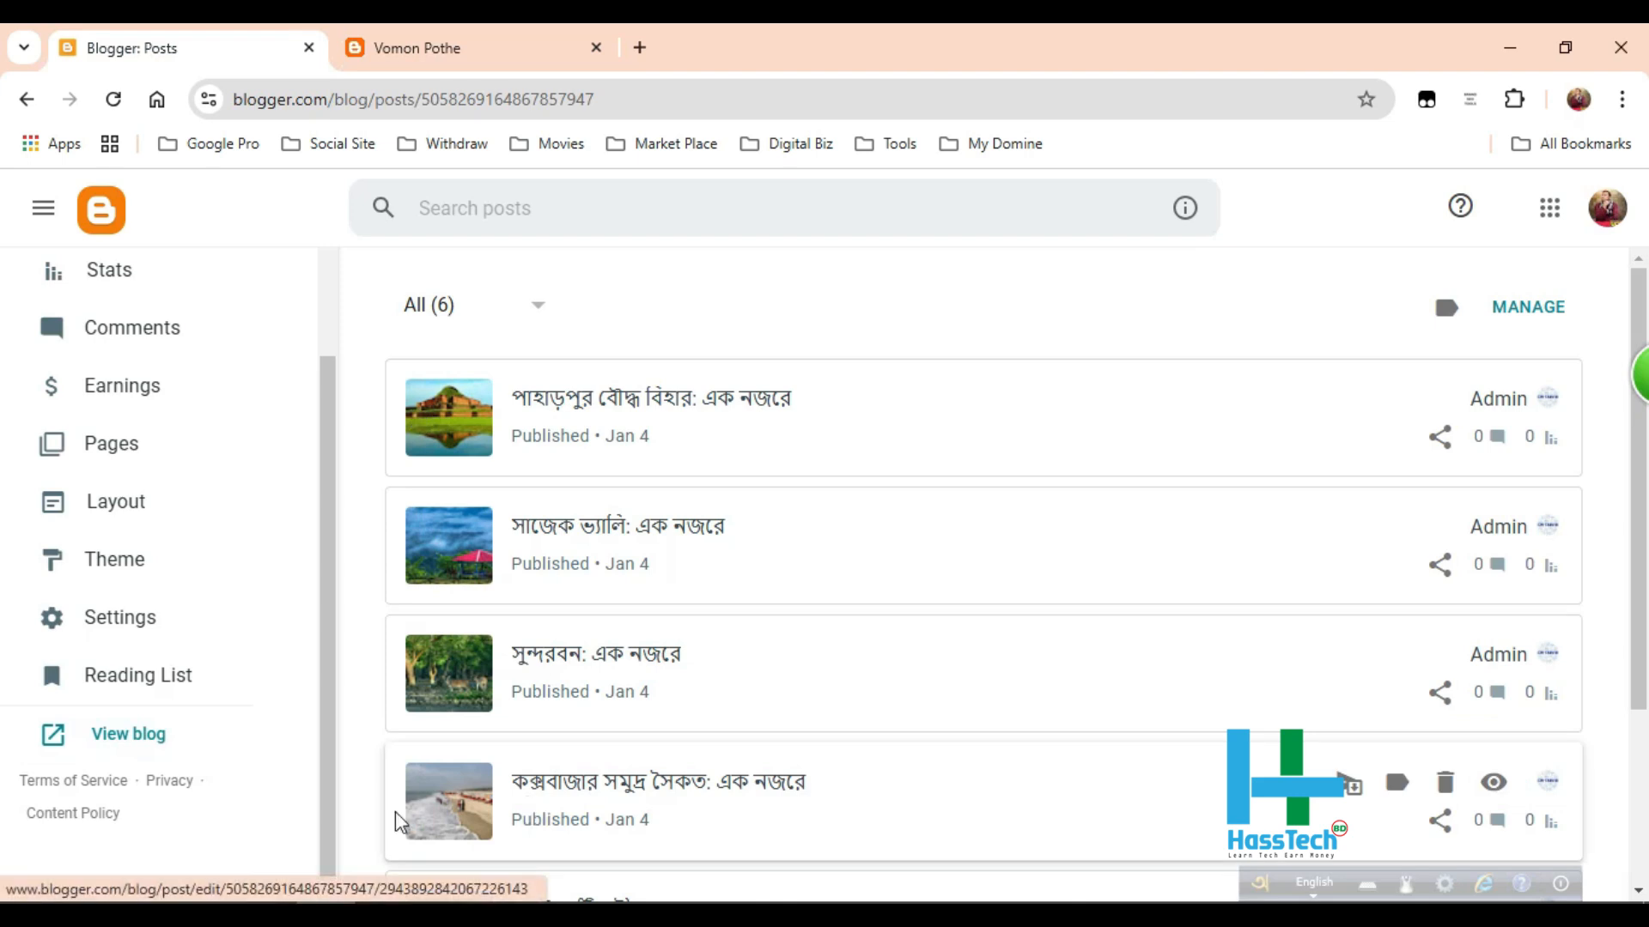
left_click(125, 741)
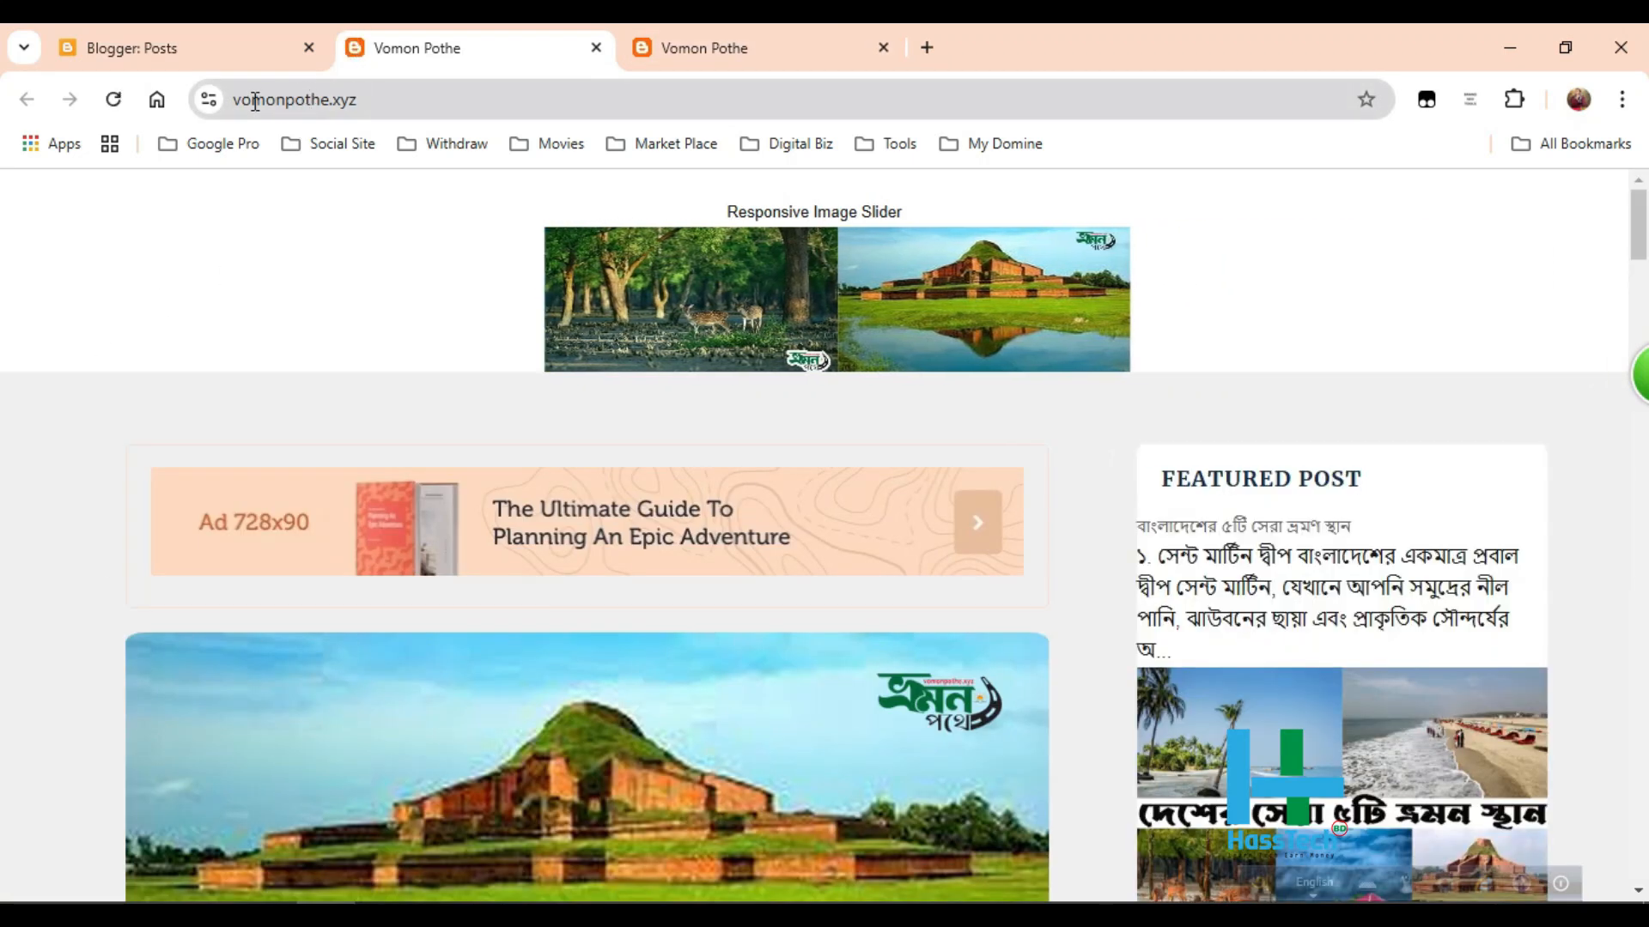
left_click(367, 99)
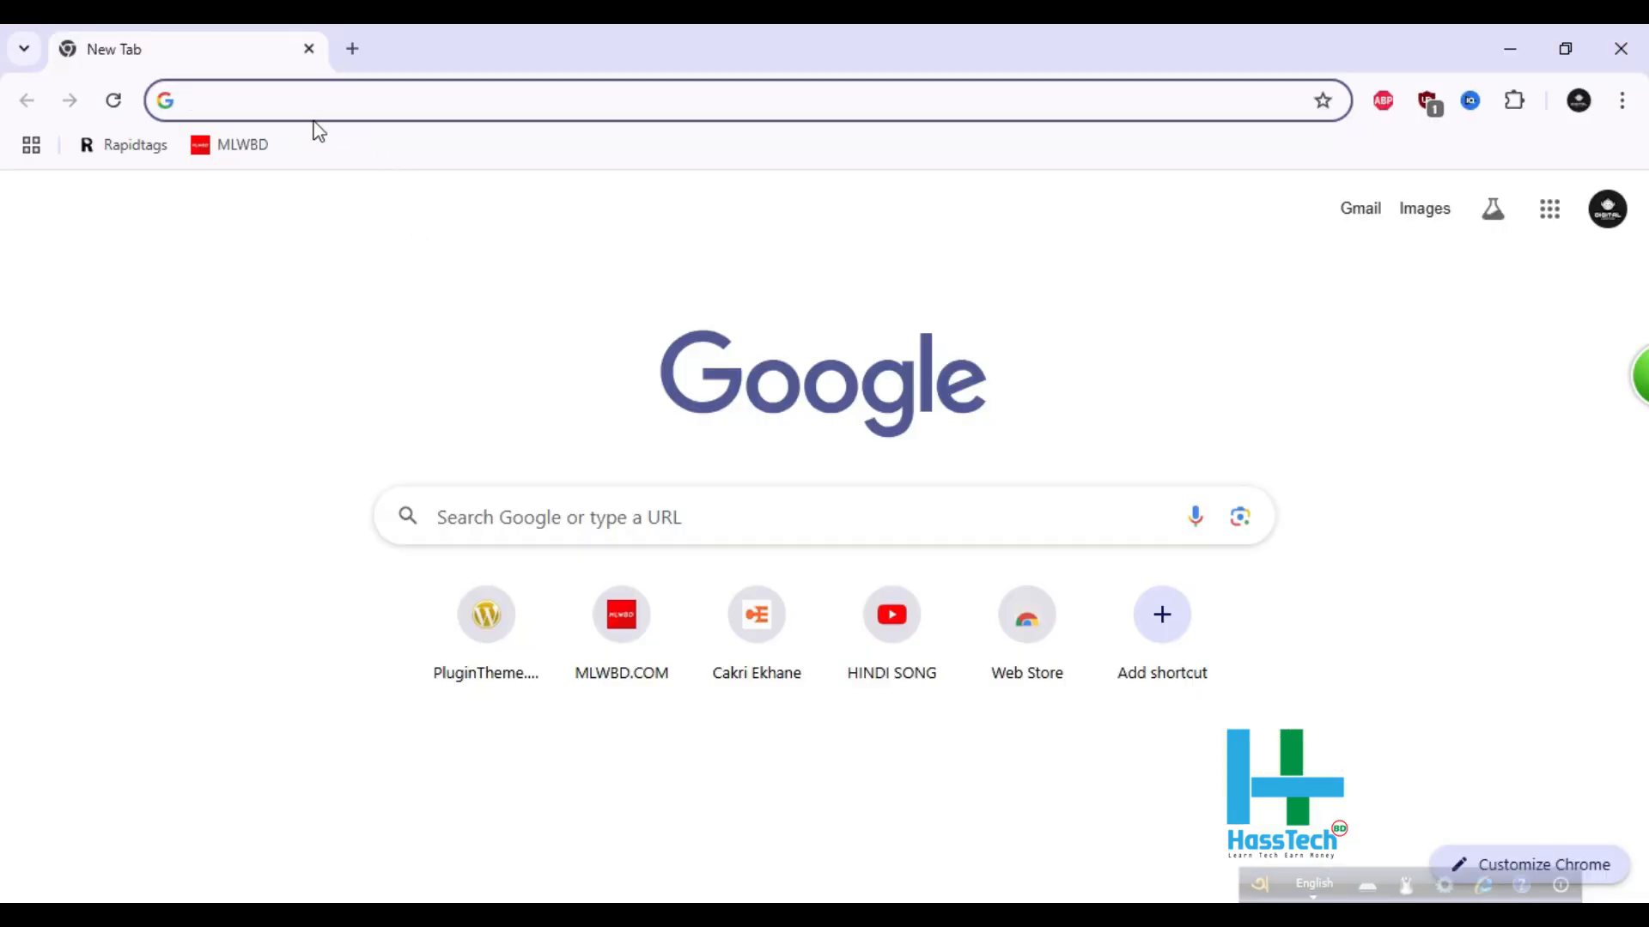
- Open the copied Amar Hoster referral link in the new browser window and go to the site's domain registration page
right_click(286, 107)
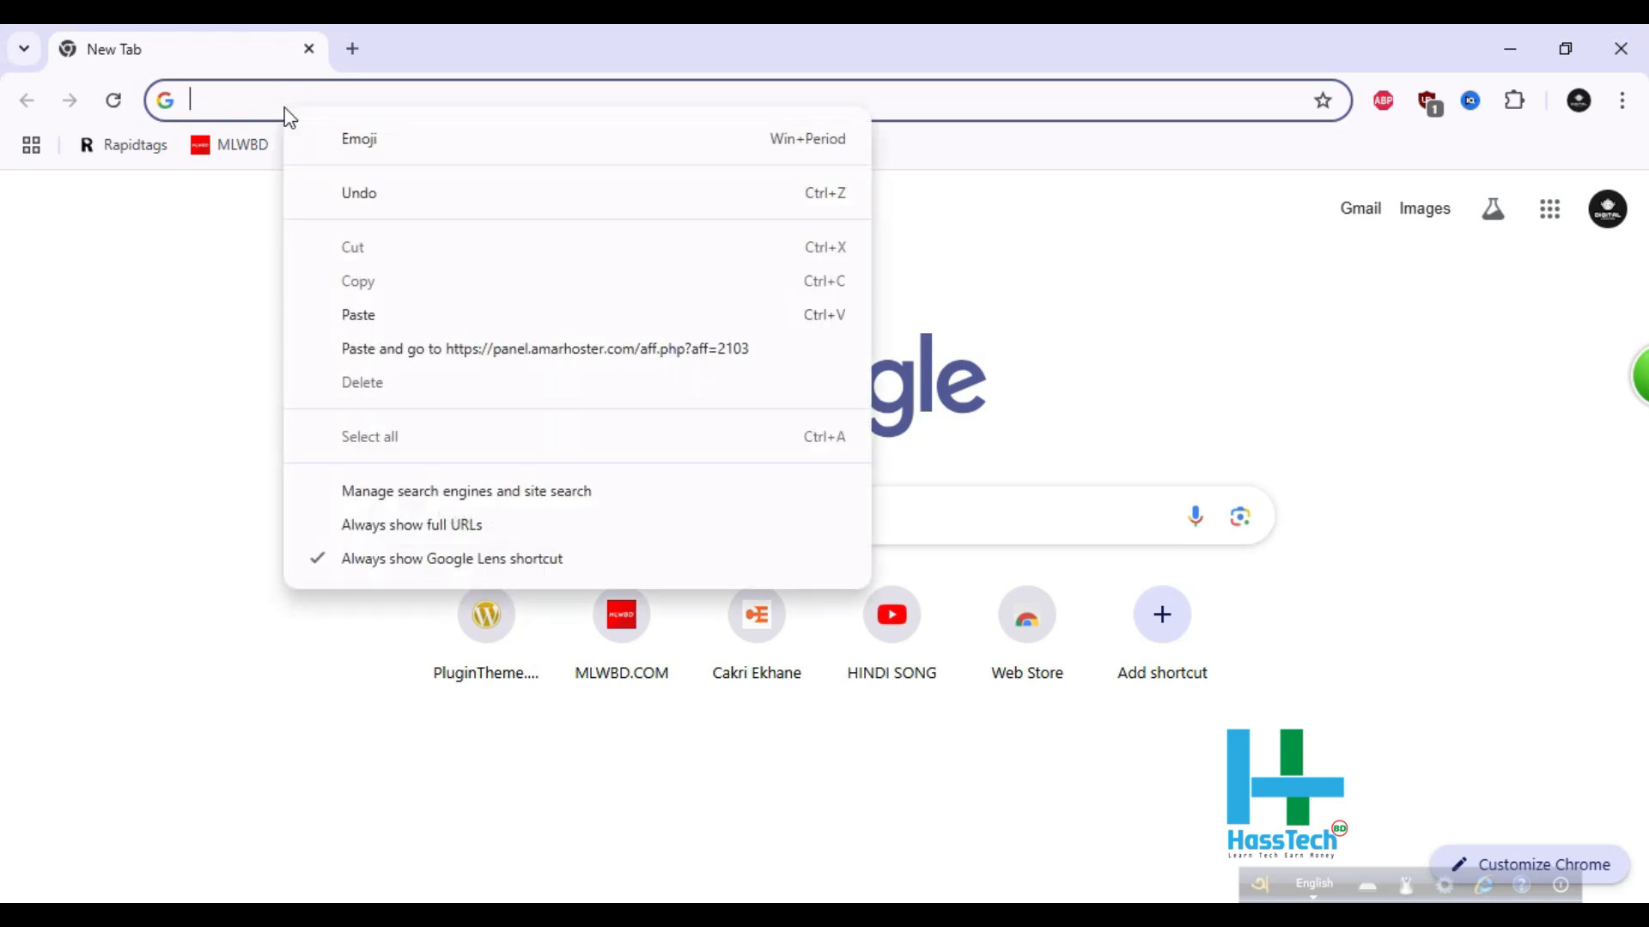
left_click(476, 349)
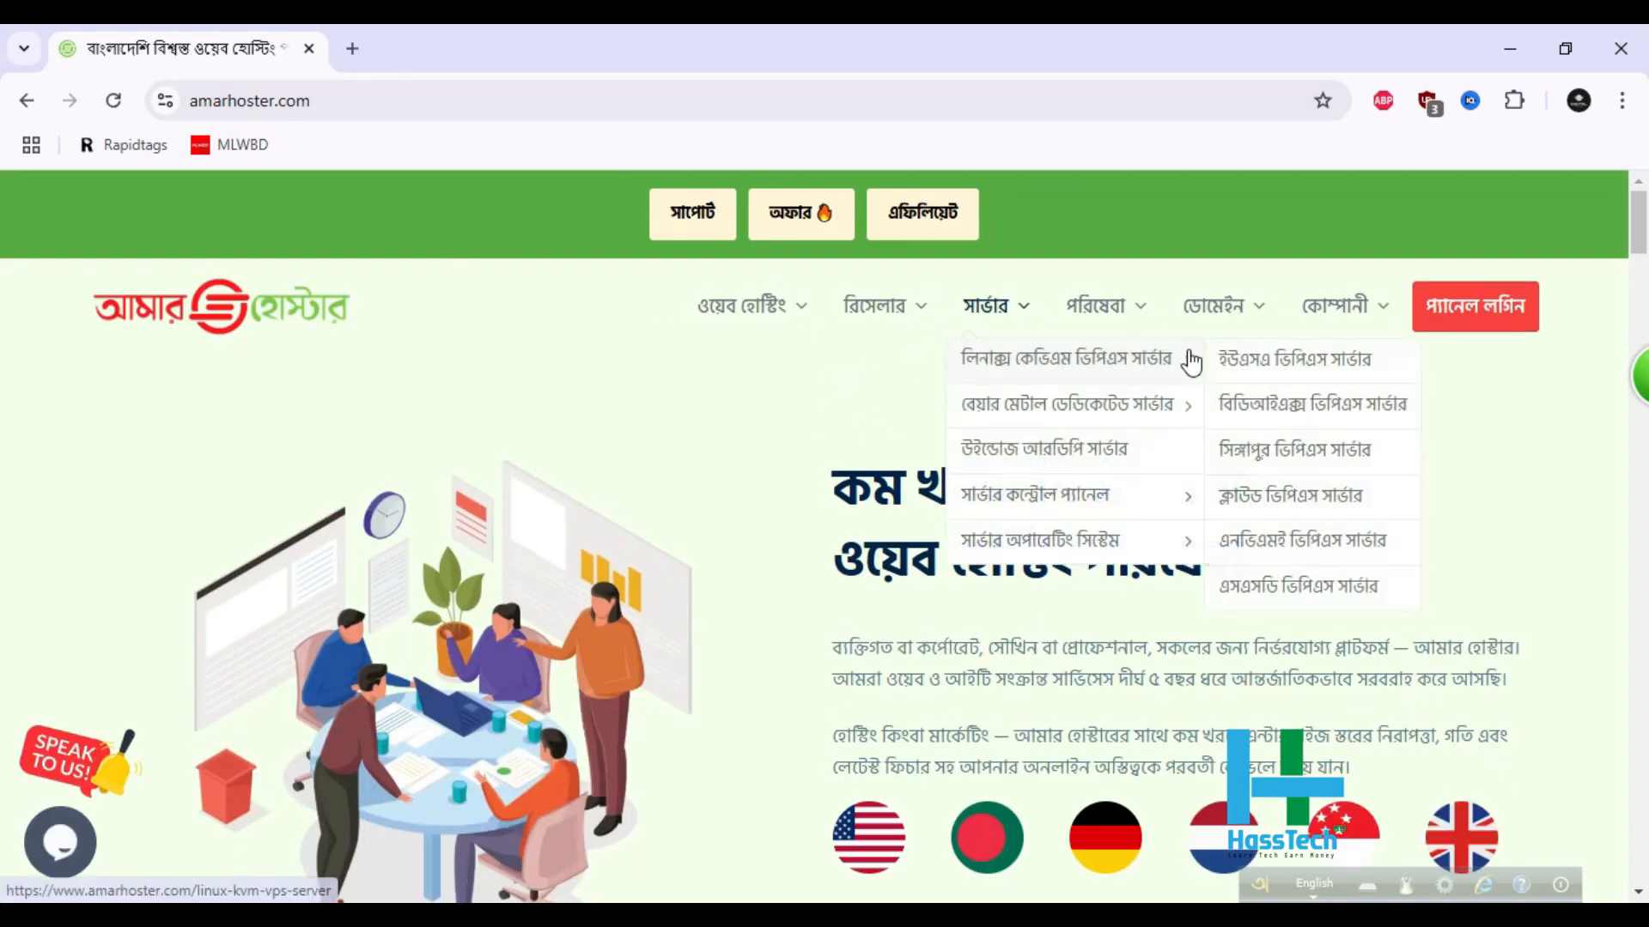
mouse_move(1244, 320)
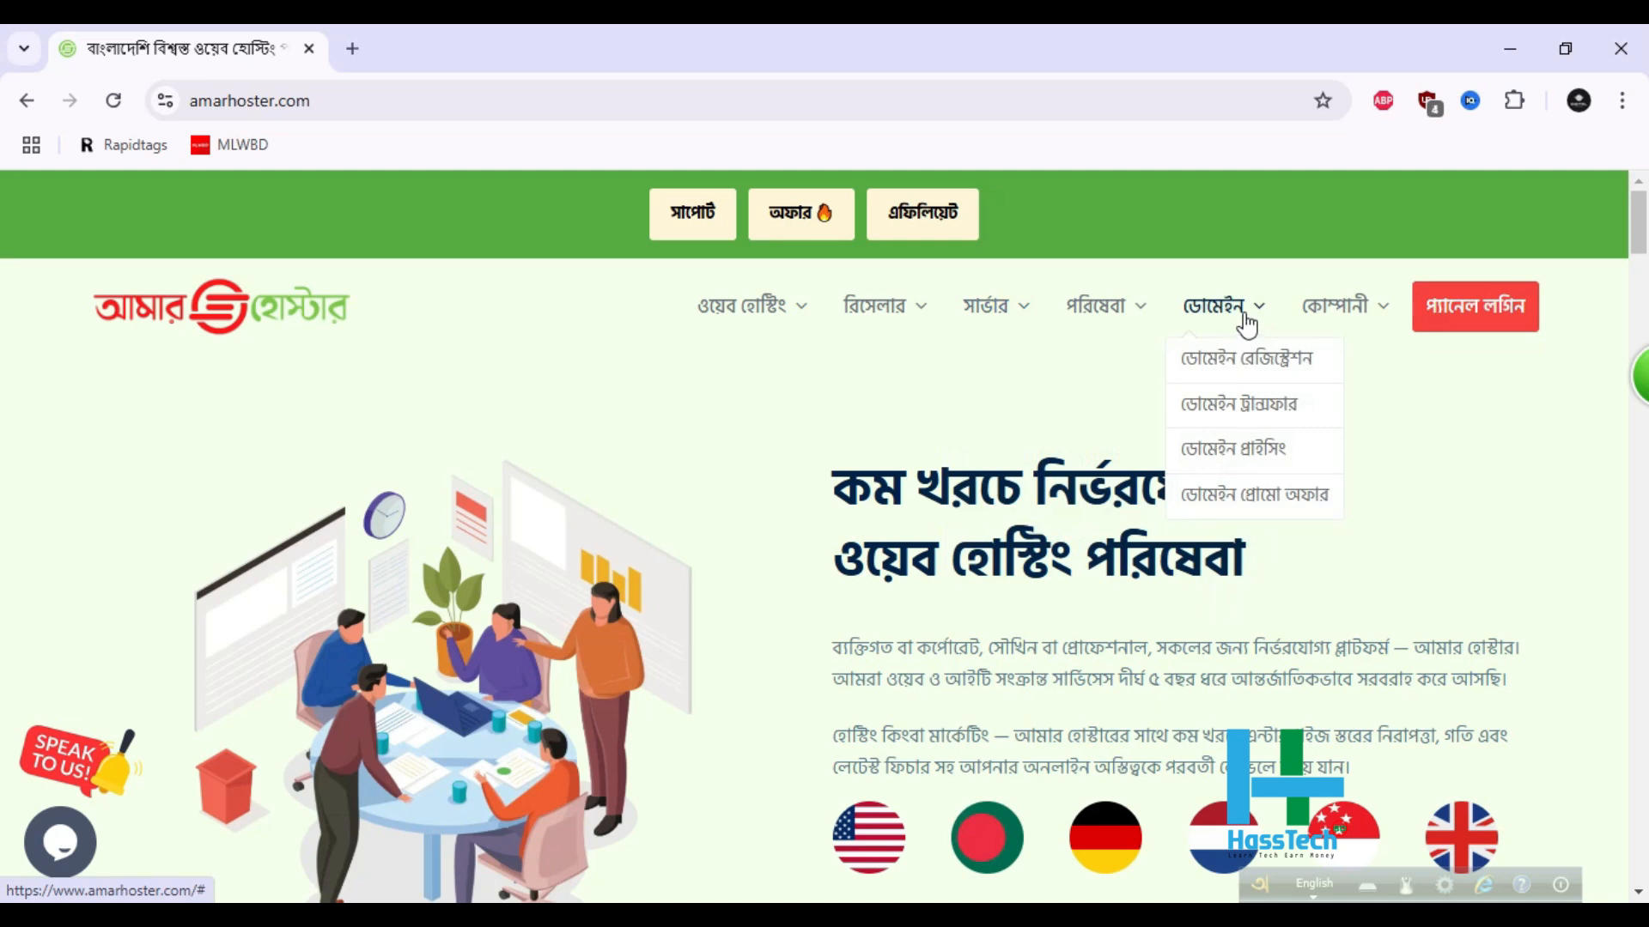
left_click(1240, 369)
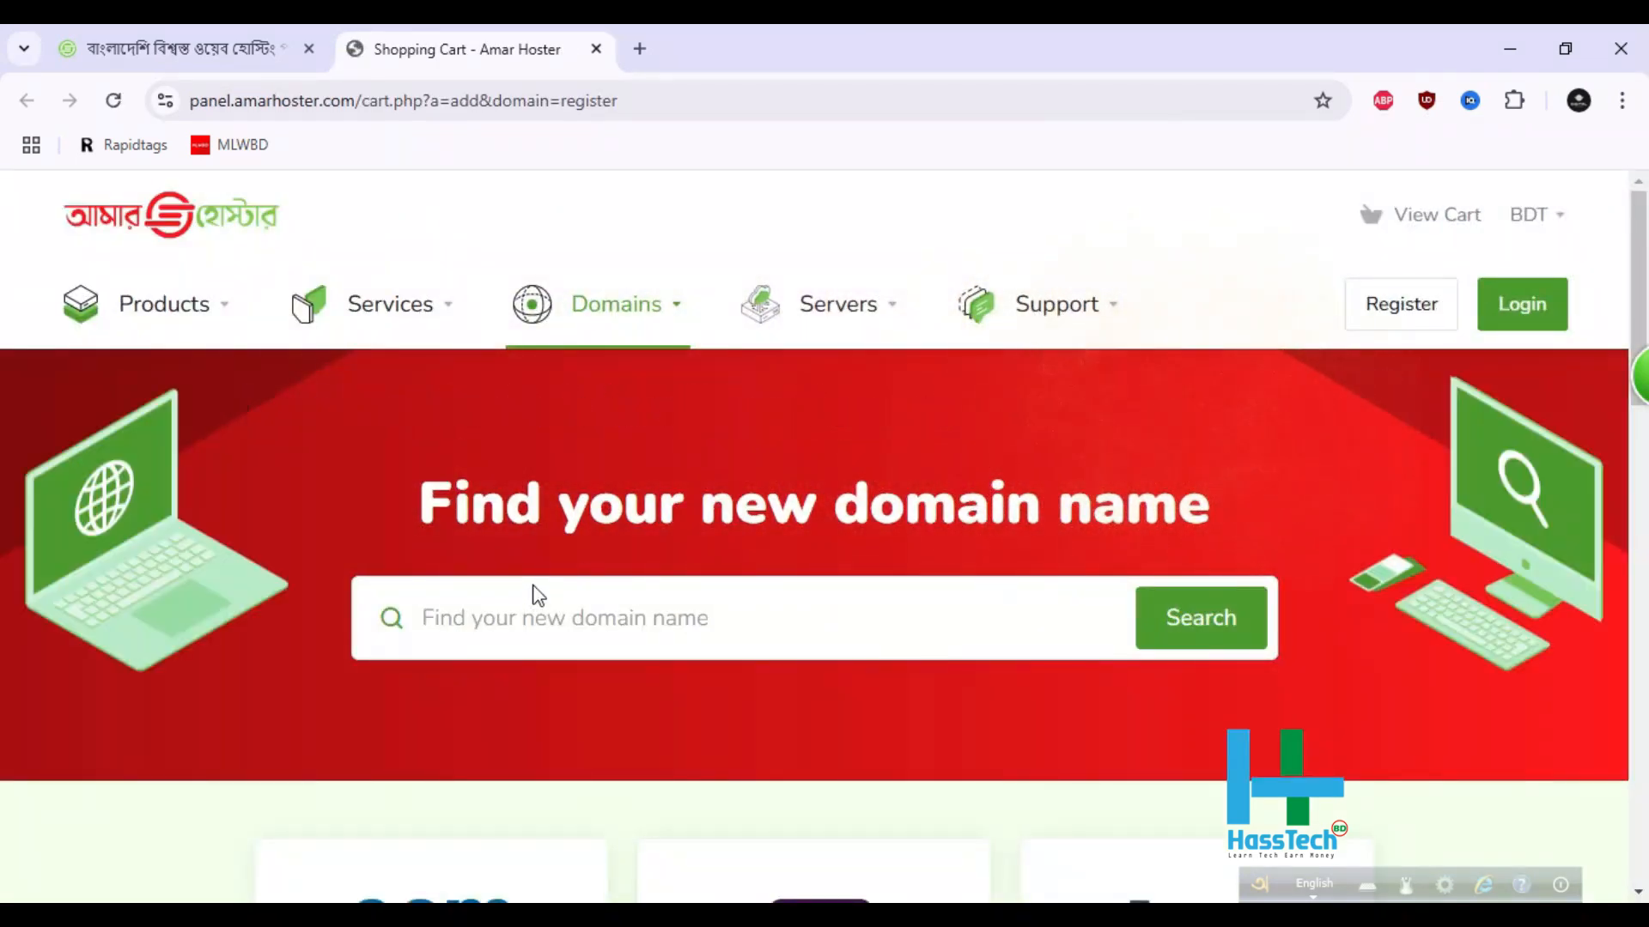
- Search for the domain name amrdokan and review the availability and prices of its extensions
scroll(803, 623, "down", 1)
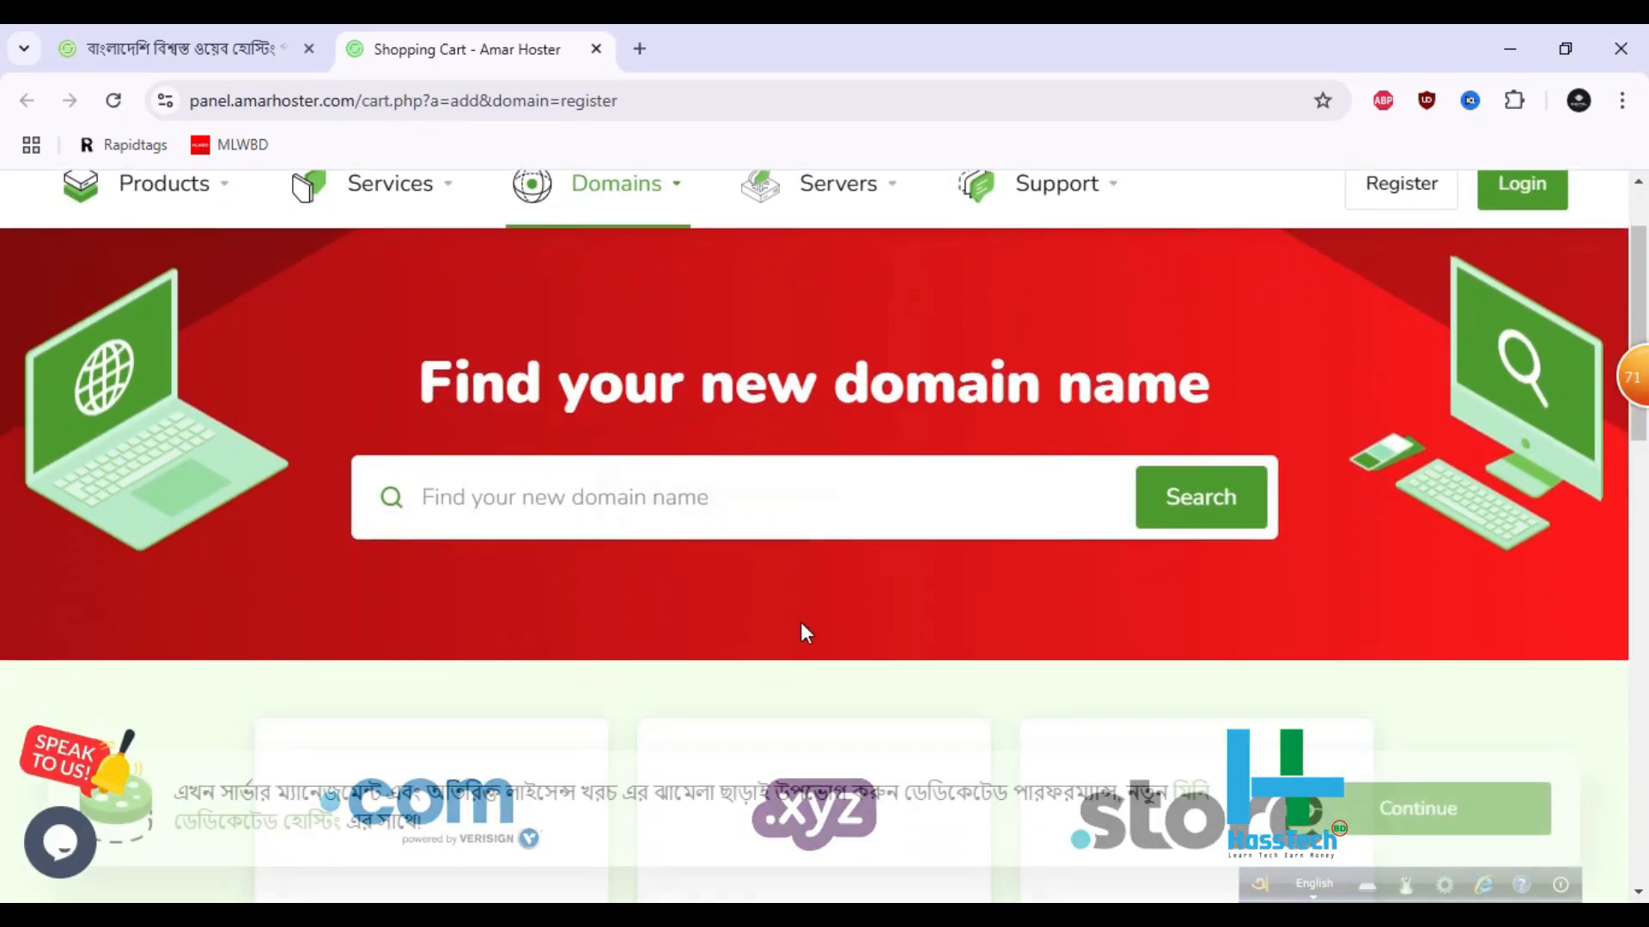
left_click(694, 498)
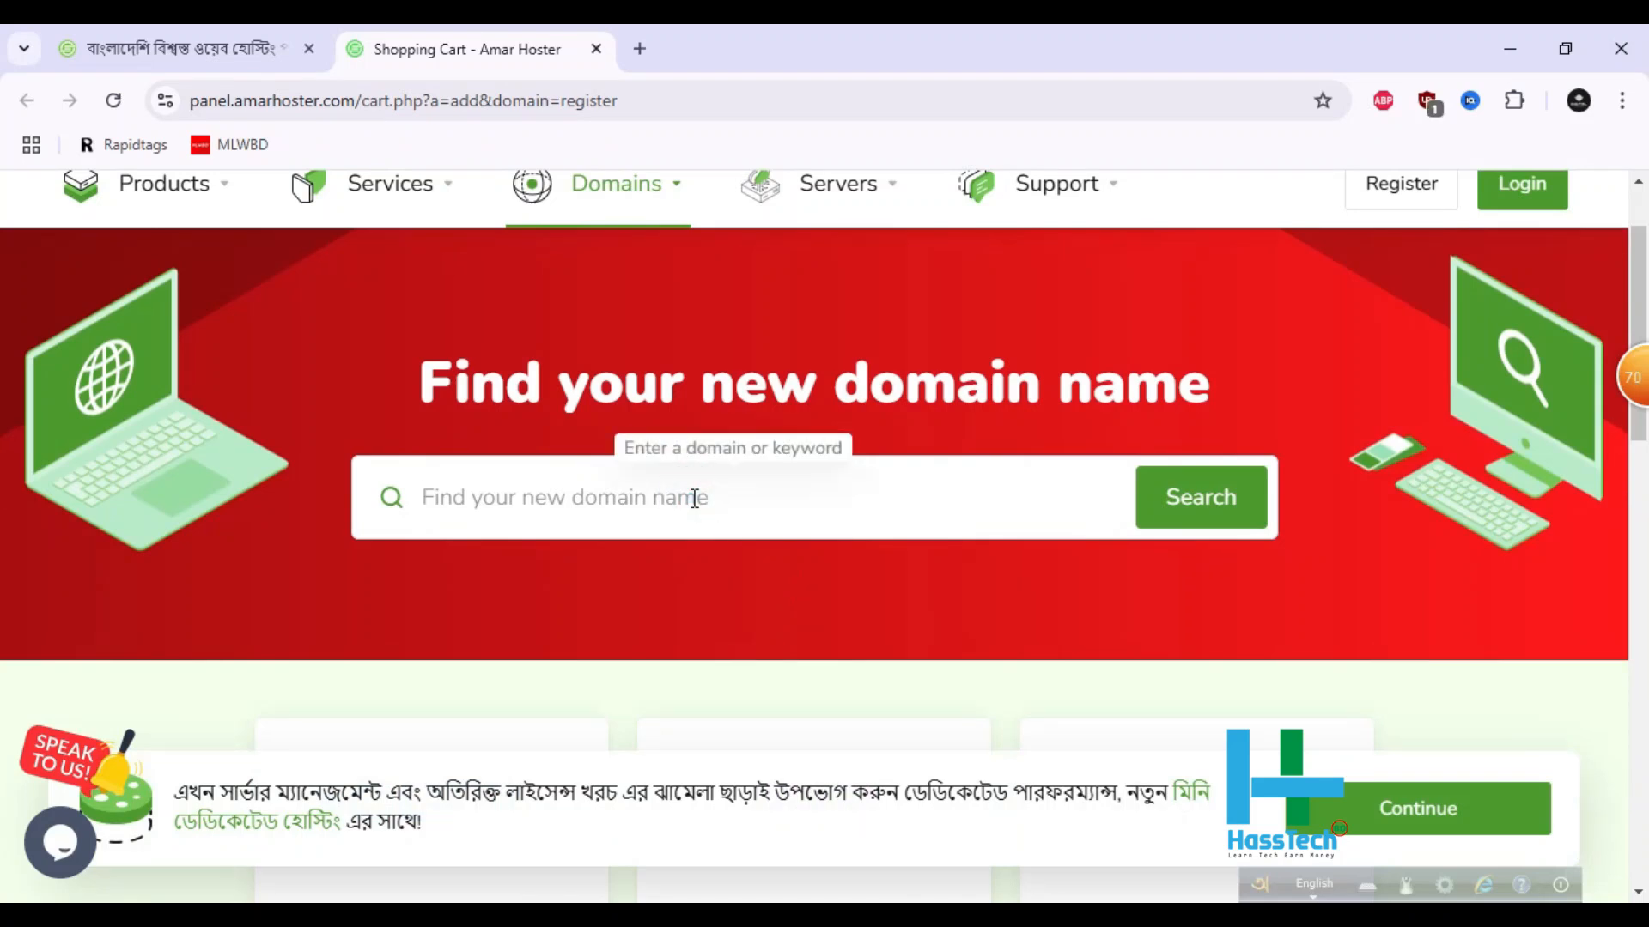
type("amrdokan")
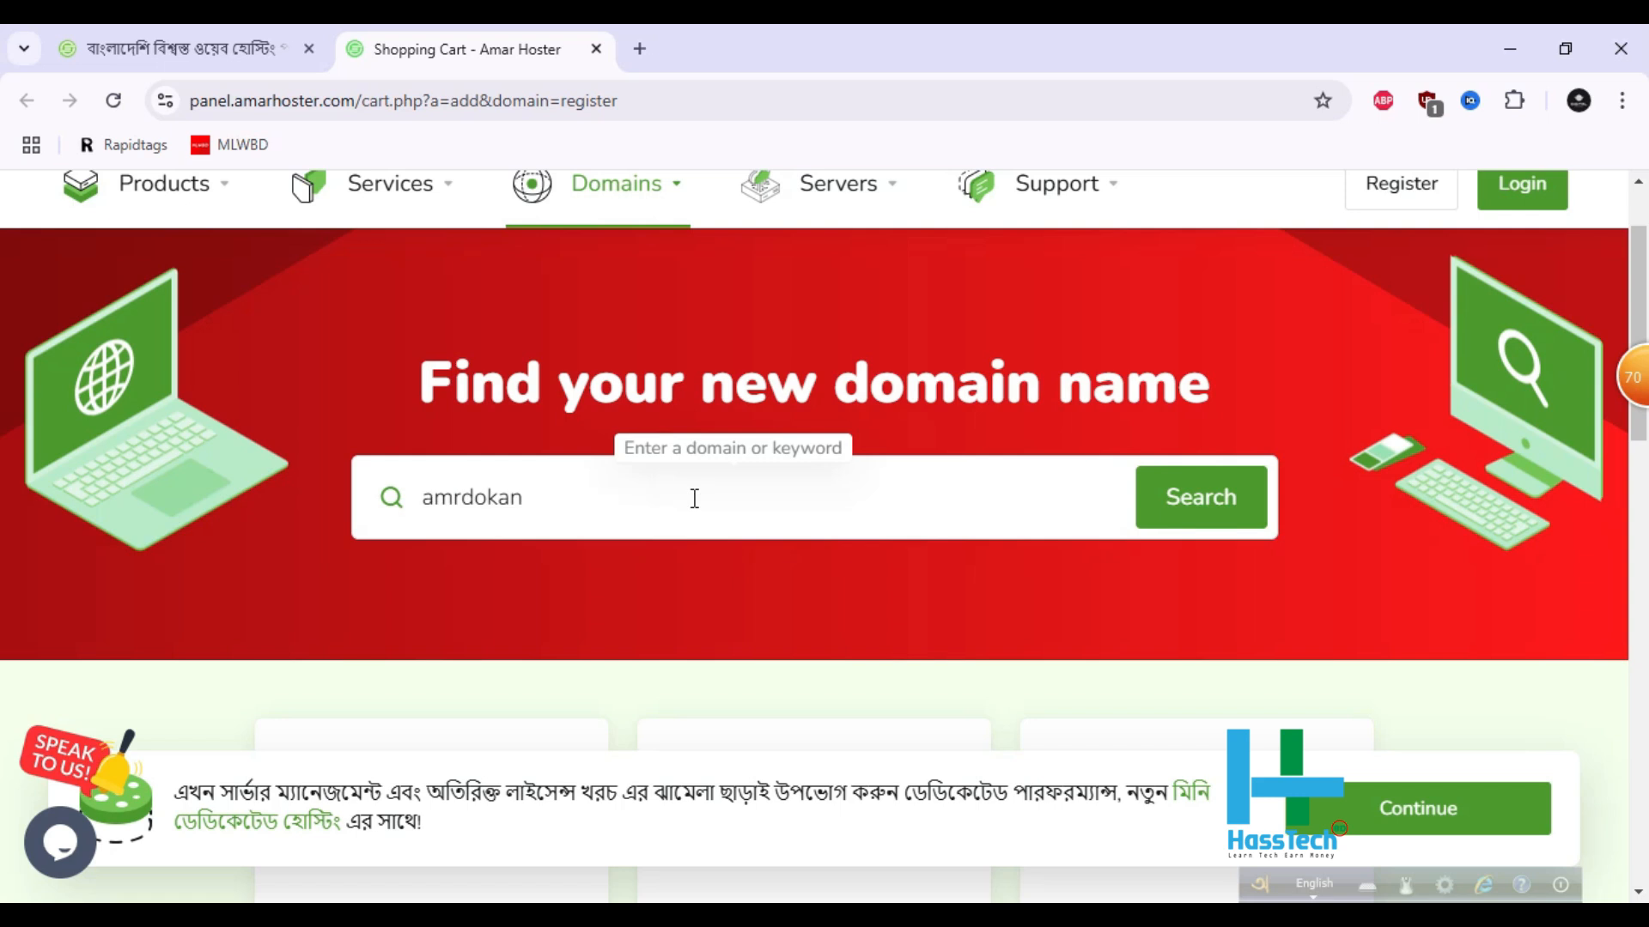
left_click(1211, 471)
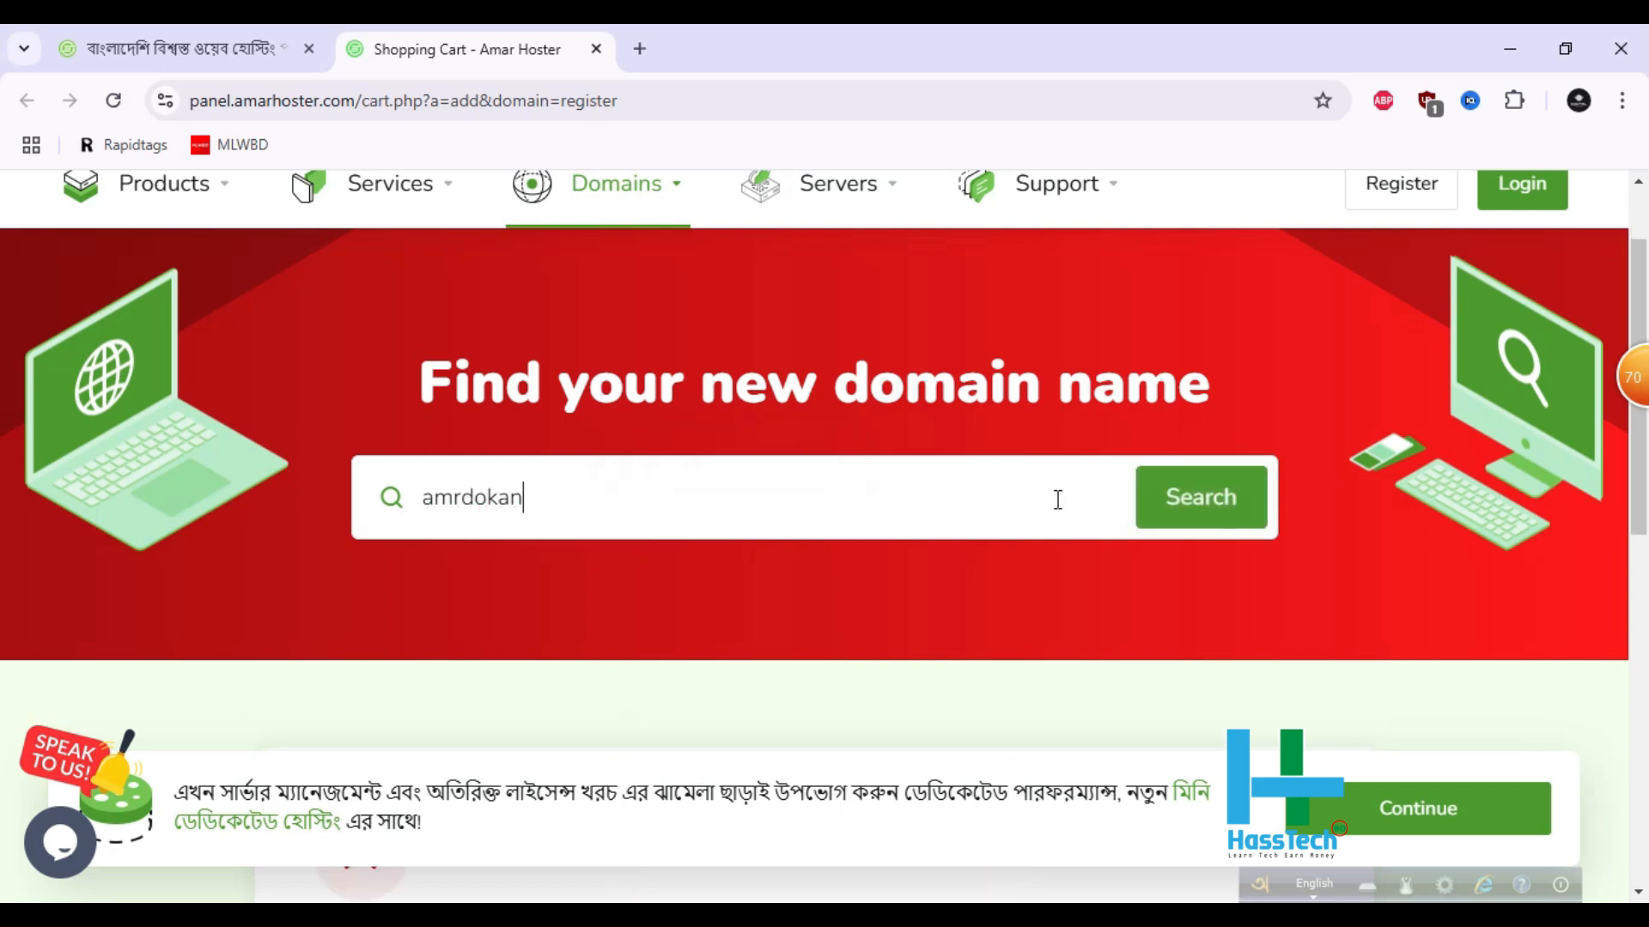
scroll(633, 452, "down", 3)
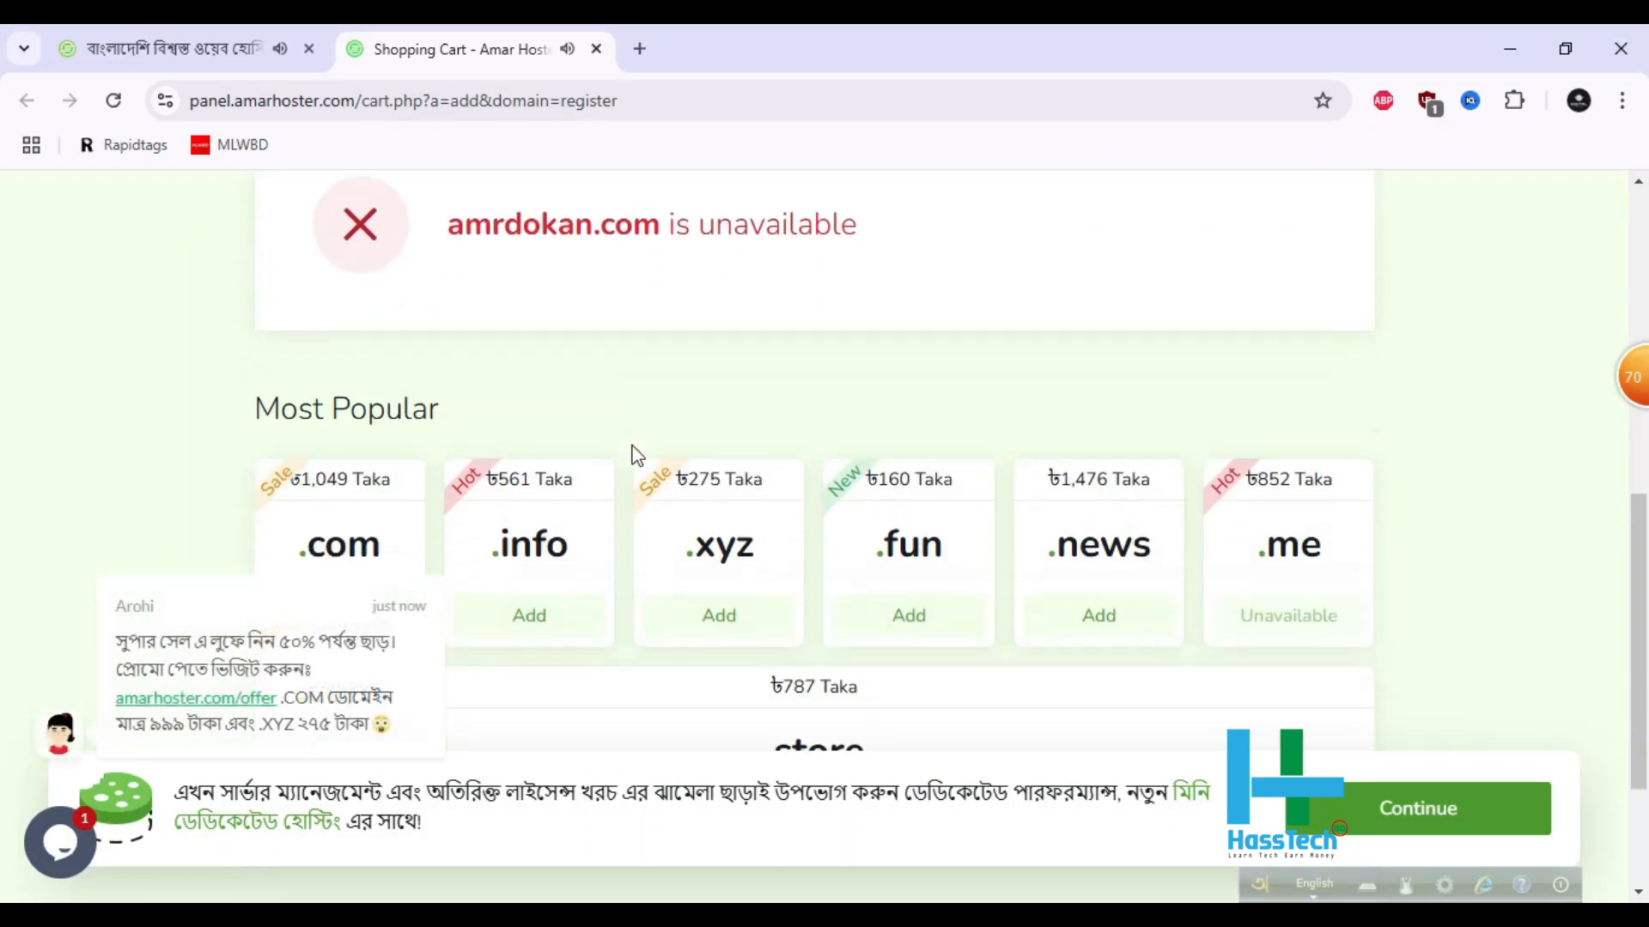
scroll(807, 417, "up", 3)
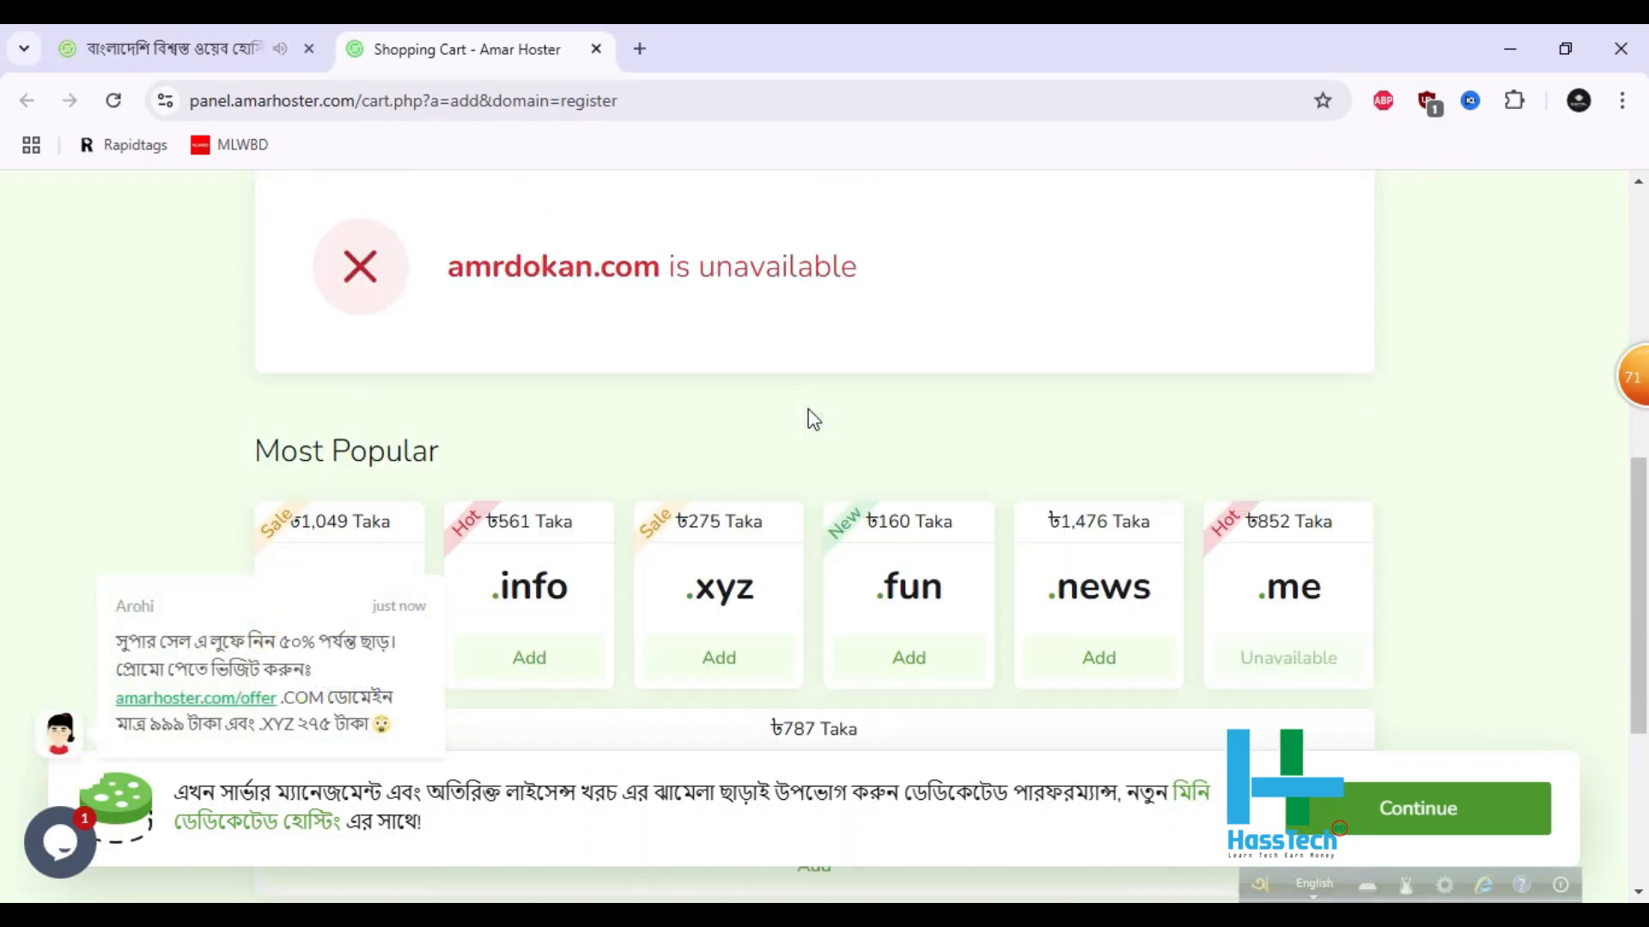
scroll(592, 477, "up", 2)
scroll(593, 476, "down", 3)
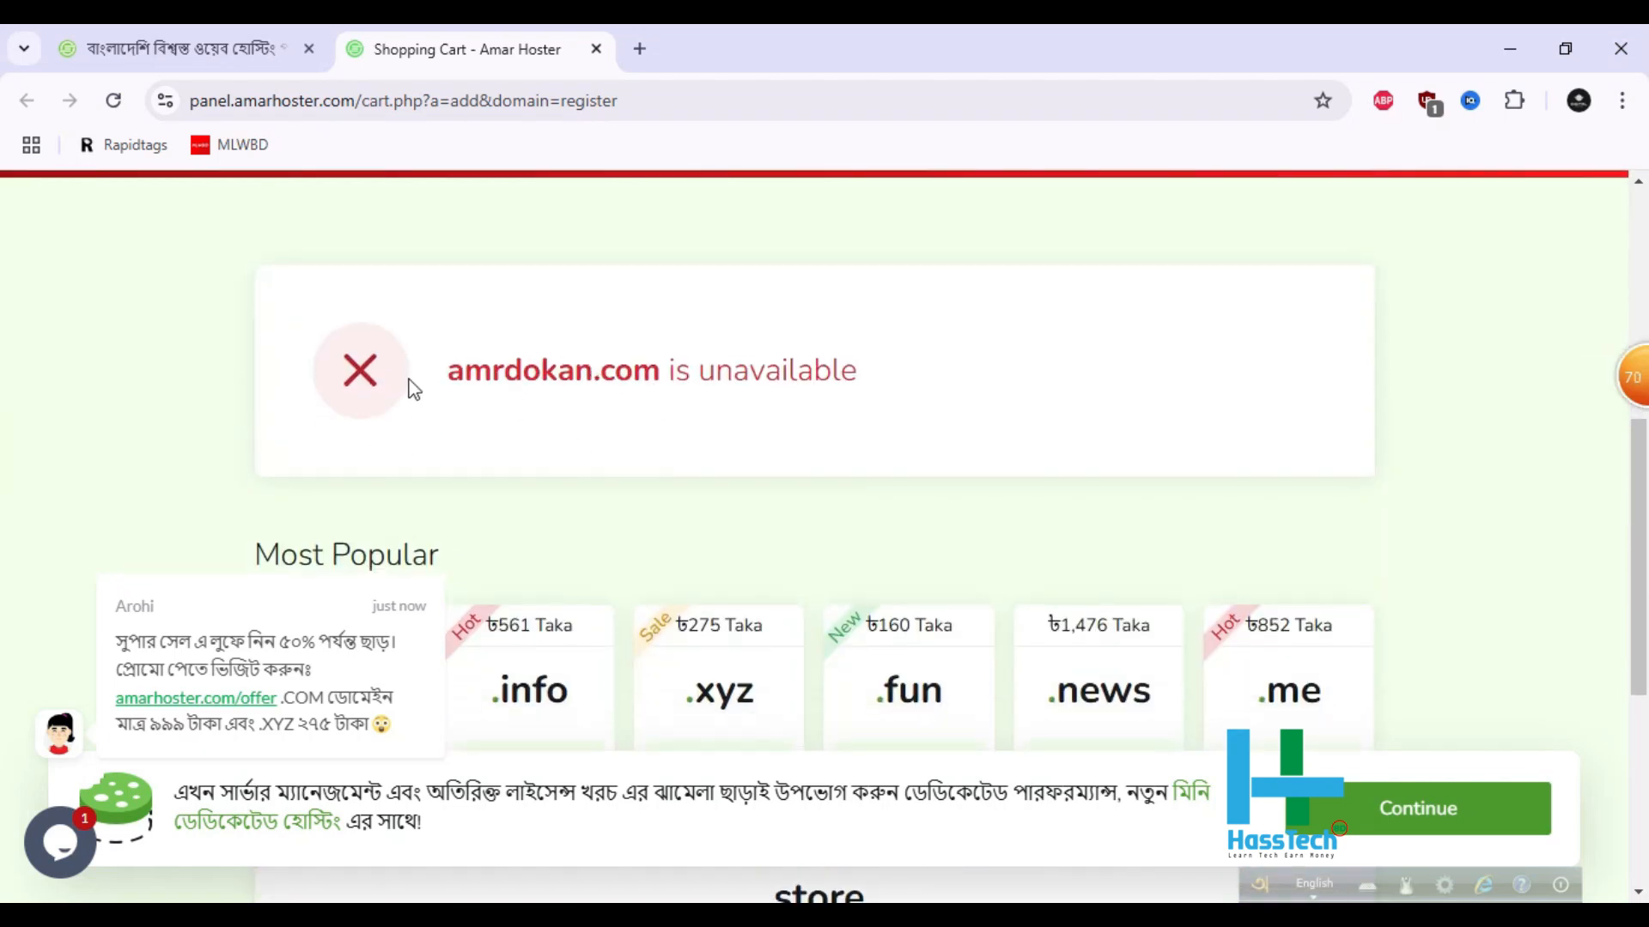
scroll(636, 478, "down", 3)
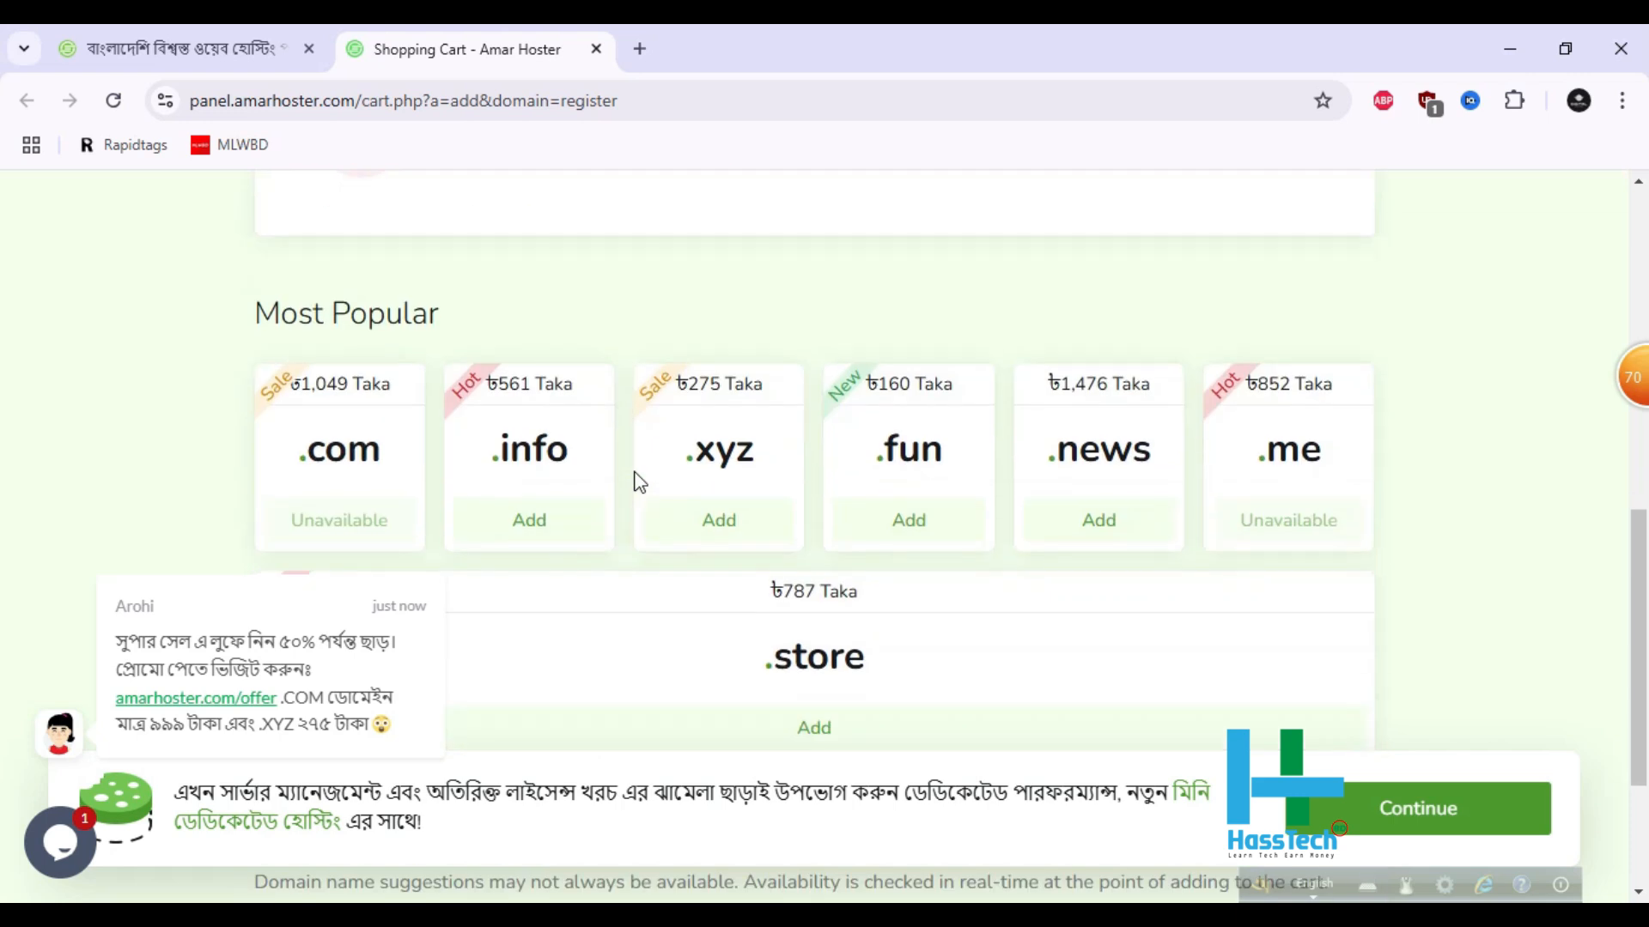
- Add the .xyz version of amrdokan to the cart and continue to the domain configuration
double_click(692, 379)
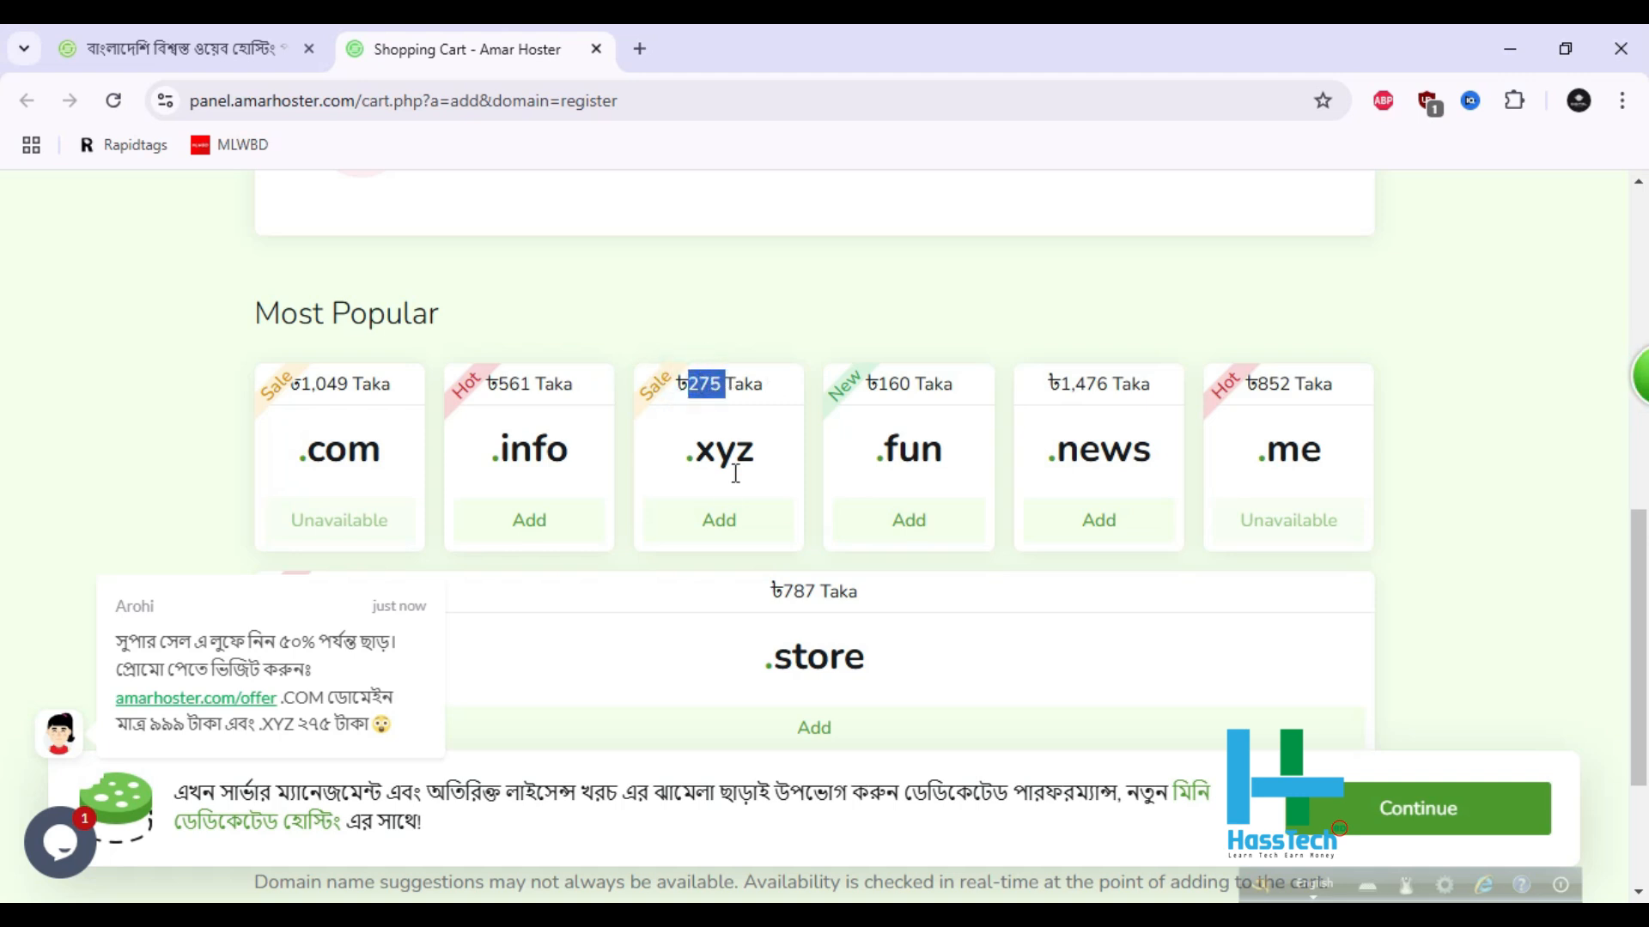
left_click(738, 521)
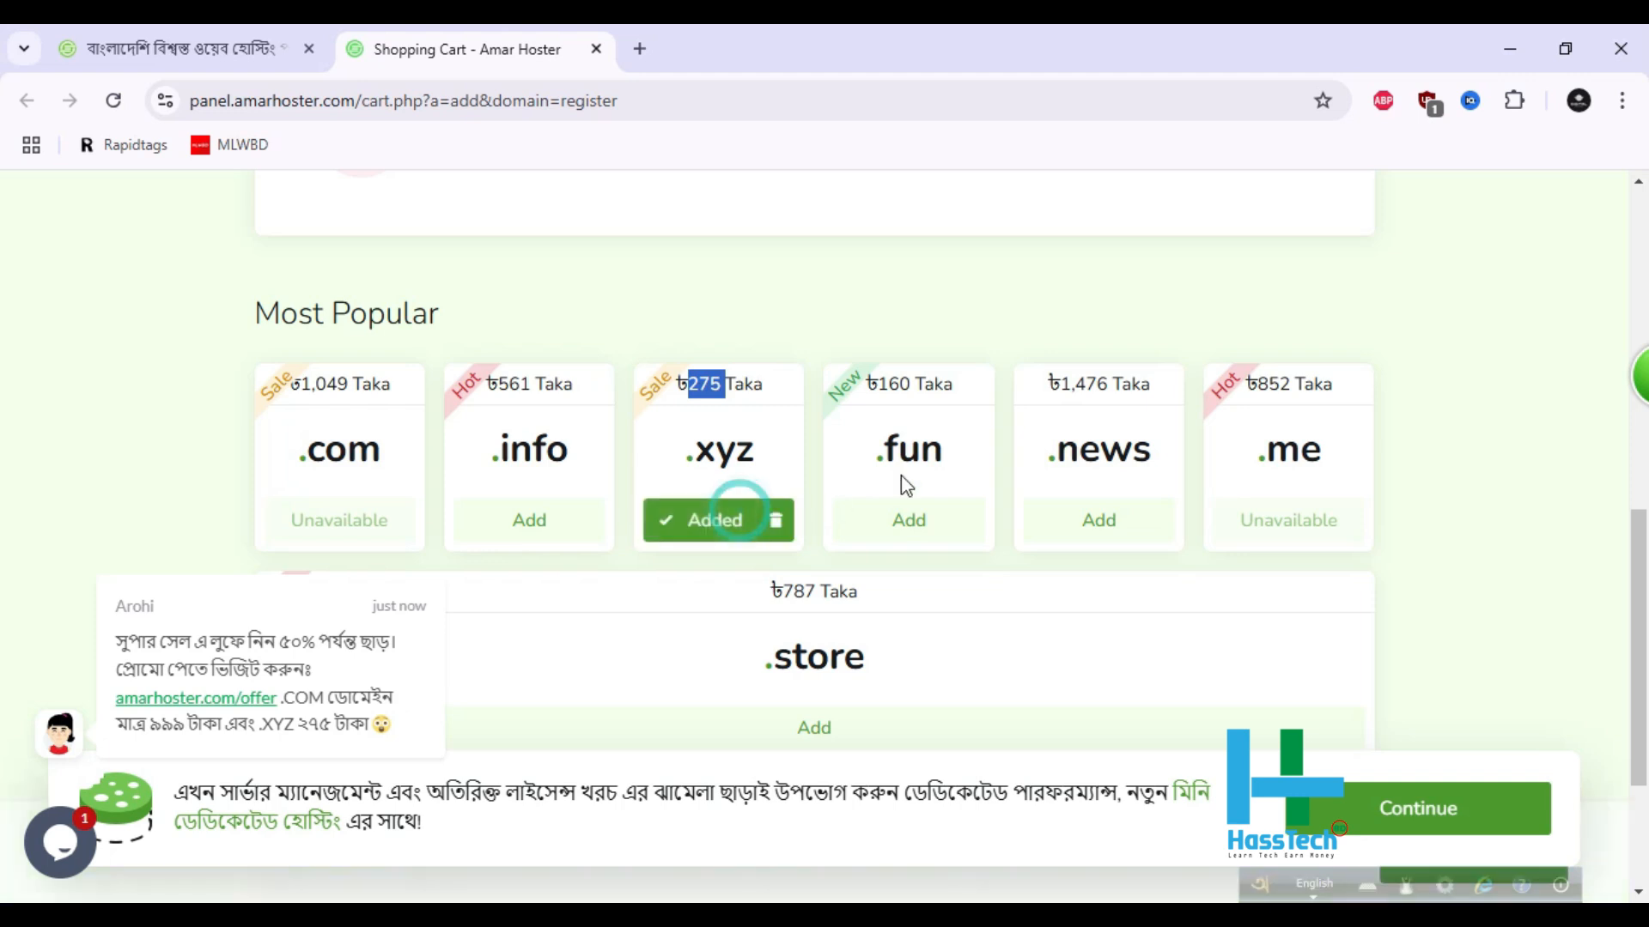
scroll(859, 502, "up", 3)
scroll(941, 528, "down", 7)
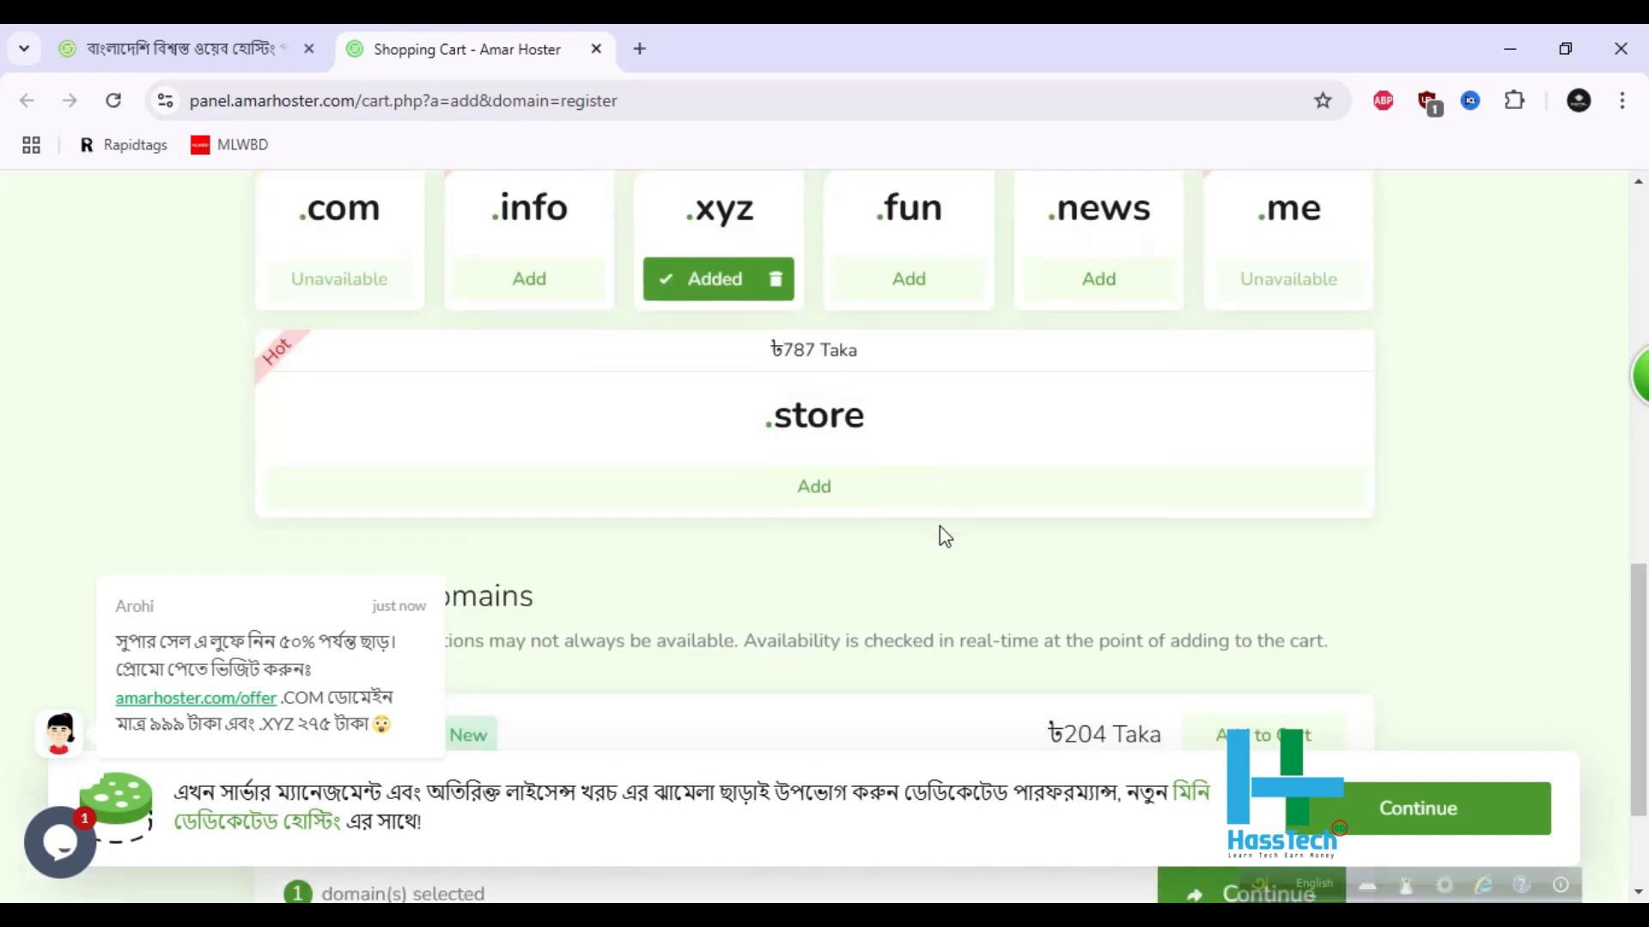
scroll(940, 528, "down", 2)
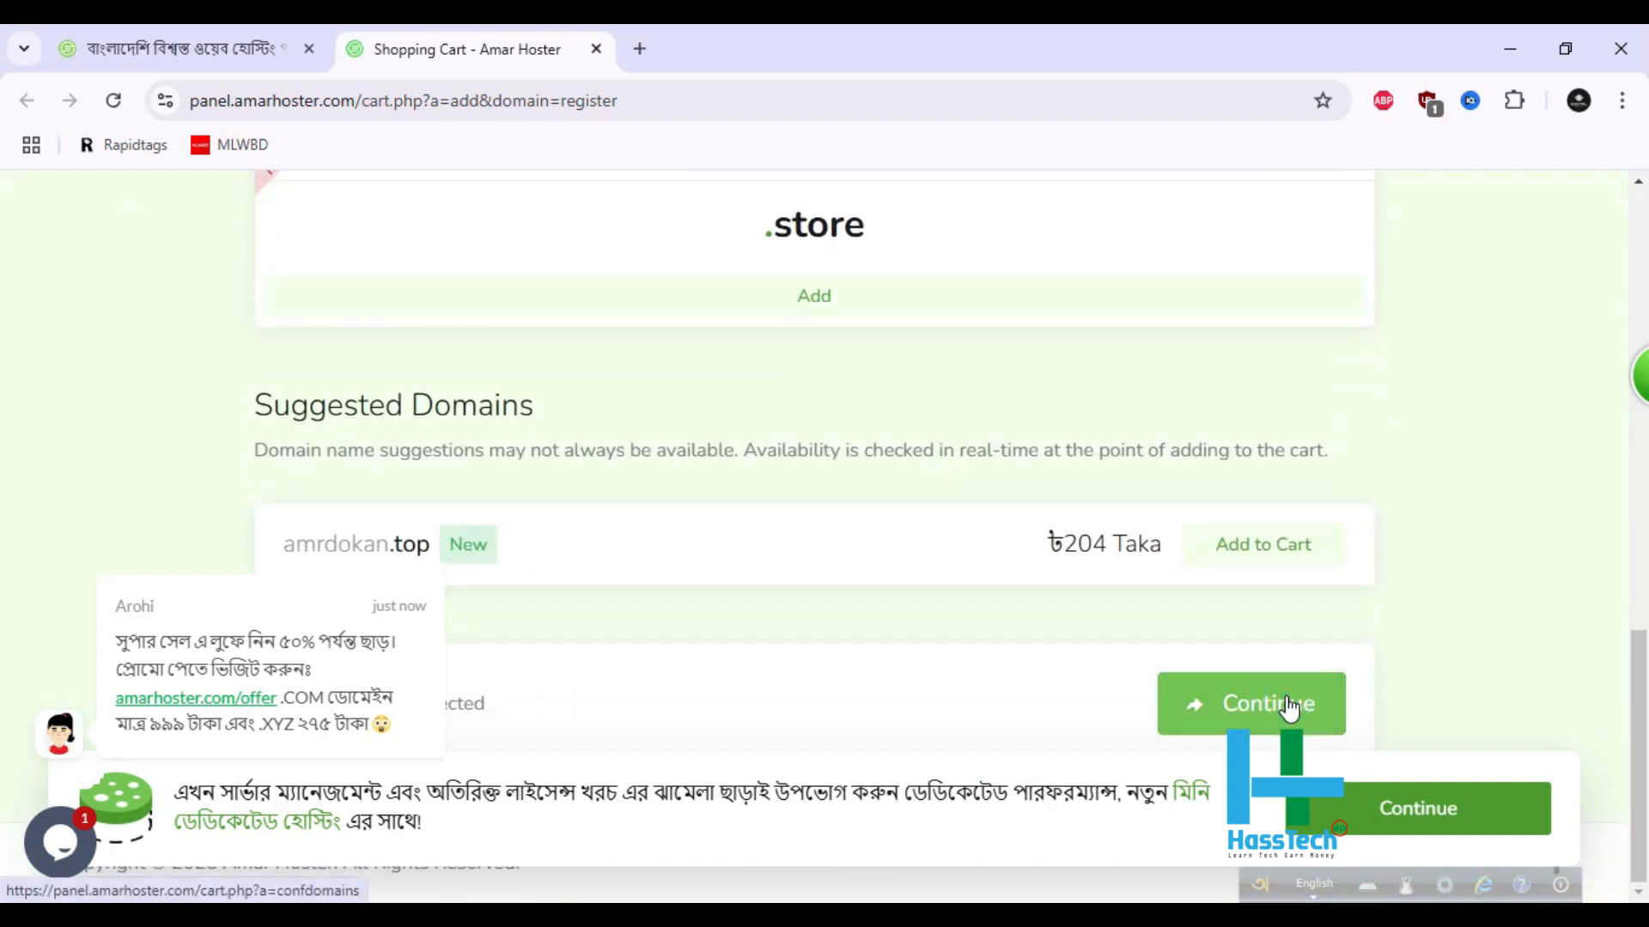
left_click(1288, 709)
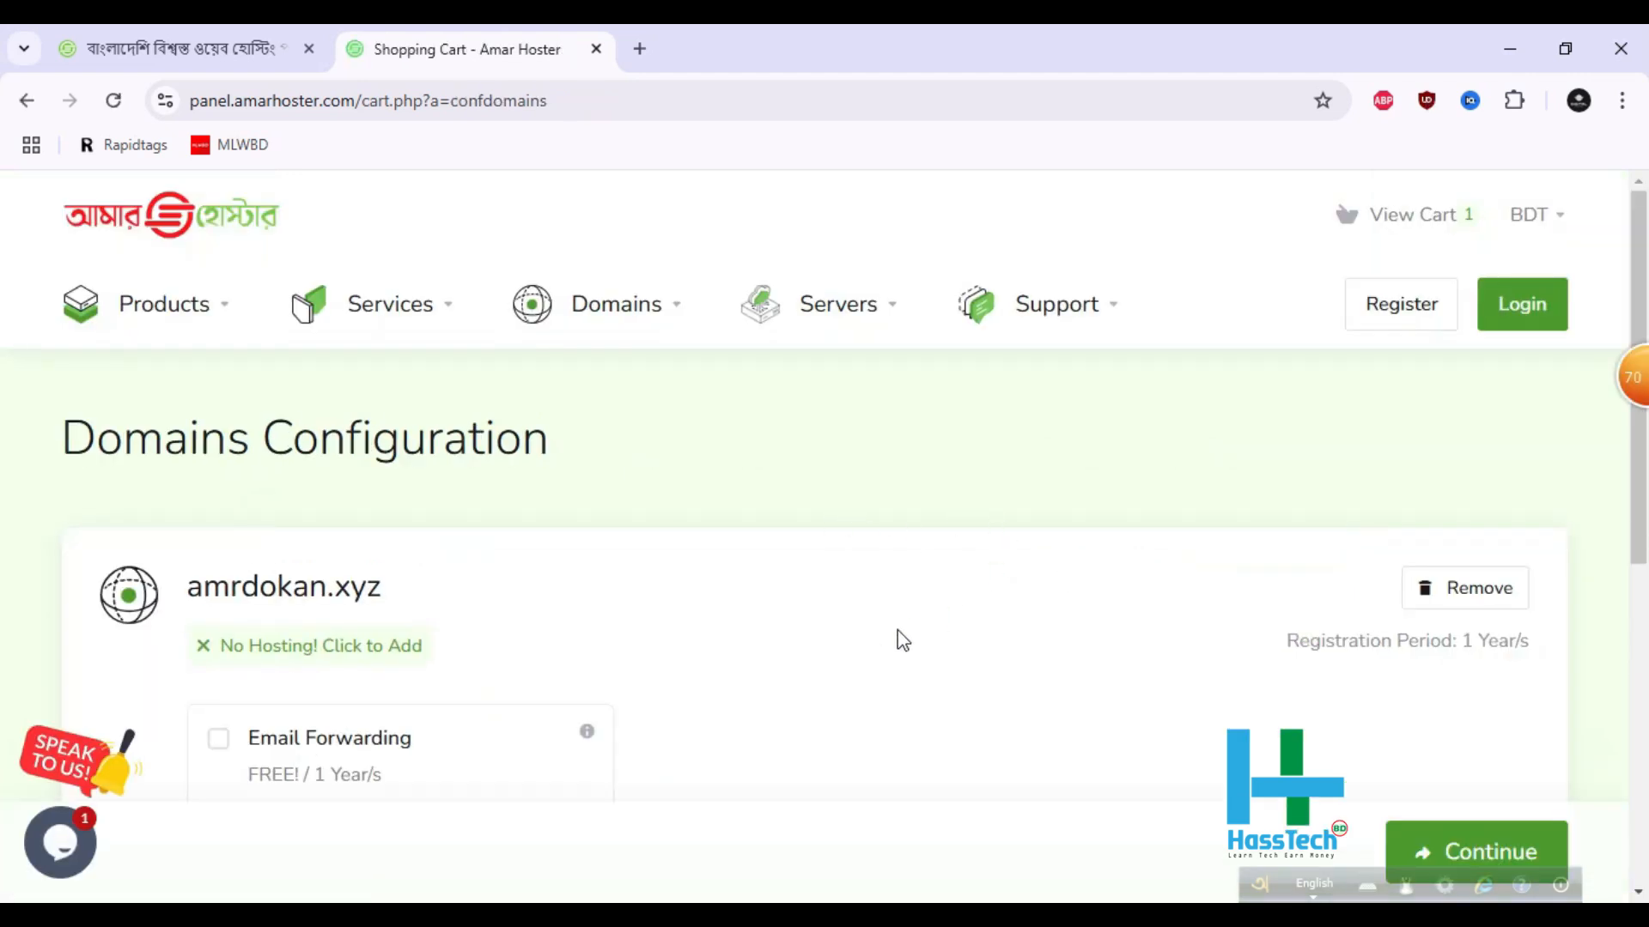
- Review the configuration options for amrdokan.xyz and continue to checkout with the default nameservers
scroll(901, 635, "down", 10)
scroll(563, 574, "down", 2)
scroll(564, 575, "up", 2)
scroll(687, 601, "down", 2)
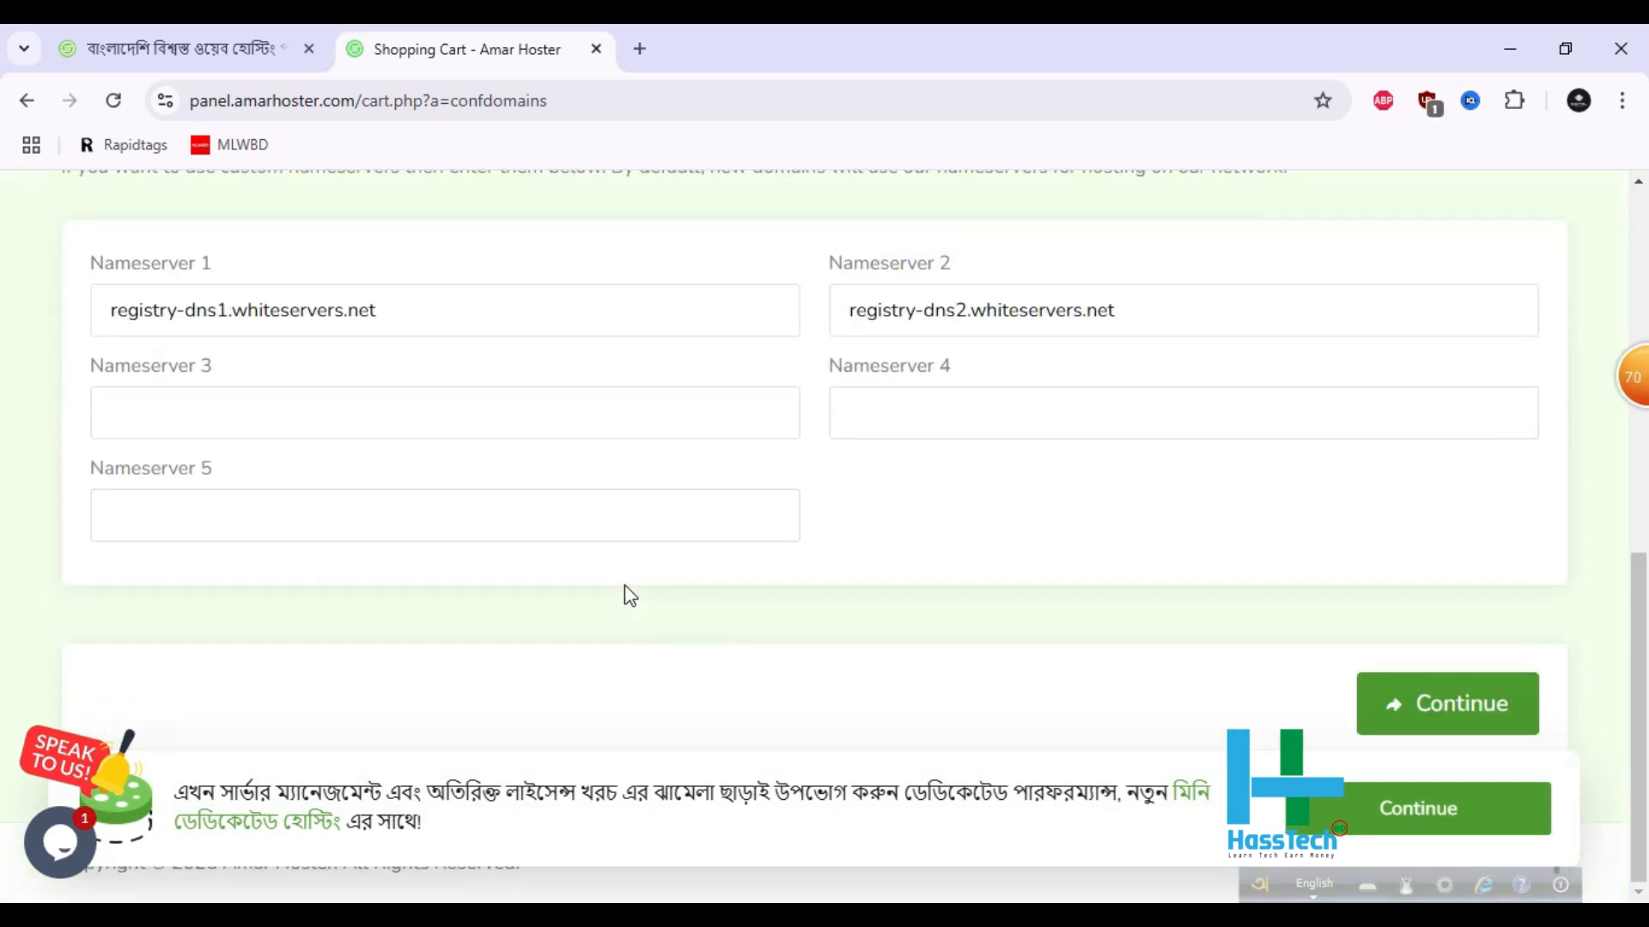
left_click(1468, 699)
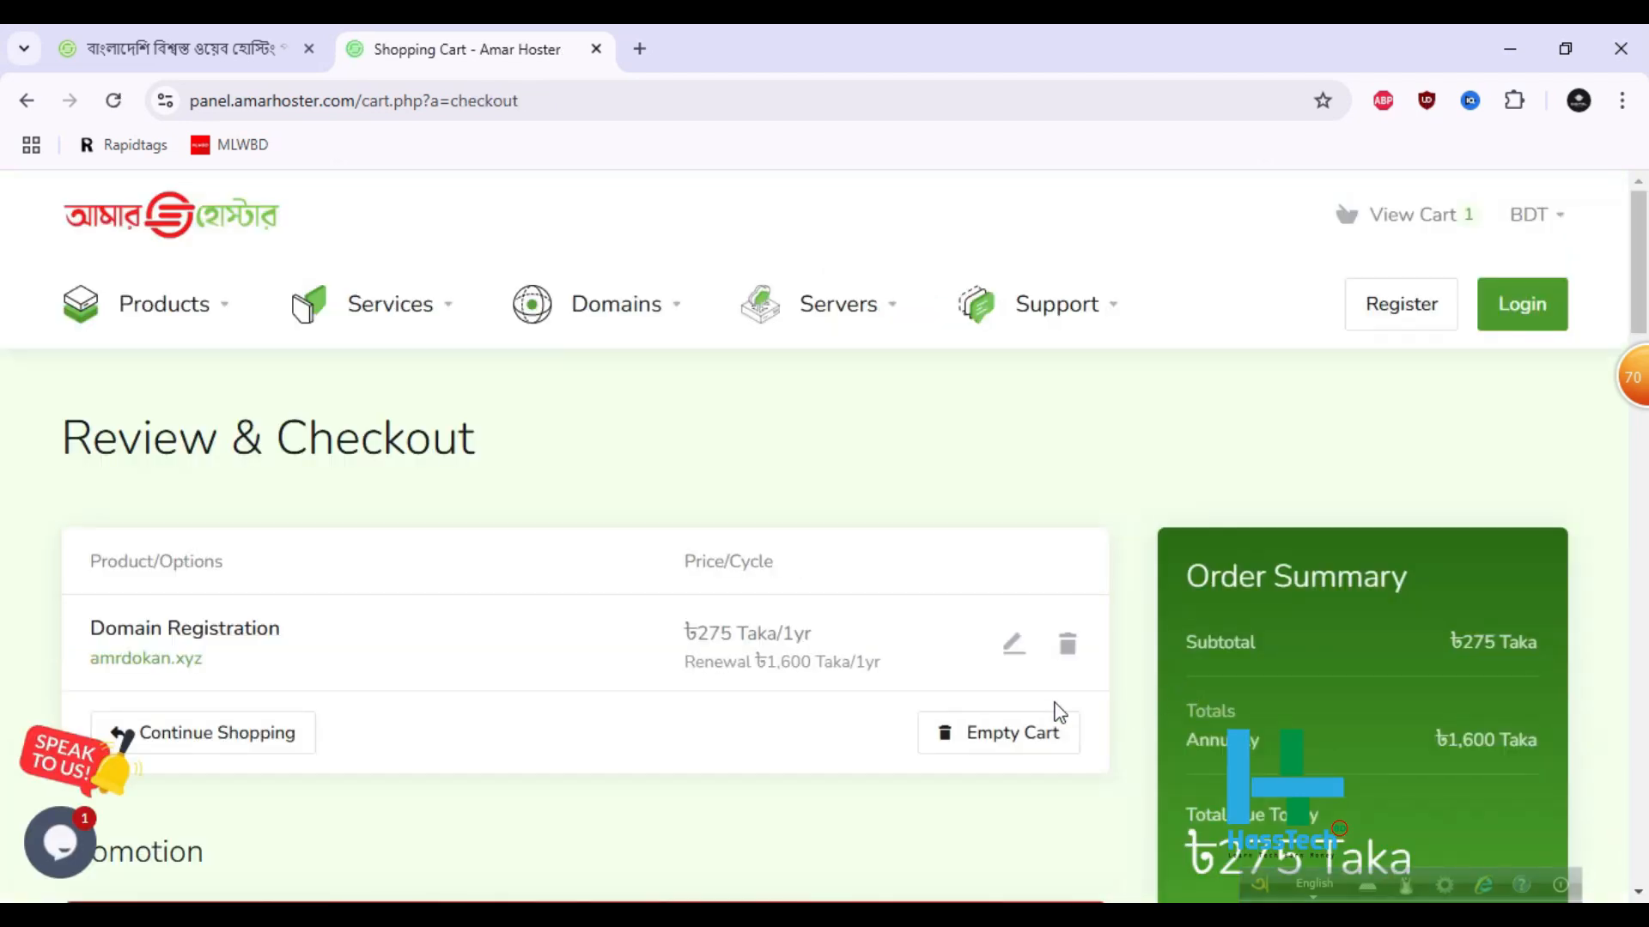
- Examine the checkout's new-account form, covering the personal information, billing address, and account security fields
scroll(893, 729, "down", 3)
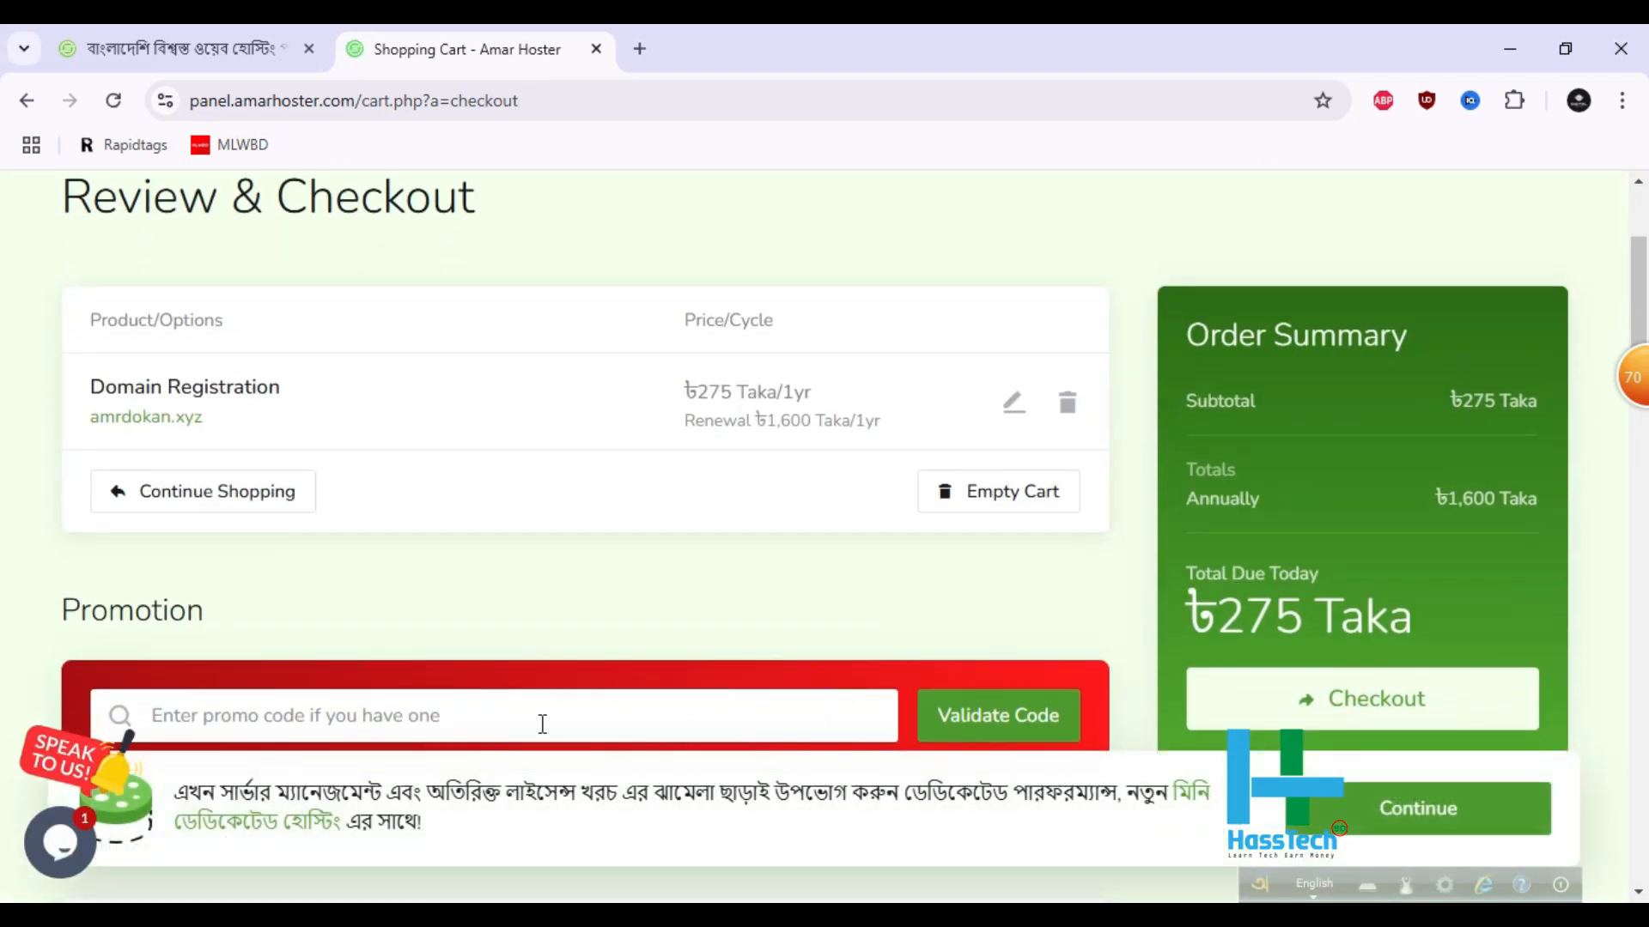
scroll(543, 713, "down", 3)
scroll(546, 696, "down", 3)
scroll(505, 666, "down", 4)
scroll(504, 674, "up", 1)
left_click(171, 465)
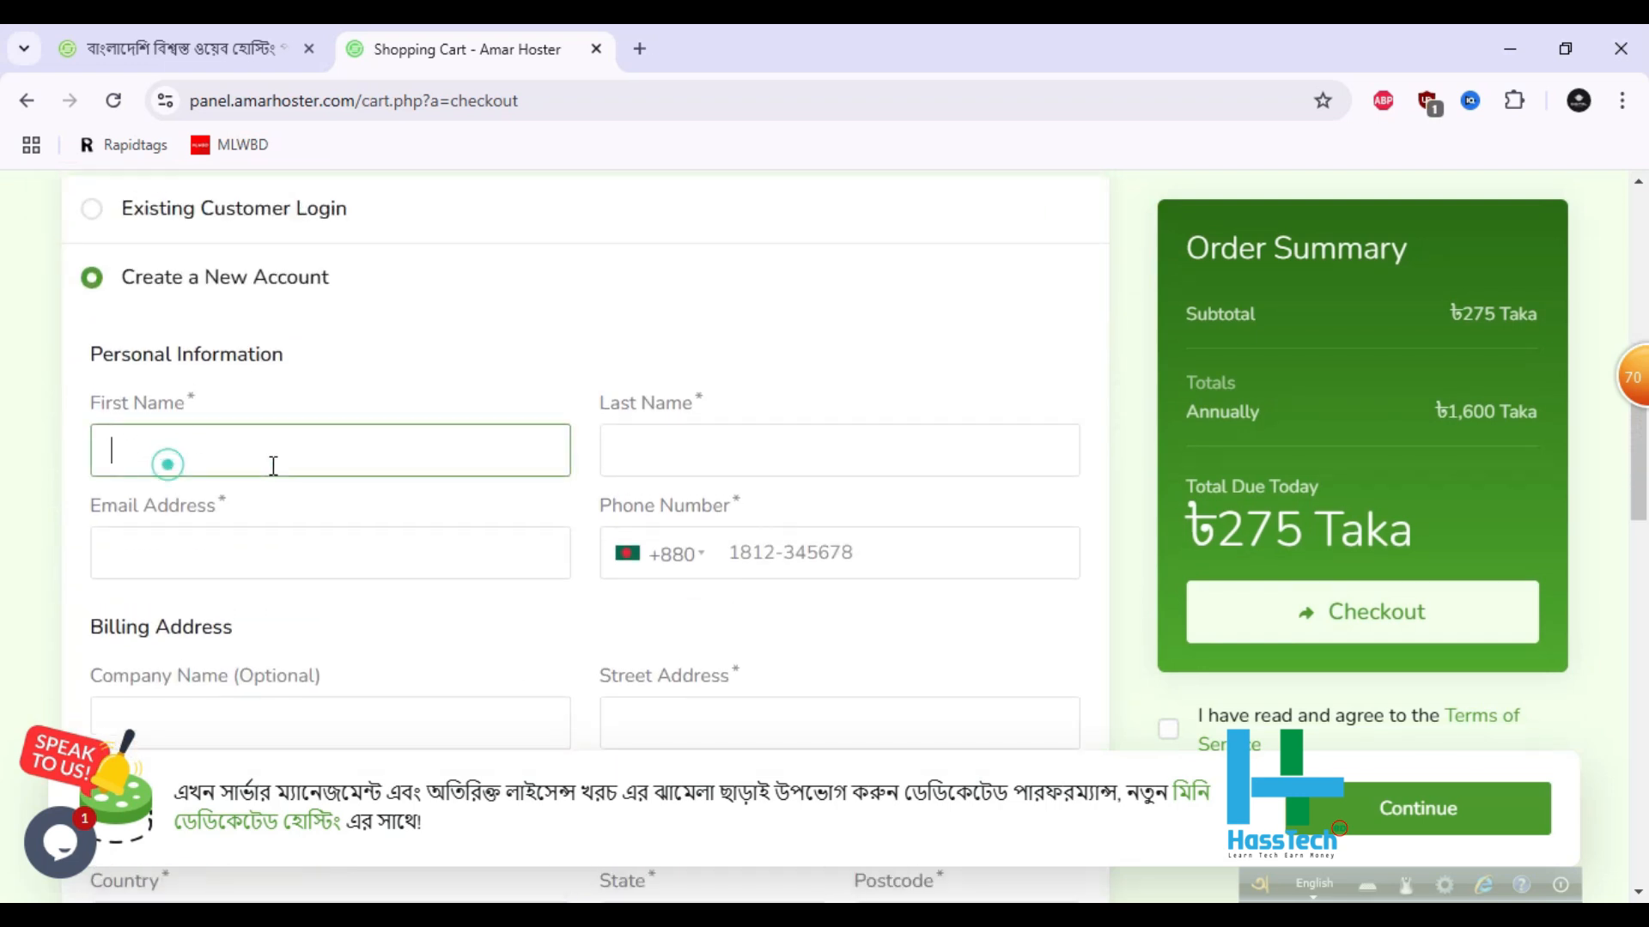
left_click(922, 464)
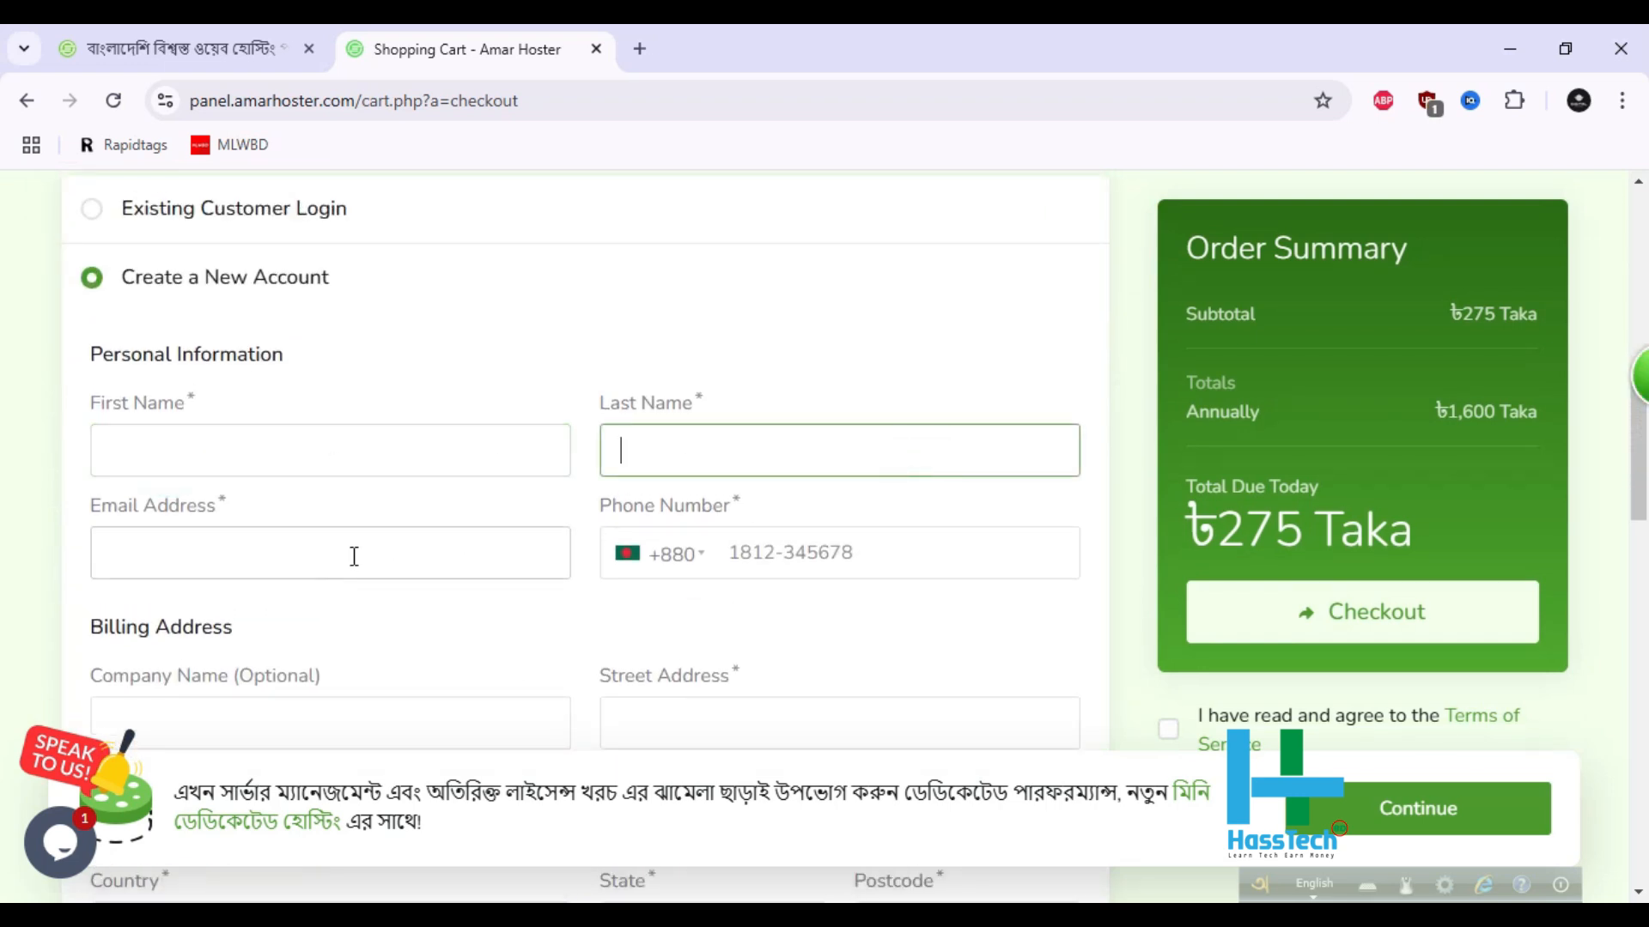
scroll(354, 553, "down", 3)
left_click(841, 285)
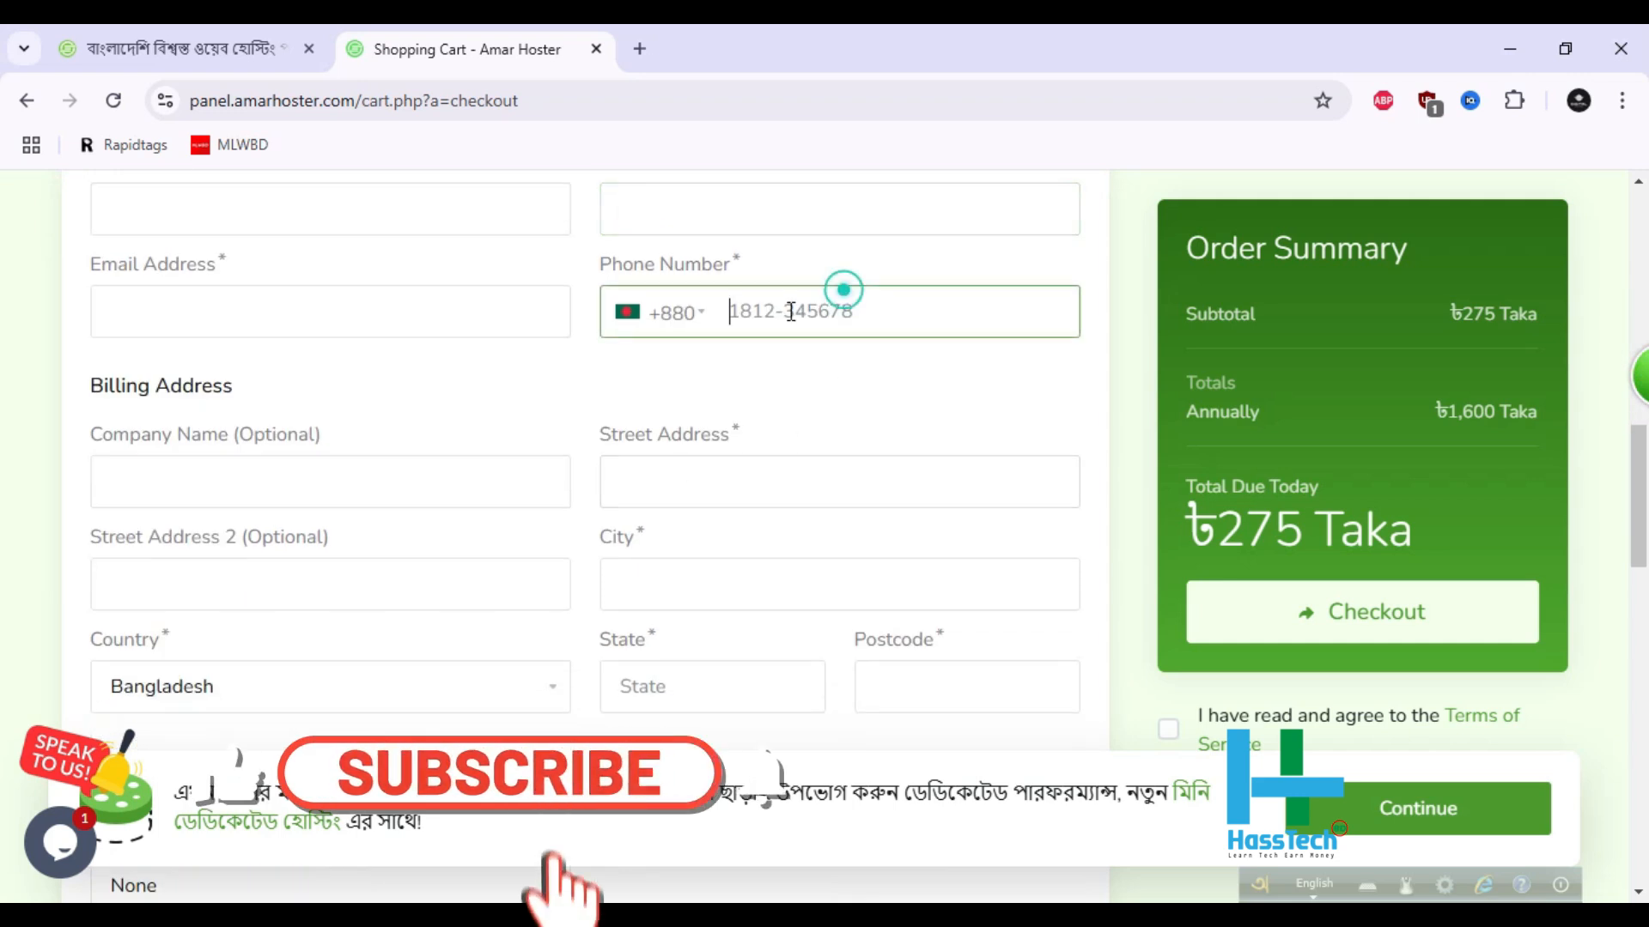
left_click(268, 501)
scroll(446, 489, "down", 3)
scroll(487, 488, "down", 8)
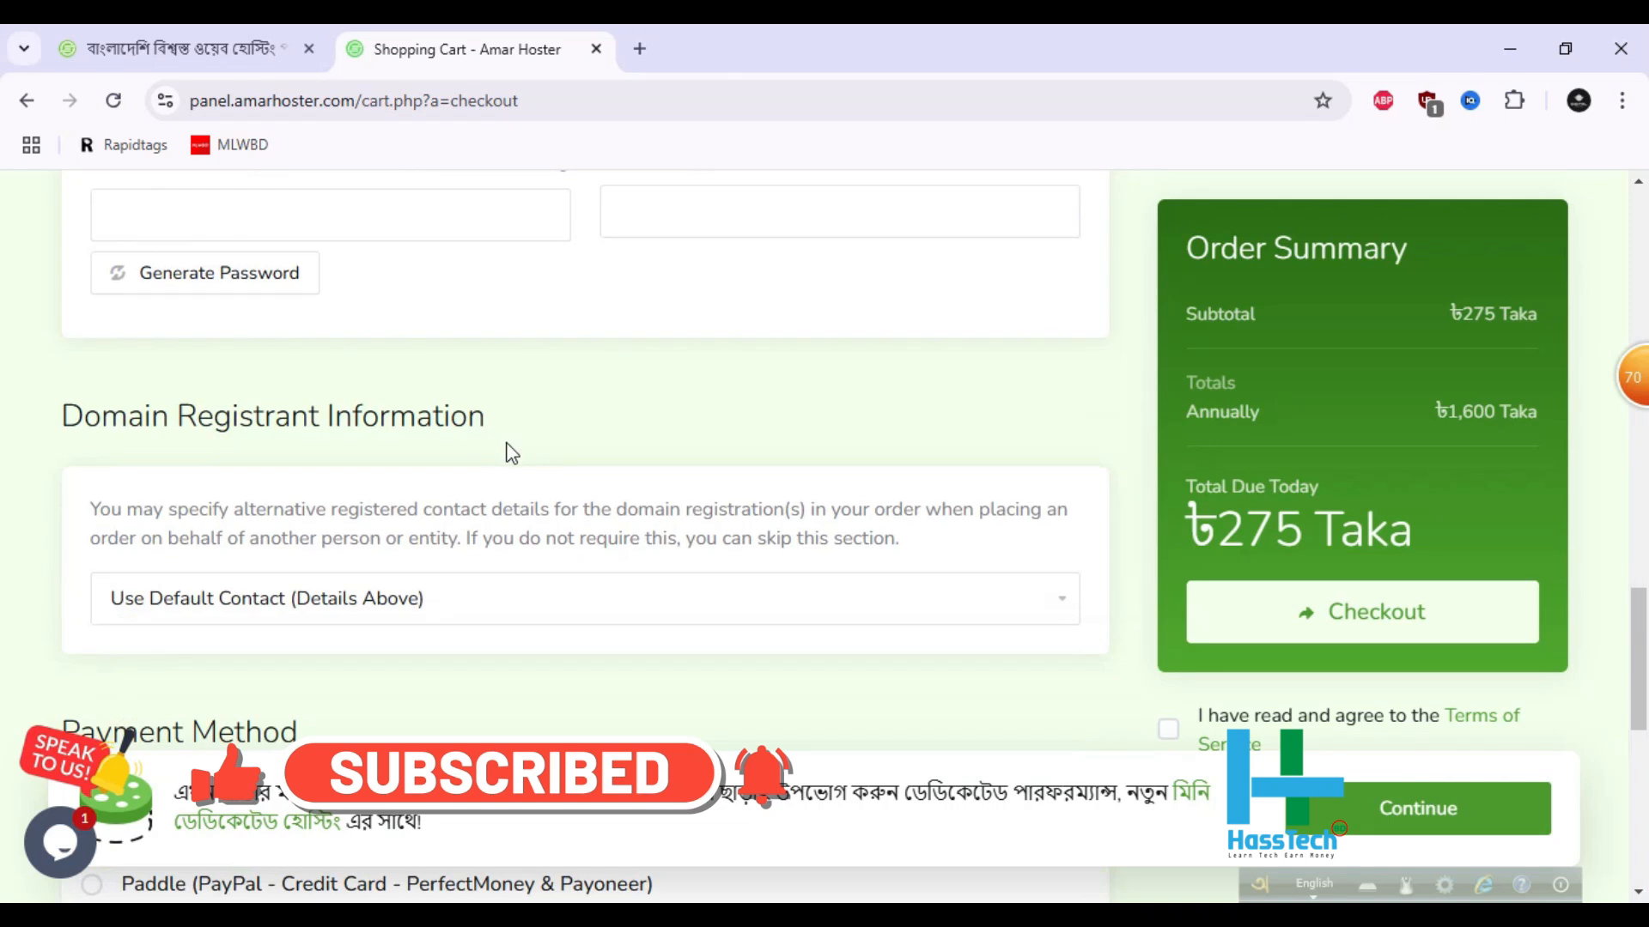
scroll(433, 437, "up", 3)
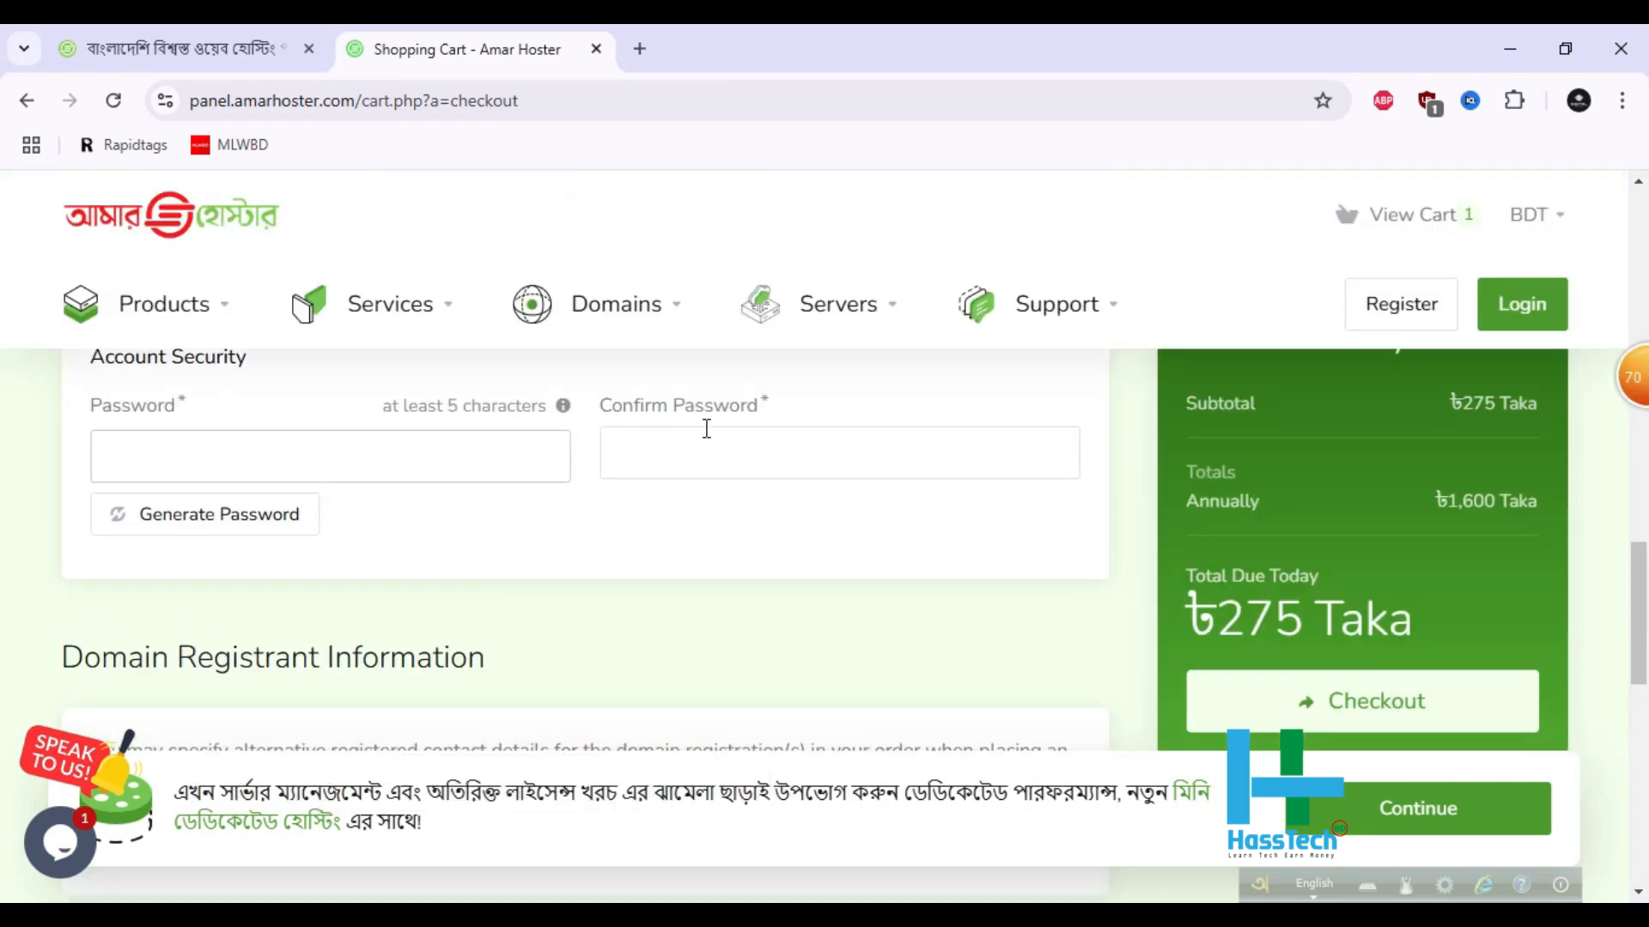
- Review the payment methods, mailing list option, and final checkout section of the amrdokan.xyz order
scroll(875, 655, "down", 7)
scroll(877, 658, "down", 2)
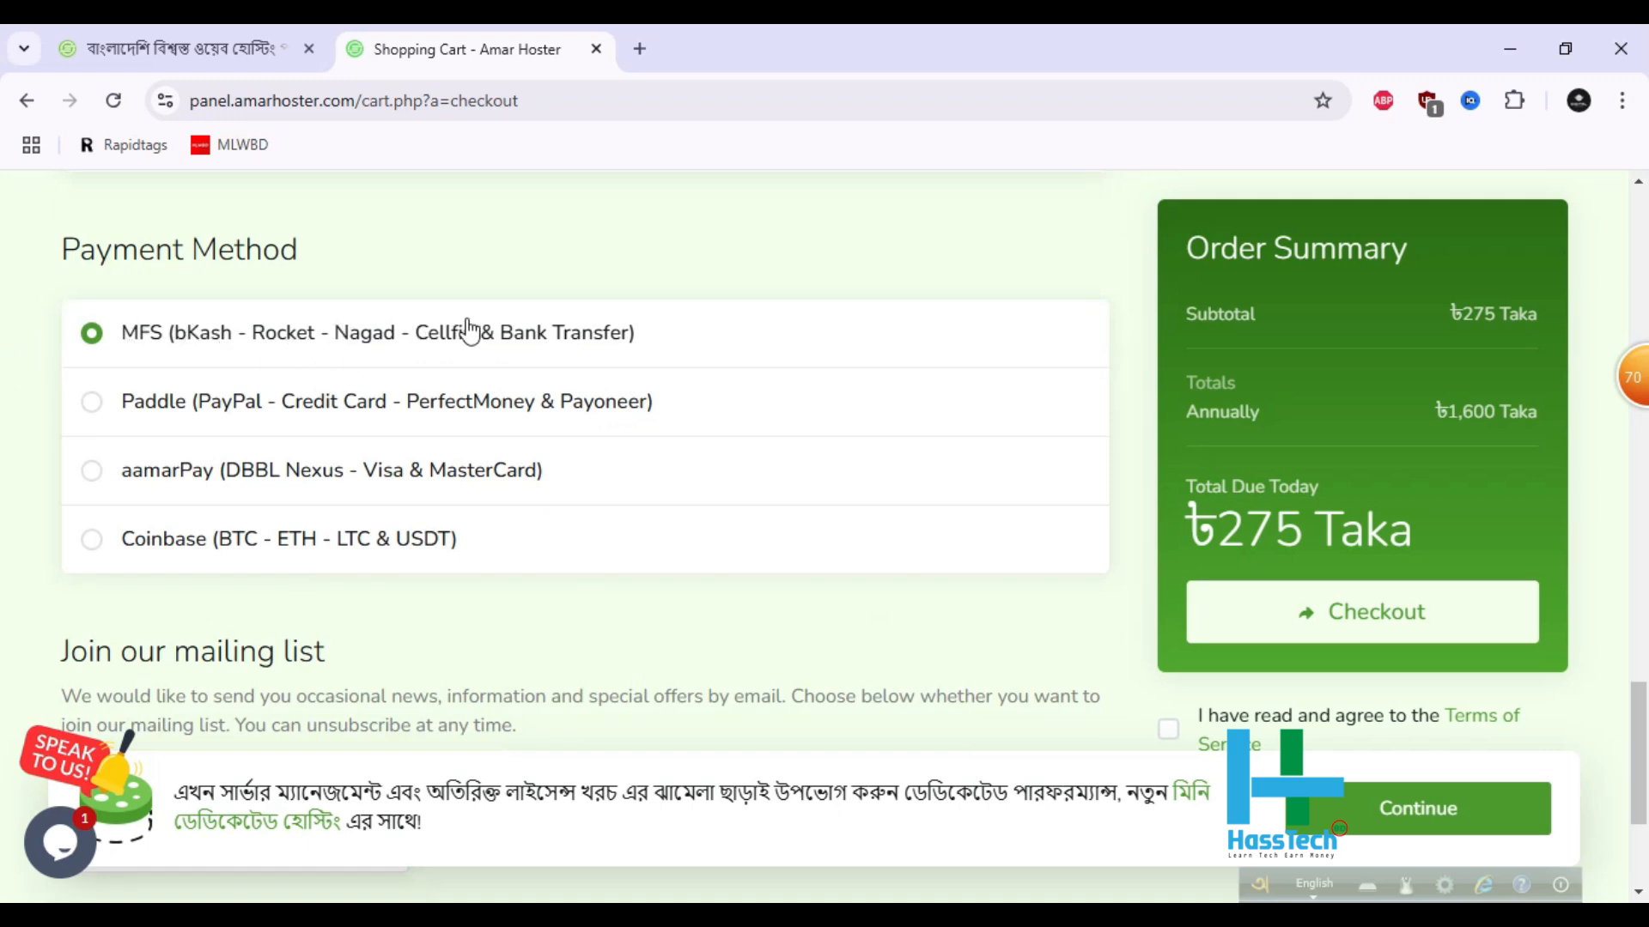
scroll(565, 371, "down", 2)
scroll(618, 510, "down", 3)
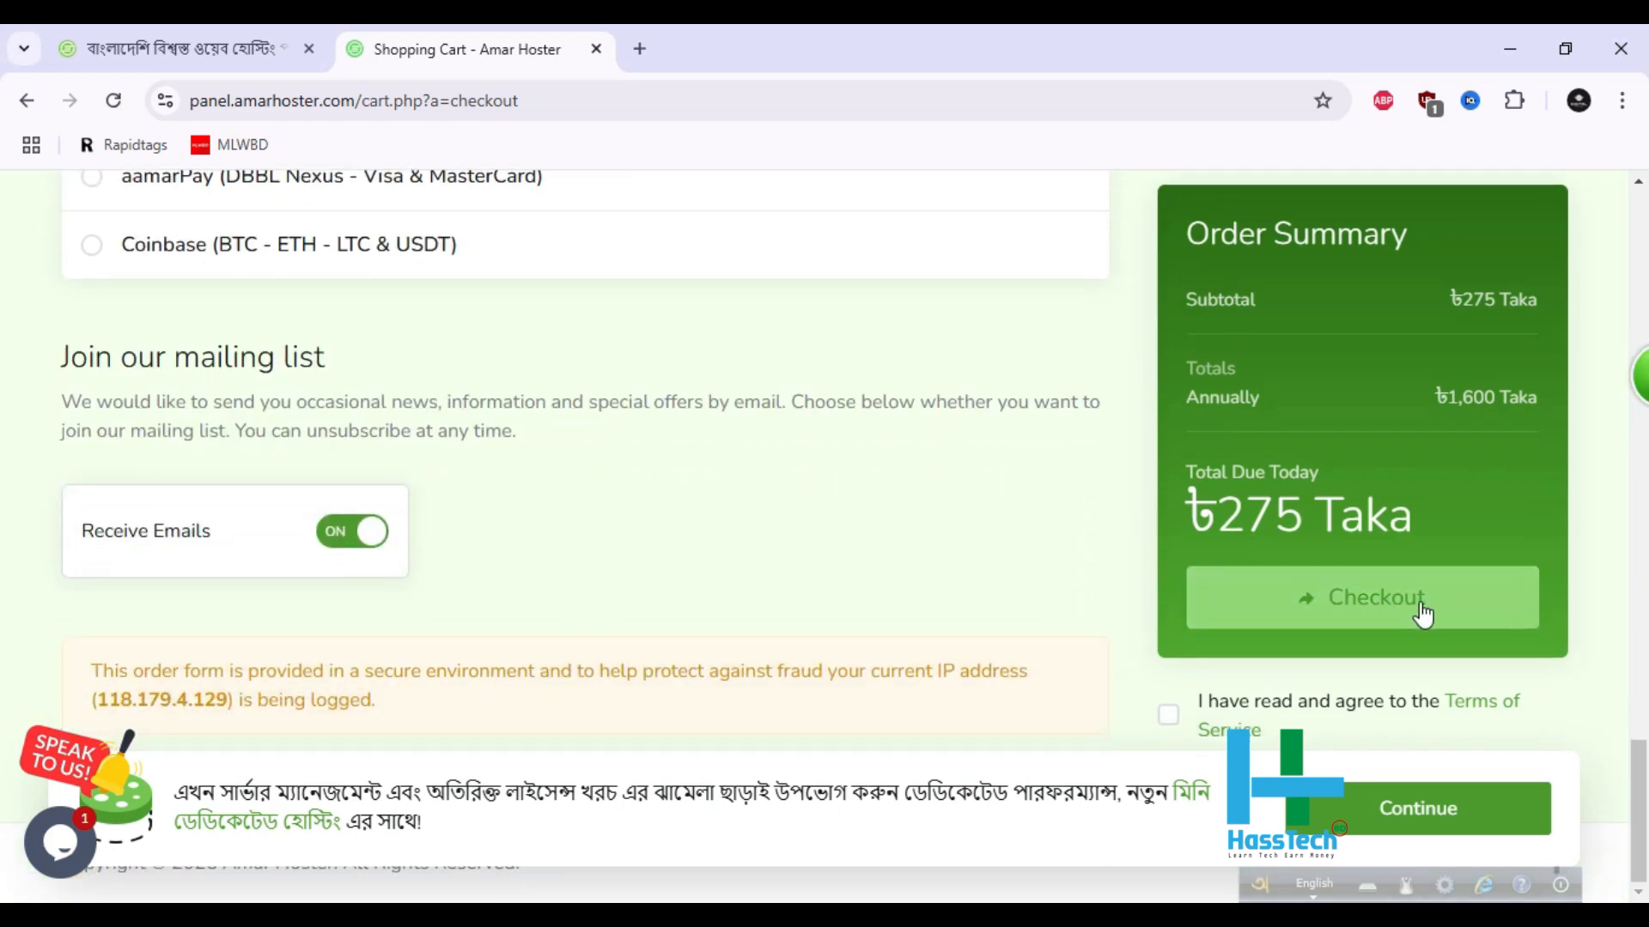
scroll(1425, 614, "up", 4)
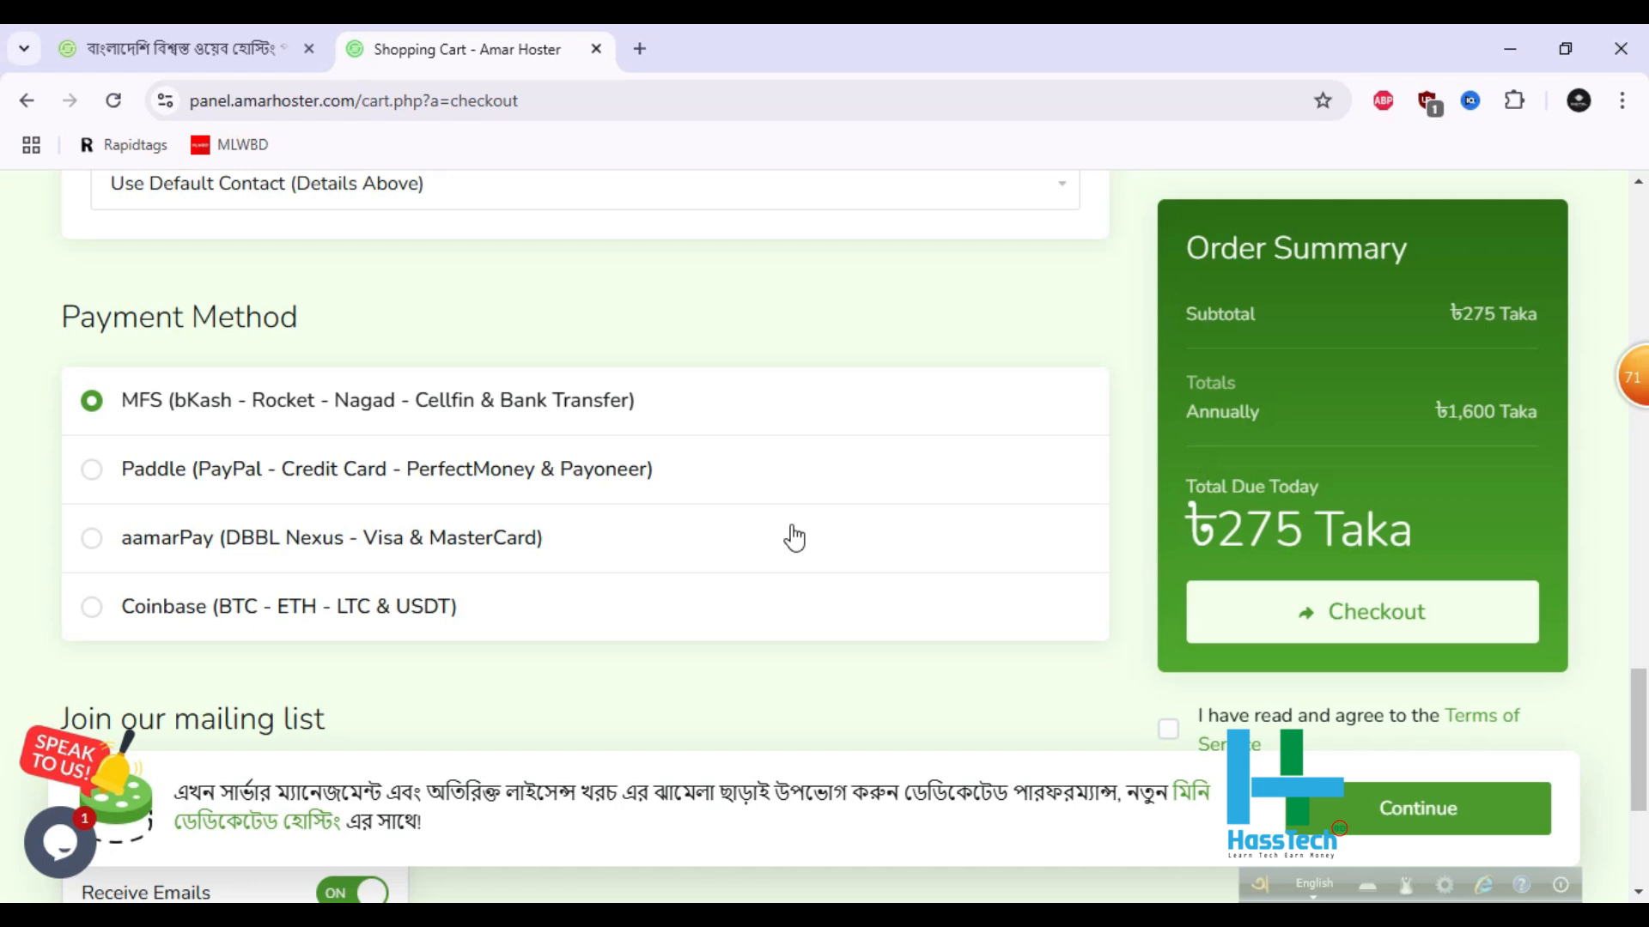
scroll(795, 536, "up", 3)
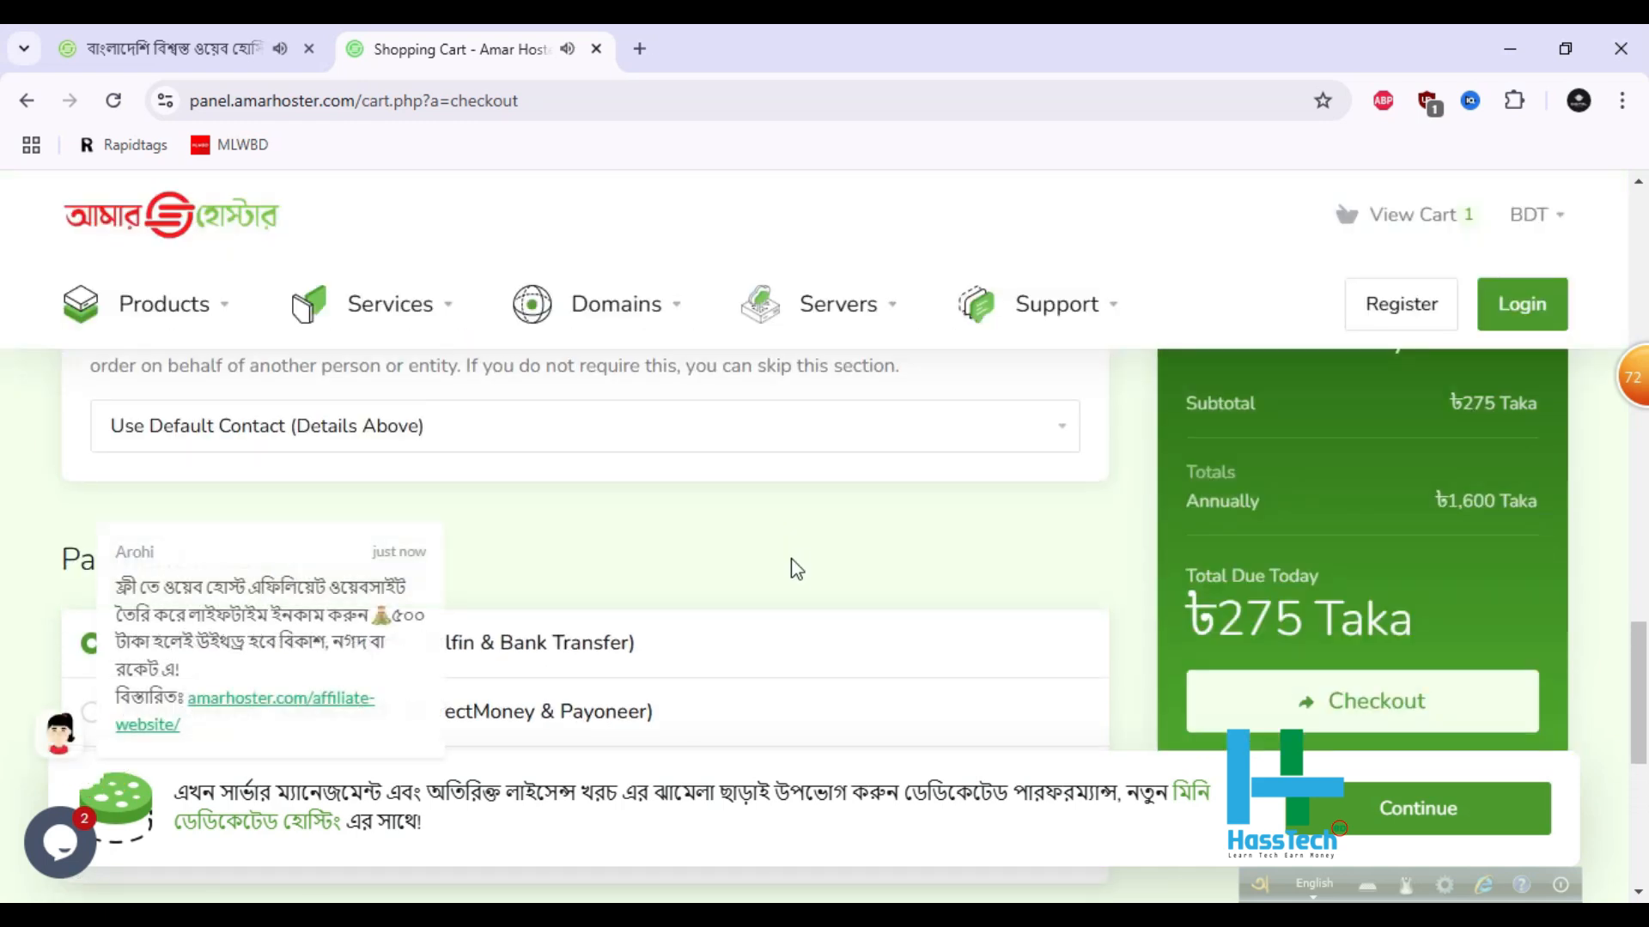
scroll(792, 567, "up", 5)
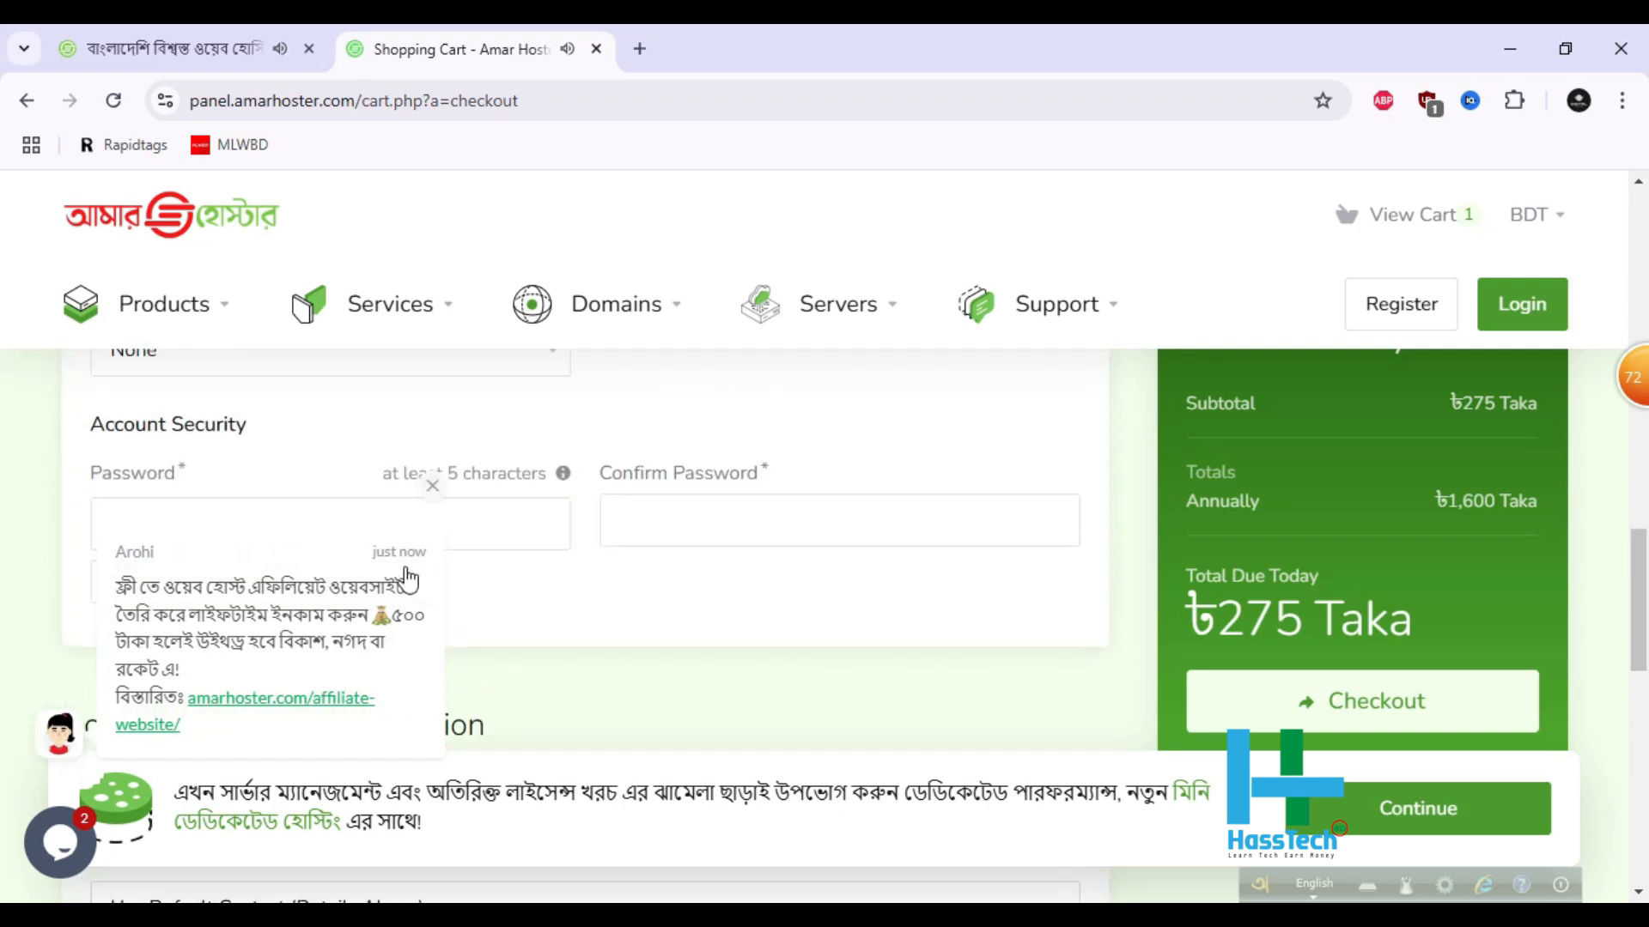